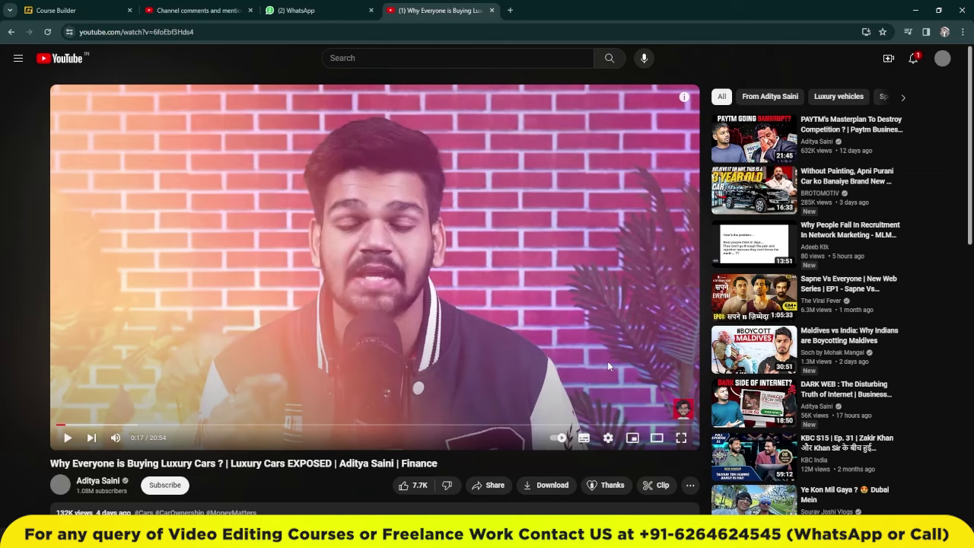
Step: Play the reference video from 0:17 and pause it at 0:22 on the house, bag and car graphic
left_click(384, 258)
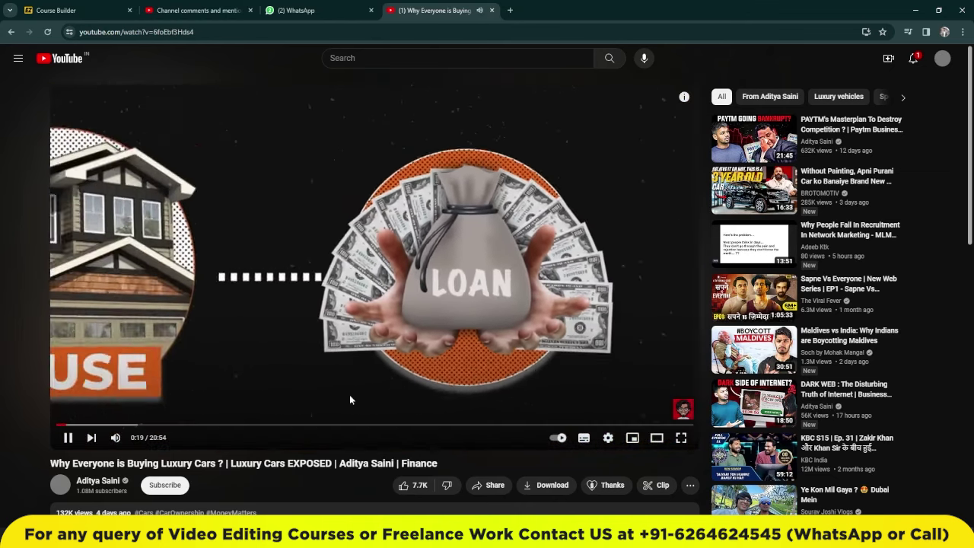
left_click(133, 442)
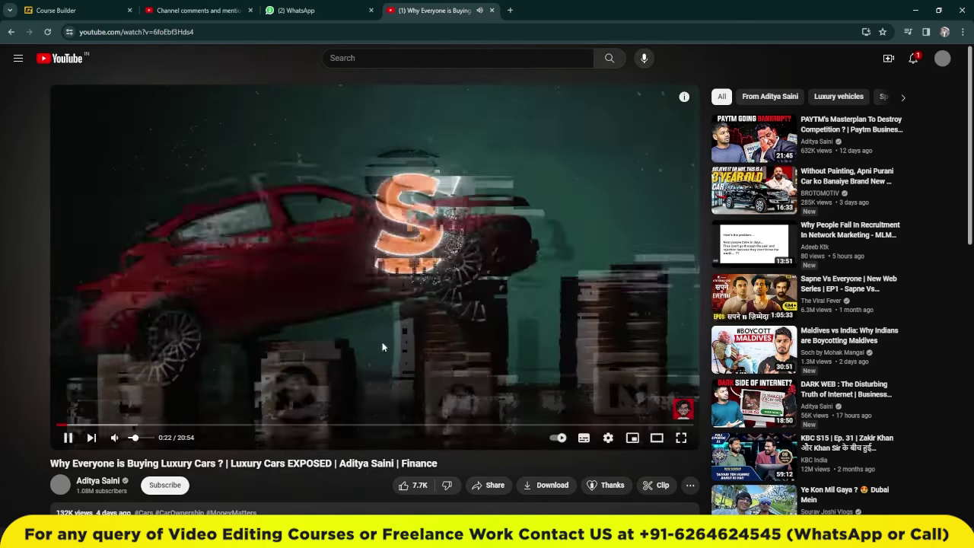
left_click(494, 352)
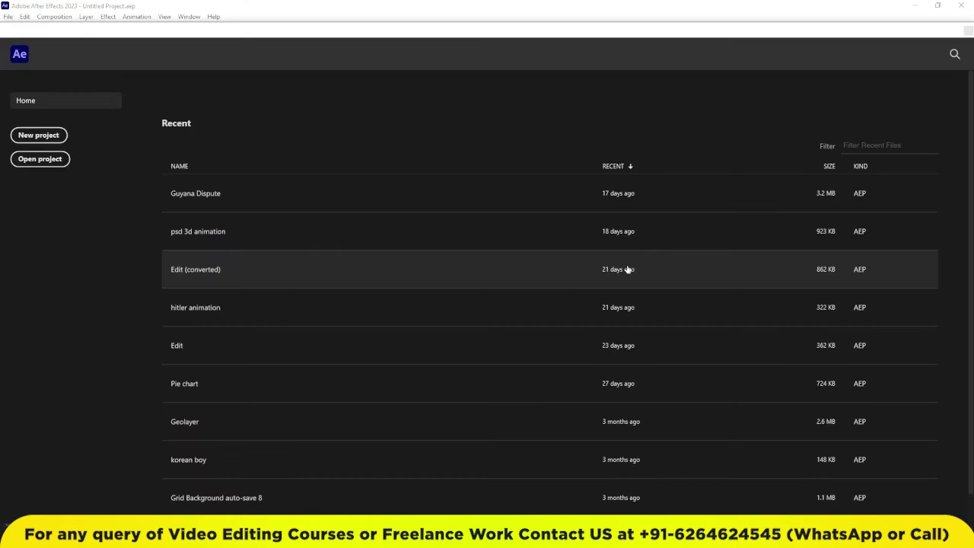
Step: Create a new project with a 10-second, 1920x1080, 30 fps Comp 1 and fit it in the viewer
left_click(48, 140)
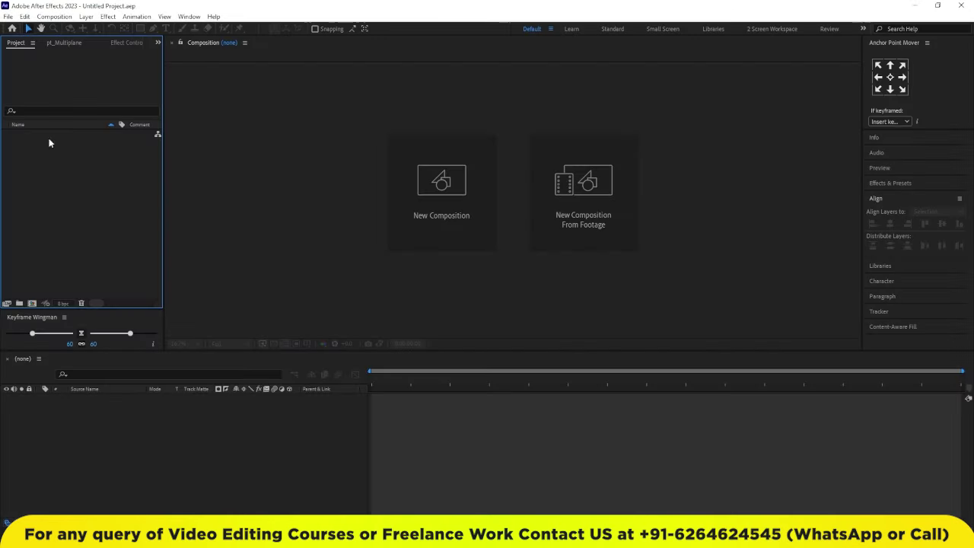
left_click(448, 207)
left_click(455, 253)
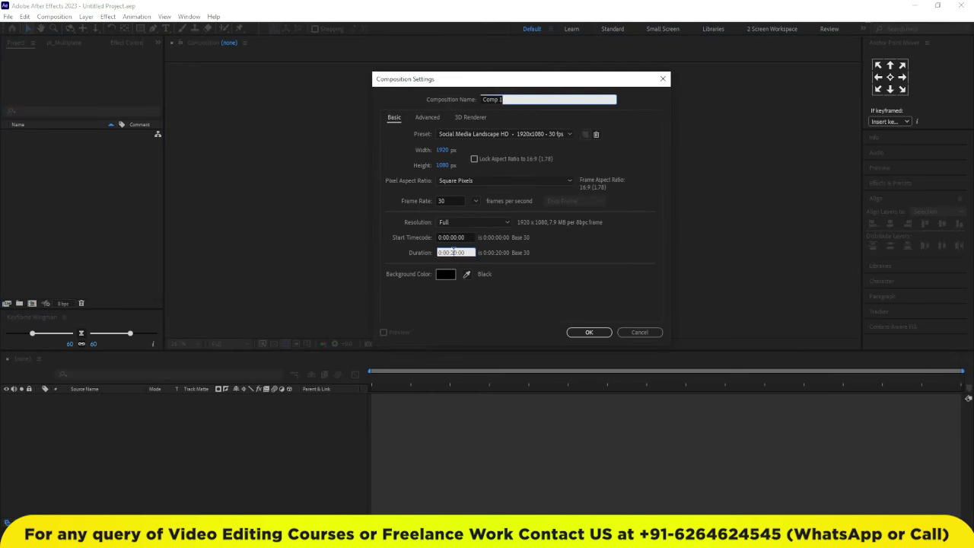
key("BackSpace")
type("1")
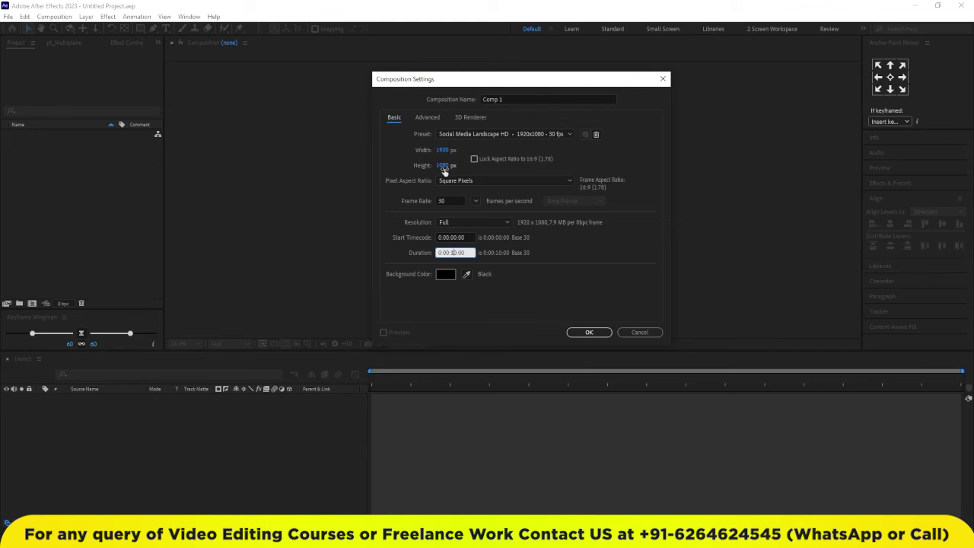
left_click(590, 332)
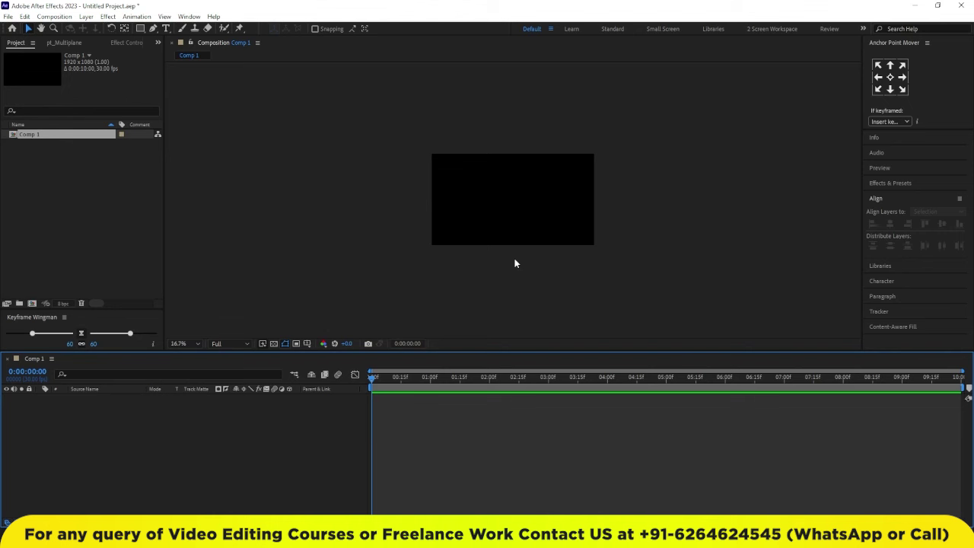
key("shift+slash")
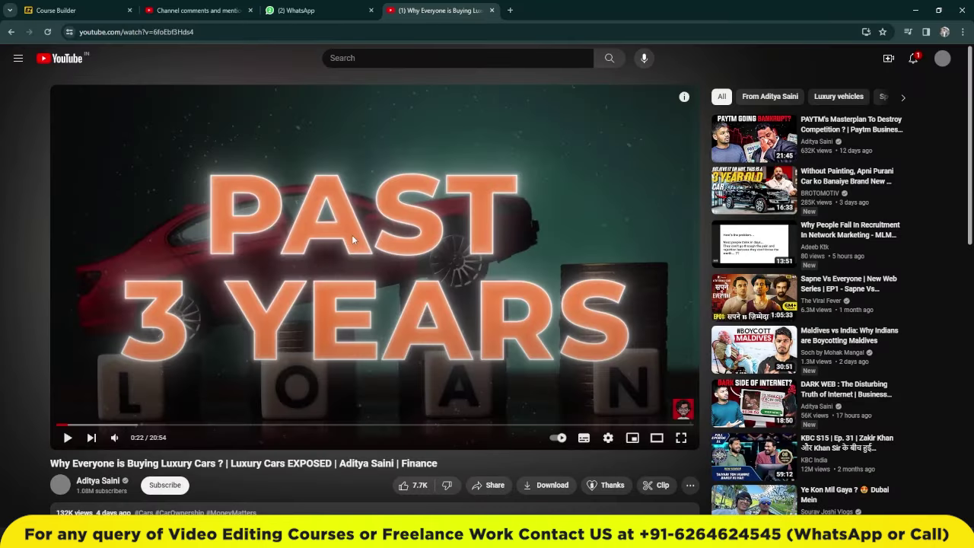
Step: Jump the reference video back, replay it, and pause on the loan bag close-up at 0:18
key("Left")
left_click(352, 234)
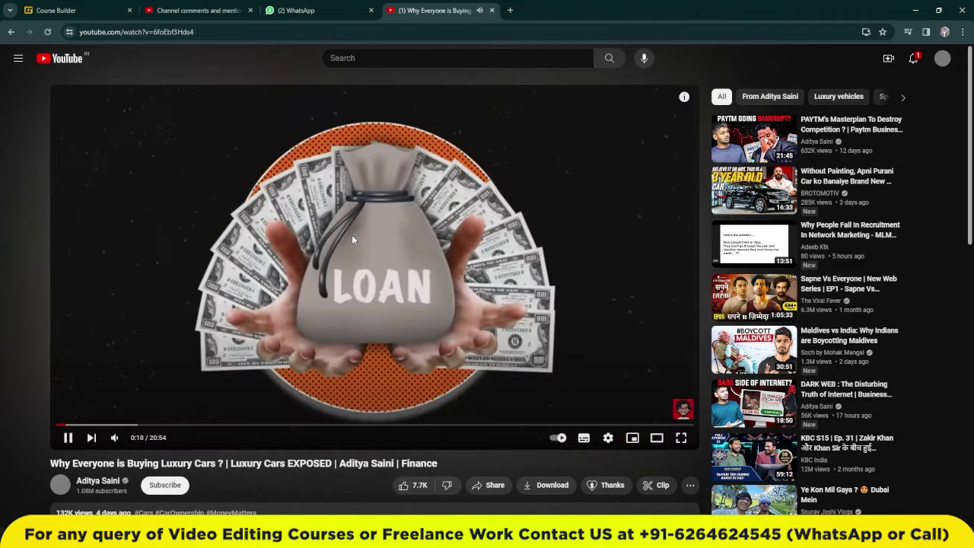
left_click(351, 235)
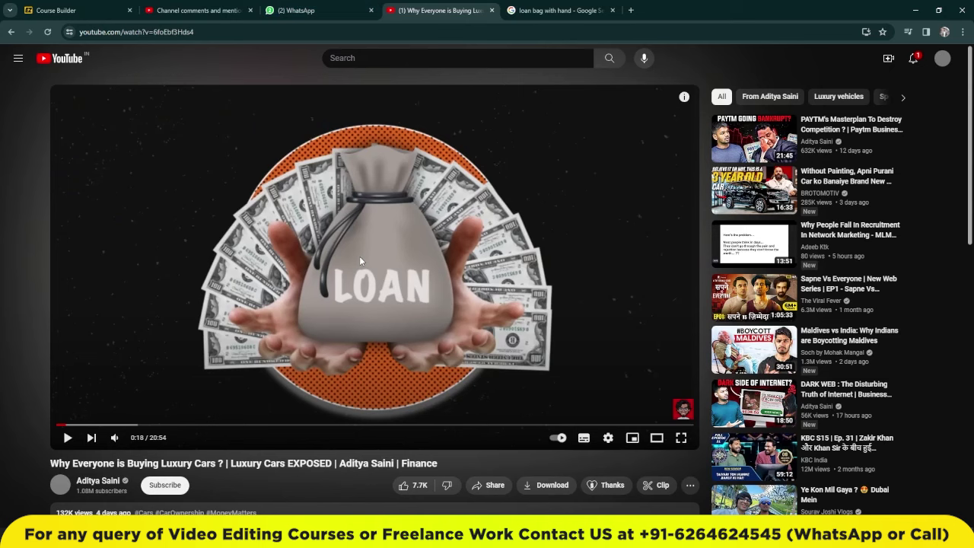
Step: Save the rupee loan bag photo from the image results to Downloads
key("ctrl+Tab")
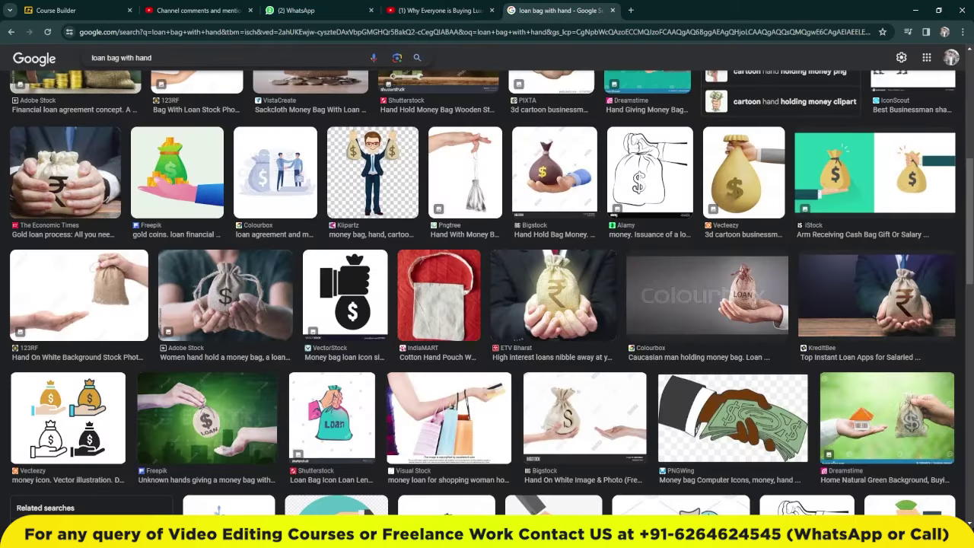
left_click(891, 305)
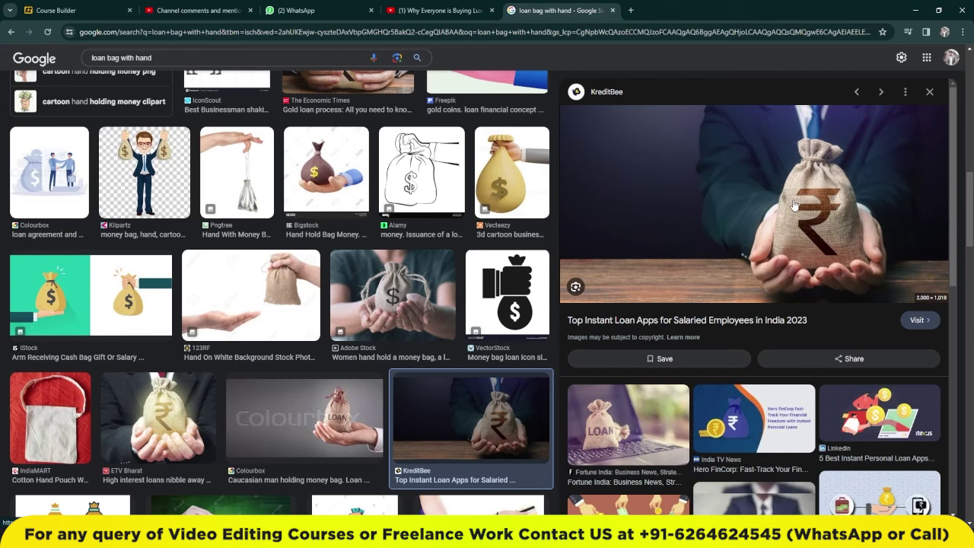
right_click(812, 174)
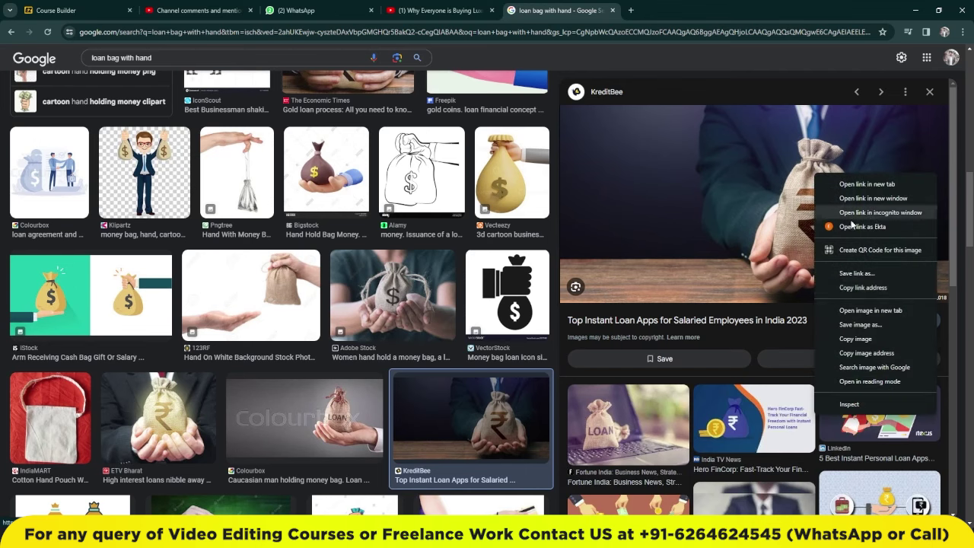
left_click(856, 323)
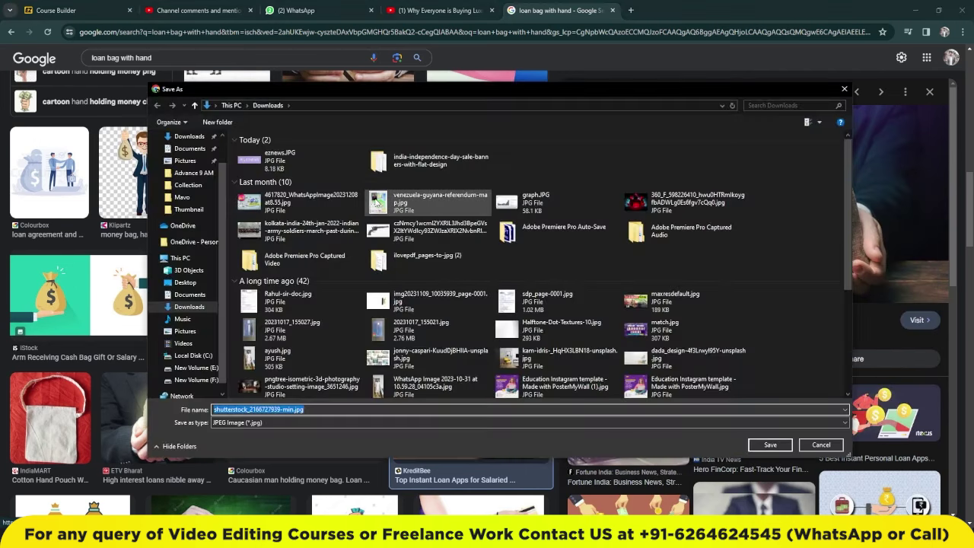
left_click(771, 445)
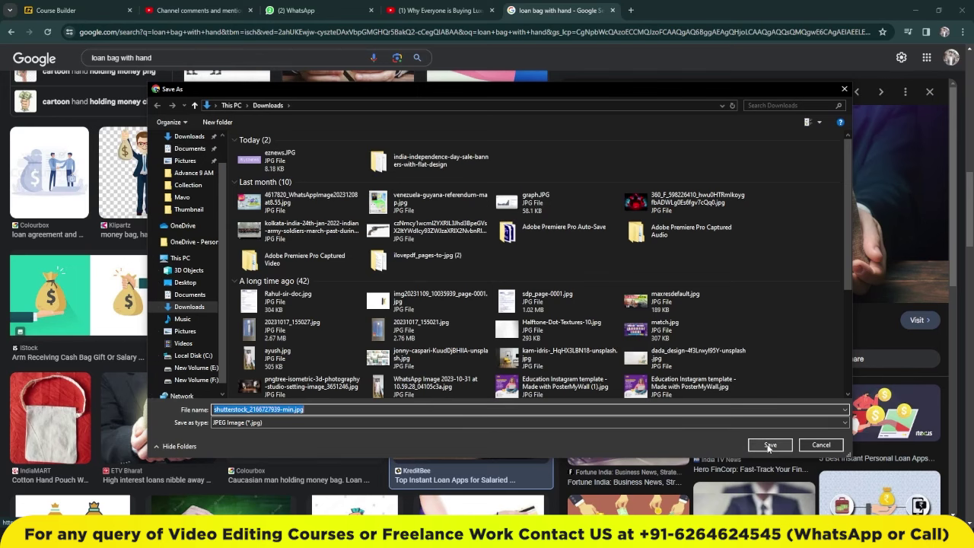
Step: Check the reference graphic, then search images for 'house' and save the blue Pexels house photo
left_click(438, 10)
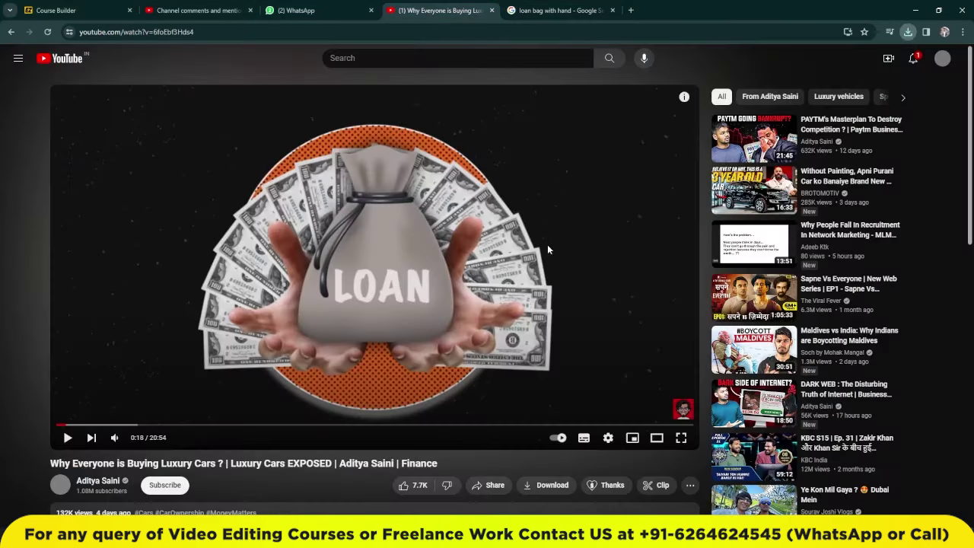
left_click(422, 301)
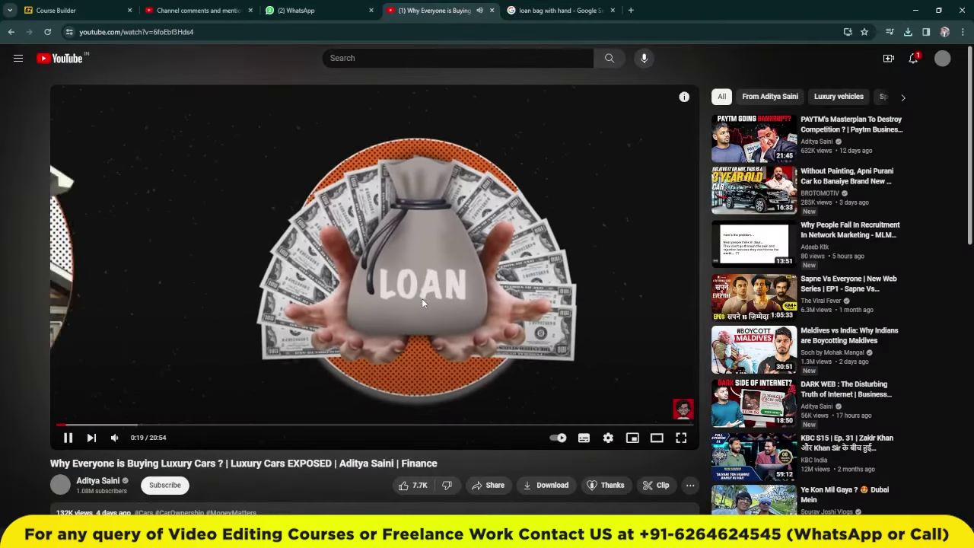
left_click(263, 291)
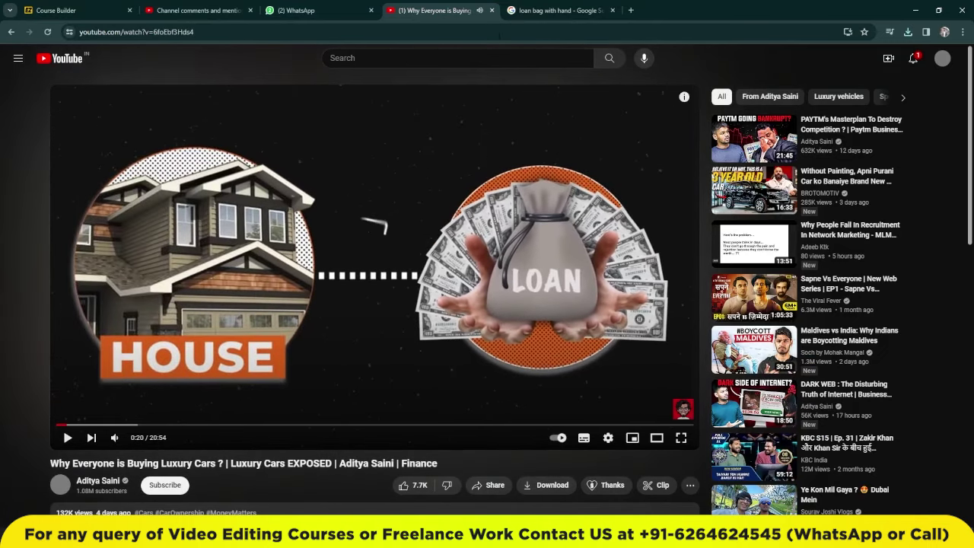
left_click(551, 9)
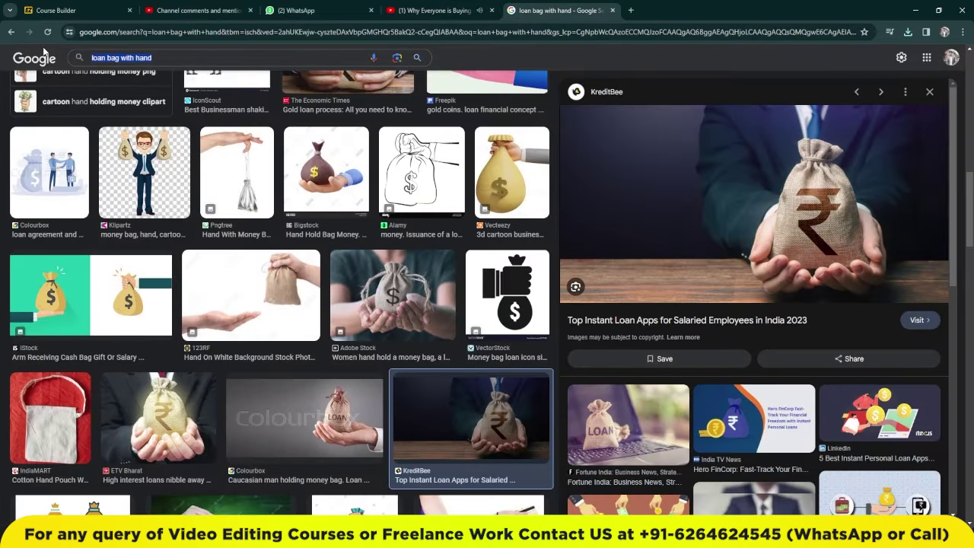
type("house")
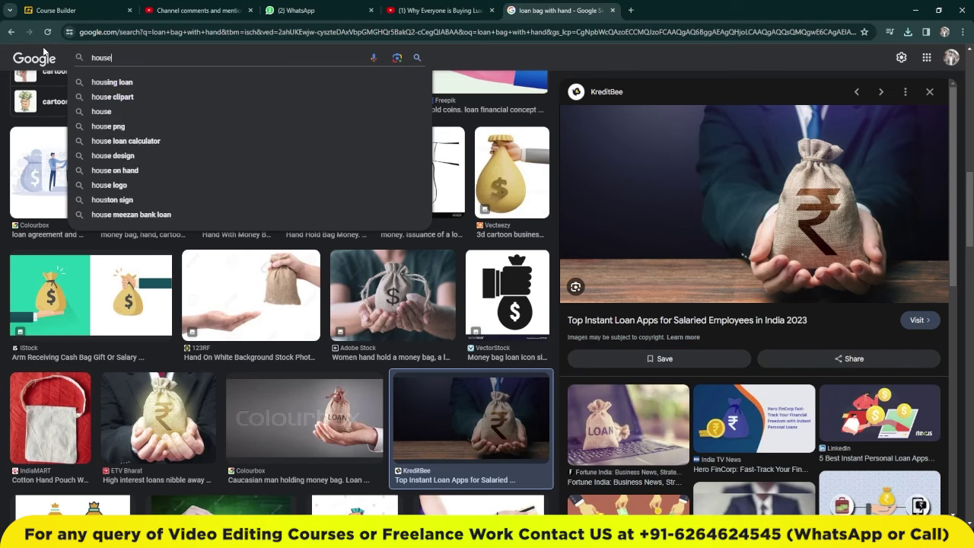
key("Return")
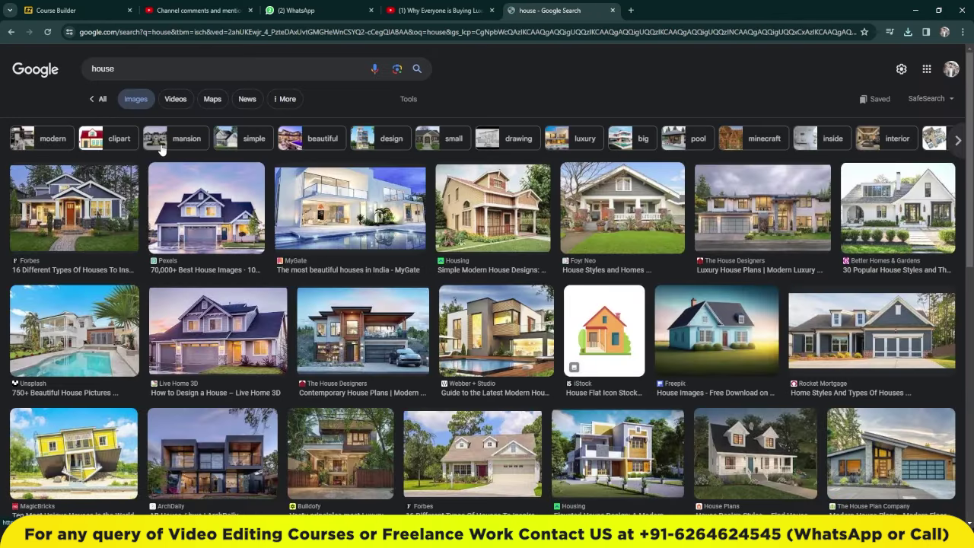
left_click(202, 221)
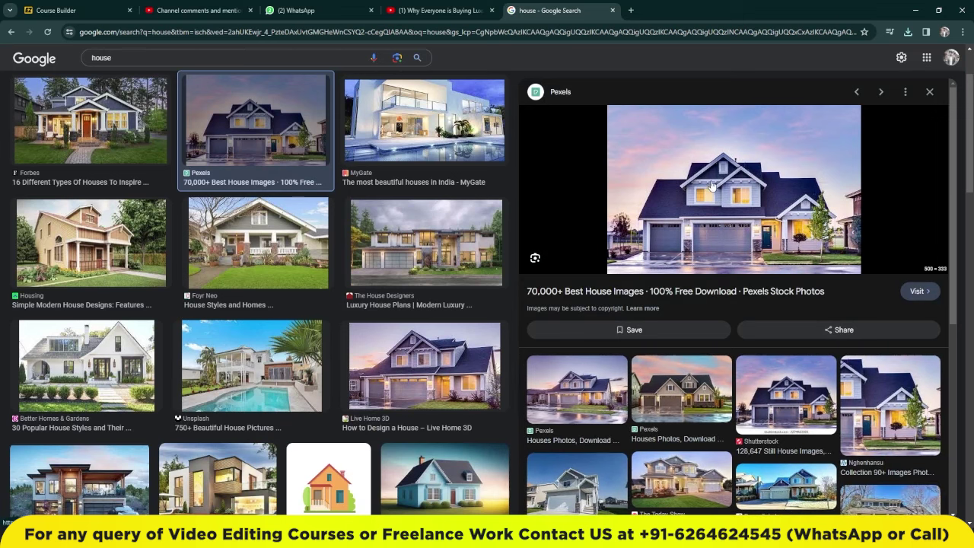
right_click(711, 175)
left_click(747, 319)
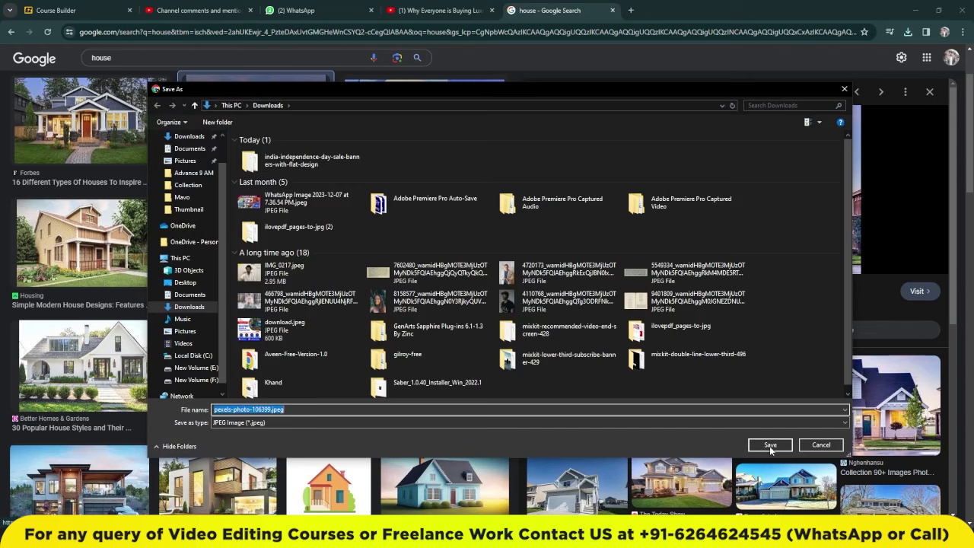
left_click(770, 449)
Step: Search images for 'car' and review the reference's house, loan and car graphic
left_click(438, 9)
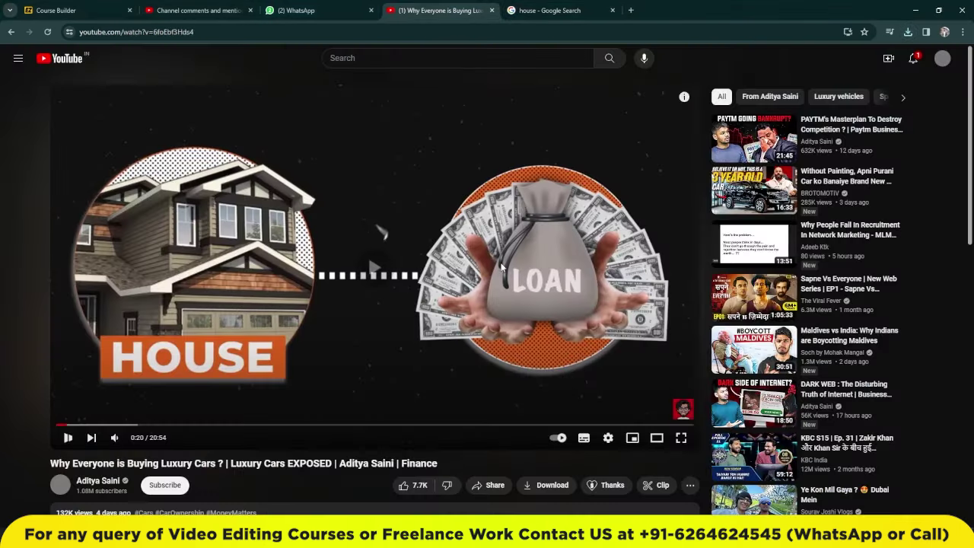
left_click(506, 229)
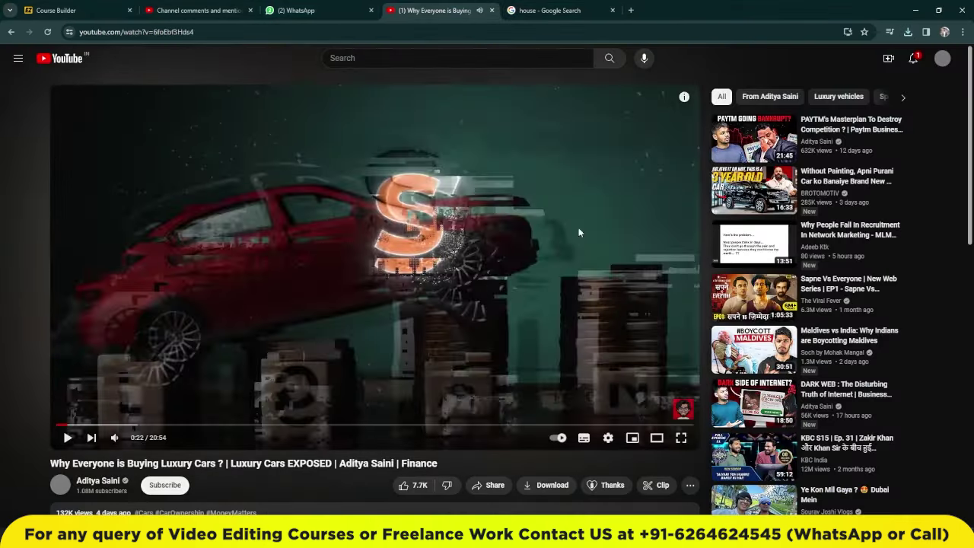
left_click(532, 10)
double_click(97, 58)
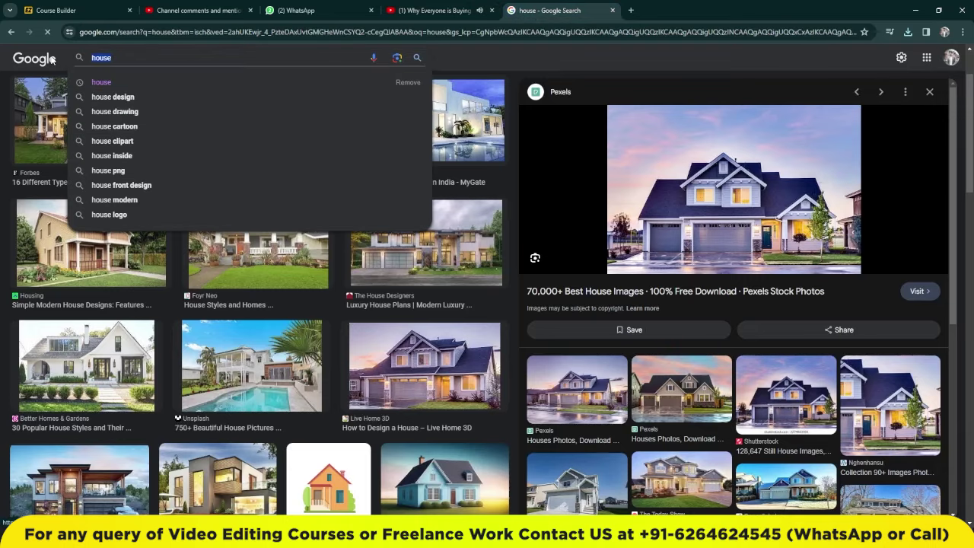
type("car")
key("Return")
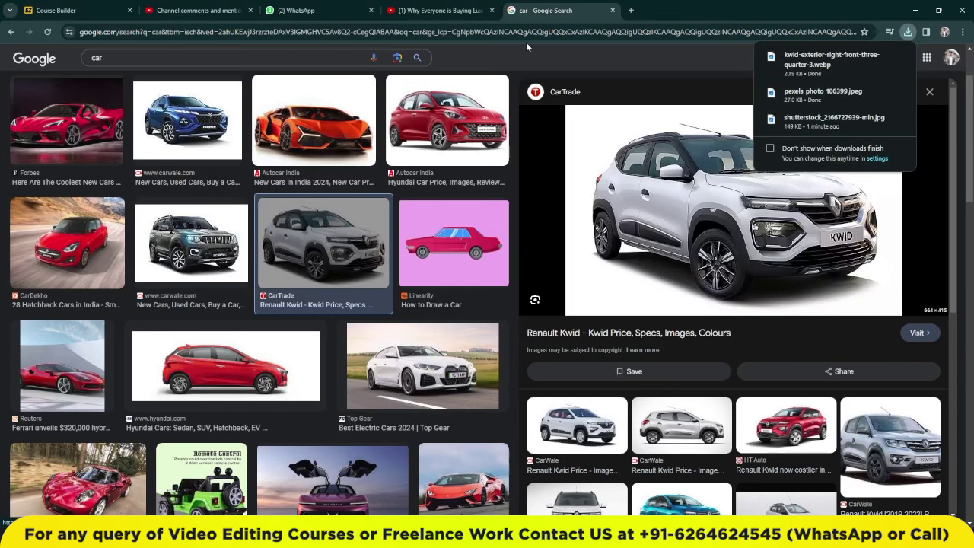
left_click(447, 7)
left_click(424, 316)
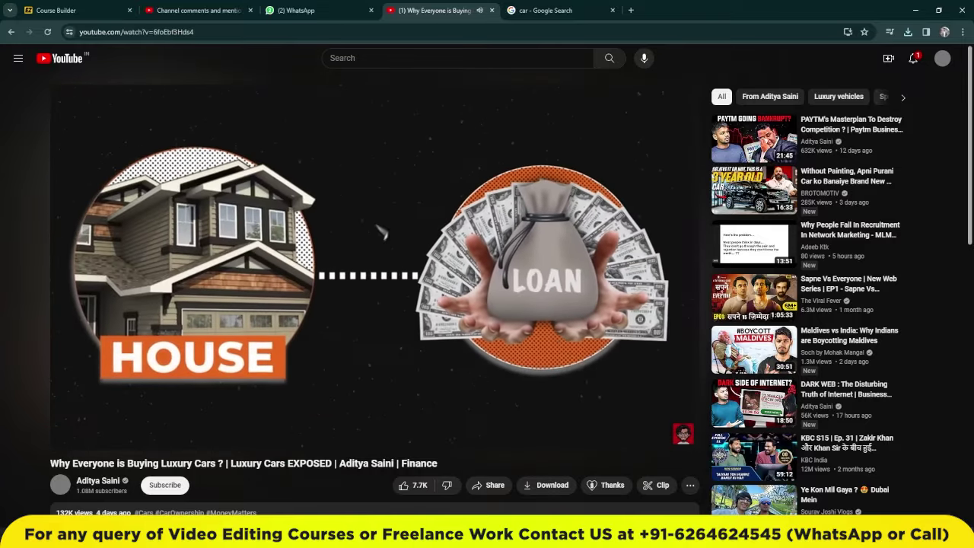
left_click(393, 335)
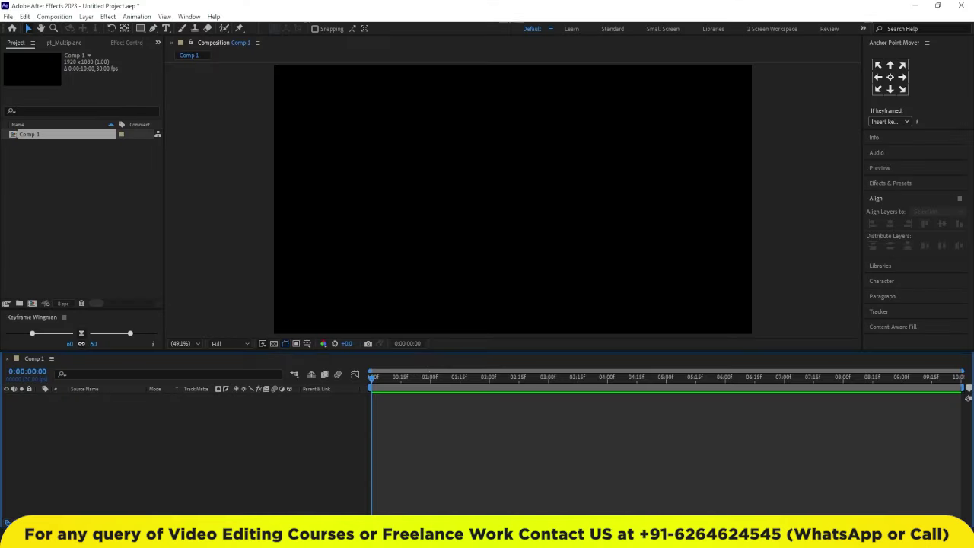
Step: Draw a circle with the Ellipse Tool at the comp centre and centre its anchor point
left_click(140, 30)
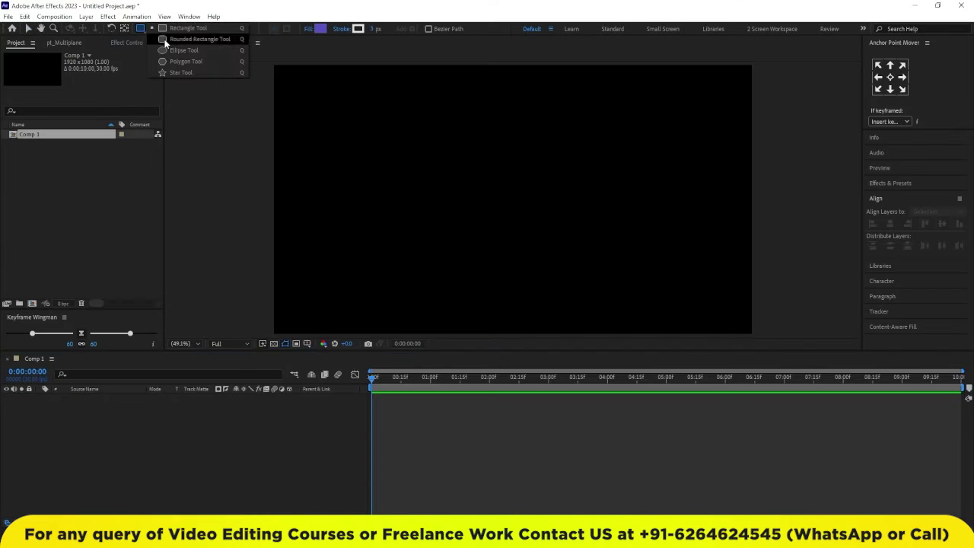
left_click(175, 50)
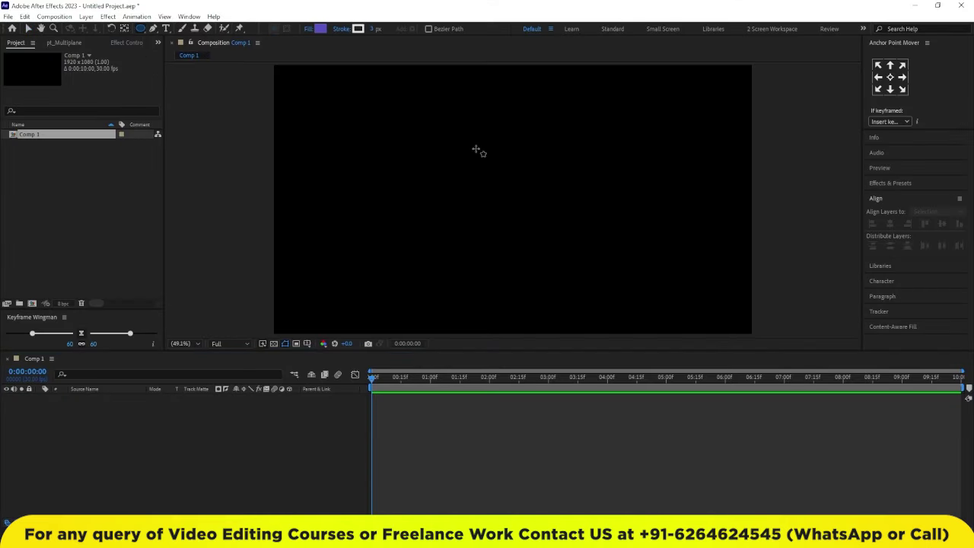
mouse_move(446, 137)
left_mouse_down()
mouse_move(518, 225)
mouse_move(547, 239)
left_mouse_up()
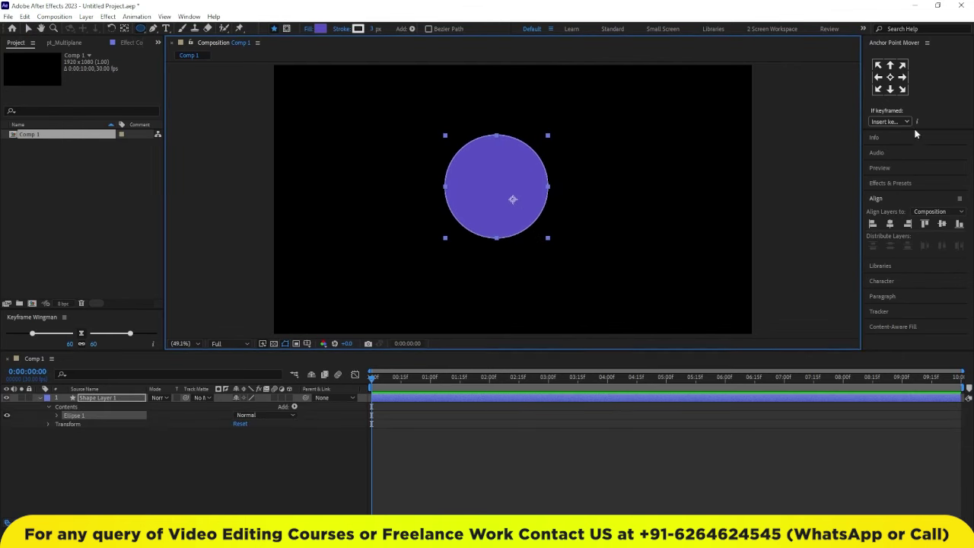
left_click(890, 77)
left_click(447, 424)
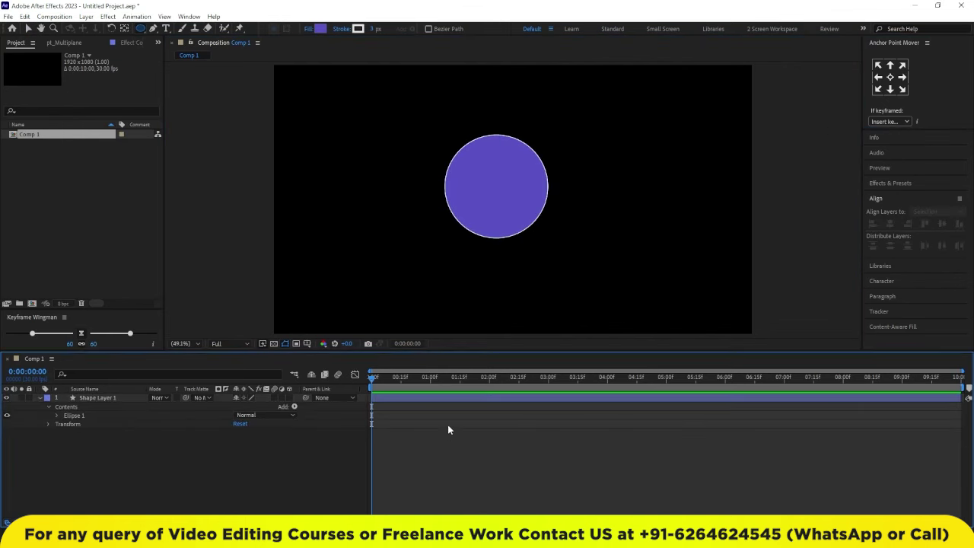
left_click(446, 399)
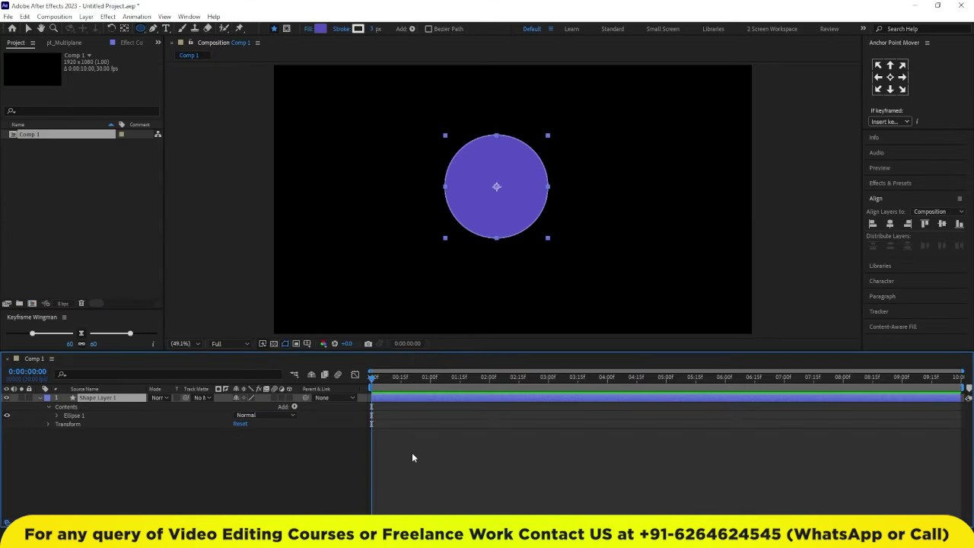
left_click(412, 452)
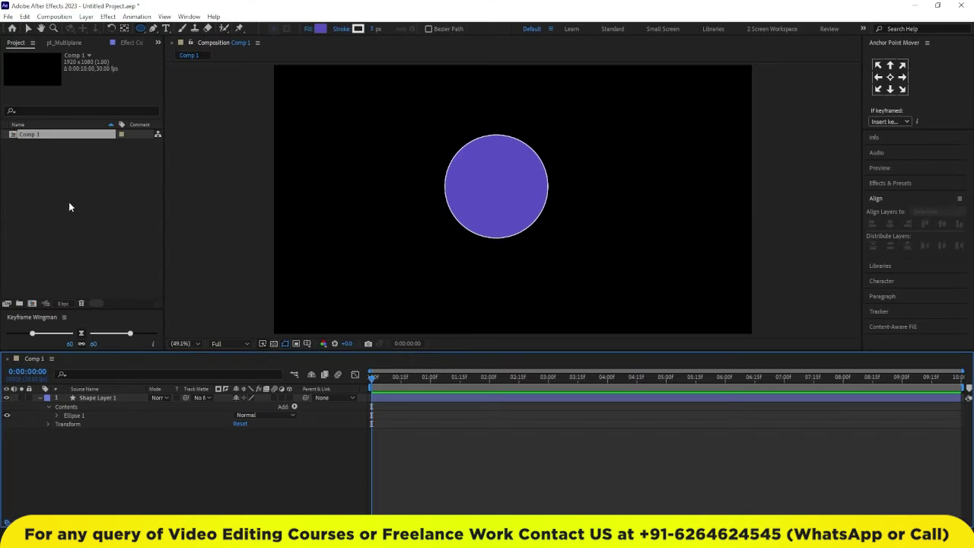
key("Tab")
left_click(68, 180)
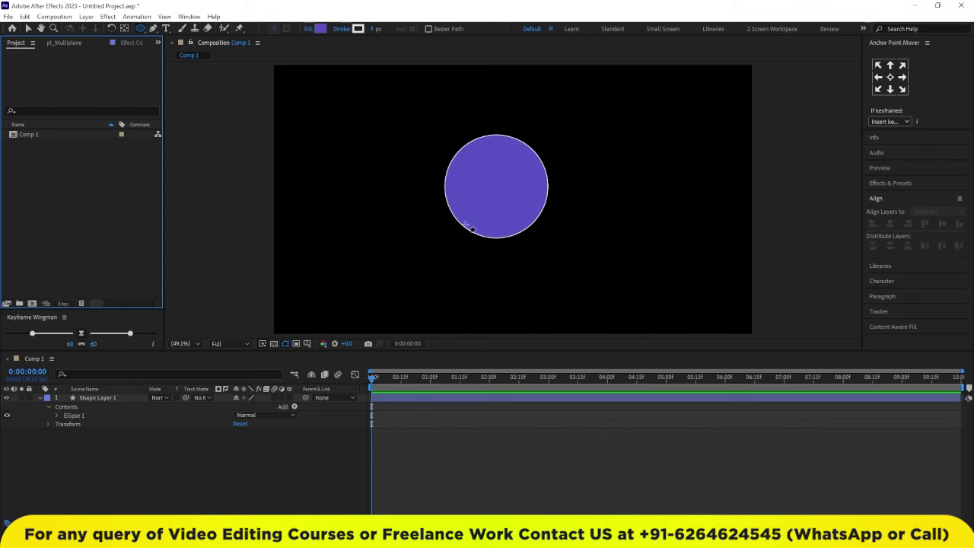
double_click(61, 173)
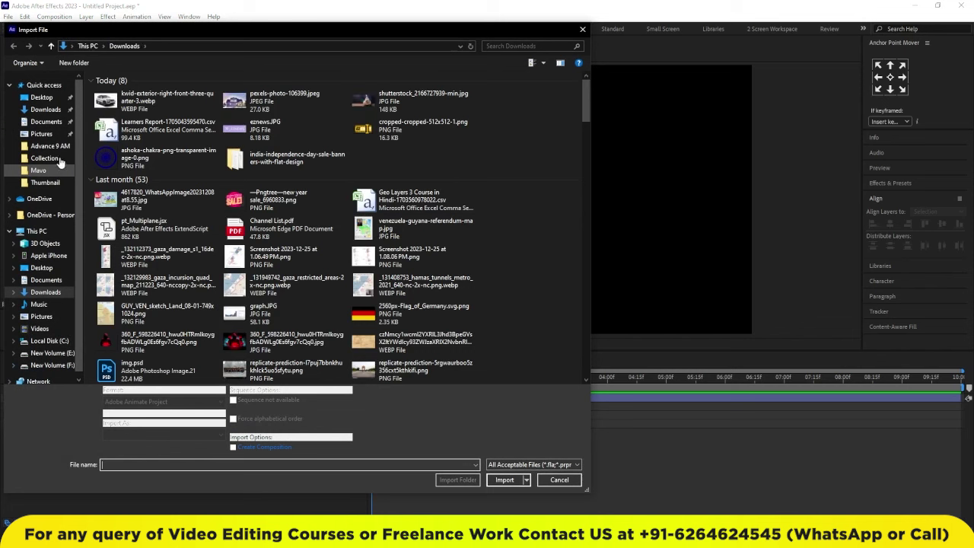
left_click(46, 292)
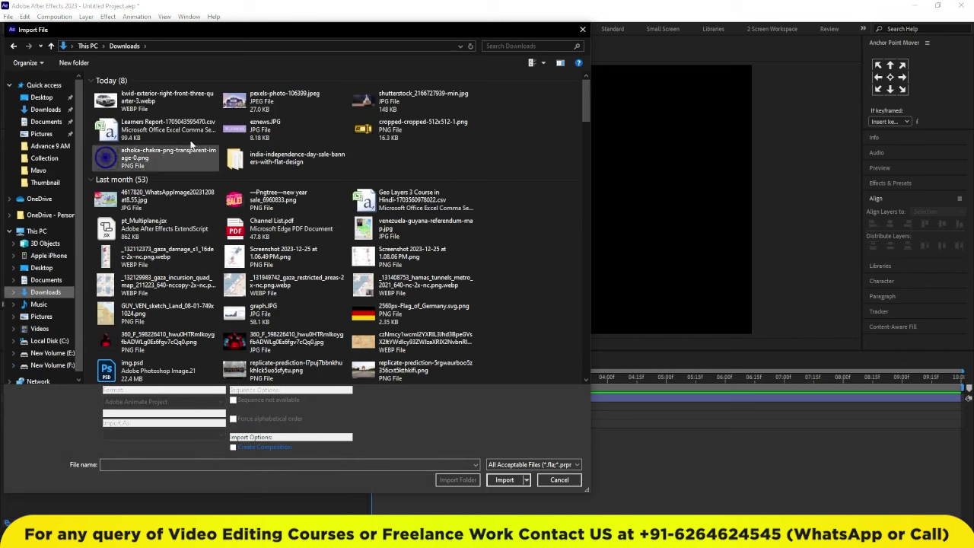
left_click(168, 100)
left_click(246, 107, "ctrl")
left_click(419, 101, "ctrl")
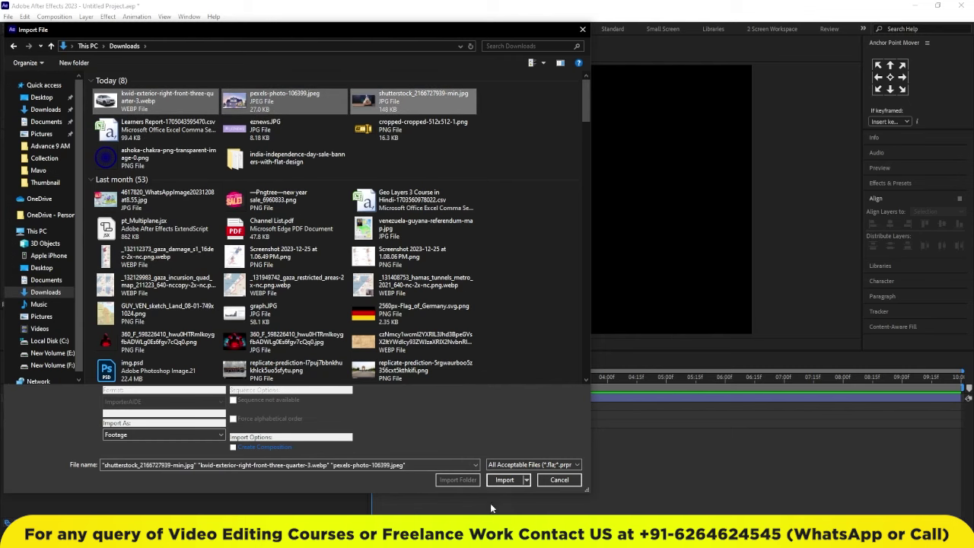
left_click(505, 480)
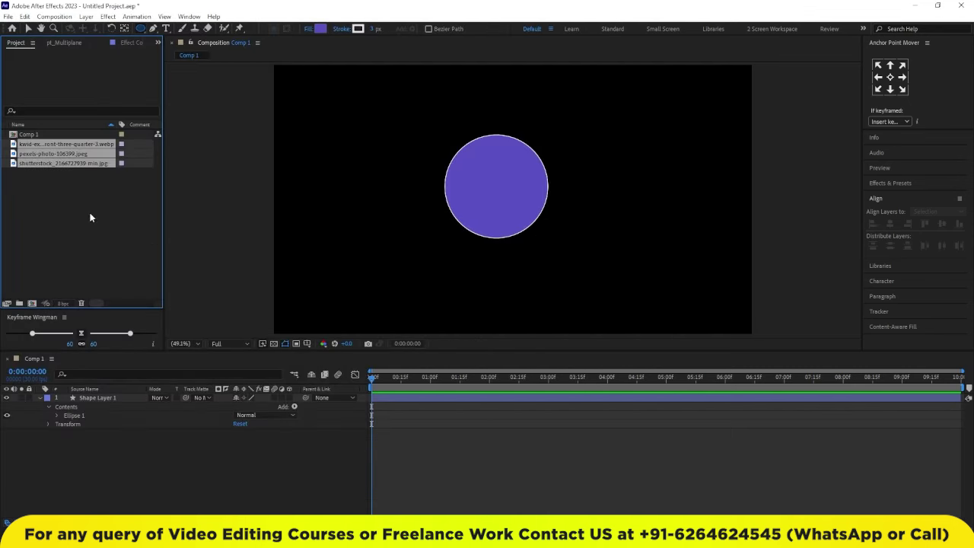
left_click(63, 208)
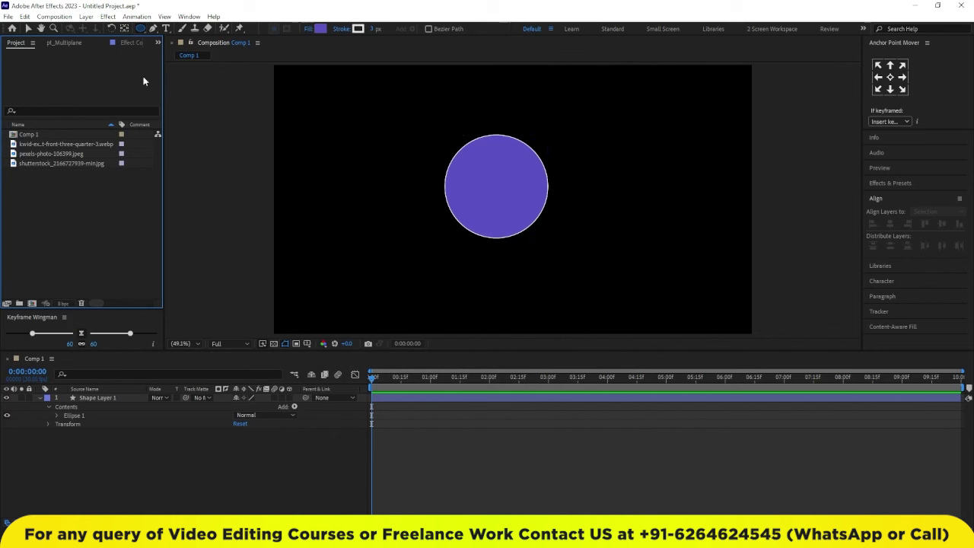
Step: Nudge the circle slightly right and down with the Selection tool
left_click(28, 29)
left_click(518, 207)
left_click_drag(513, 206, 531, 215)
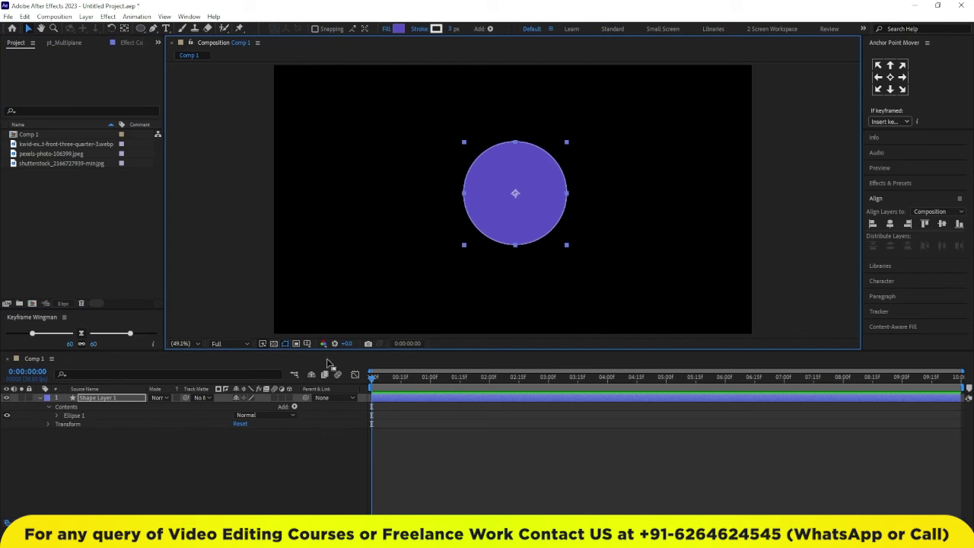
Step: Set Shape Layer 1's Scale to exactly 85%
key("s")
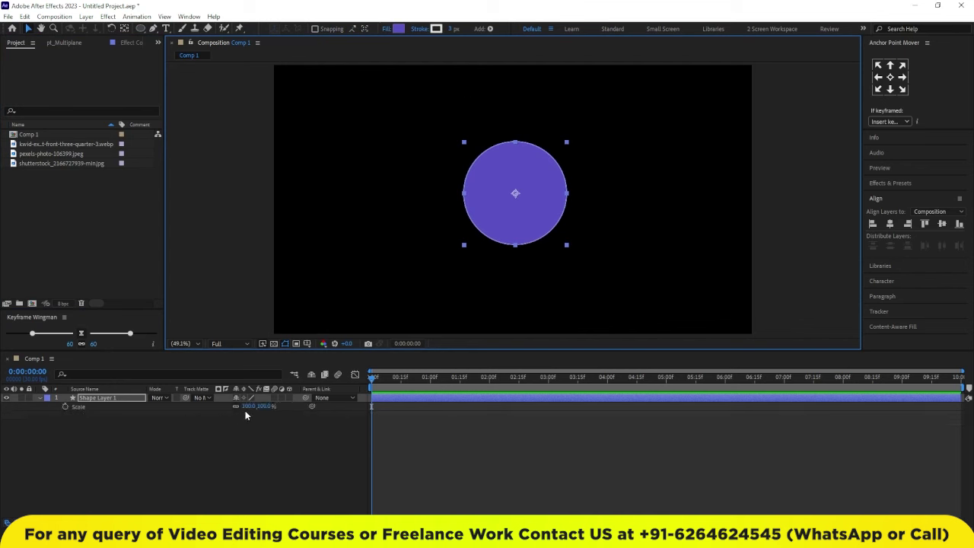
left_click_drag(247, 405, 221, 406)
left_click(409, 448)
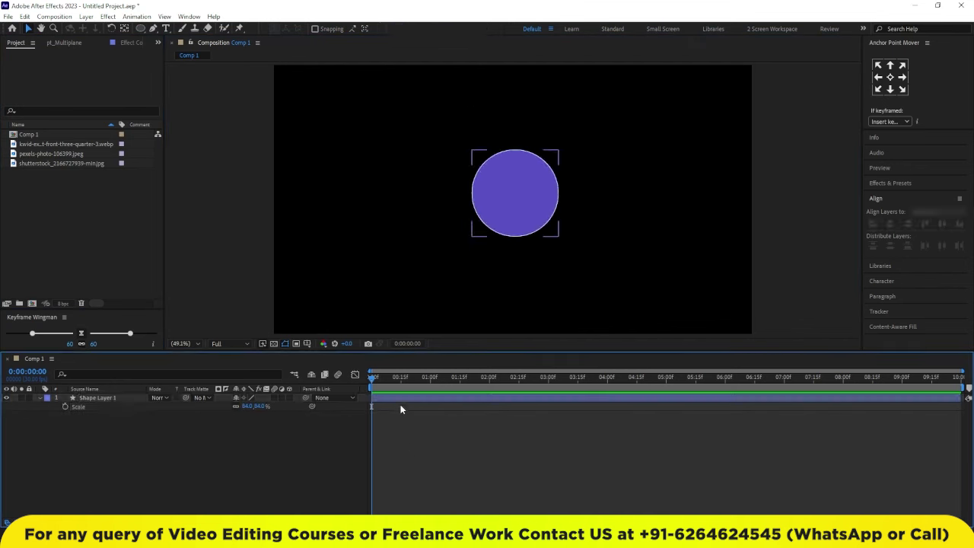
left_click(403, 398)
left_click(414, 426)
left_click(259, 407)
type("85")
left_click(404, 397)
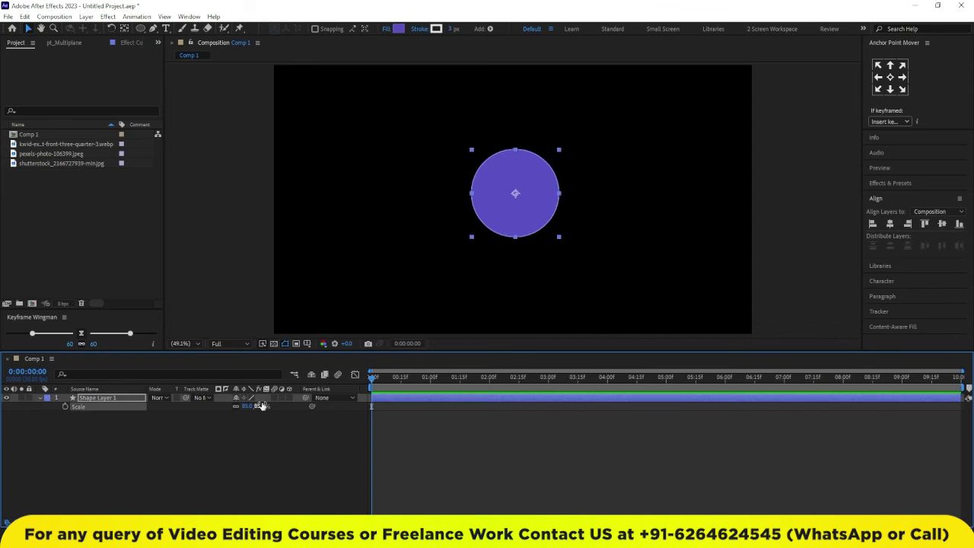
left_click(420, 405)
Step: Duplicate the circle twice, placing one copy to the right and one to the left
left_click(412, 397)
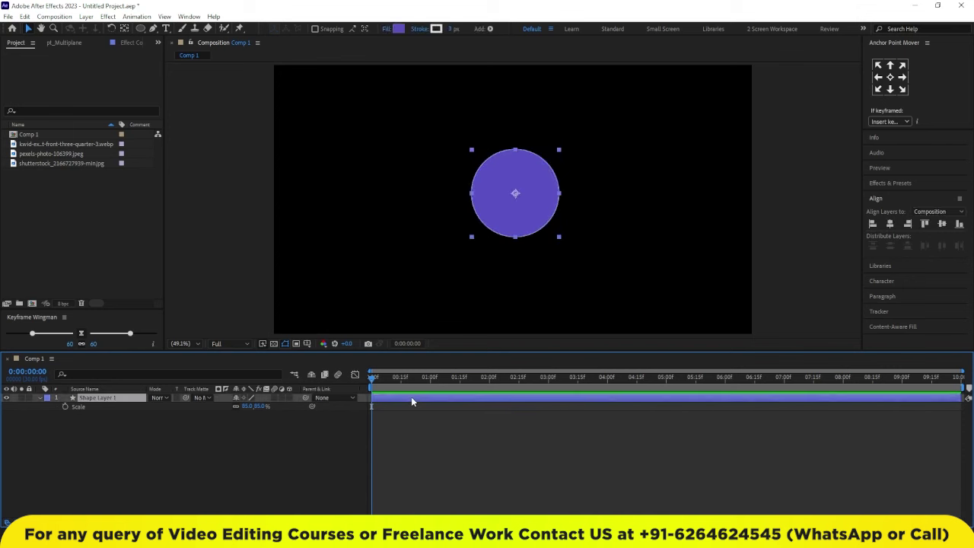
key("ctrl+d")
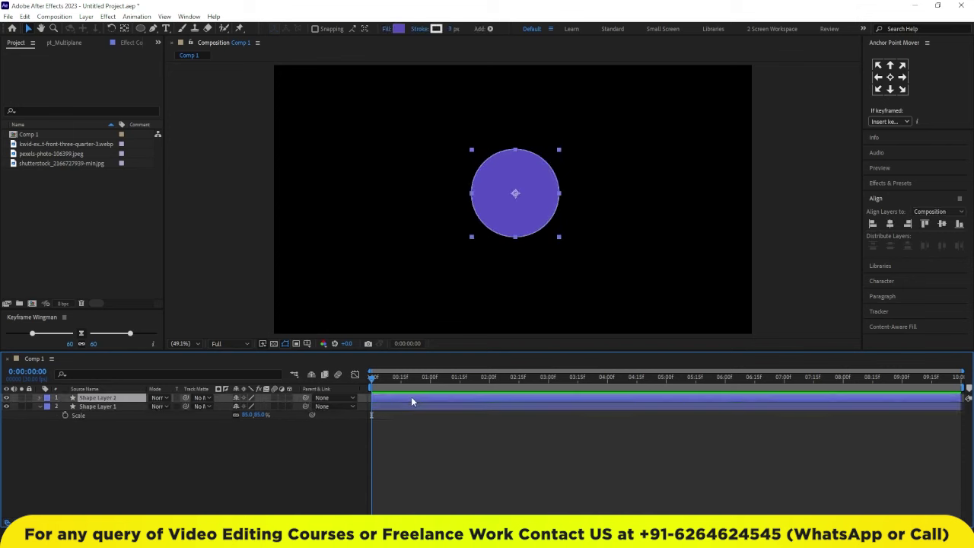
key("shift+Right")
key("shift+Right")
key("shift+Right")
key("shift+Right")
key("shift+Right")
key("shift+Right")
key("shift+Right")
key("shift+Right")
key("shift+Right")
key("shift+Right")
key("shift+Right")
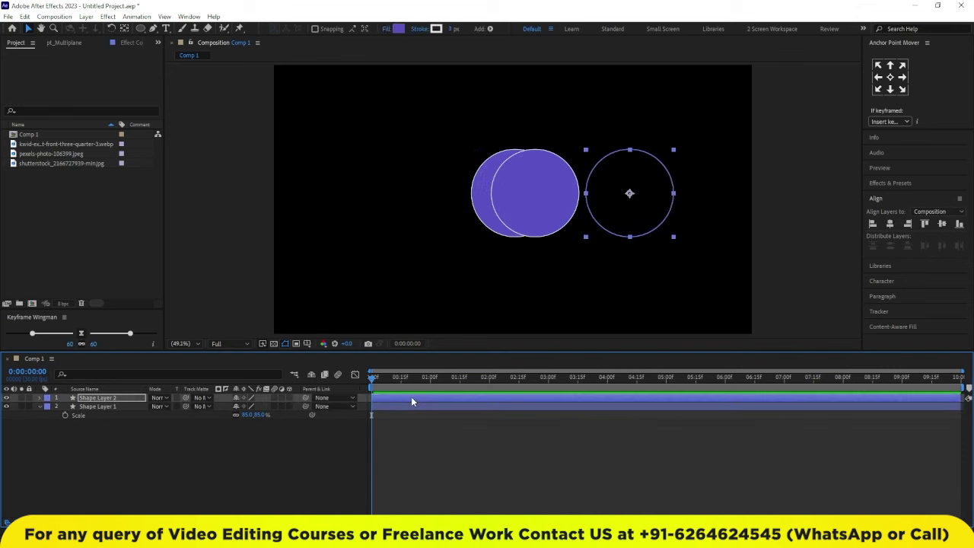
key("shift+Right")
key("shift+Right")
key("shift+Right")
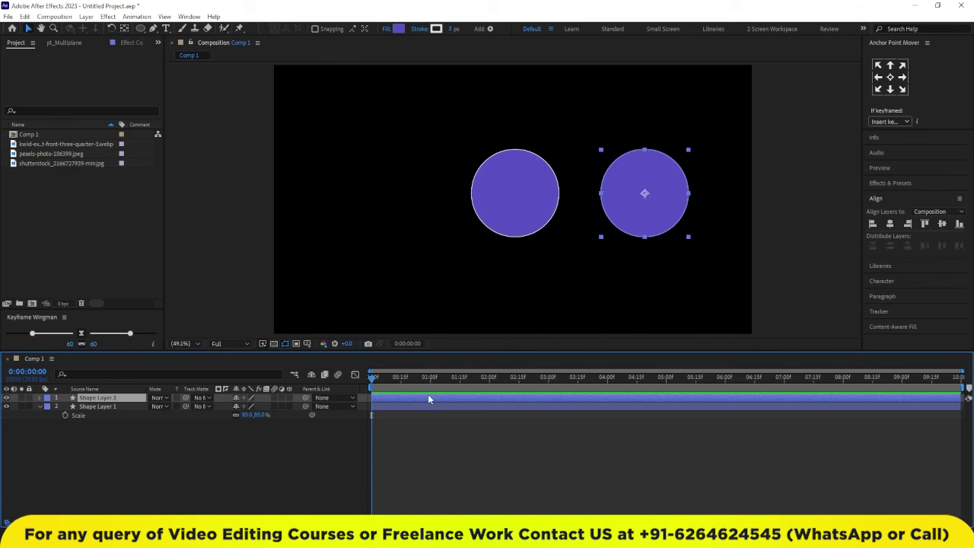
key("ctrl+d")
left_click_drag(652, 193, 376, 193)
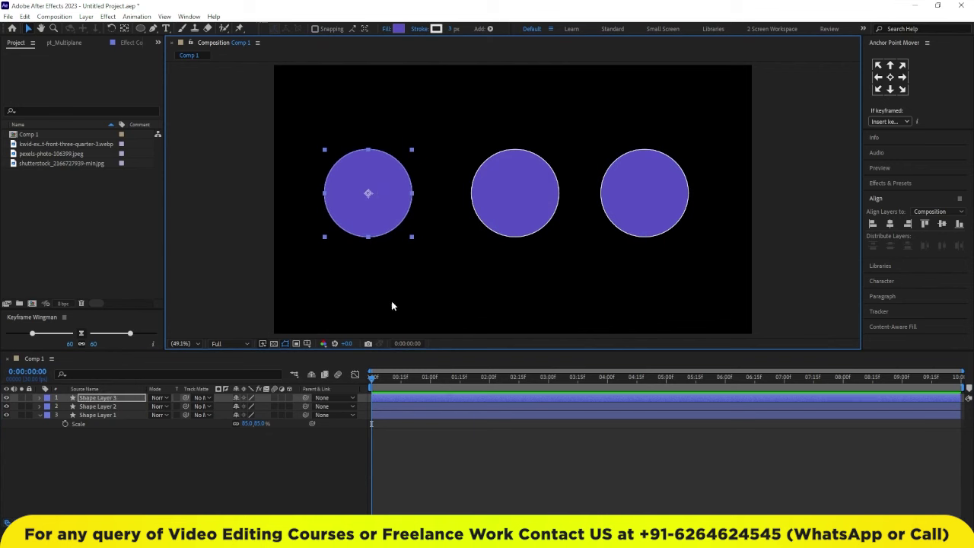
Step: Reorder the circle layers, raising the middle circle with Ctrl+]
left_click(384, 408)
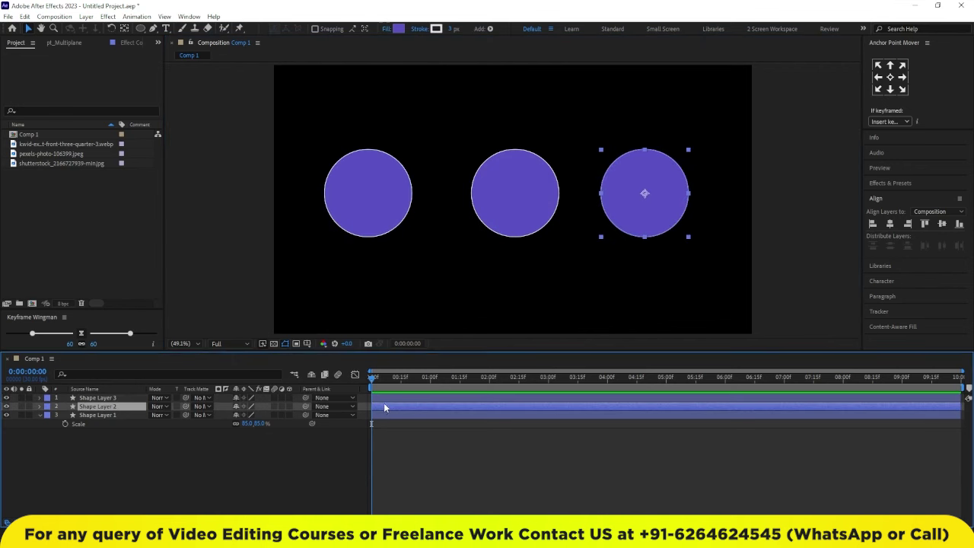
left_click(385, 399)
left_click(384, 416)
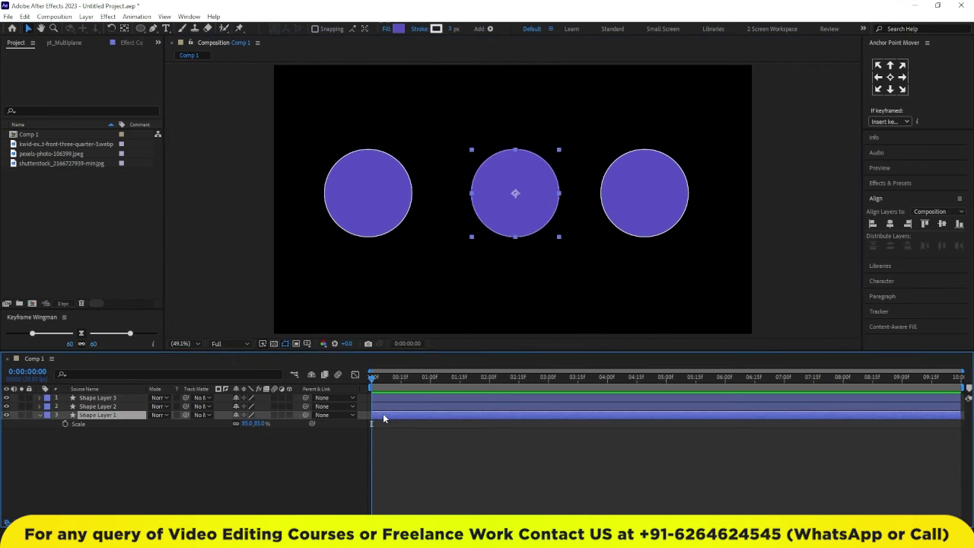
key("ctrl+bracketright")
left_click(396, 423)
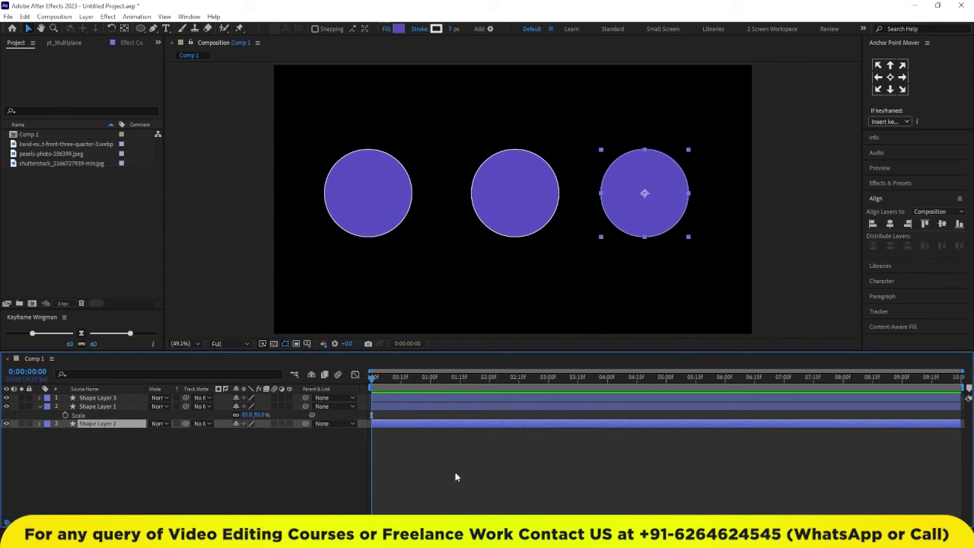
left_click(271, 299)
Step: Add the kwid car image over the right circle and track-matte it to Shape Layer 2
left_click(41, 144)
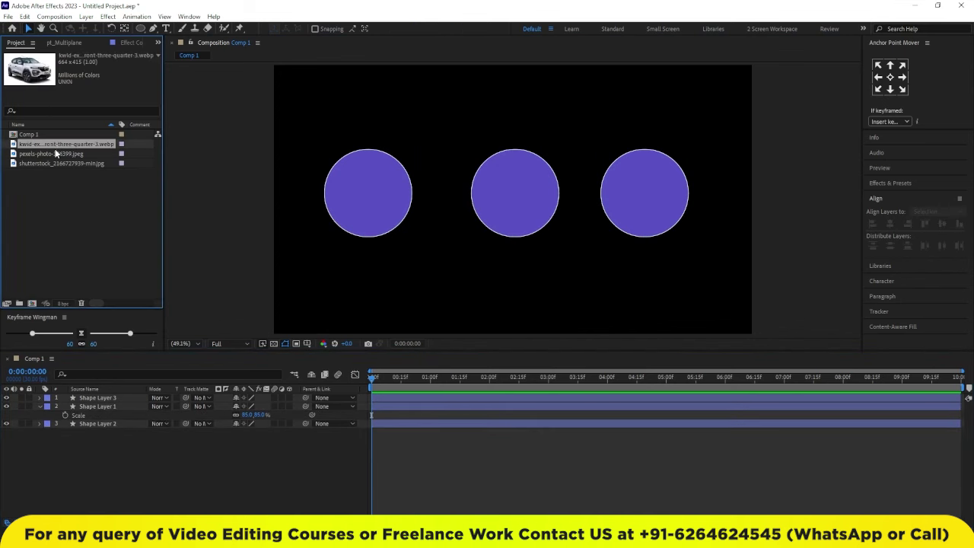
left_click_drag(59, 149, 99, 422)
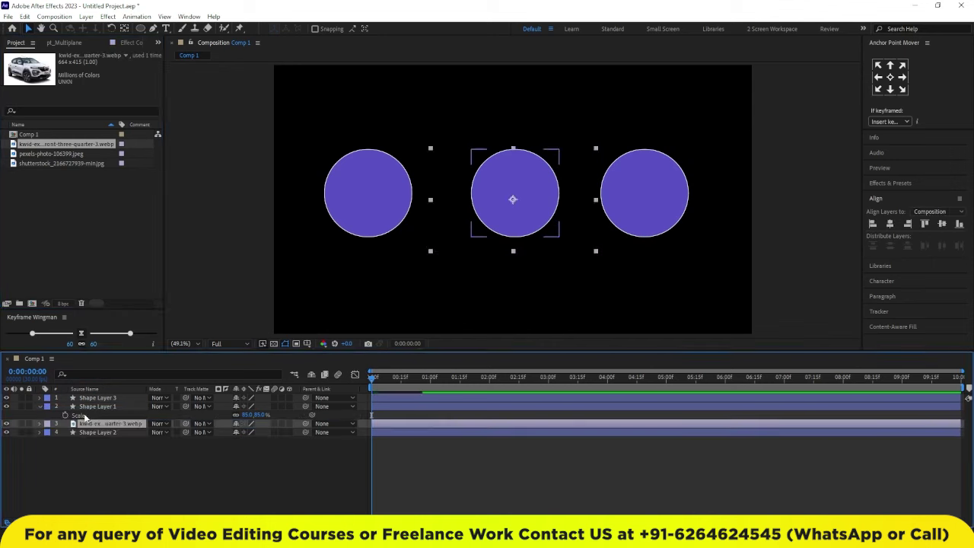
left_click_drag(563, 228, 693, 222)
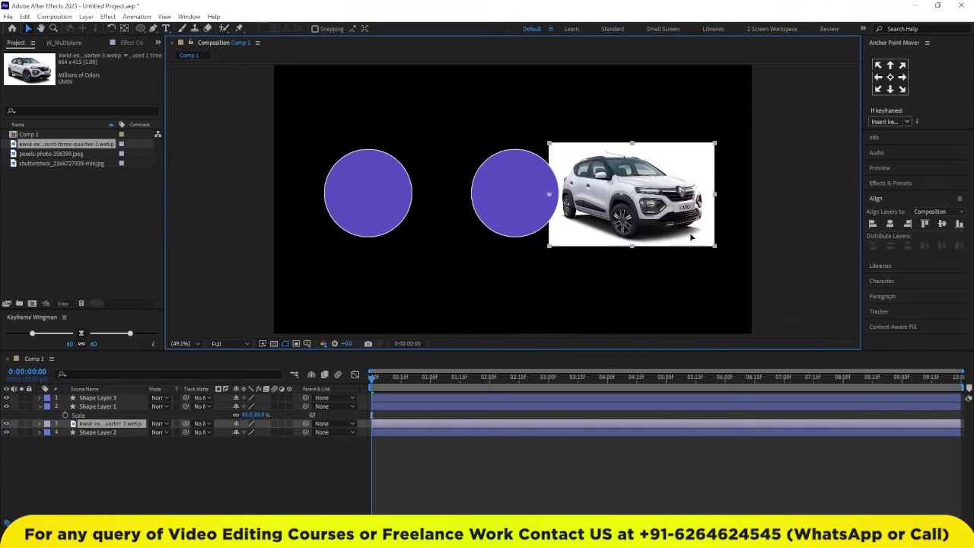
left_click(435, 432)
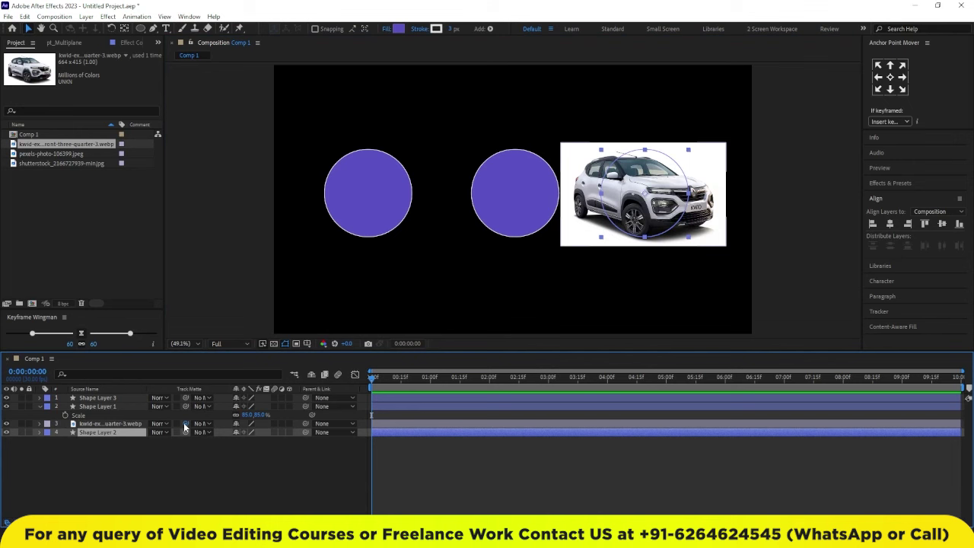
left_click(150, 425)
left_click_drag(184, 424, 114, 432)
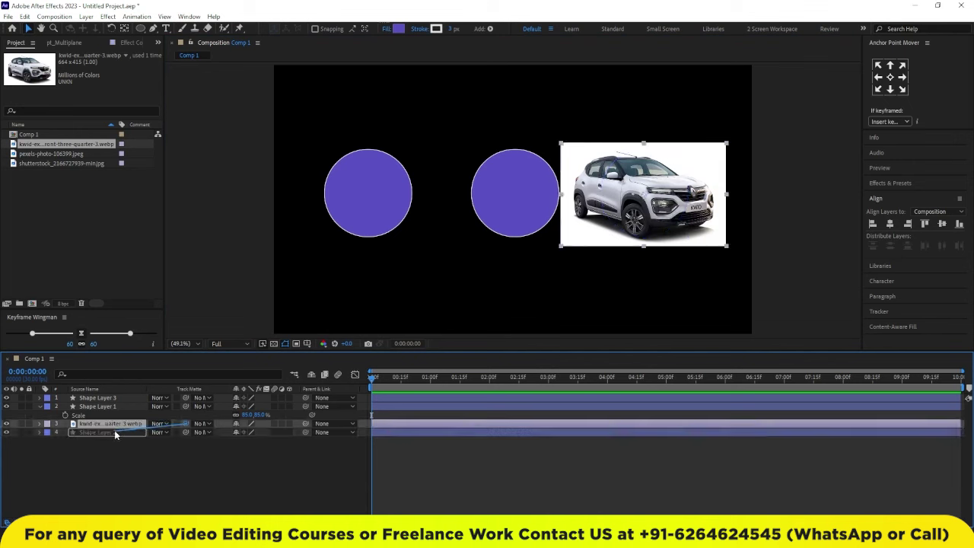
Step: Scale the car photo to 92% and nudge it to sit within the circle
key("s")
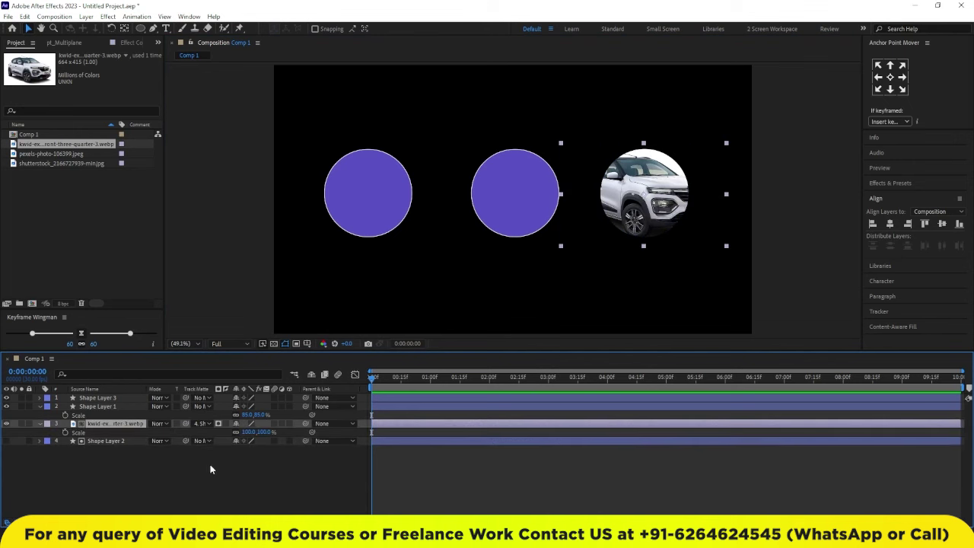
left_click_drag(251, 431, 243, 432)
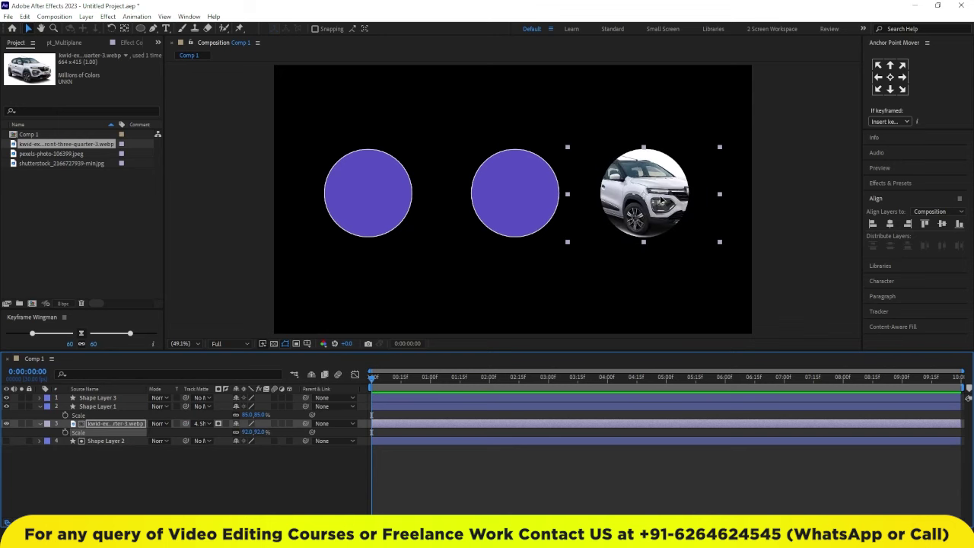
mouse_move(657, 201)
left_mouse_down()
mouse_move(667, 202)
mouse_move(641, 200)
left_mouse_up()
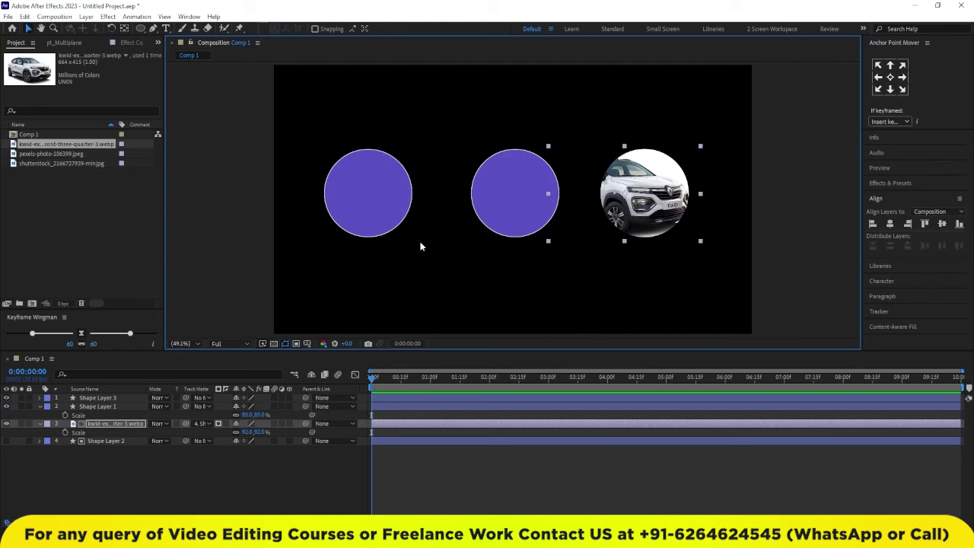
left_click(54, 156)
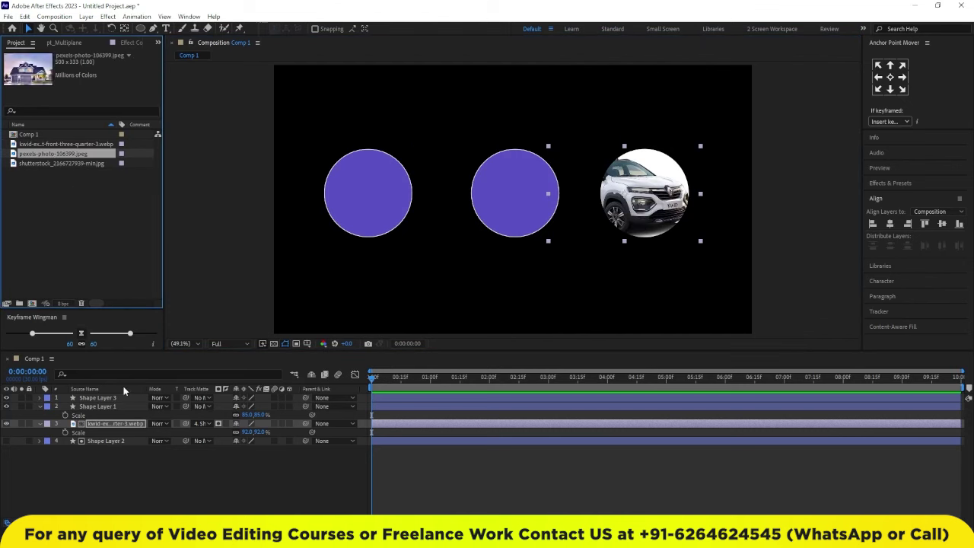
Step: Add pexels-photo-106399.jpeg over the left circle, matte it to Shape Layer 3, and scale to 111%
left_click(99, 398)
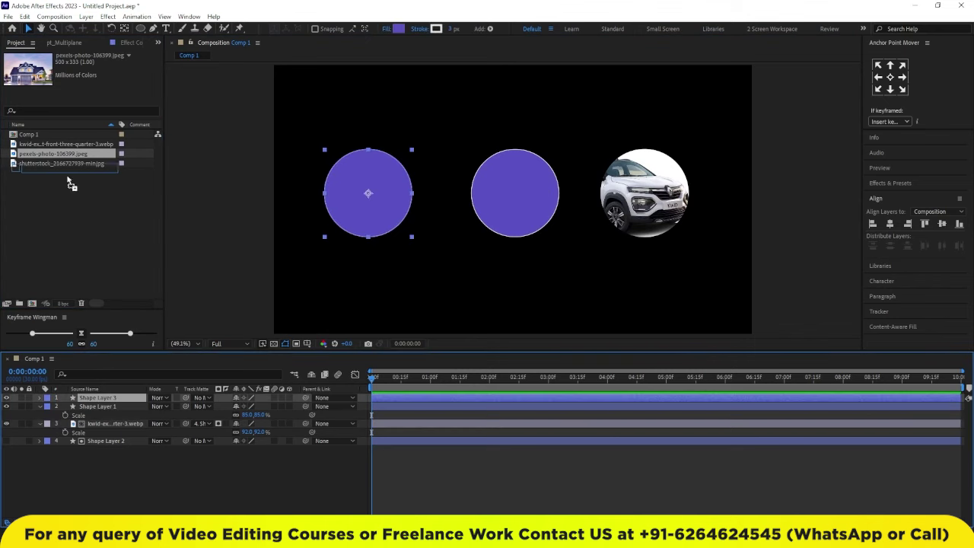
left_click(87, 399)
key("ctrl+slash")
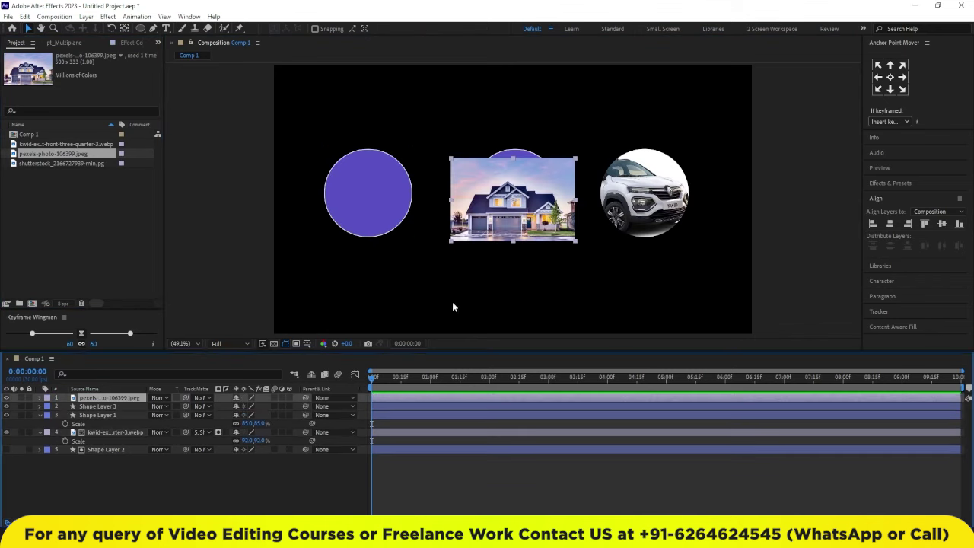
left_click_drag(511, 223, 369, 223)
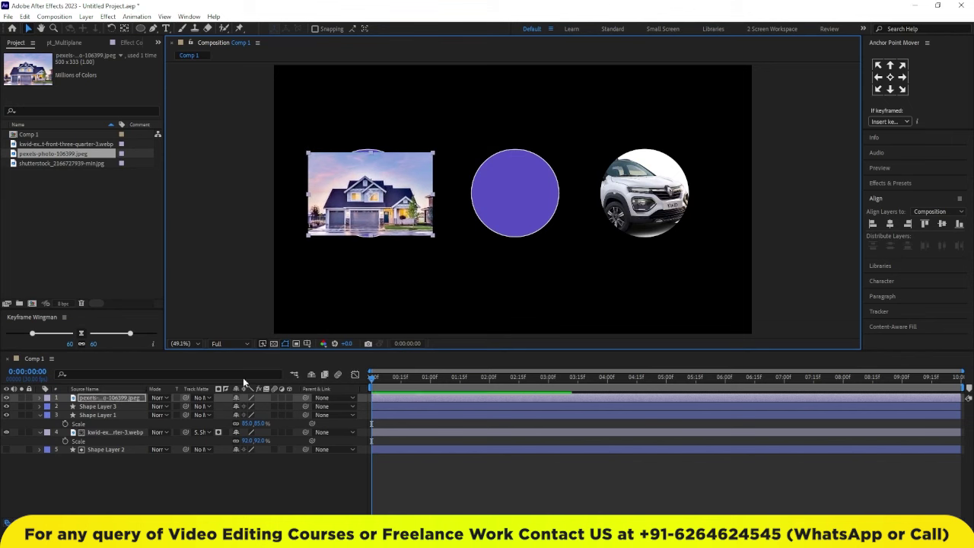
left_click_drag(186, 398, 121, 407)
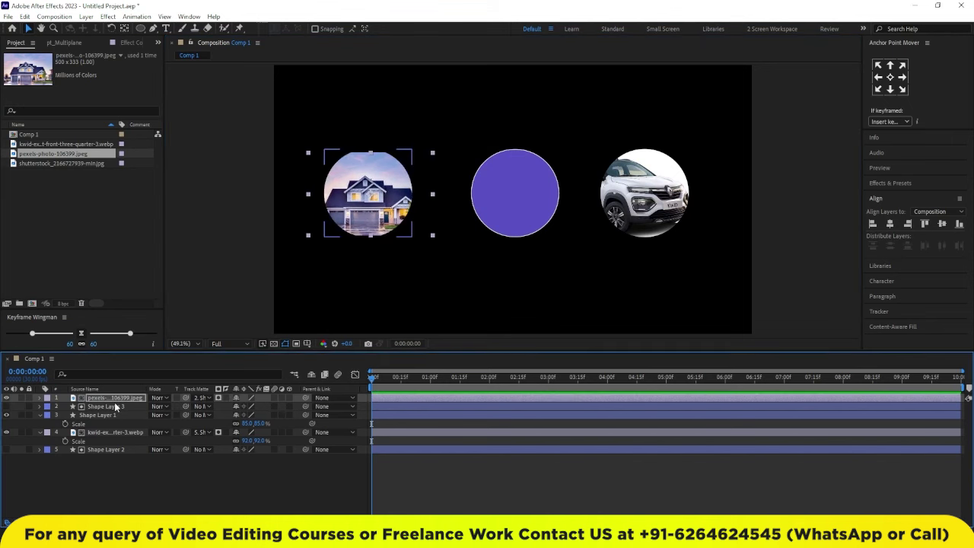
key("s")
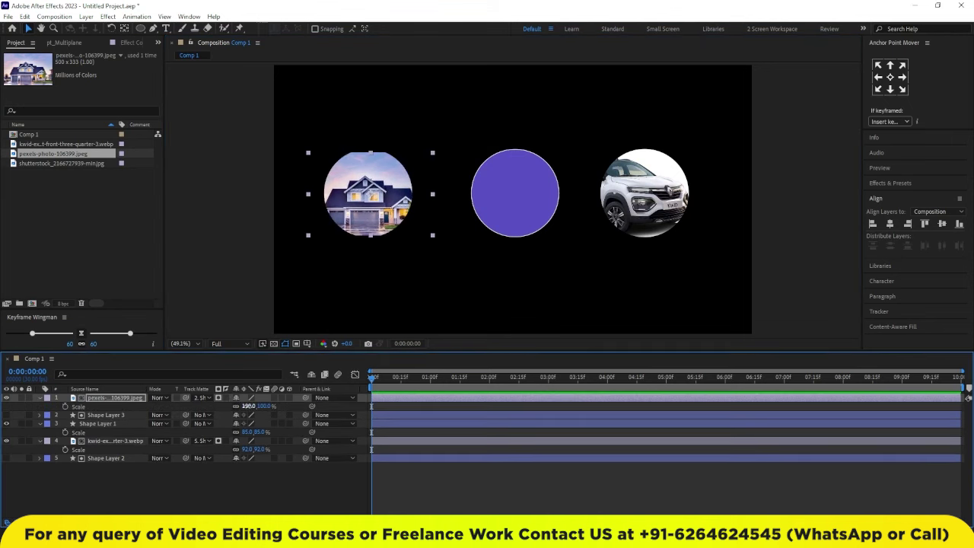
left_click_drag(248, 406, 415, 246)
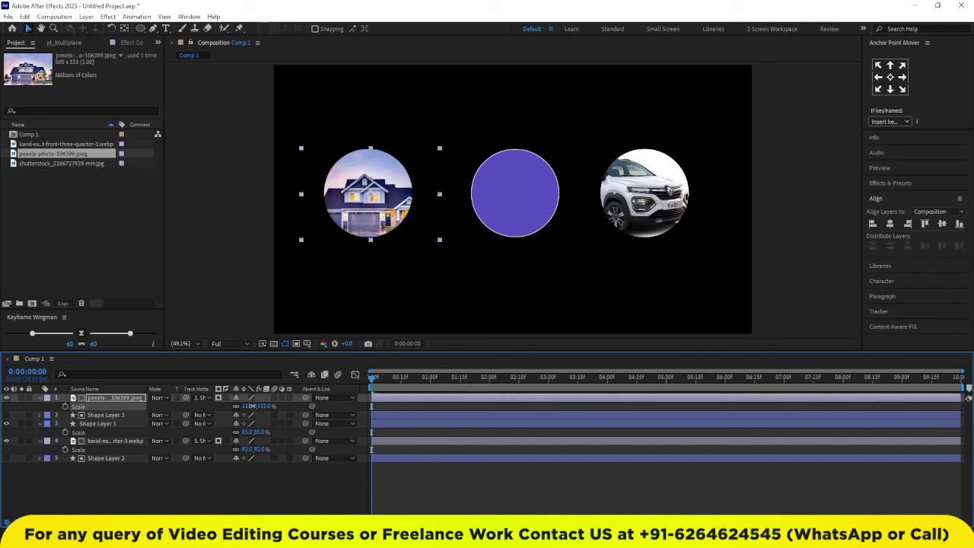
left_click(422, 472)
left_click(59, 164)
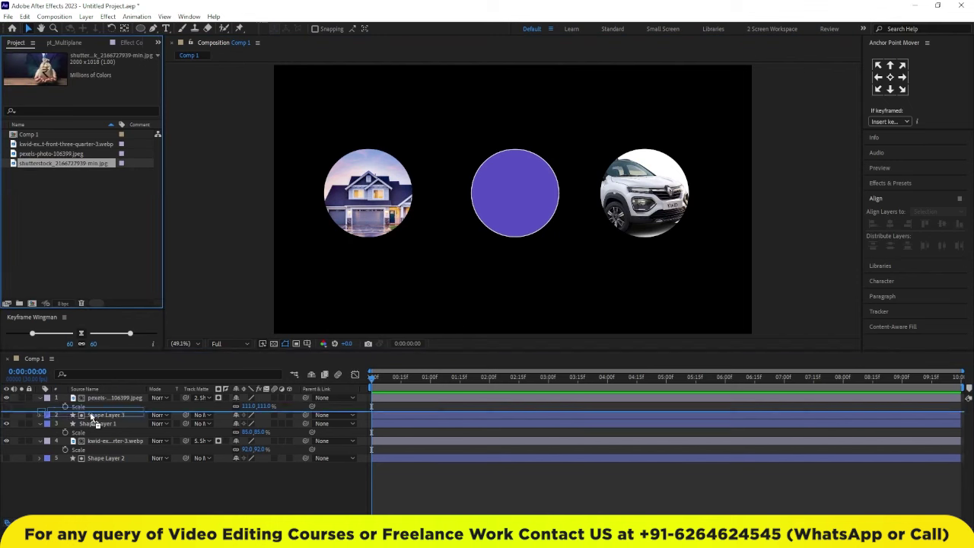
Step: Add the rupee bag photo to the timeline and matte it to the middle circle, Shape Layer 1
left_click_drag(62, 163, 99, 420)
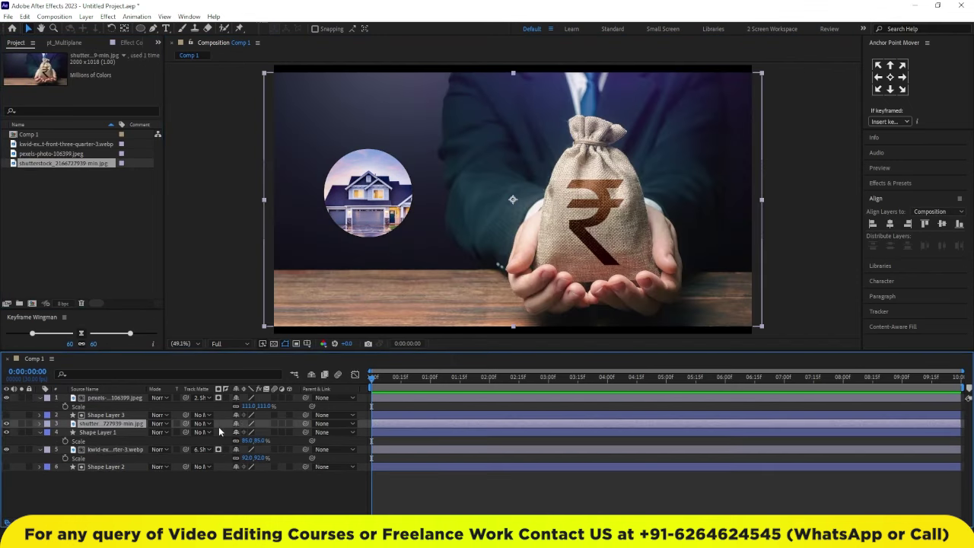
left_click_drag(185, 425, 103, 431)
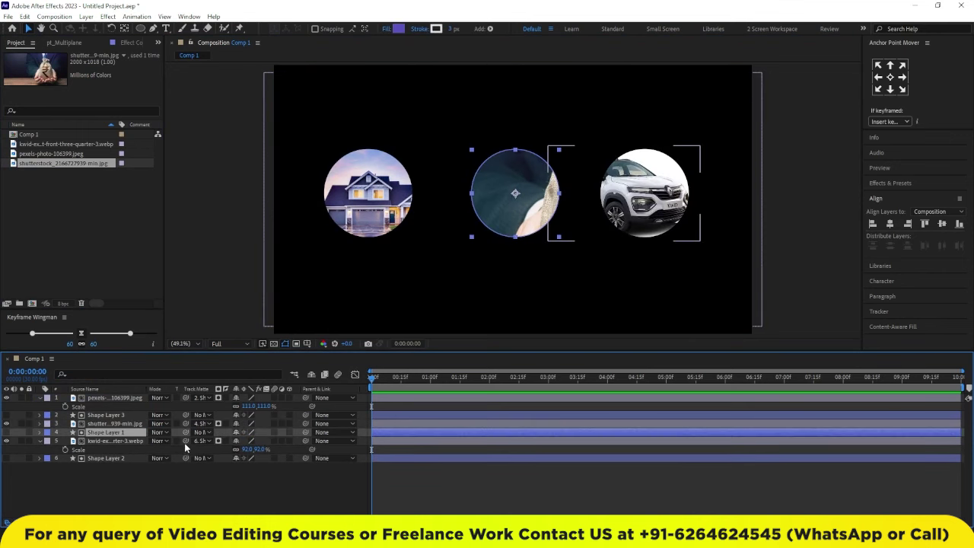
key("s")
Step: Scale the rupee bag photo to 44% and centre the money bag inside the middle circle
left_click(112, 422)
key("s")
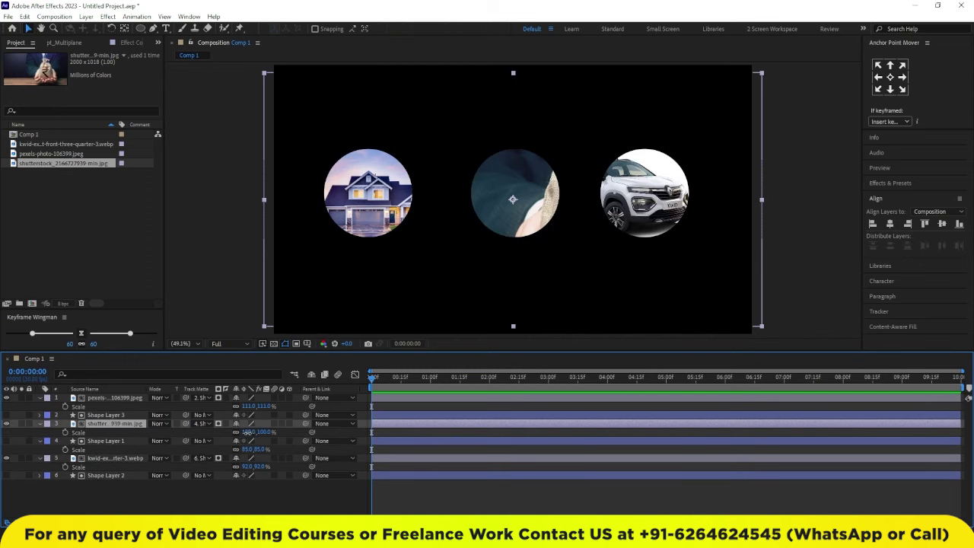
left_click_drag(248, 431, 211, 432)
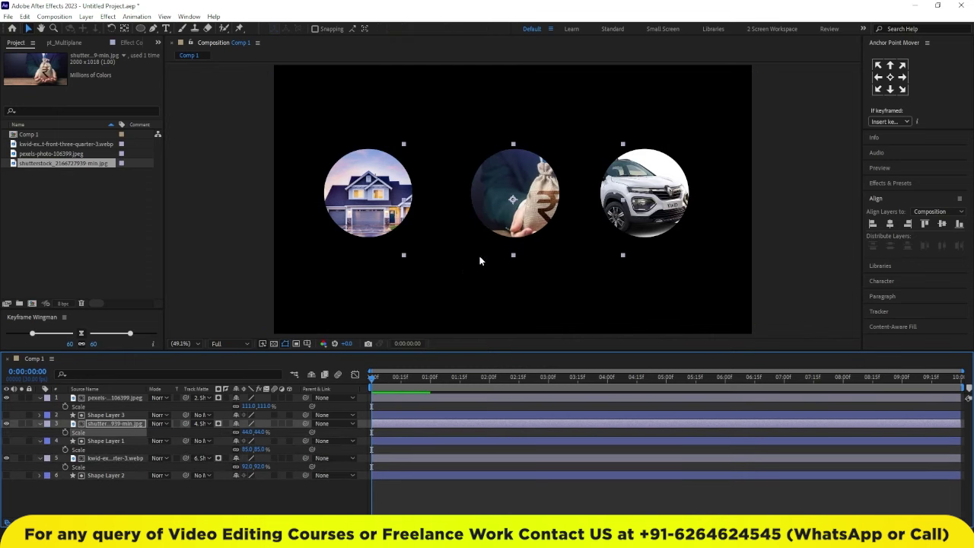
left_click_drag(537, 215, 504, 199)
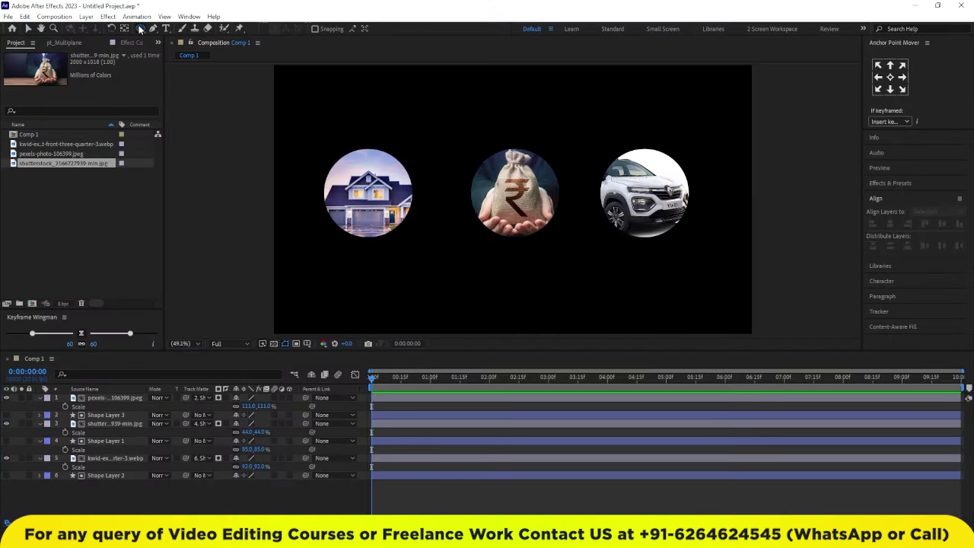
left_click_drag(140, 28, 169, 32)
Step: Draw a rectangle below the house circle and fill it with saturated orange
left_click_drag(323, 222, 419, 248)
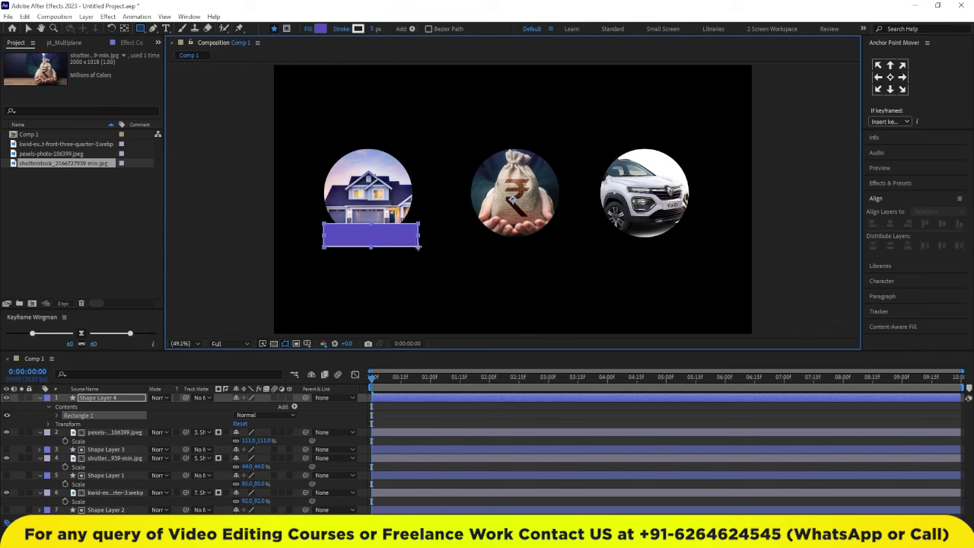
left_click(319, 29)
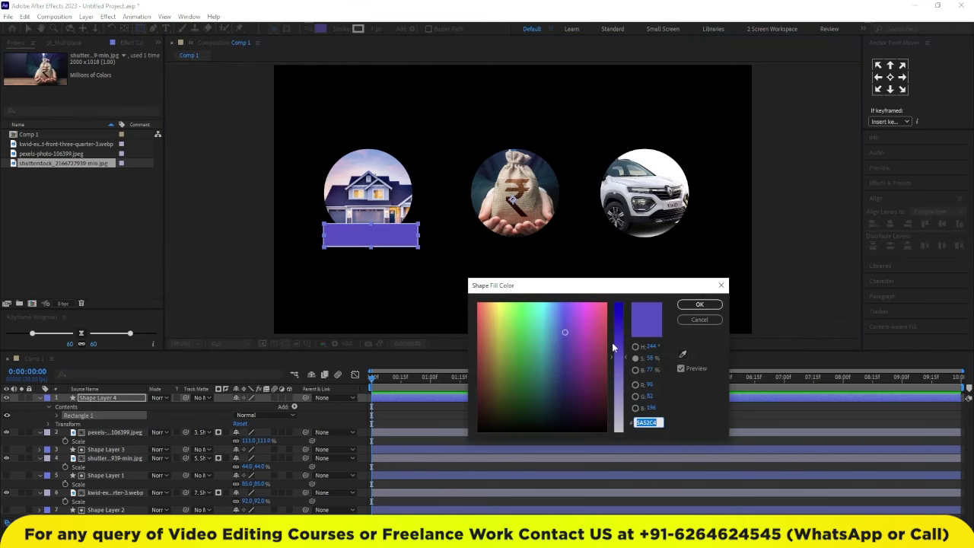
left_click_drag(514, 335, 487, 307)
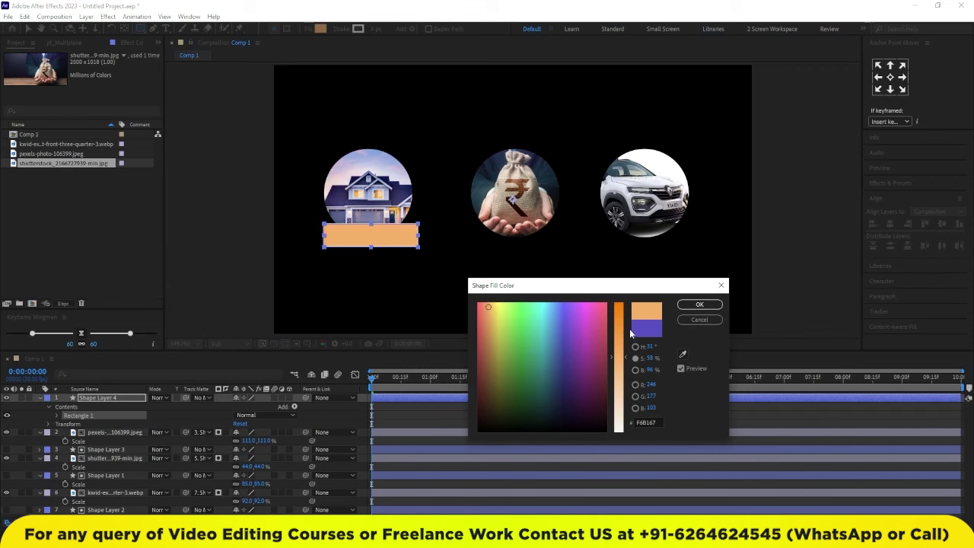
left_click_drag(621, 352, 621, 325)
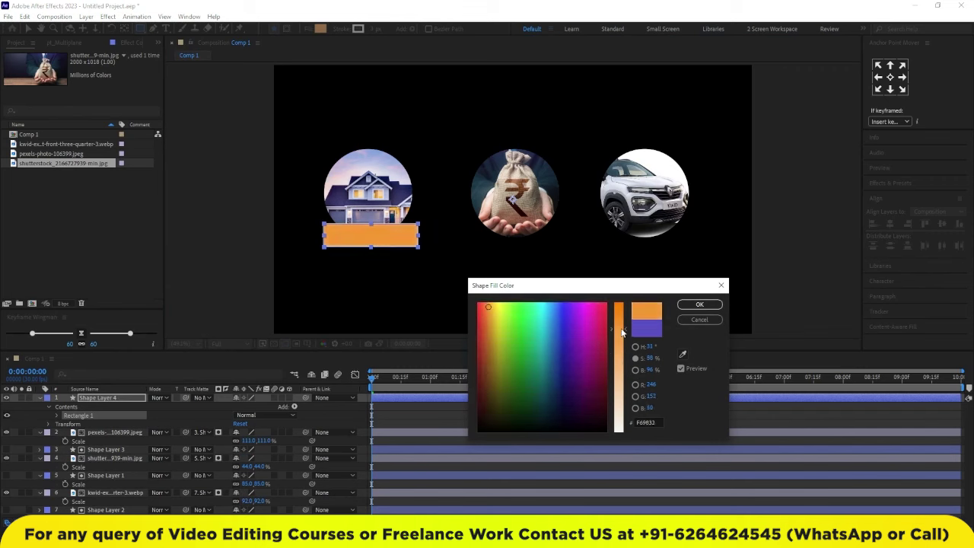
left_click(699, 304)
Step: Add a HOME text layer and move it into the orange box
left_click(166, 28)
left_click(385, 300)
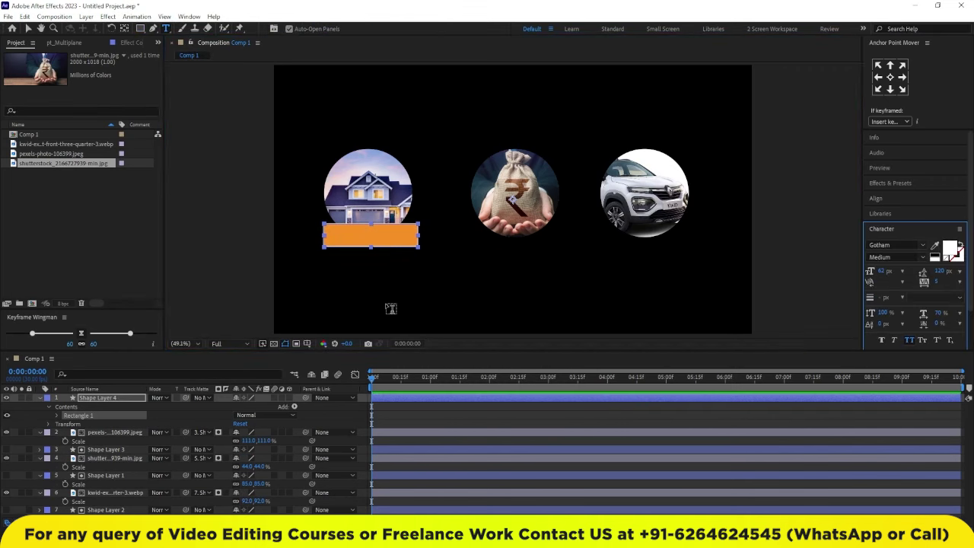
type("H")
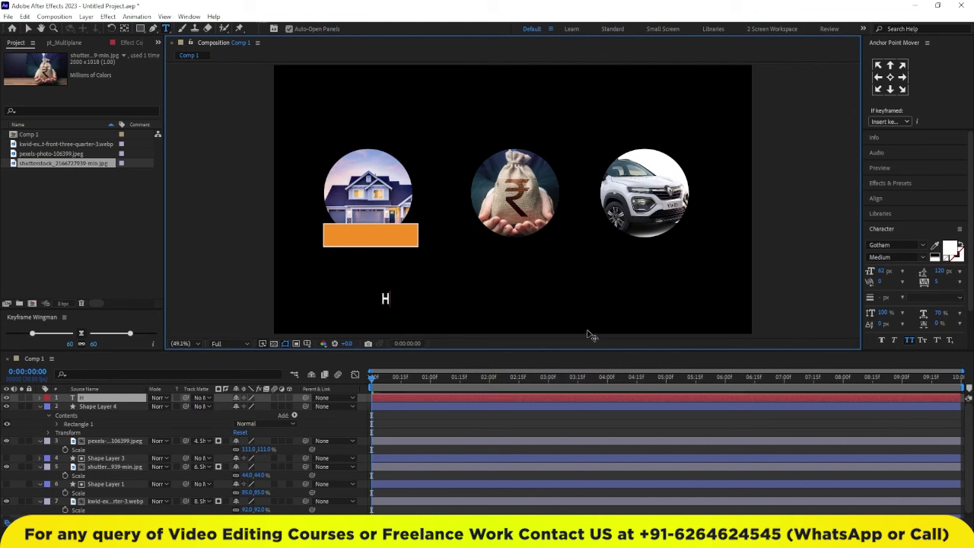
type("OME")
left_click(28, 29)
left_click(28, 29)
left_click_drag(395, 302, 379, 239)
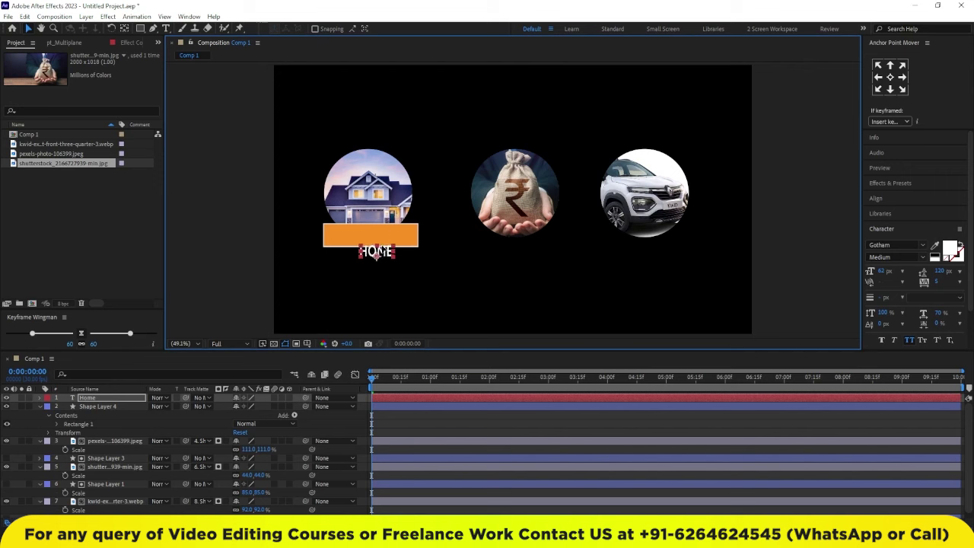
Step: Set the HOME label to Eras Bold ITC, 94 px, All Caps
left_click(922, 248)
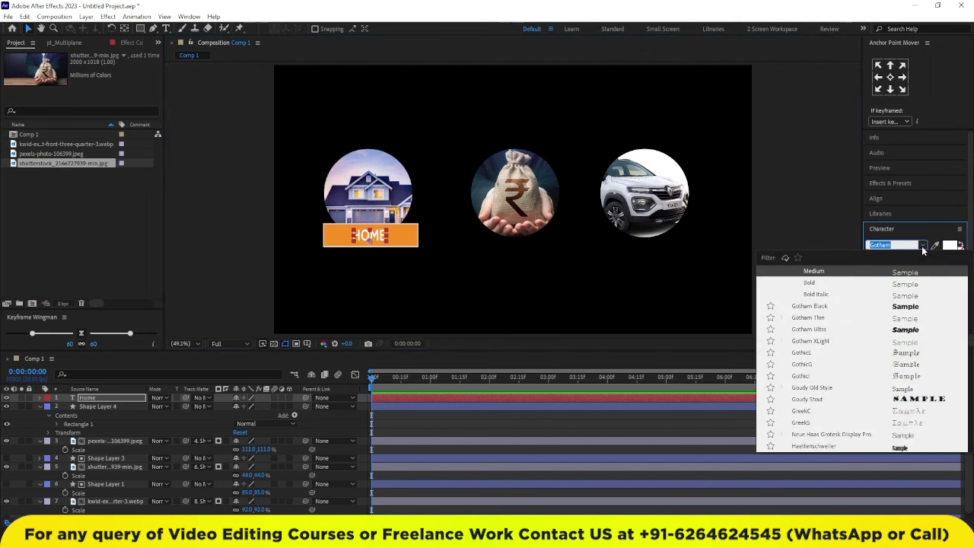
left_click(905, 306)
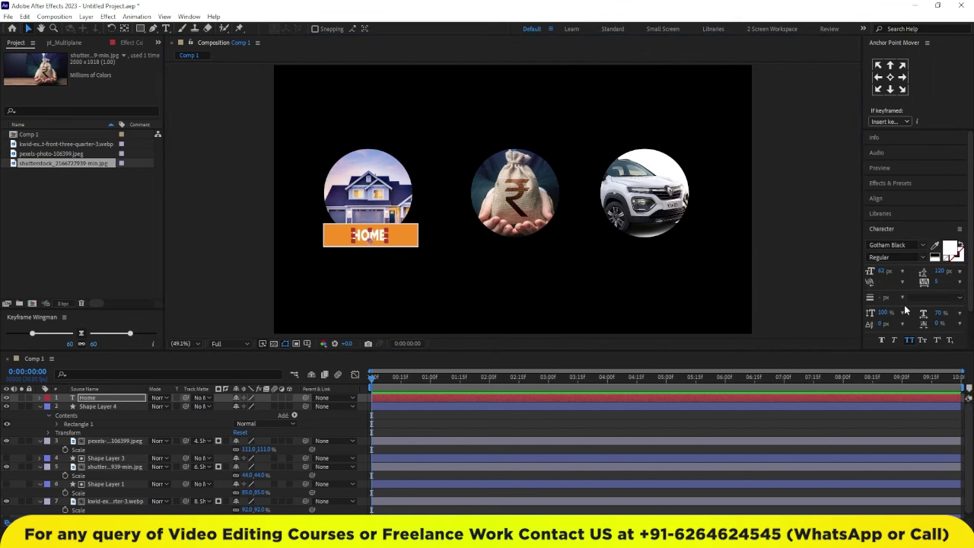
left_click(942, 286)
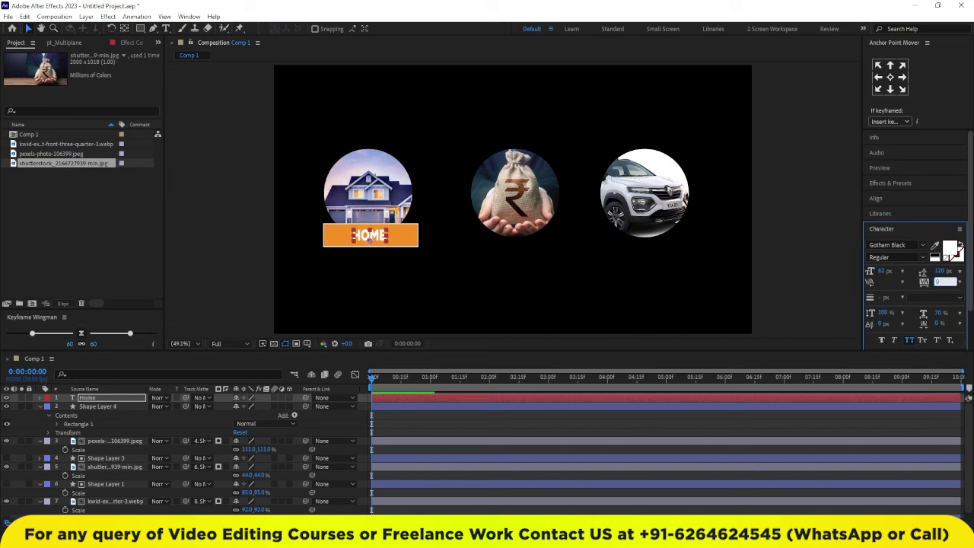
left_click(912, 340)
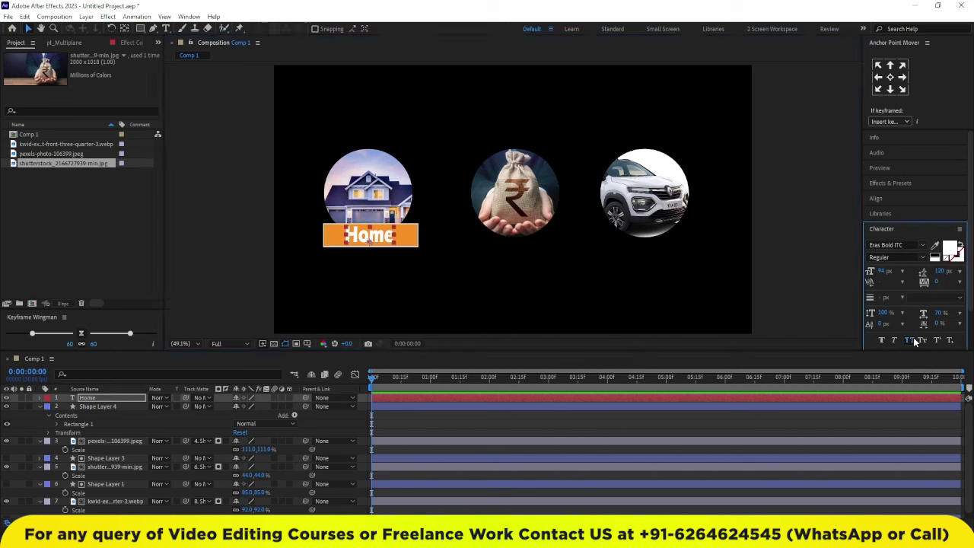
left_click(913, 340)
left_click(370, 238)
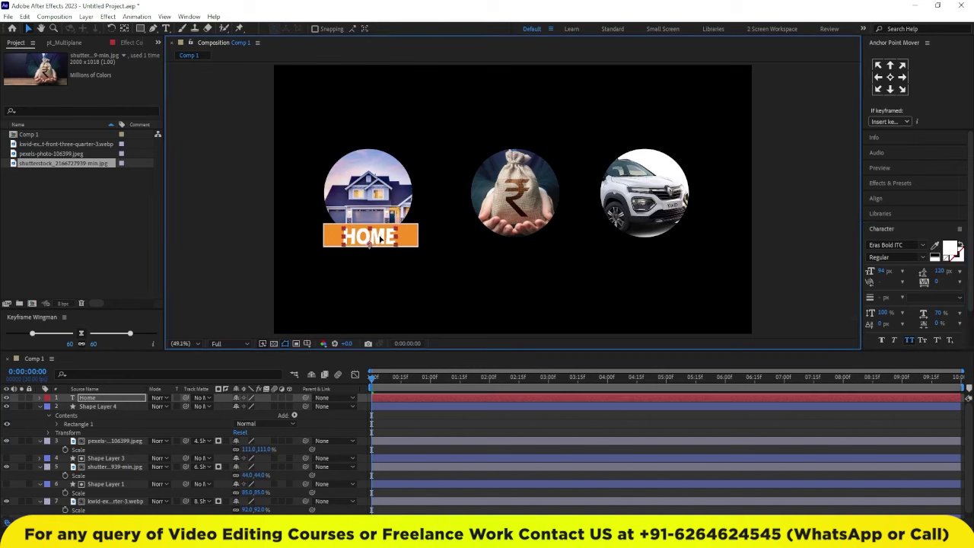
left_click(393, 407)
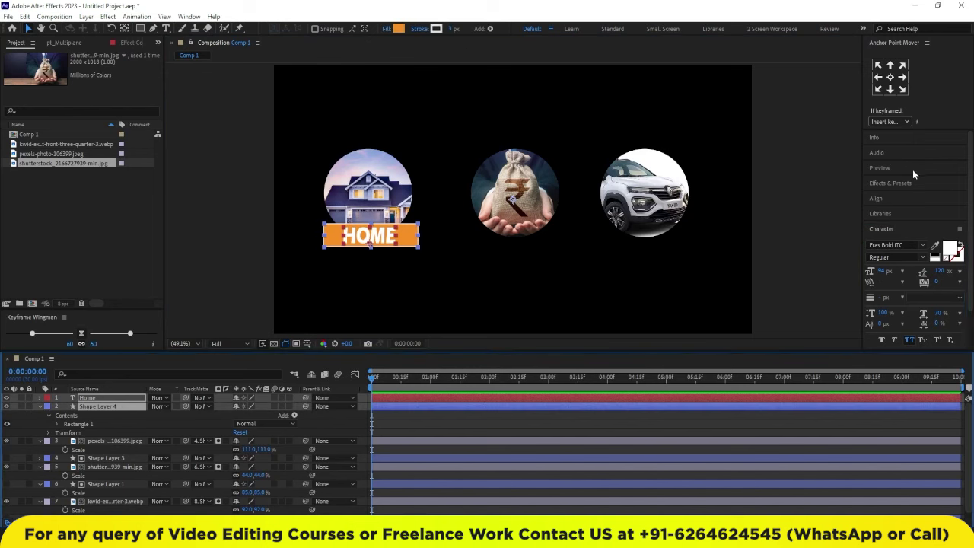
Step: Duplicate the HOME text and orange bar as Home 2 and Shape Layer 5, nudging the copy right
left_click(906, 199)
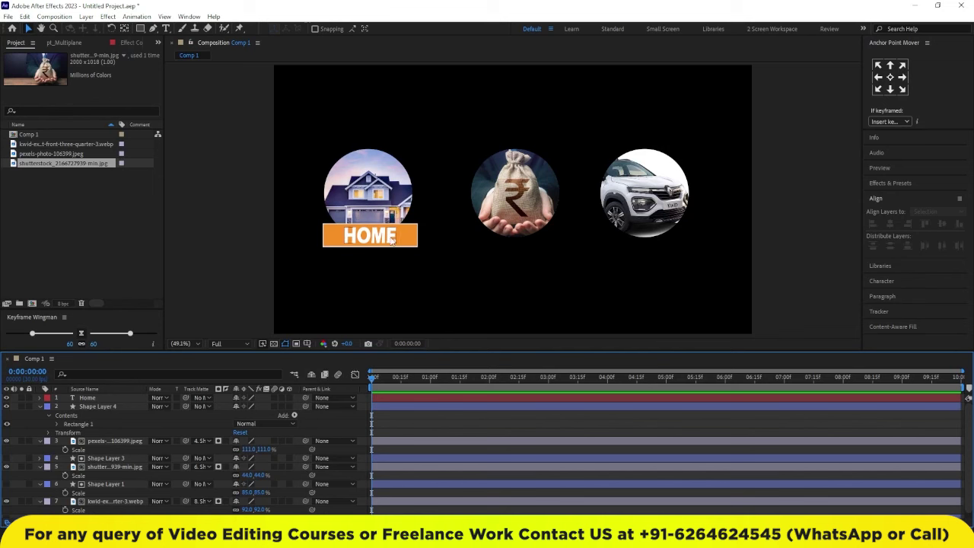
left_click(403, 398)
left_click(403, 406, "shift")
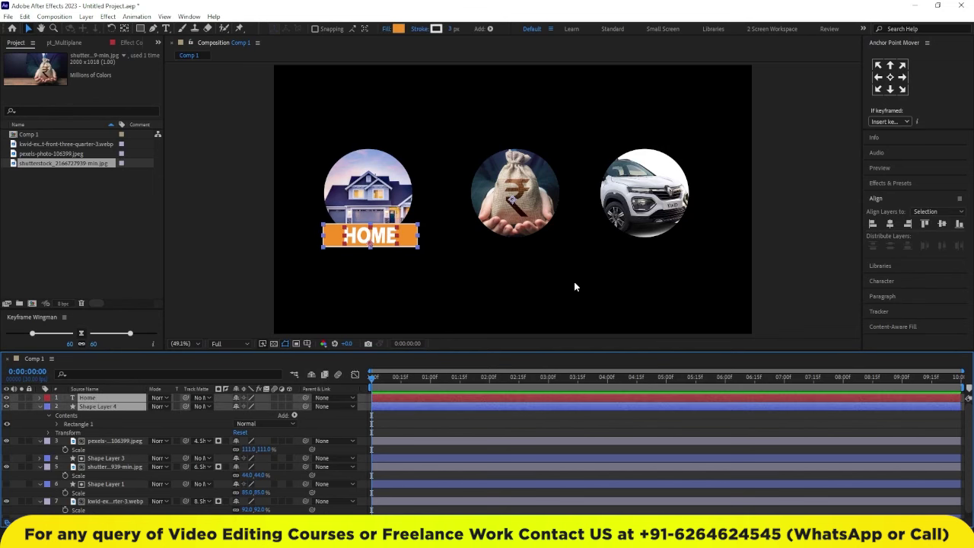
key("ctrl+d")
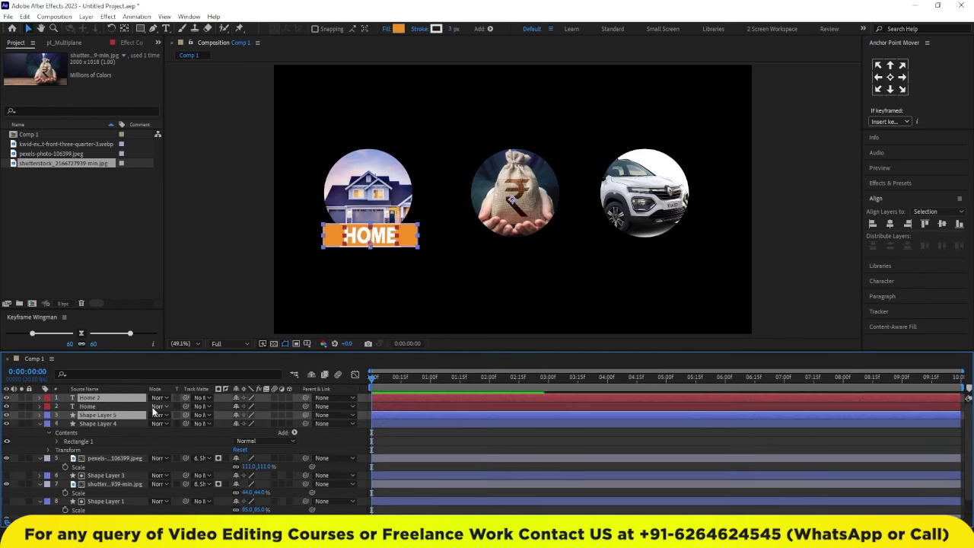
key("ctrl+bracketright")
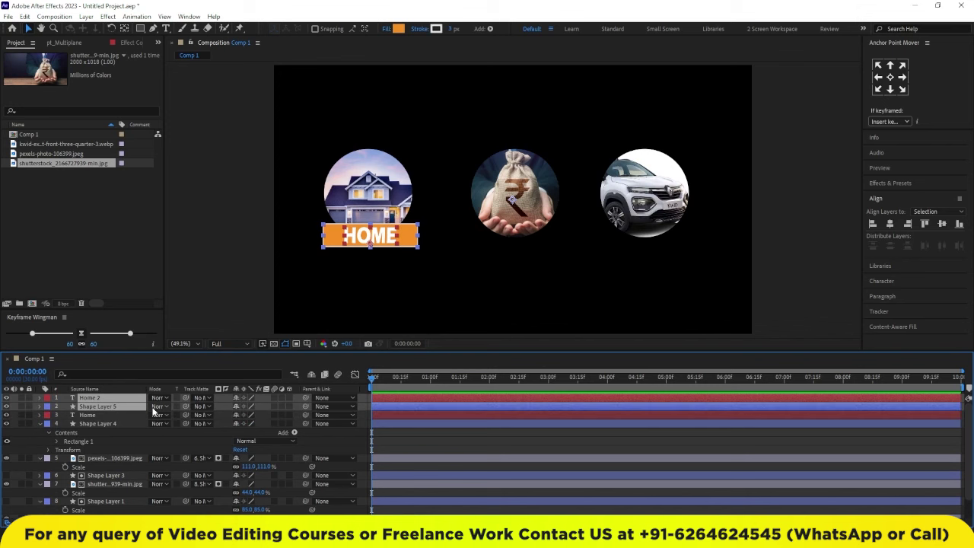
key("shift+Right")
key("shift+Right")
key("shift+Right")
Step: Place one label copy under the rupee-bag circle and a second copy under the car circle
key("shift+Right")
key("shift+Right")
key("shift+Right")
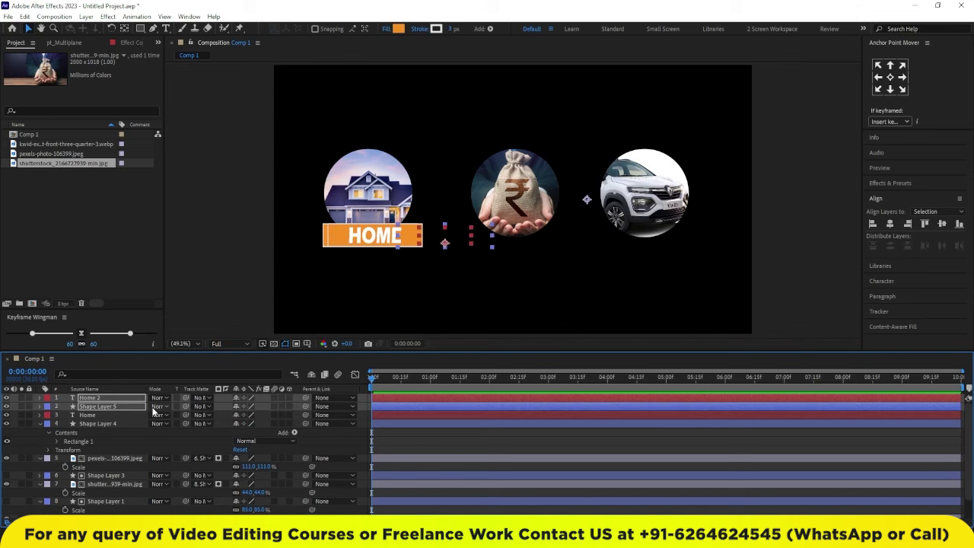
key("shift+Right")
key("shift+Right")
key("shift+Right")
key("shift+Right")
key("shift+Right")
key("shift+Right")
key("shift+Right")
key("shift+Right")
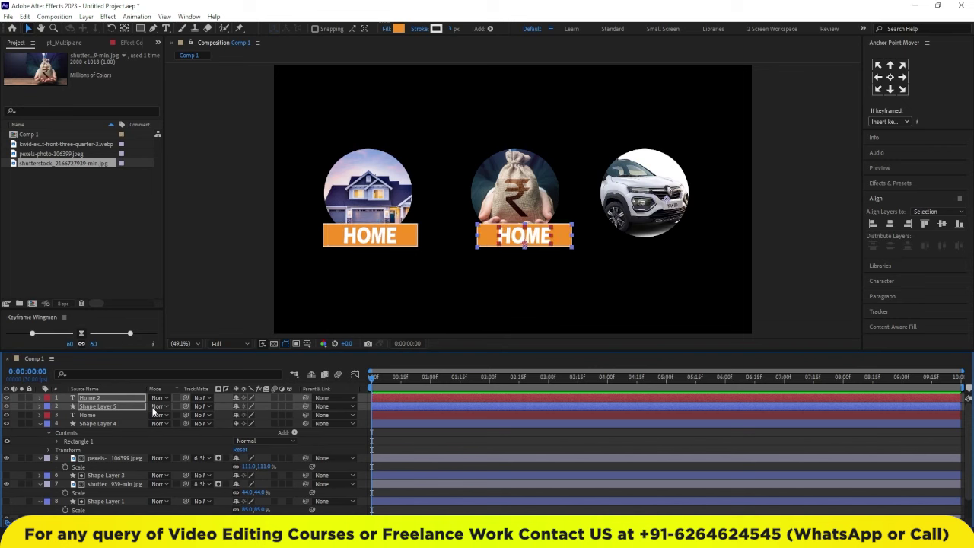
key("shift+Right")
key("shift+Right")
key("shift+Right")
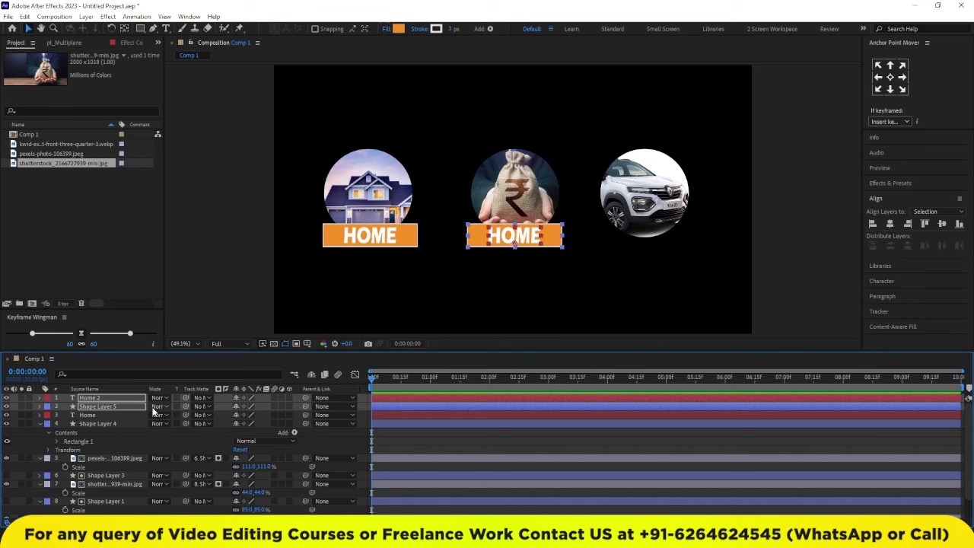
key("ctrl+d")
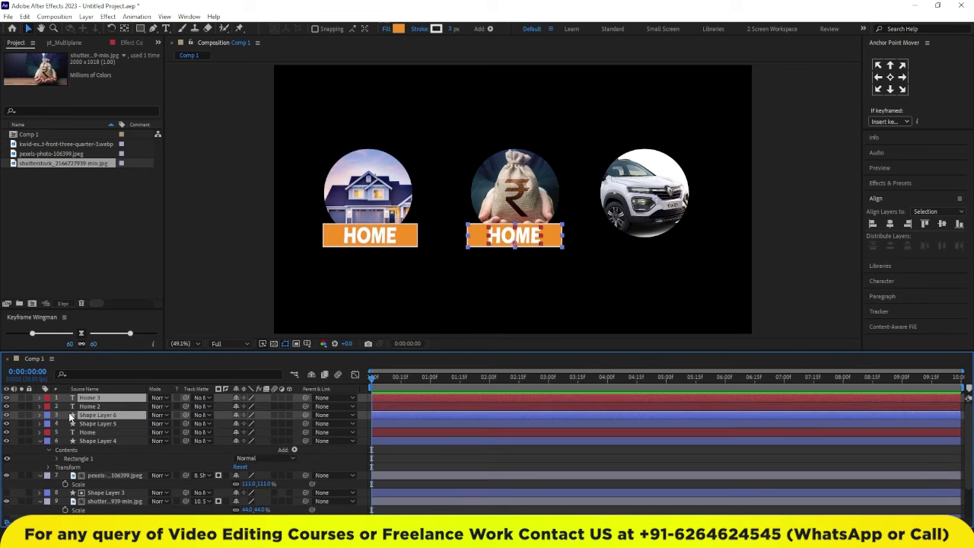
key("ctrl+bracketright")
key("Right")
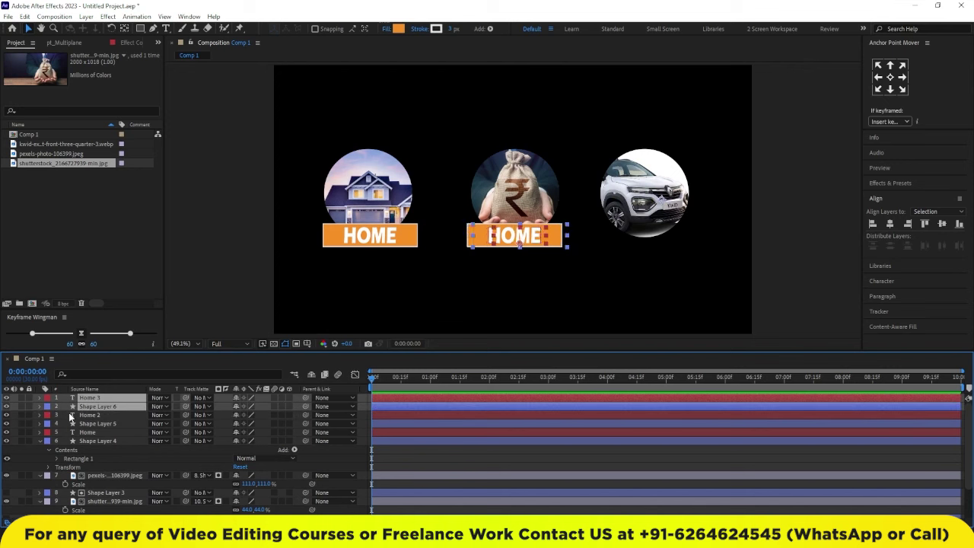
key("Right")
key("Right")
key("Right")
key("Right")
key("shift+Right")
key("shift+Right")
key("shift+Right")
key("shift+Right")
key("shift+Right")
key("shift+Right")
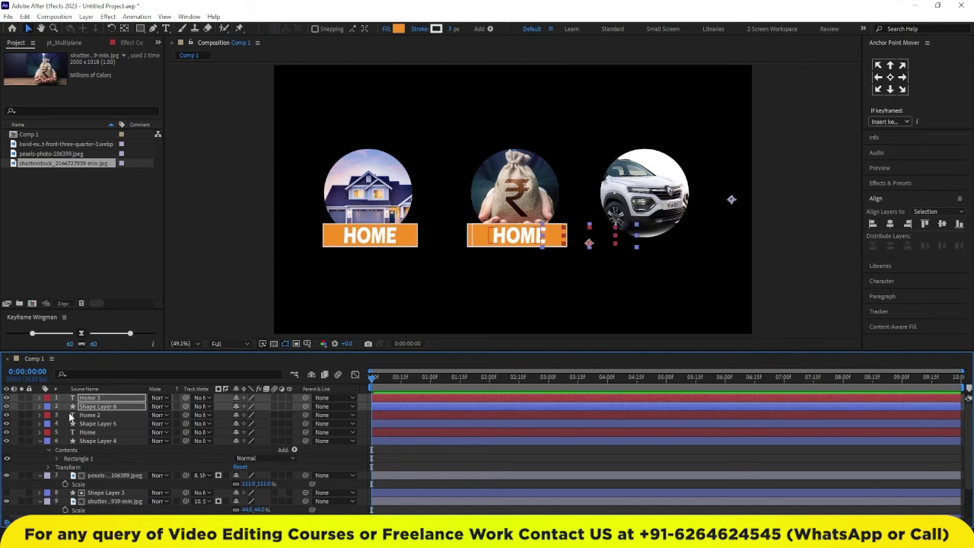
key("shift+Right")
key("shift+Right")
key("shift+Right")
key("shift+Right")
key("shift+Right")
key("shift+Right")
key("shift+Right")
key("shift+Right")
key("shift+Right")
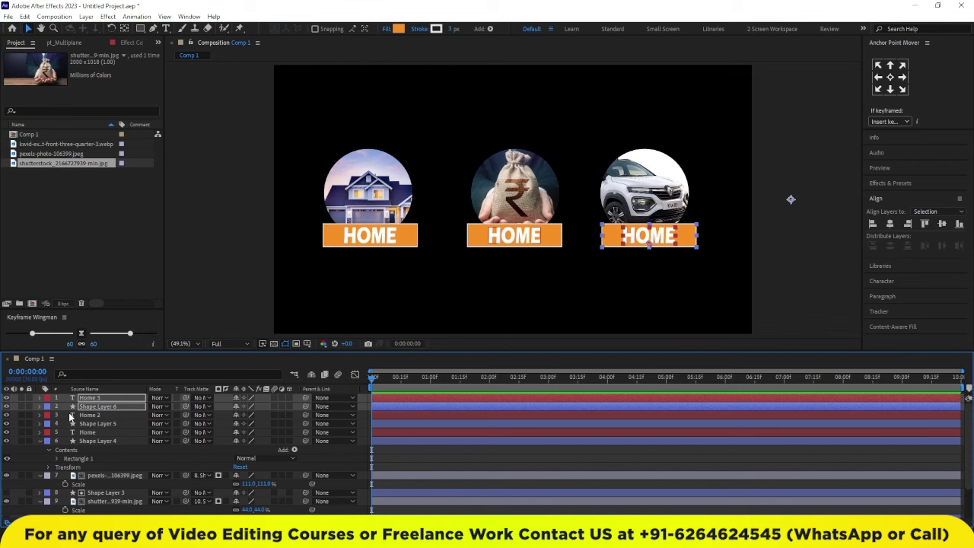
Step: Retype the right label as CAR and the middle label as LOAN
left_click(454, 451)
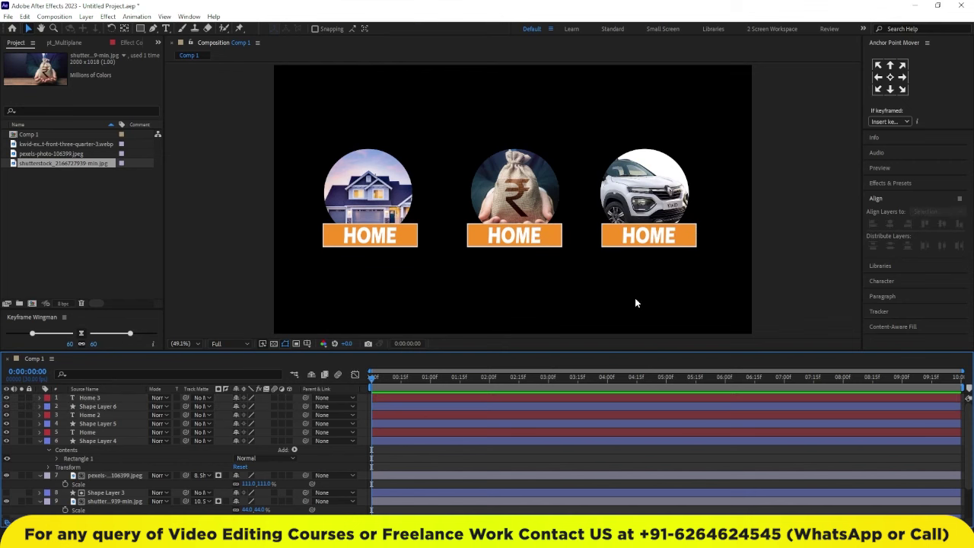
double_click(652, 238)
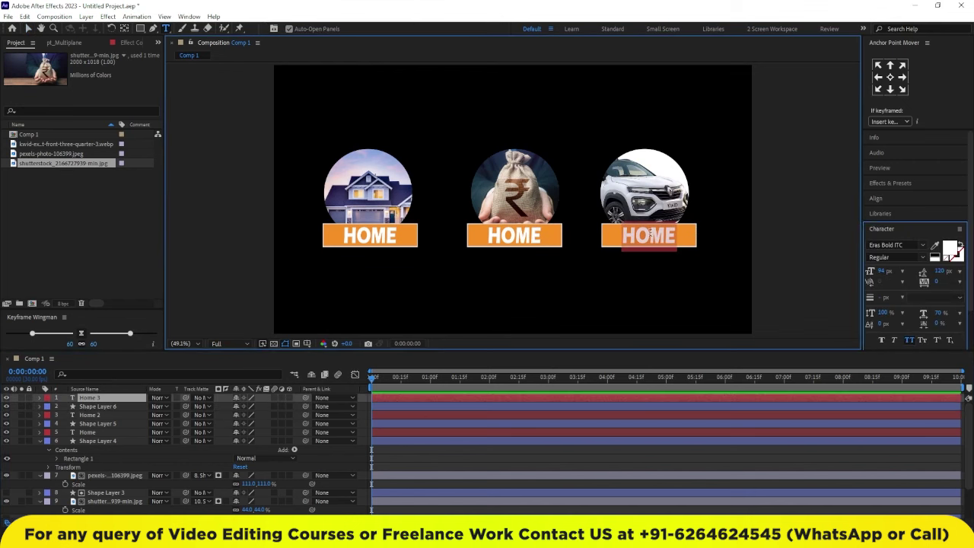
type("car")
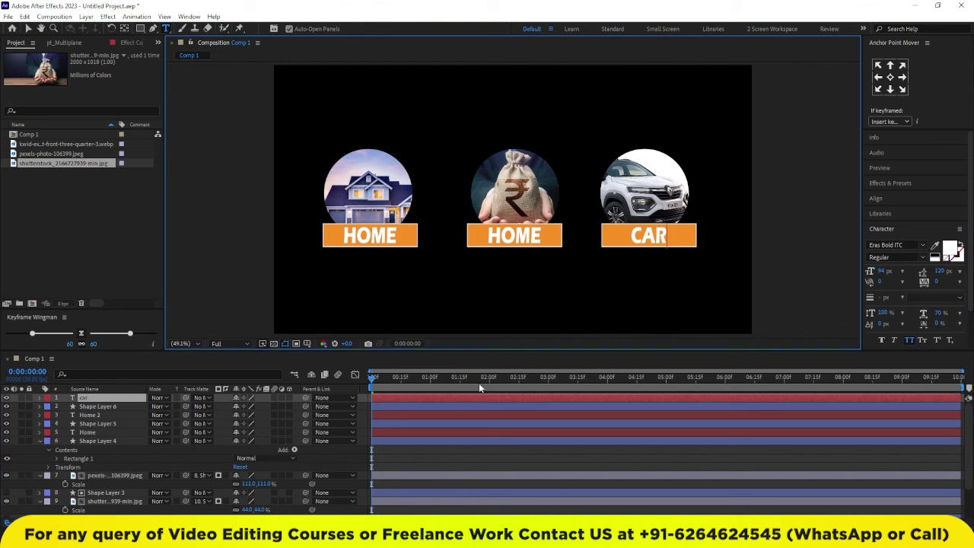
left_click(448, 417)
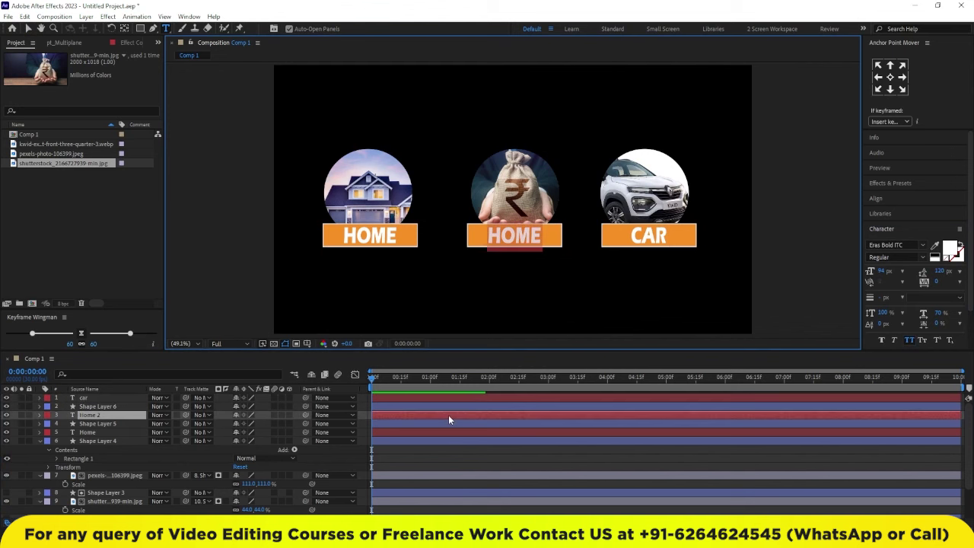
type("loan")
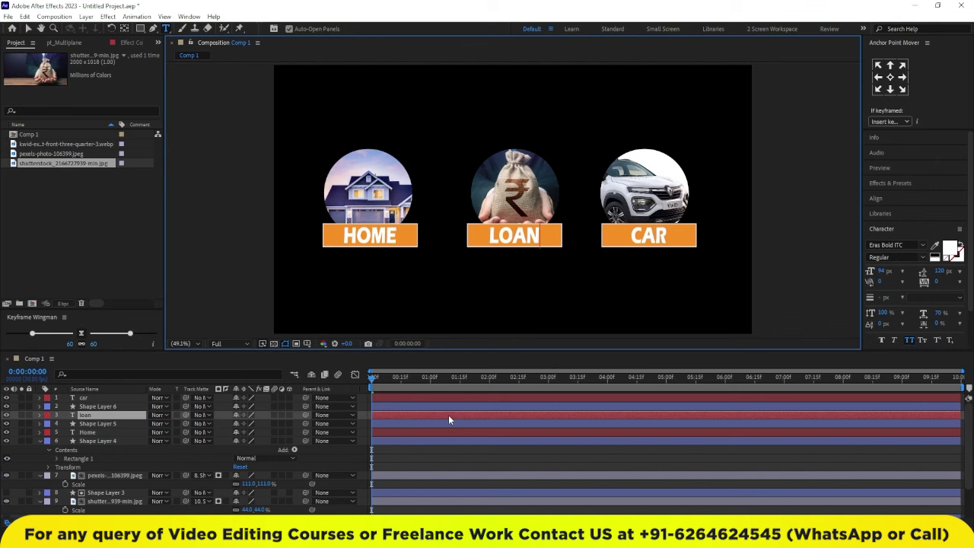
left_click(444, 454)
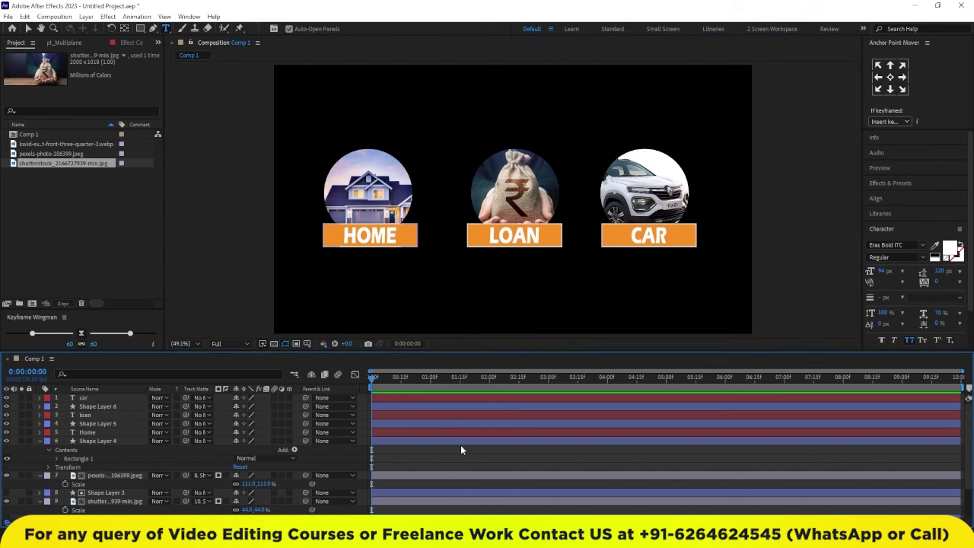
left_click(84, 219)
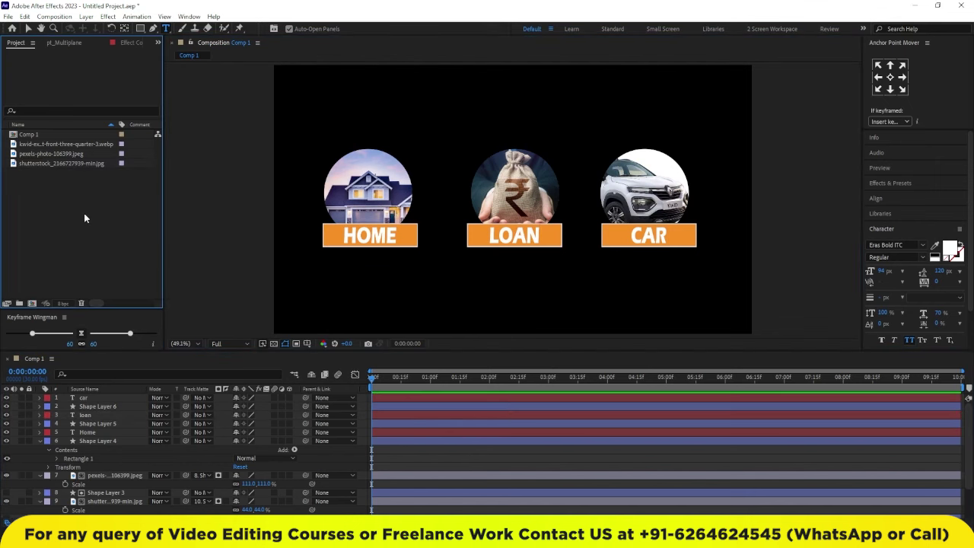
key("alt+Tab")
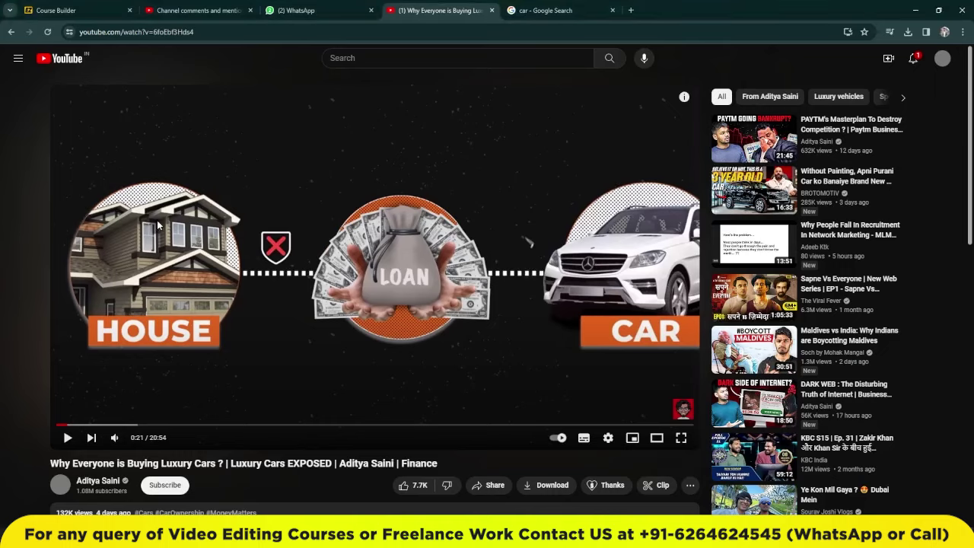
key("alt+Tab")
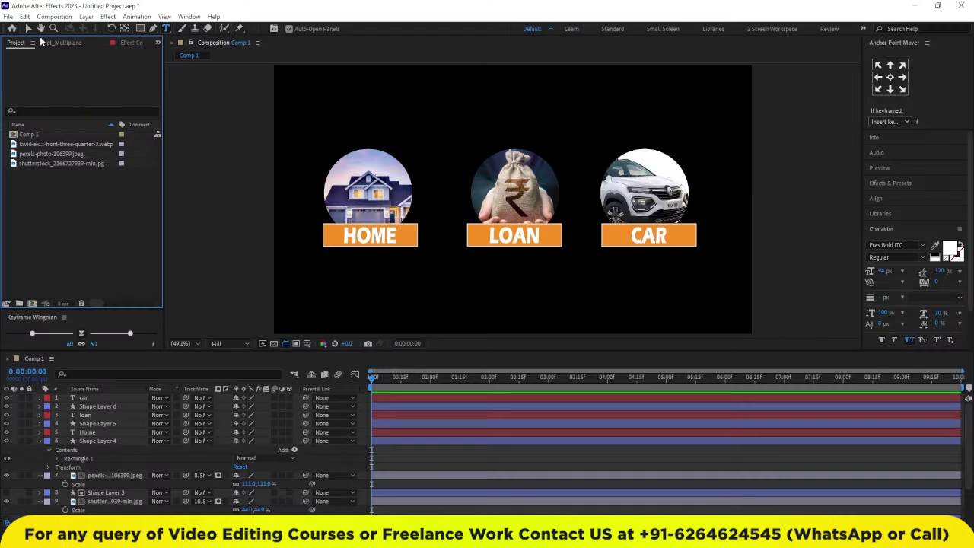
key("v")
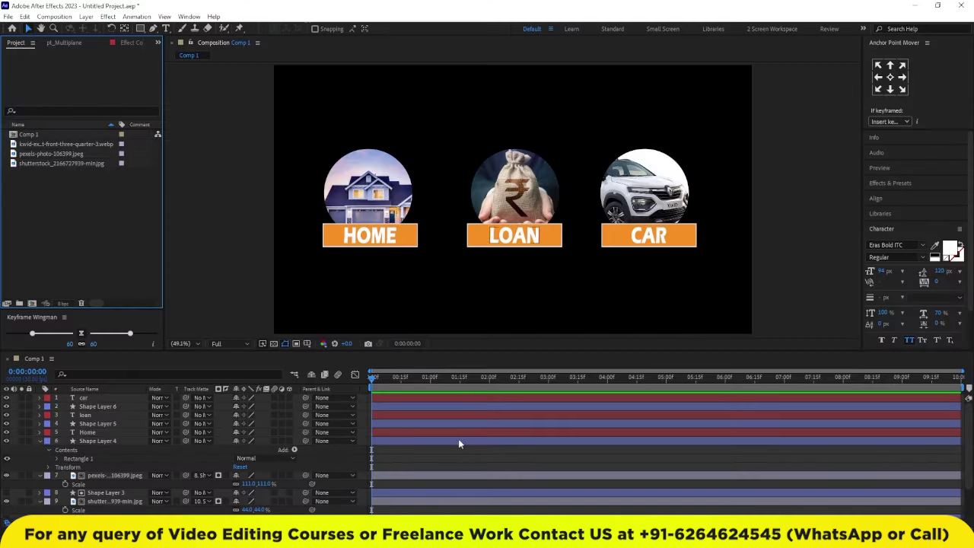
left_click(153, 28)
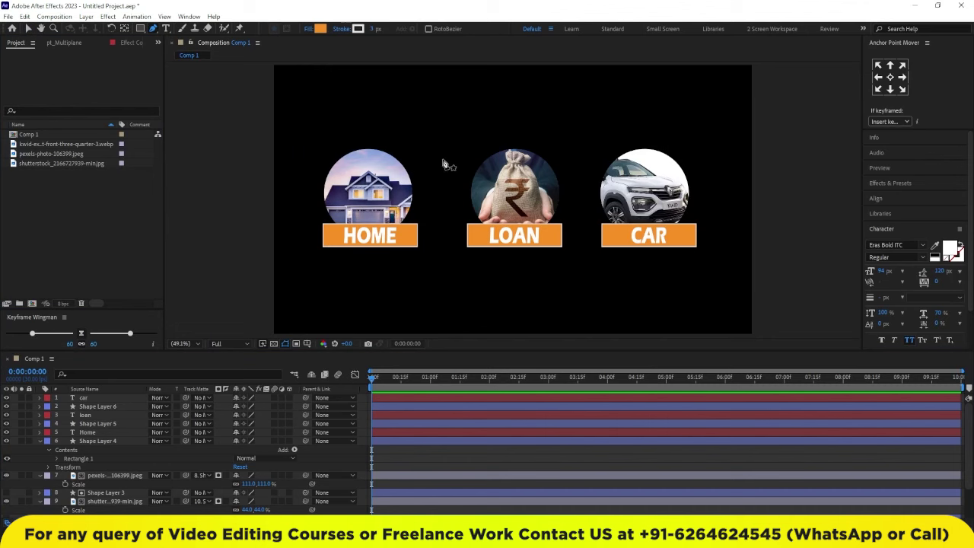
scroll(446, 162, "up", 3)
left_click_drag(442, 165, 469, 302)
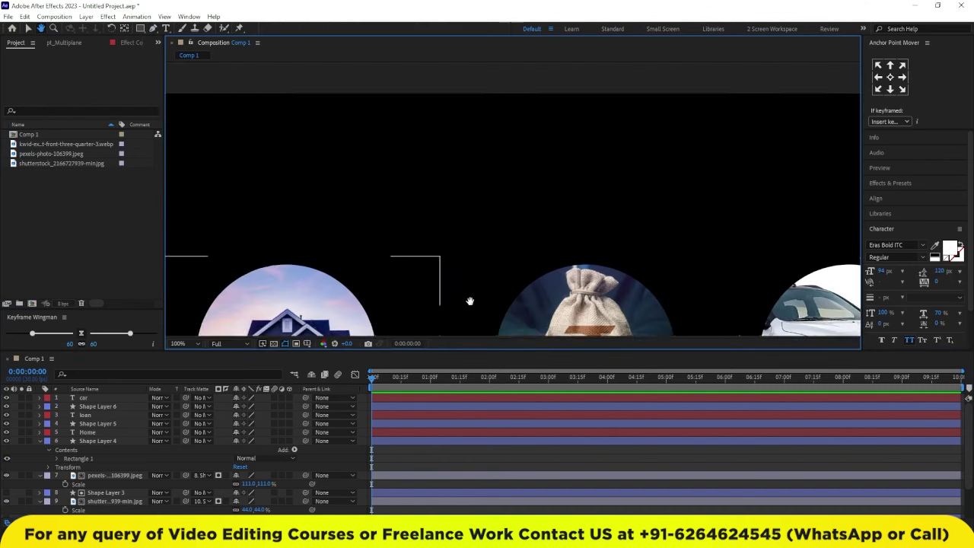
left_click(398, 161)
left_click(455, 161)
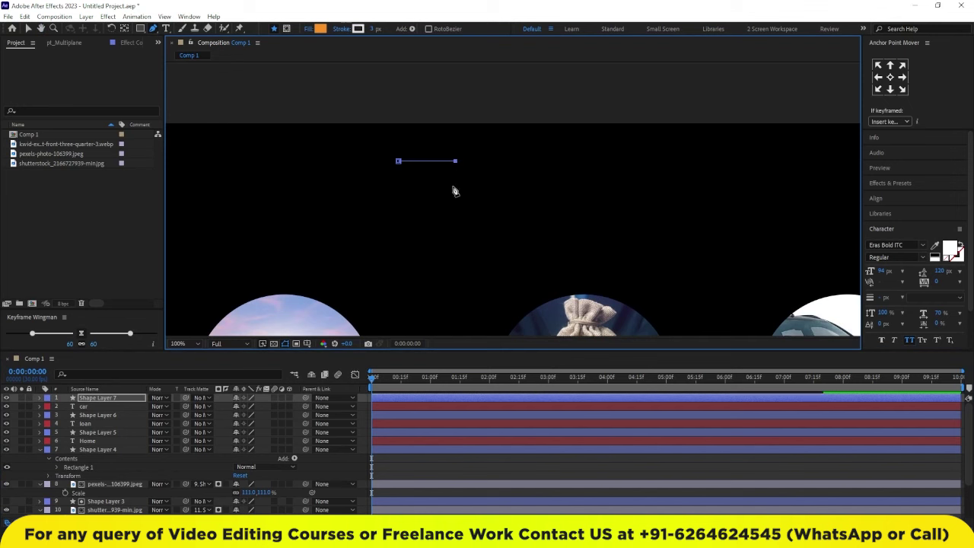
left_click(427, 222)
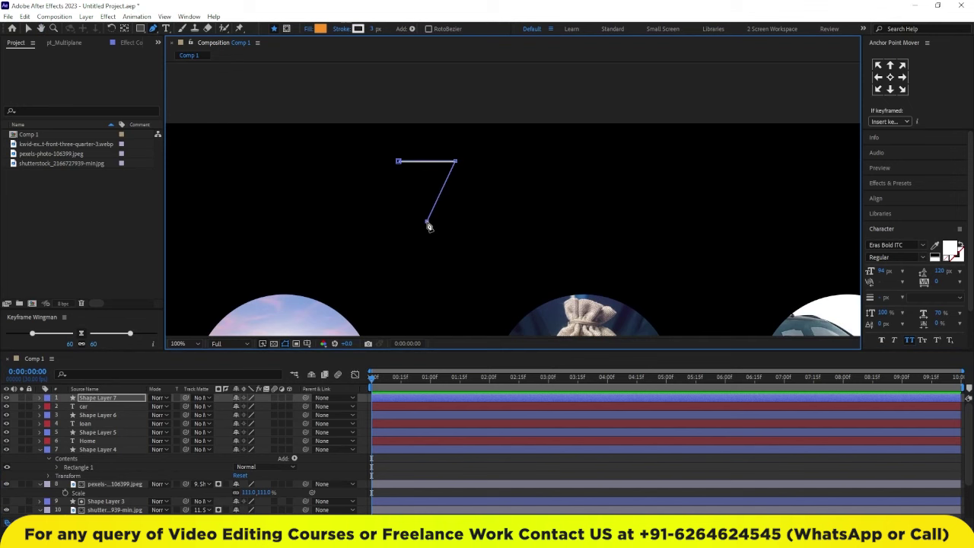
left_click(398, 162)
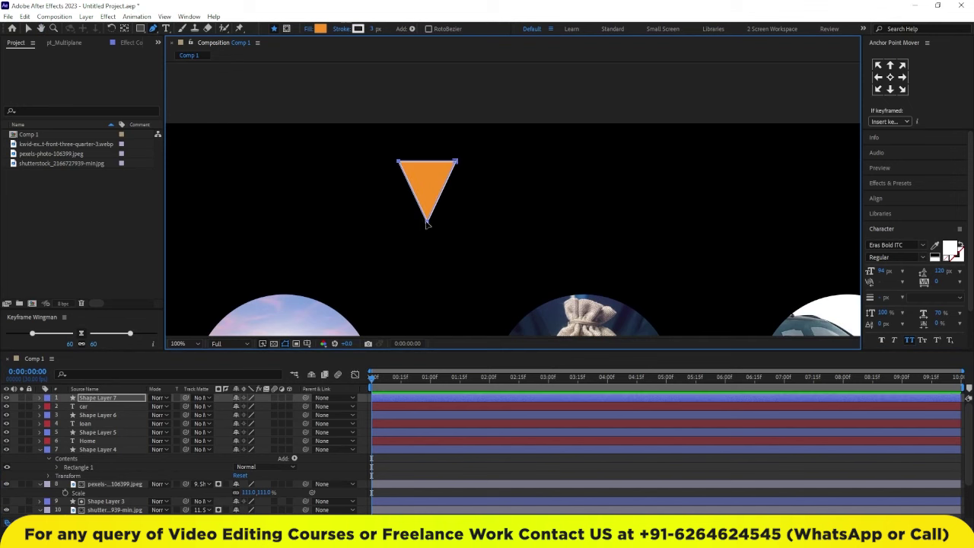
left_click_drag(153, 28, 191, 57)
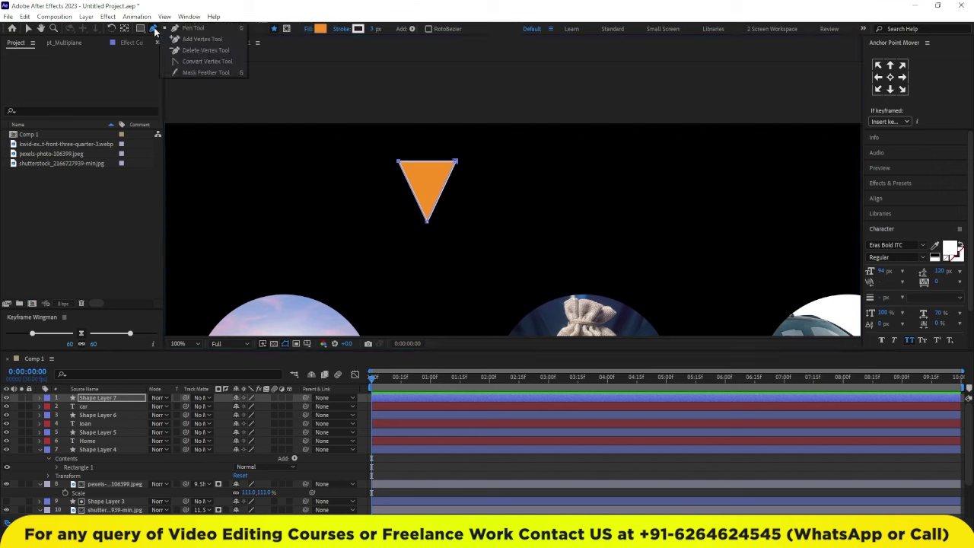
left_click(428, 223)
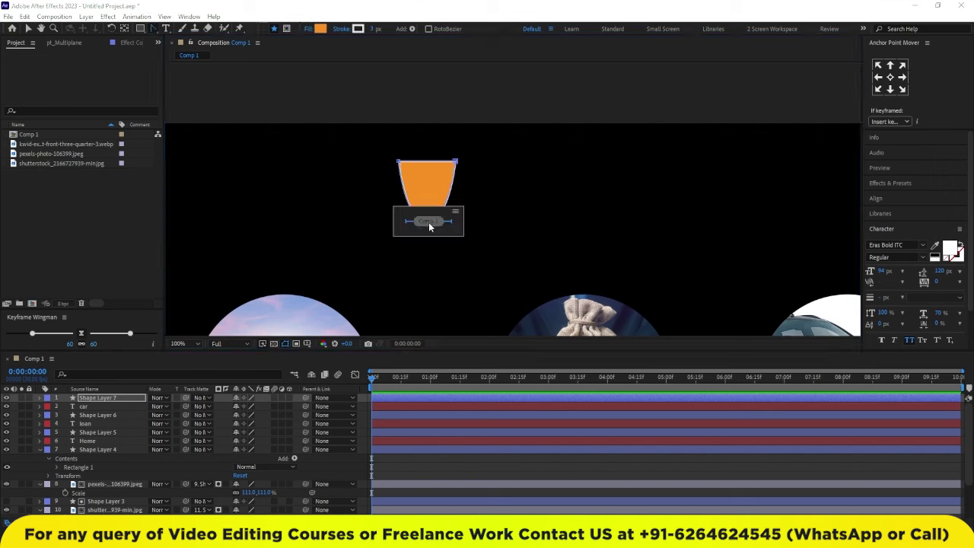
key("alt+Tab")
key("alt+Tab")
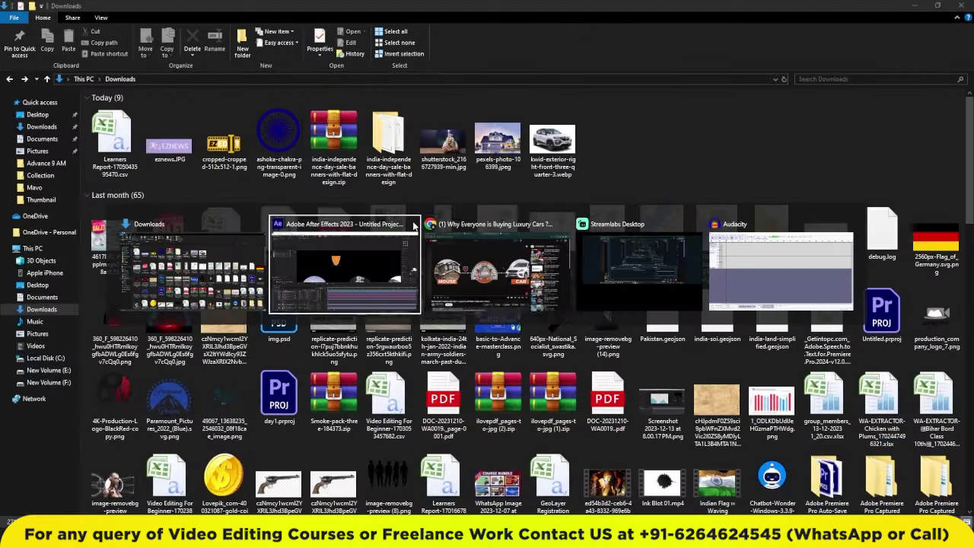
left_click(427, 229)
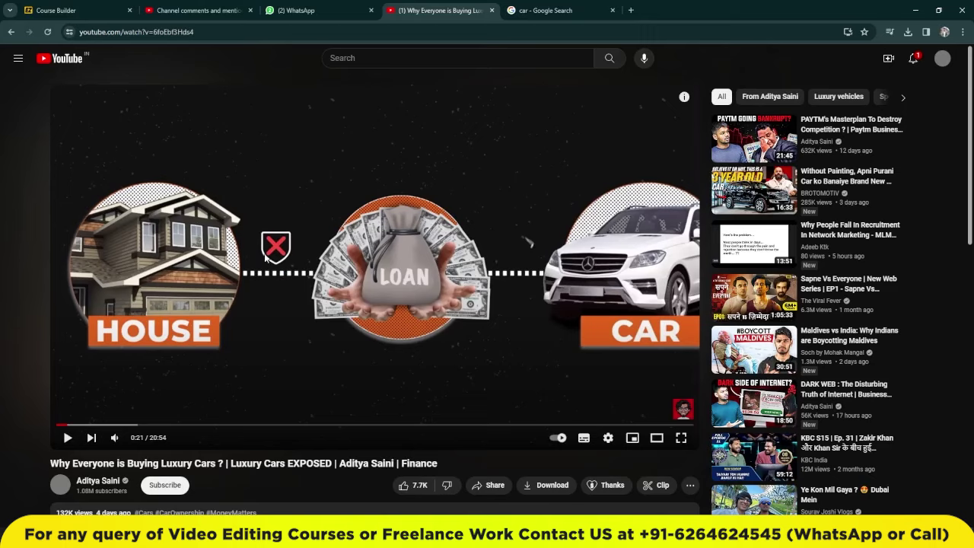
key("alt+Tab")
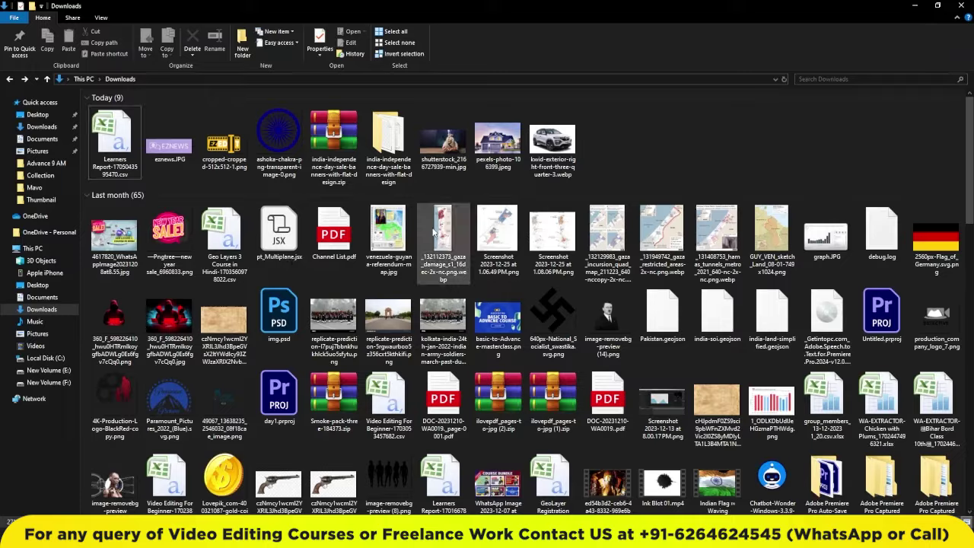
key("alt+Tab")
key("alt+Tab")
Step: Adjust the orange path's side vertices and make the bottom vertex a pointed corner
left_click(427, 231)
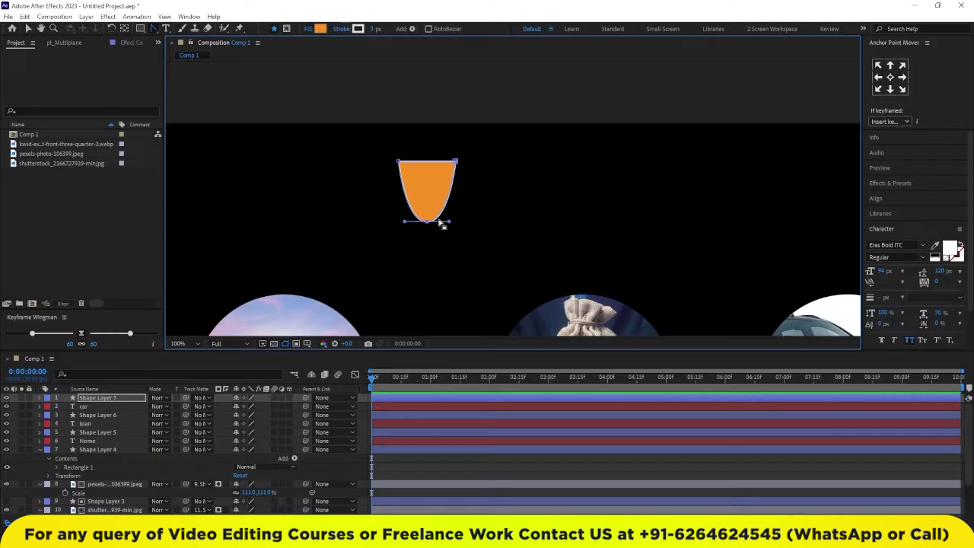
left_click(407, 201)
left_click_drag(450, 205, 450, 207)
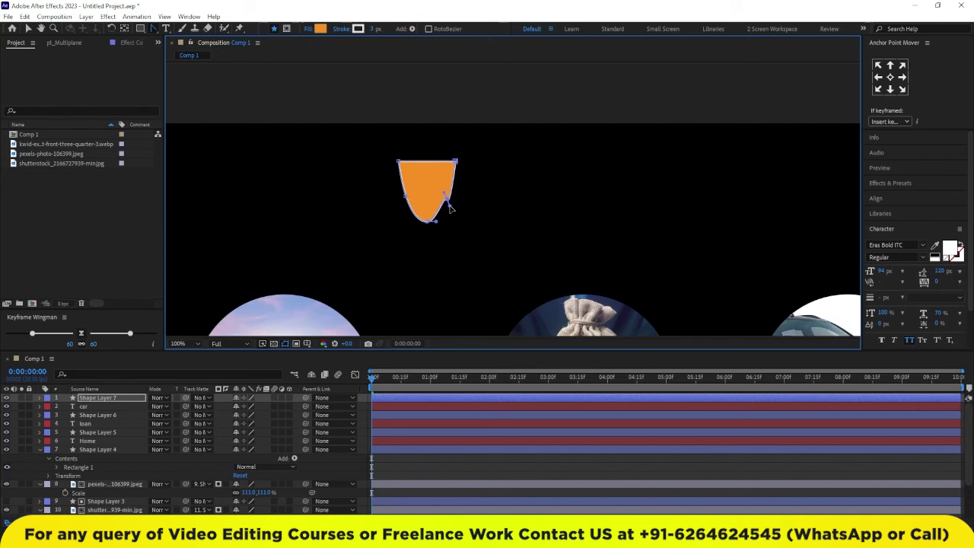
key("ctrl+z")
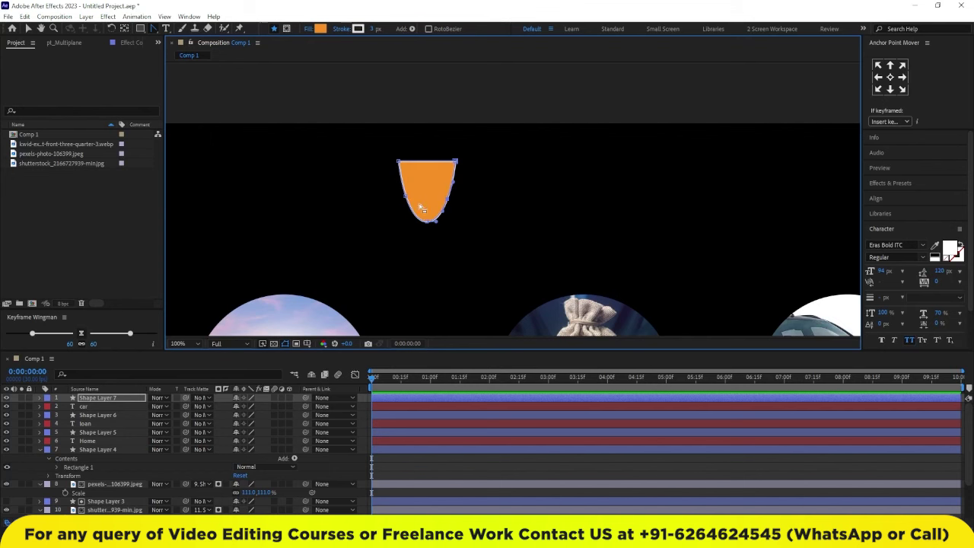
left_click_drag(406, 198, 415, 204)
key("ctrl+z")
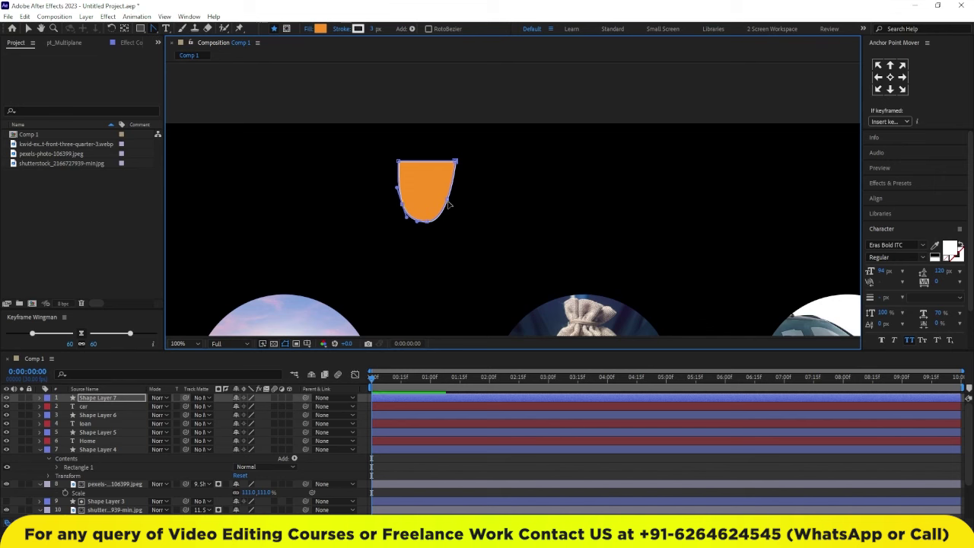
left_click(450, 207)
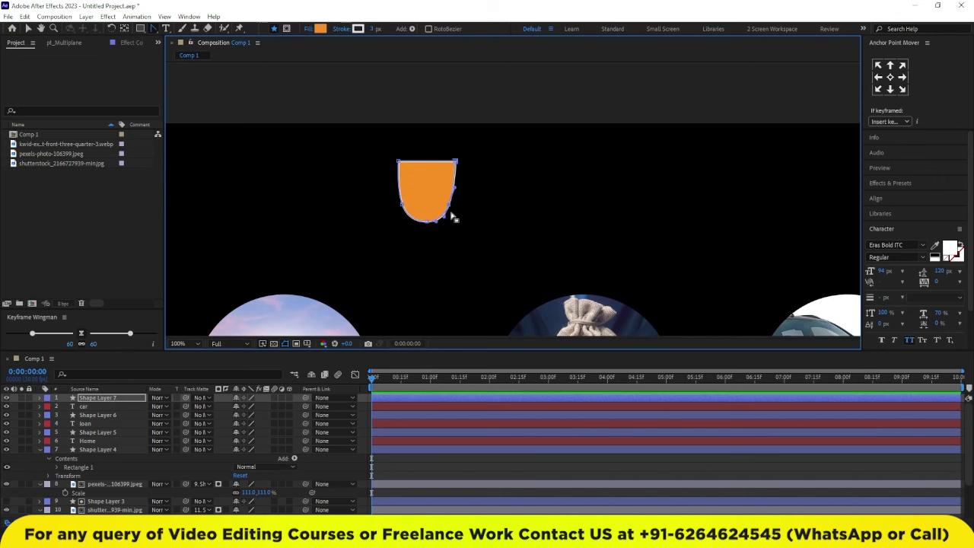
left_click_drag(450, 208, 451, 210)
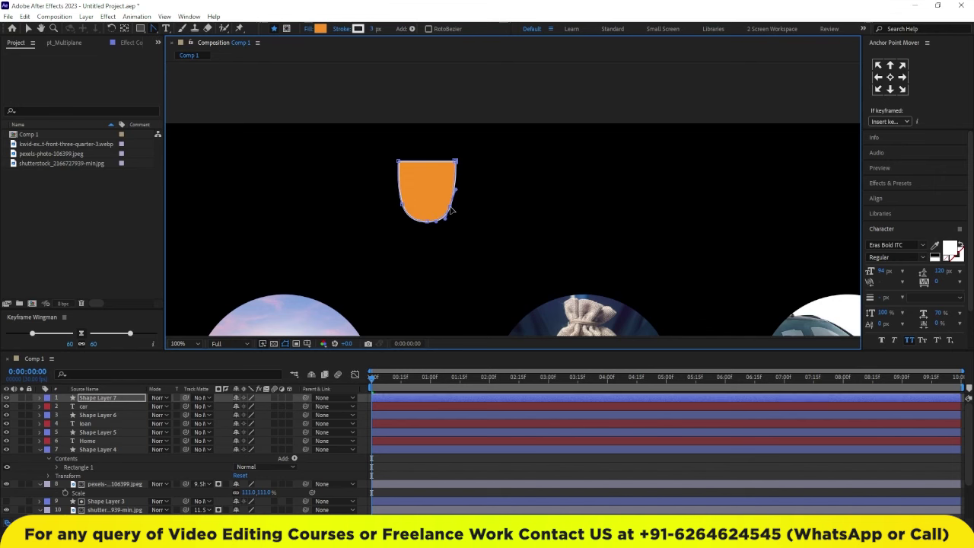
left_click(428, 222)
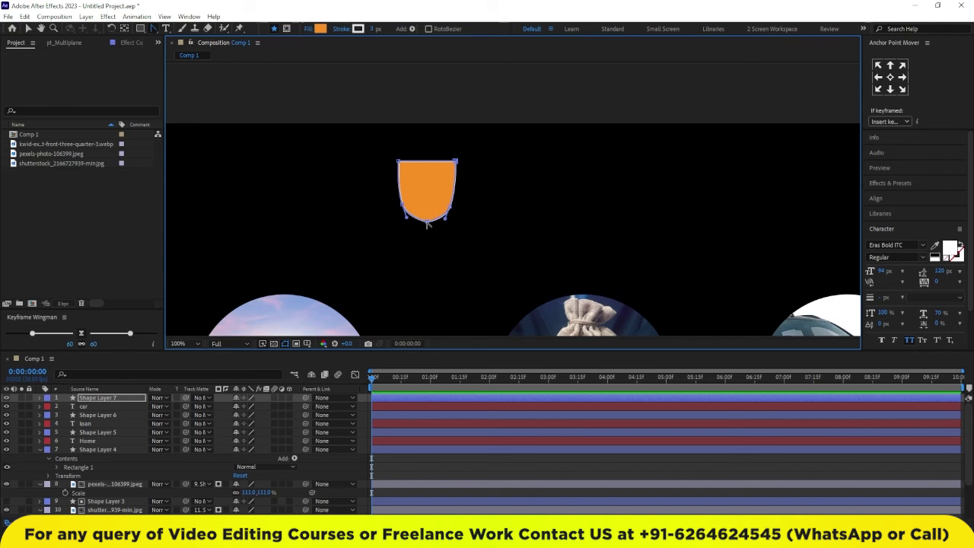
left_click_drag(407, 220, 445, 216)
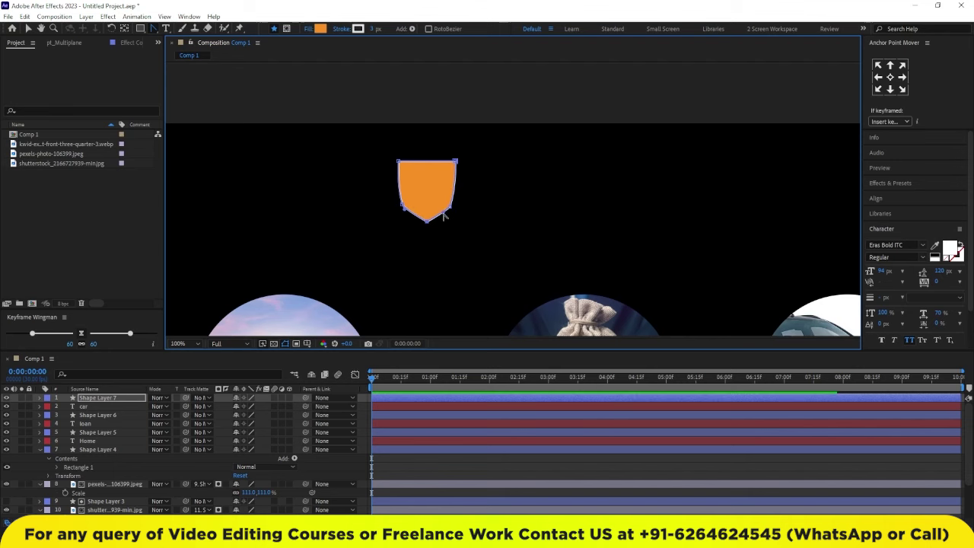
Step: Set the shield's fill to None and its stroke width to 10 px
left_click(308, 30)
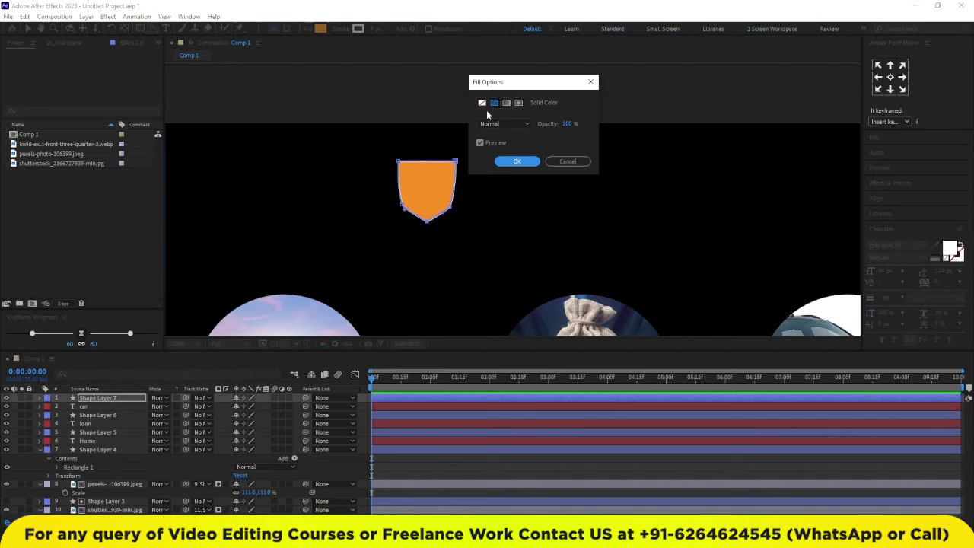
left_click(482, 102)
left_click(501, 162)
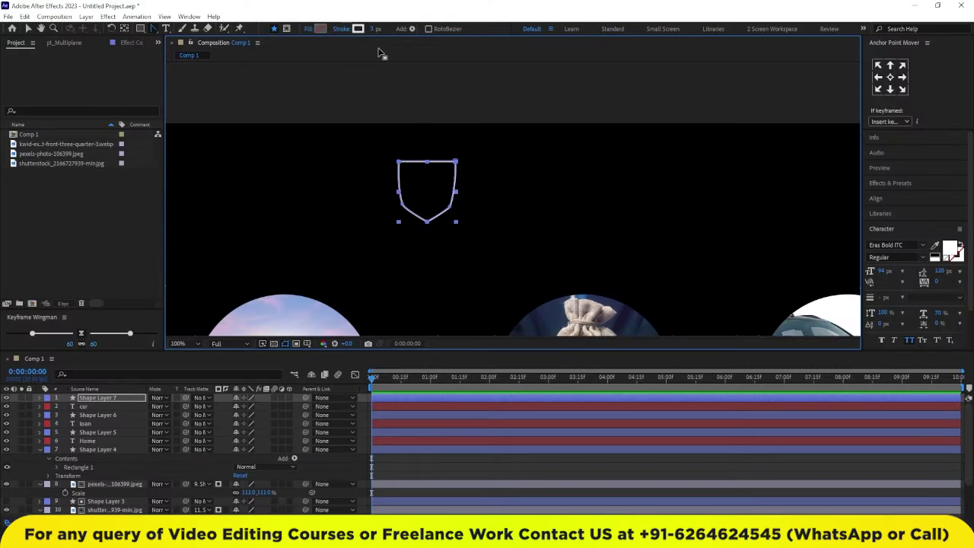
left_click_drag(373, 29, 380, 29)
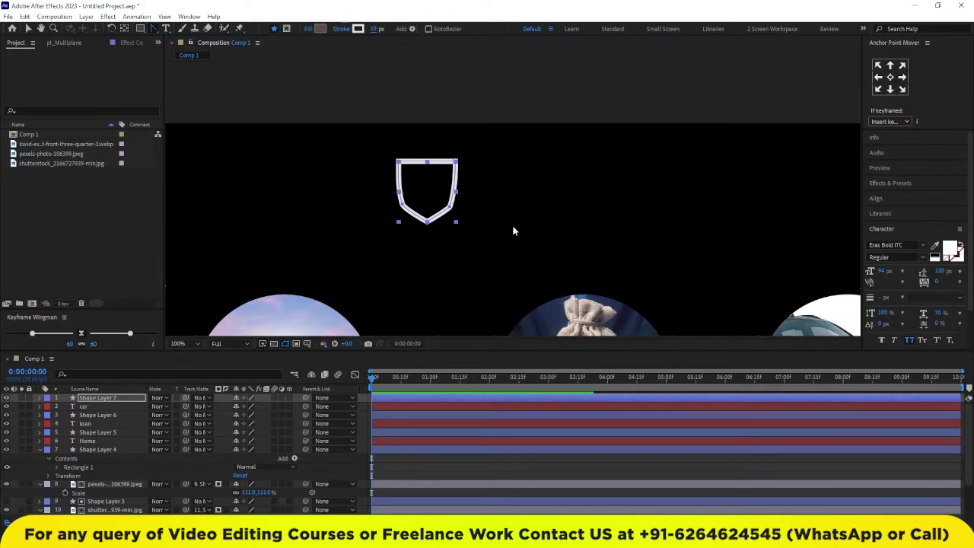
Step: Refine the shield's lower-left edge and lower its bottom point, then switch to the YouTube reference
left_click(451, 212)
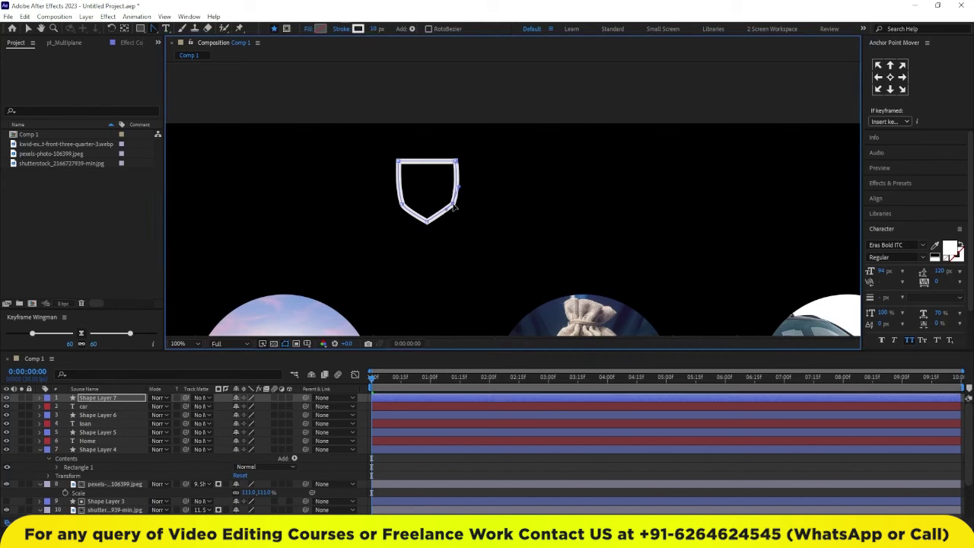
left_click_drag(403, 208, 398, 203)
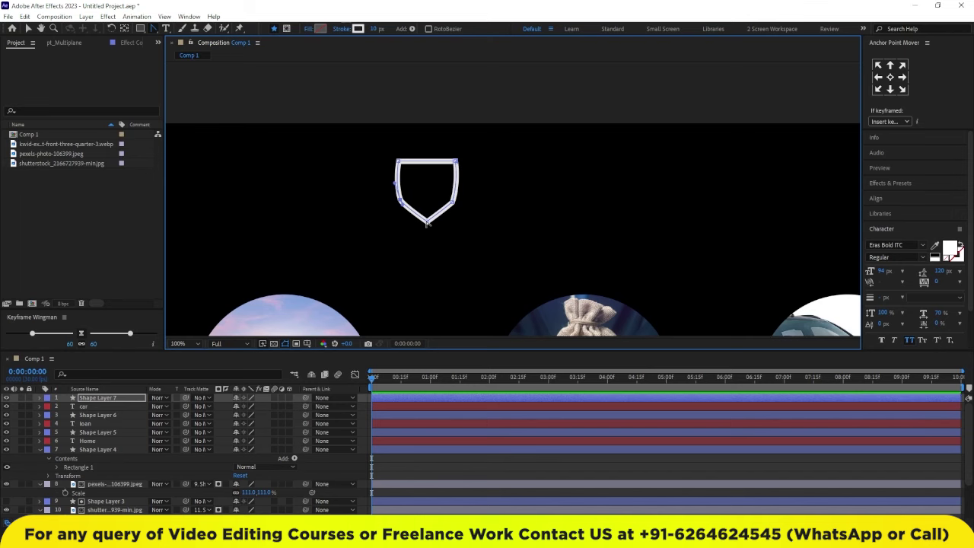
left_click_drag(427, 223, 428, 228)
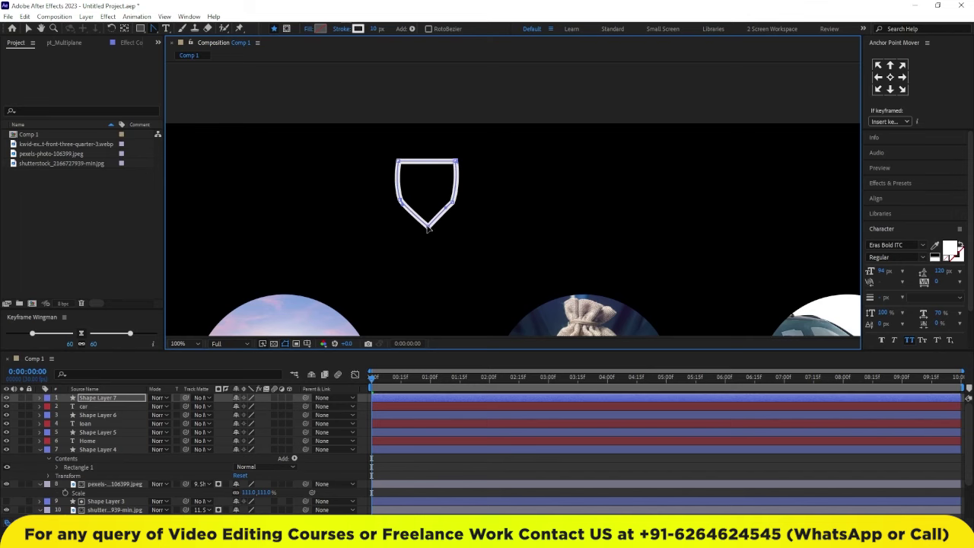
key("alt+Tab")
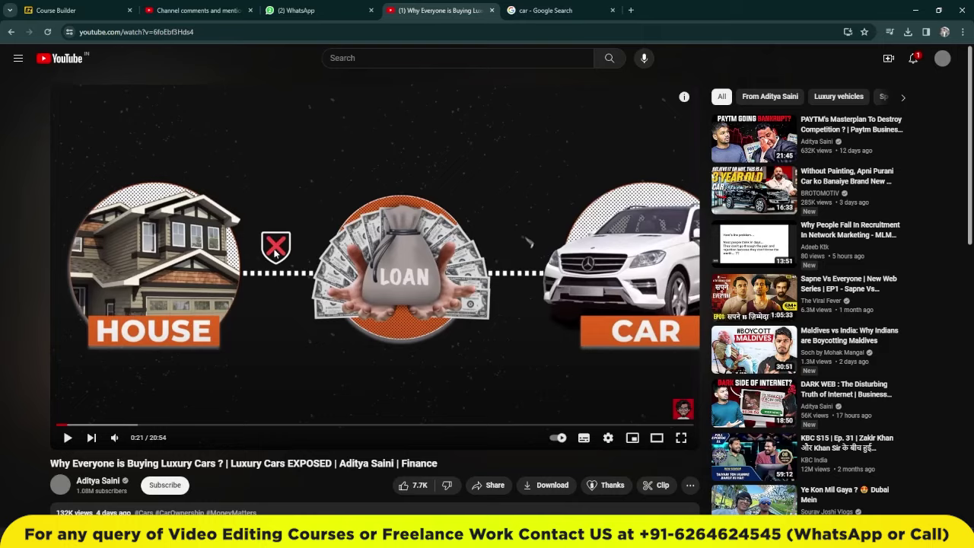
Step: Add Trim Paths to Shape Layer 7's shield
key("alt+Tab")
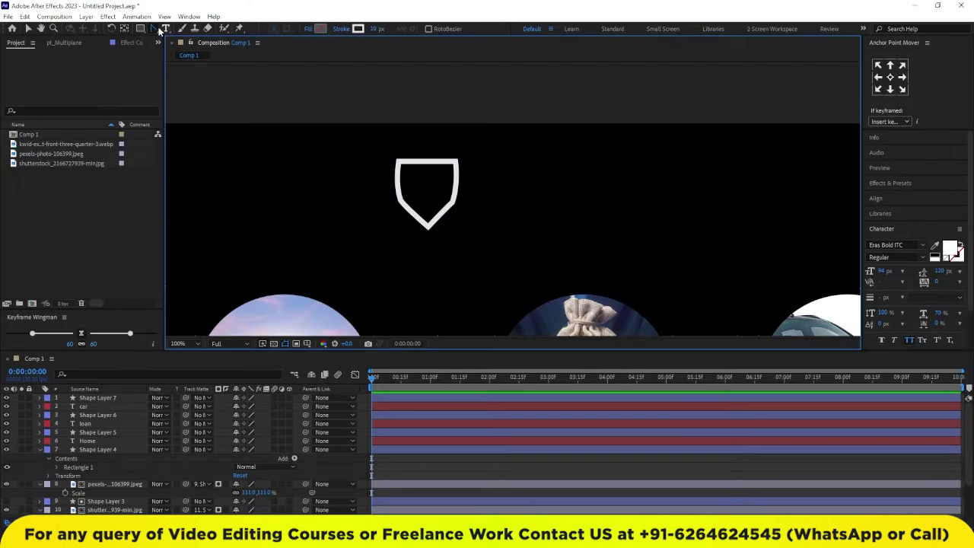
left_click(155, 29)
left_click(426, 224)
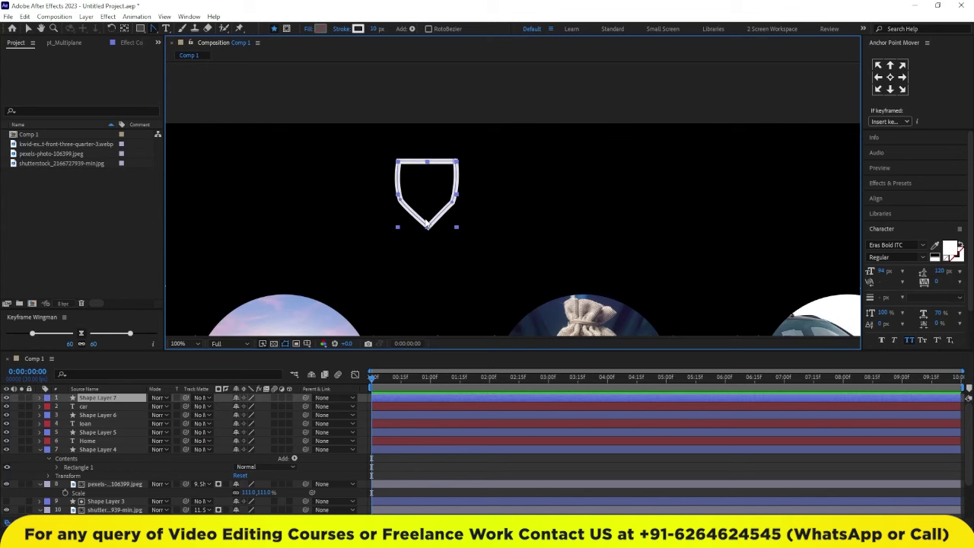
left_click(412, 29)
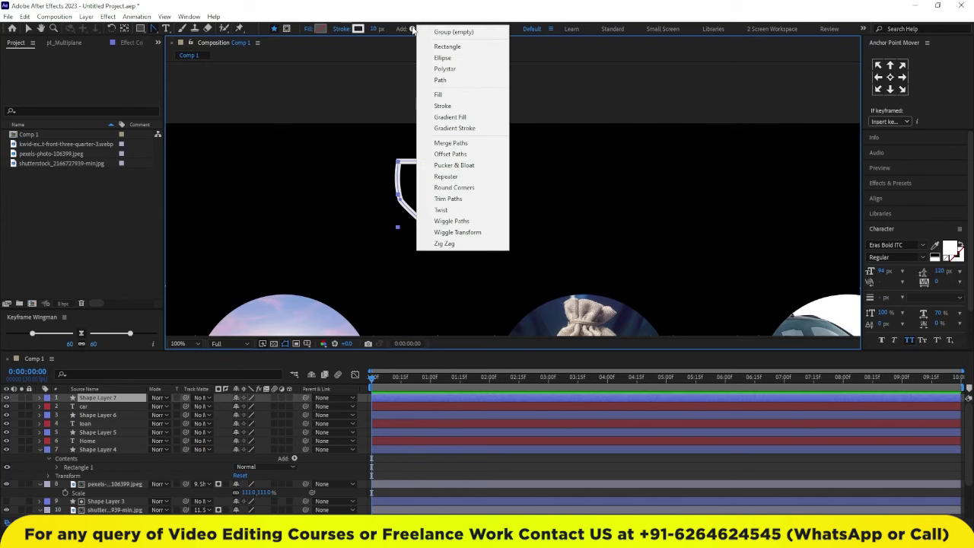
left_click(462, 200)
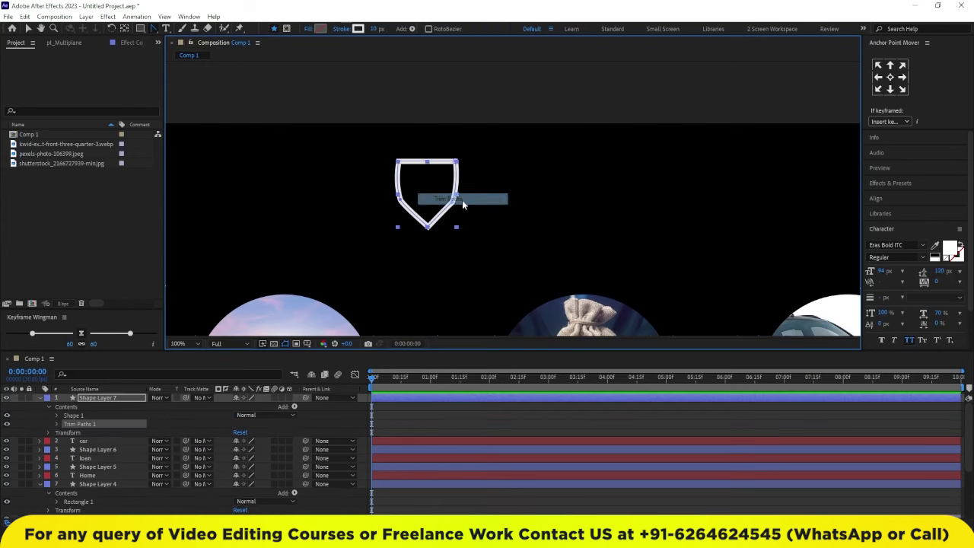
left_click(57, 424)
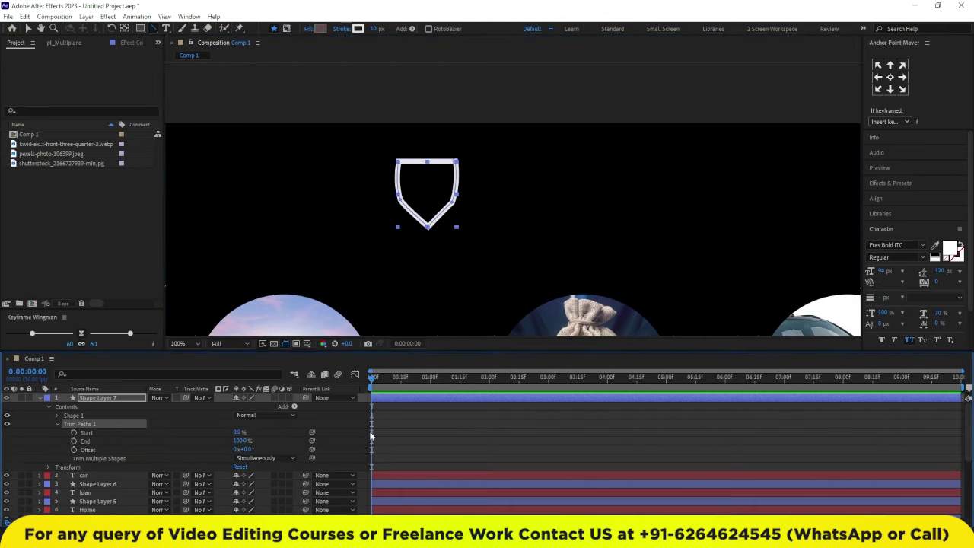
Step: Keyframe Trim Paths End from 0% at the start to 100% at one second, with easy ease
left_click(430, 382)
left_click(74, 441)
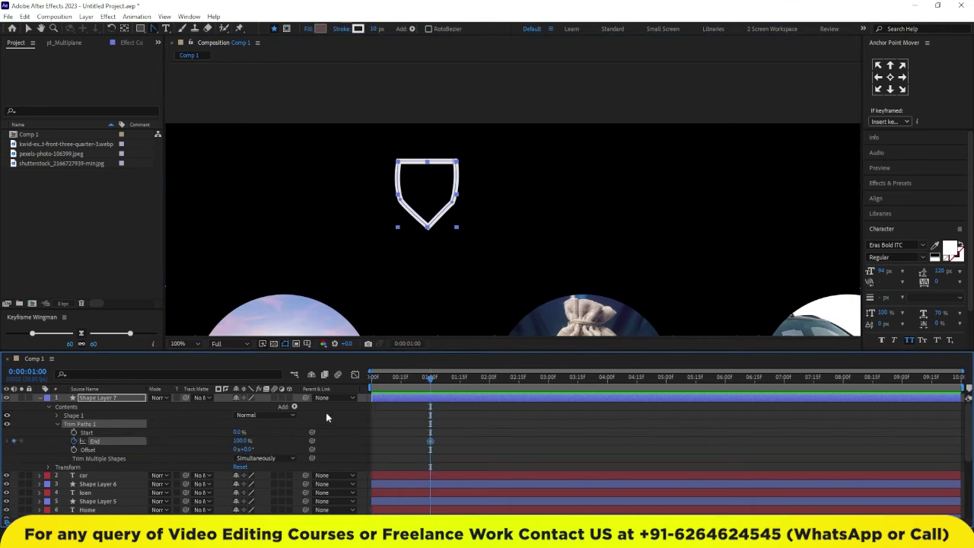
left_click_drag(389, 380, 357, 416)
left_click_drag(238, 440, 274, 430)
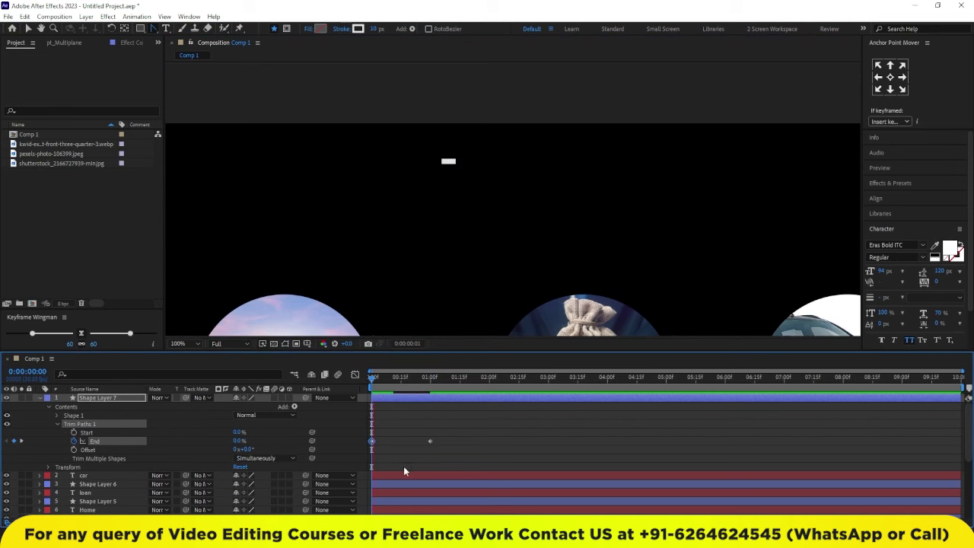
key("space")
key("space")
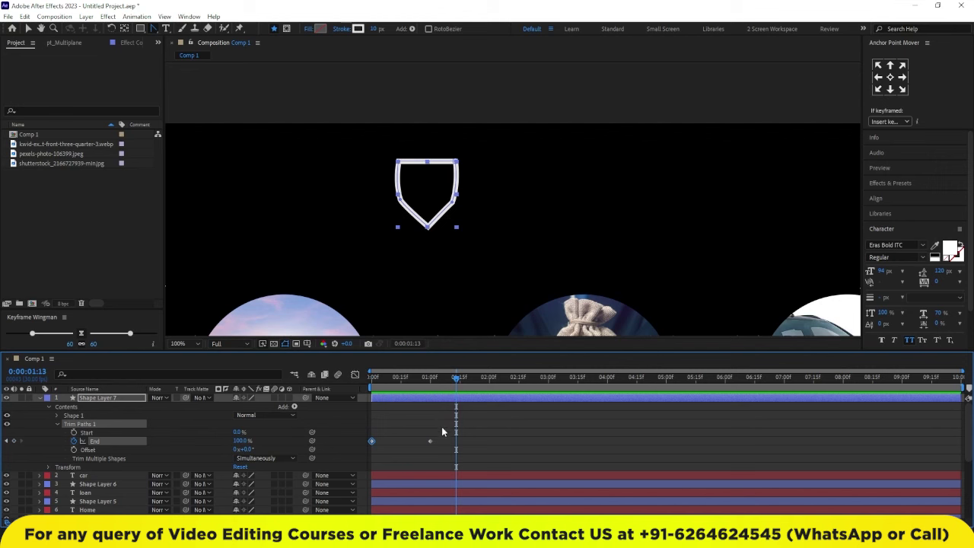
left_click(81, 333)
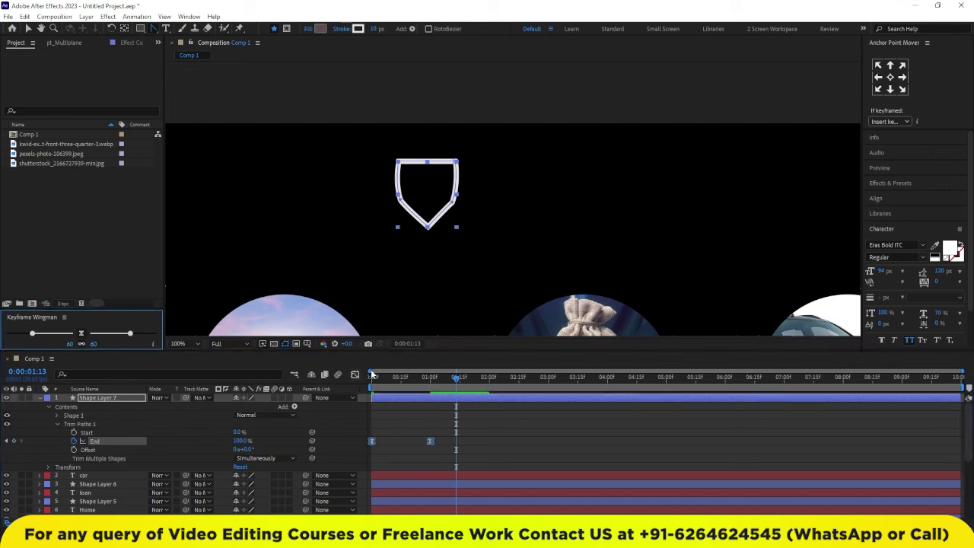
key("space")
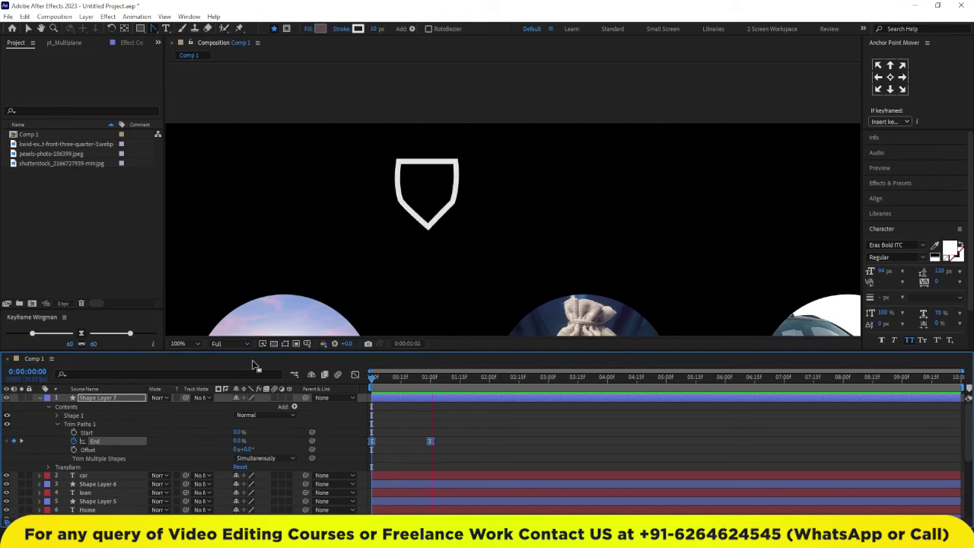
key("space")
key("space")
key("space")
left_click(462, 423)
Step: Move the End keyframe to frame 15 and preview the faster draw-on
left_click(401, 381)
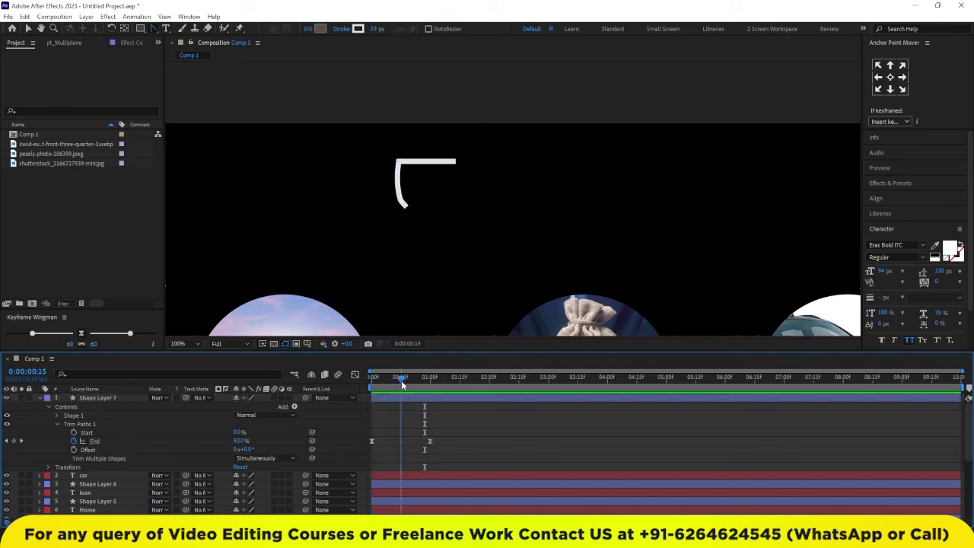
left_click_drag(429, 442, 401, 441)
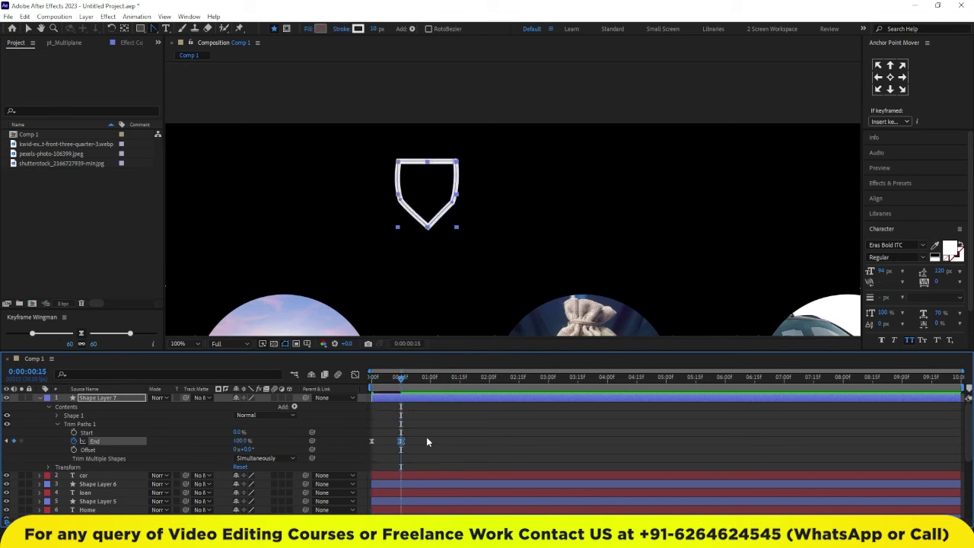
left_click(427, 437)
left_click_drag(399, 380, 371, 379)
key("space")
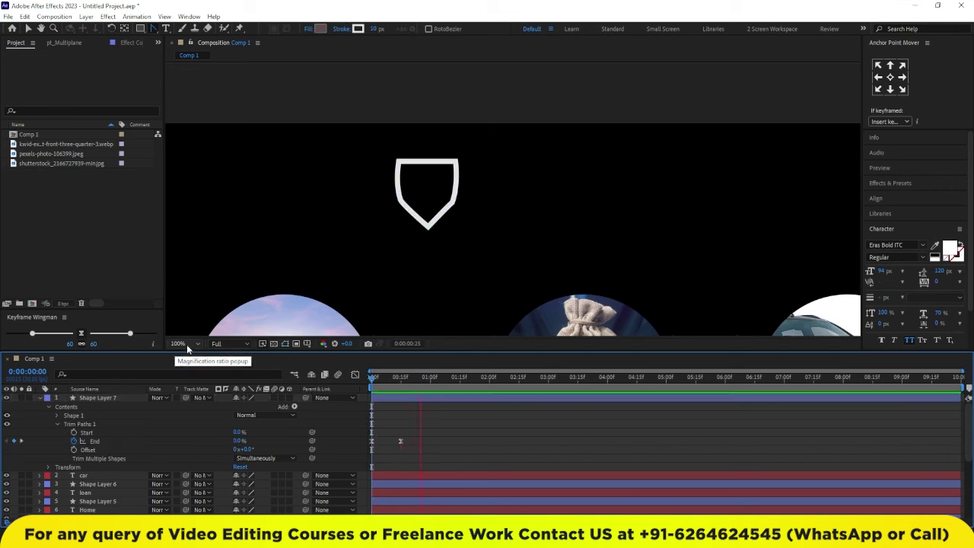
key("space")
key("space")
left_click(416, 401)
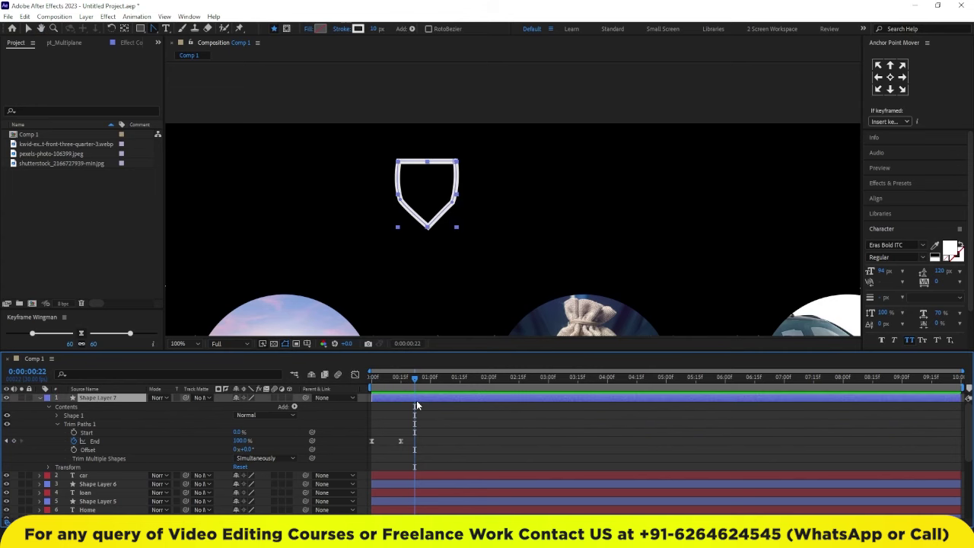
Step: Centre the shield's anchor point, then replay the reference video's shield scene, rewinding five seconds
left_click(891, 77)
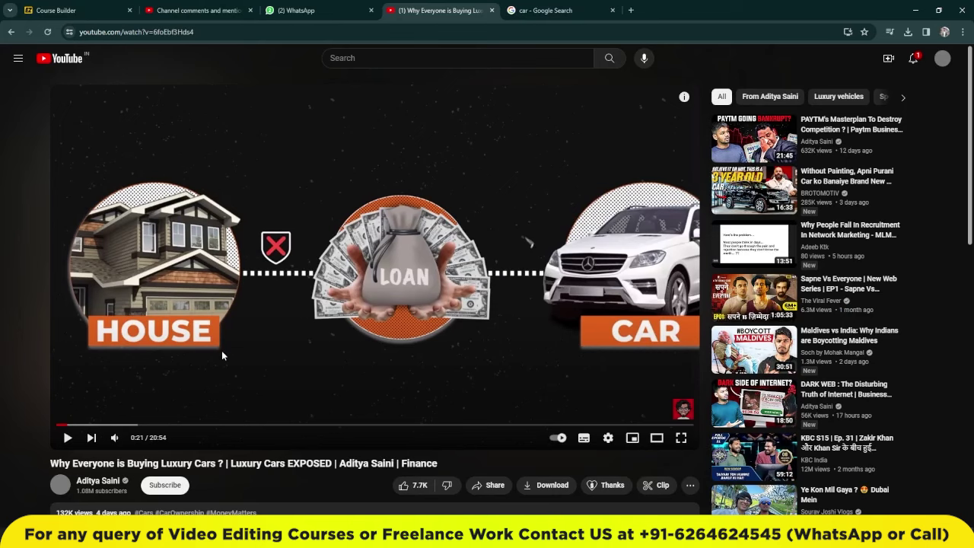
left_click(222, 352)
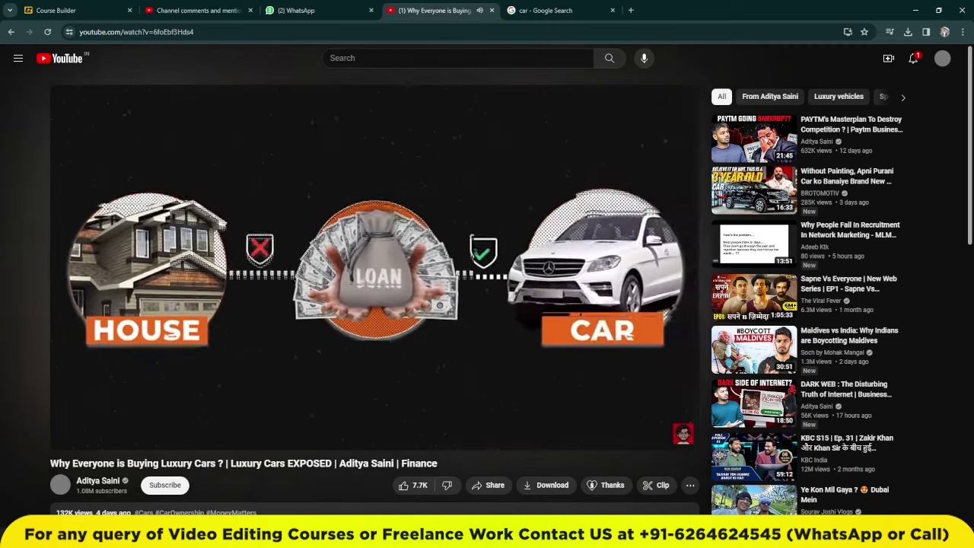
left_click(389, 274)
key("Left")
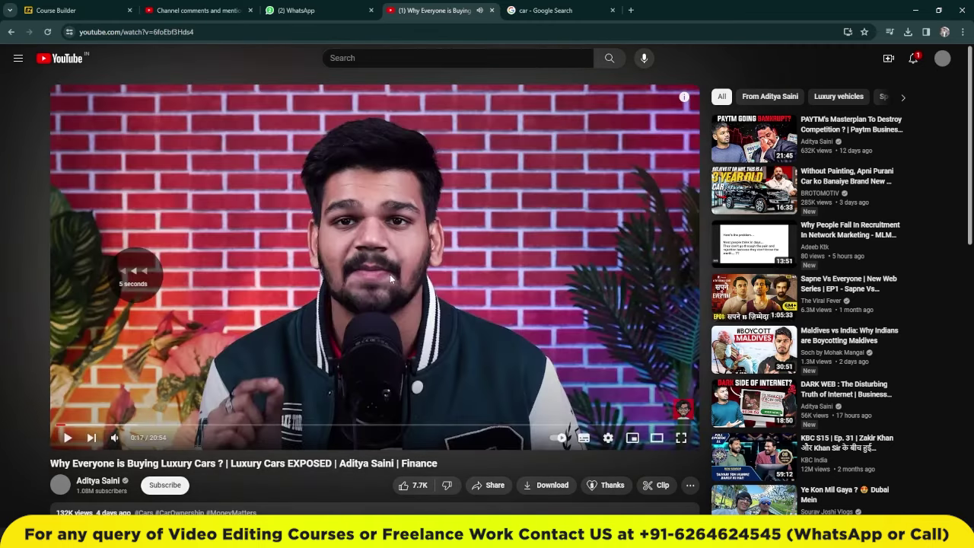
left_click(390, 279)
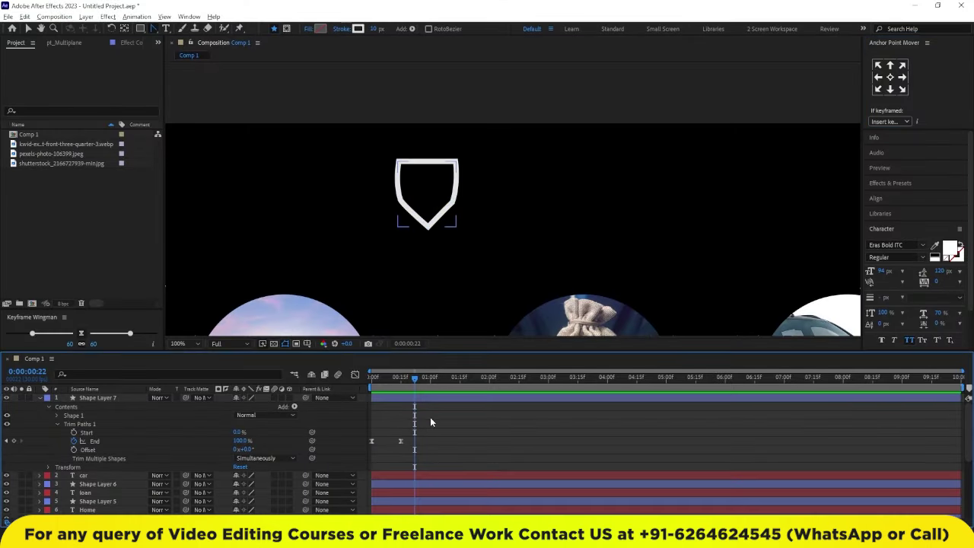
Step: Set Rotation and Scale keyframes on the shield at frame 15
key("j")
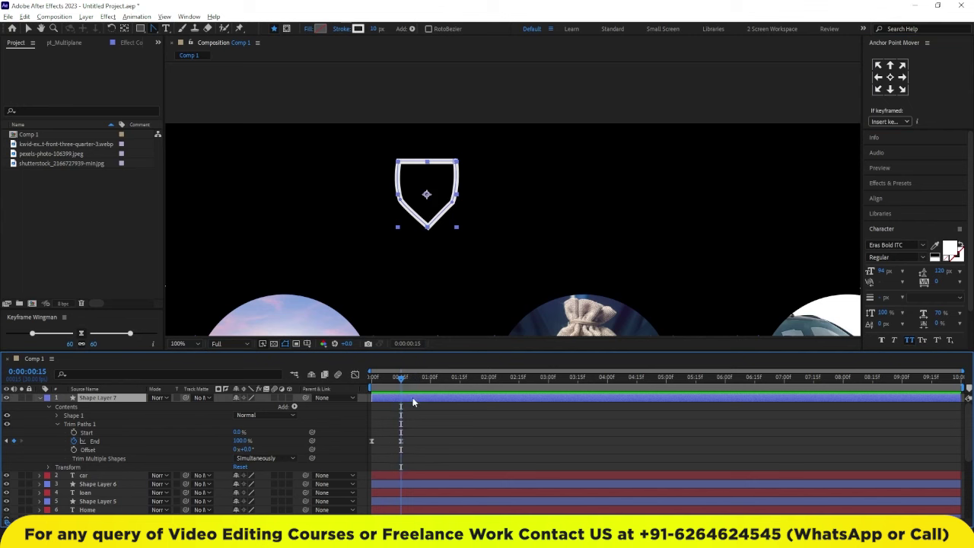
key("r")
left_click(63, 406)
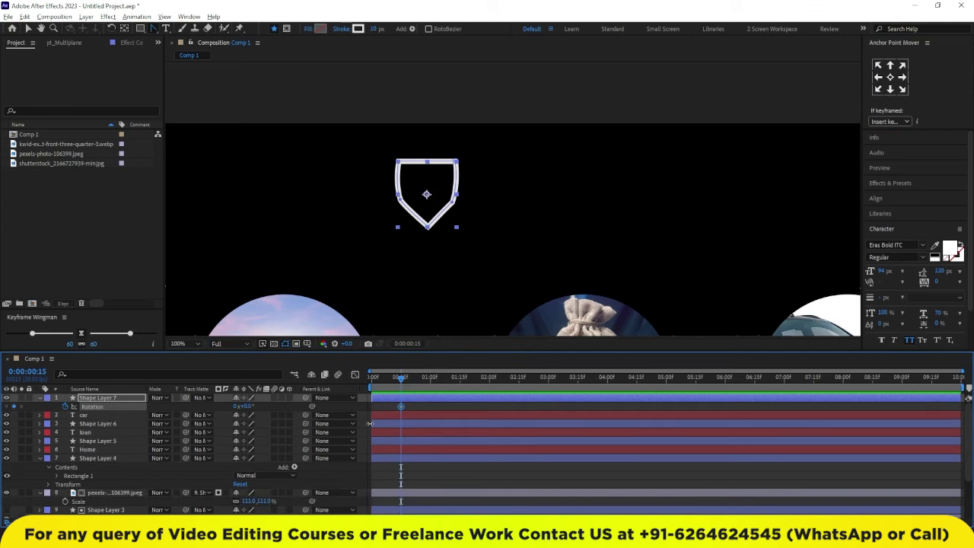
key("shift+s")
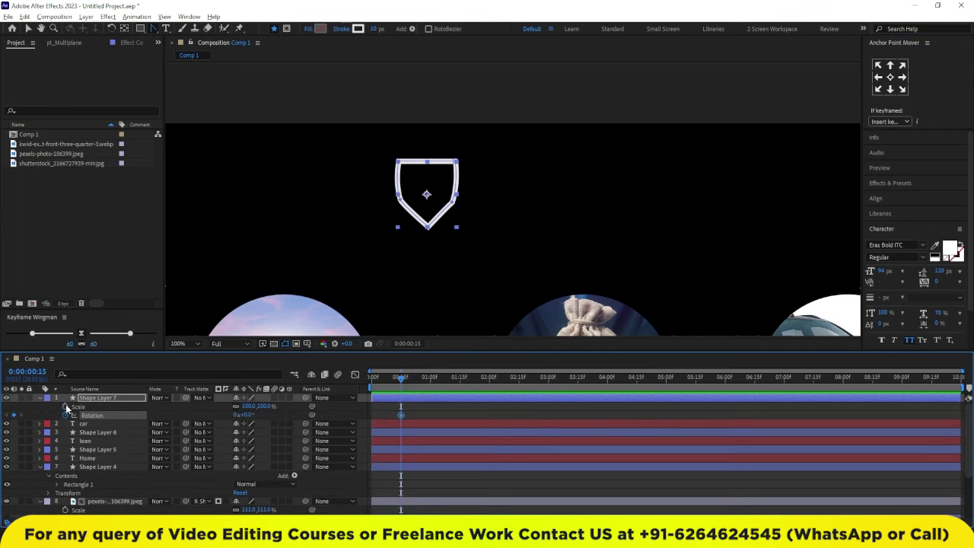
left_click(65, 406)
Step: At frame 0, set the shield's Scale to 0% and Rotation to 35°
key("Home")
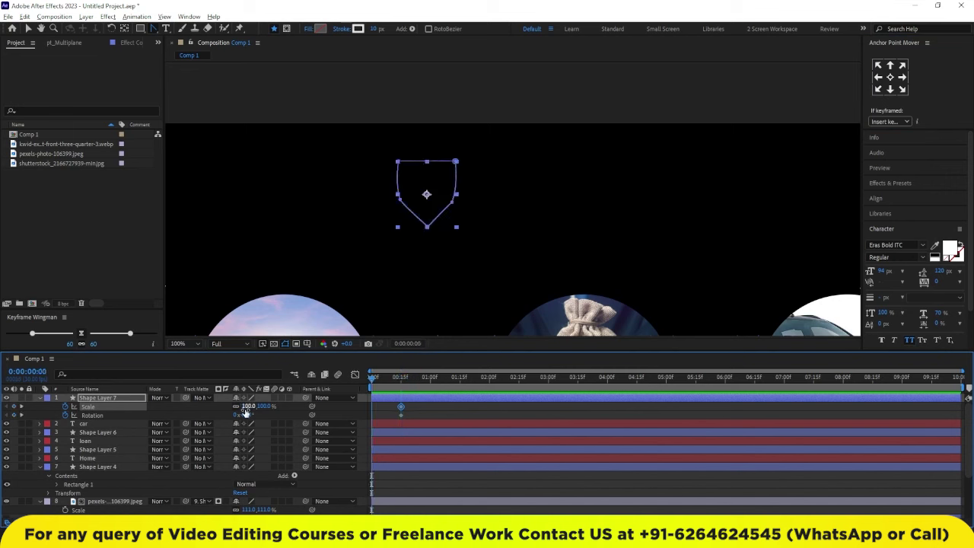
left_click_drag(250, 405, 231, 414)
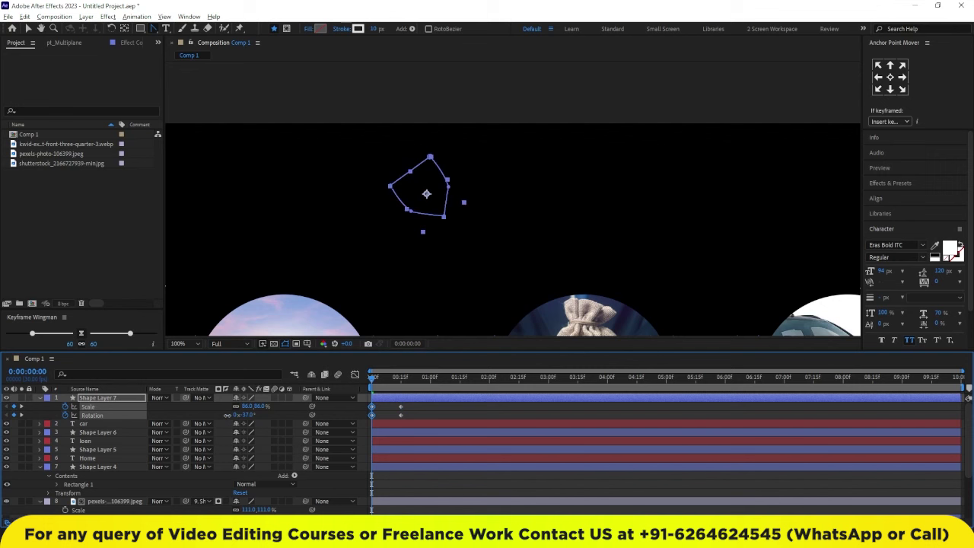
left_click(251, 405)
type("0")
left_click(301, 405)
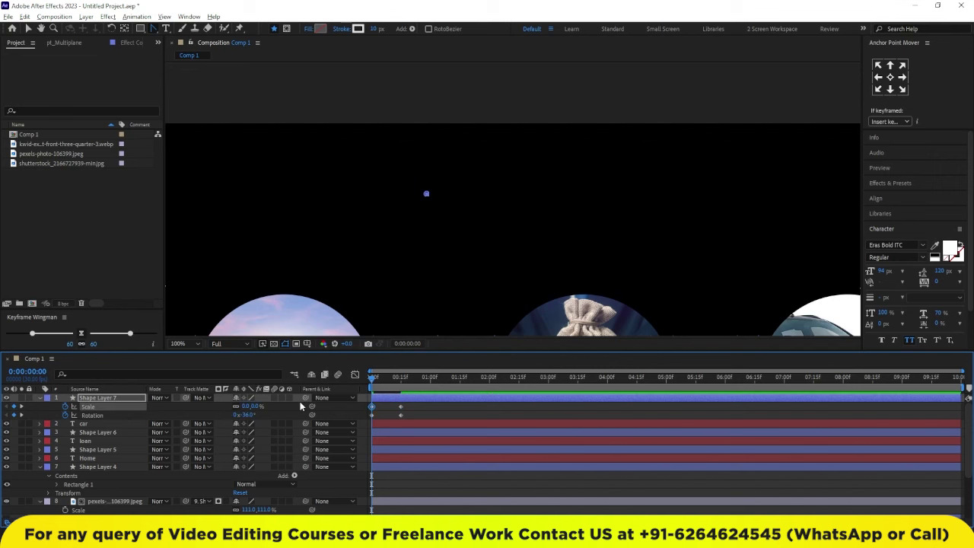
mouse_move(396, 378)
left_mouse_down()
mouse_move(328, 381)
mouse_move(371, 388)
left_mouse_up()
left_click_drag(250, 414, 262, 415)
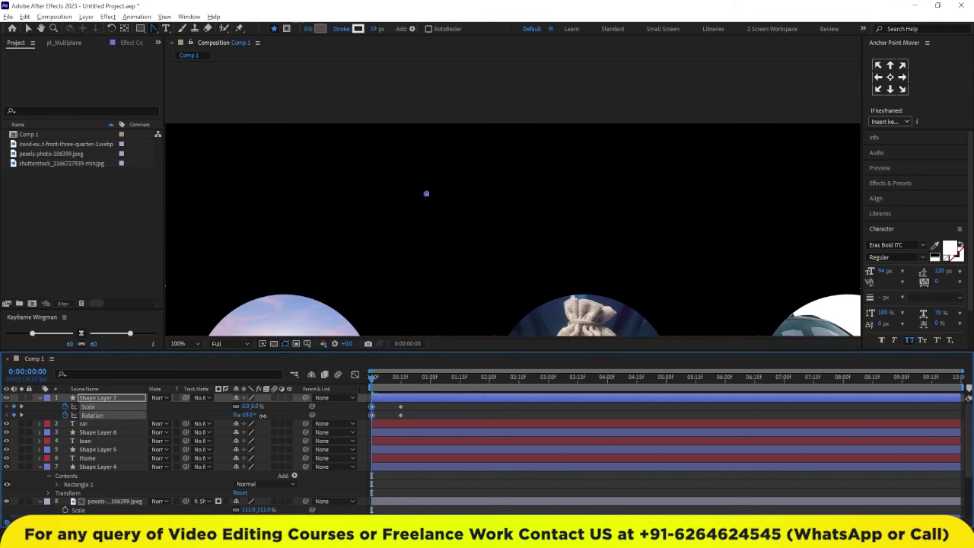
Step: Ease the Scale and Rotation keyframes with Keyframe Wingman and preview the pop-in
key("space")
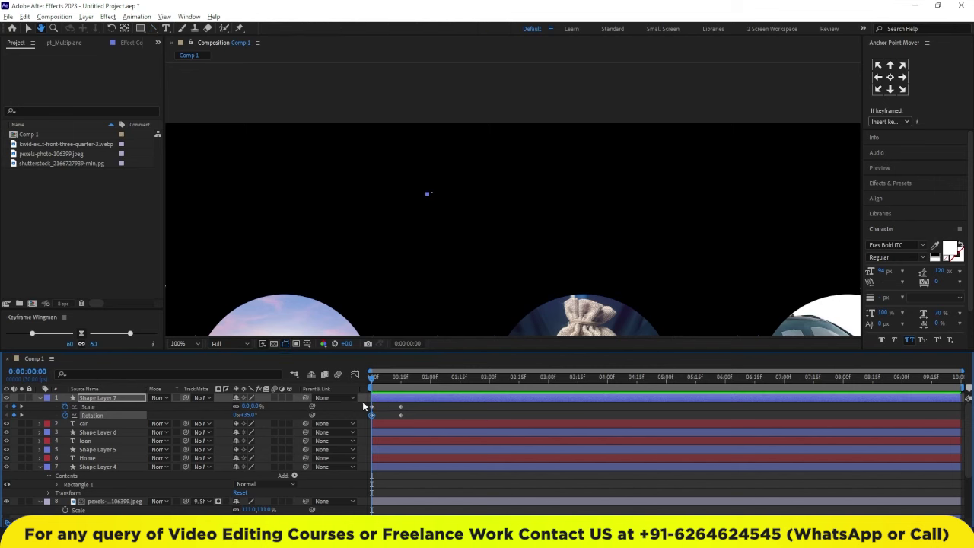
key("space")
left_click_drag(401, 411, 369, 419)
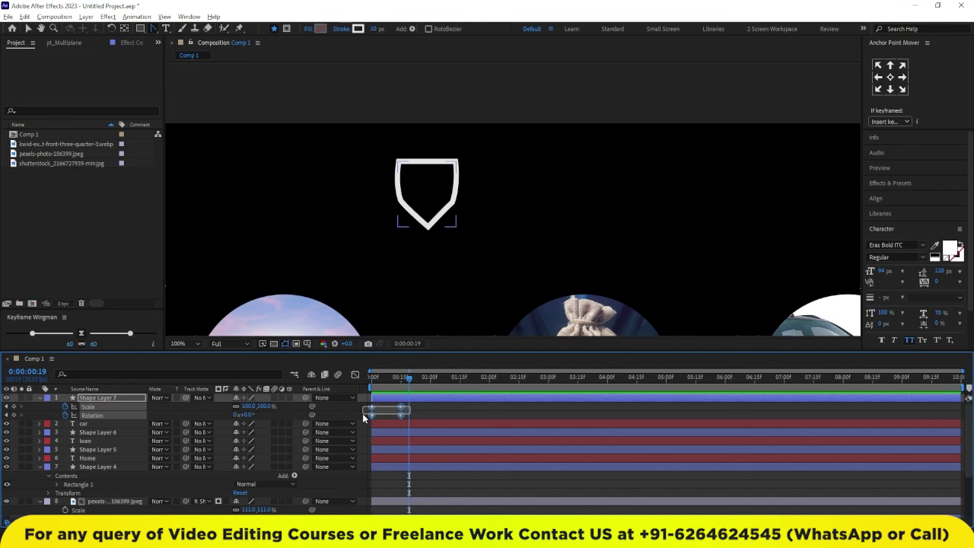
left_click(87, 339)
key("space")
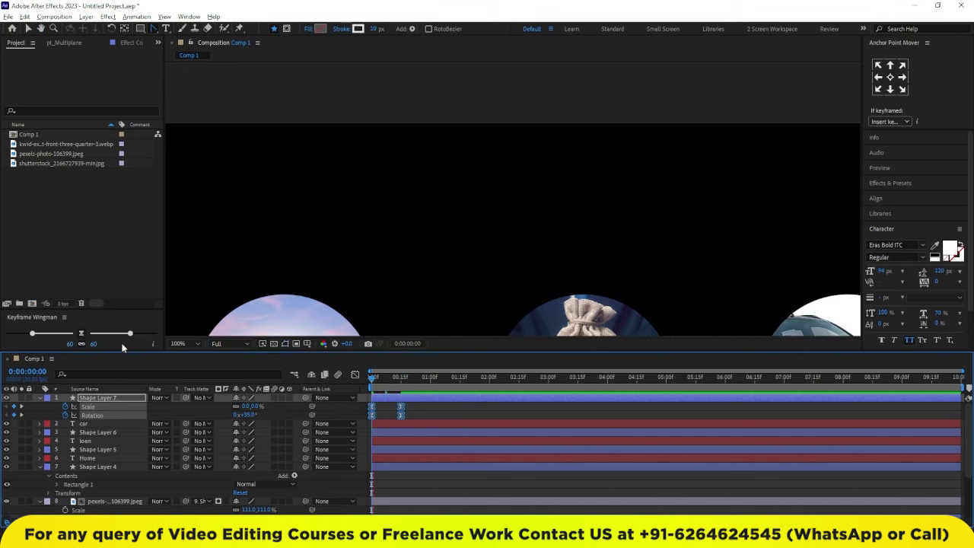
key("space")
key("space")
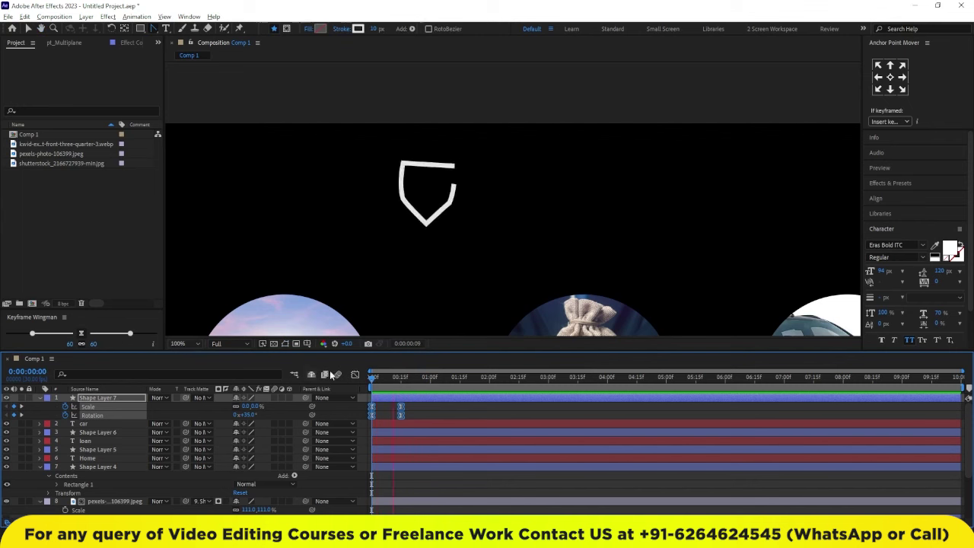
key("space")
left_click(189, 16)
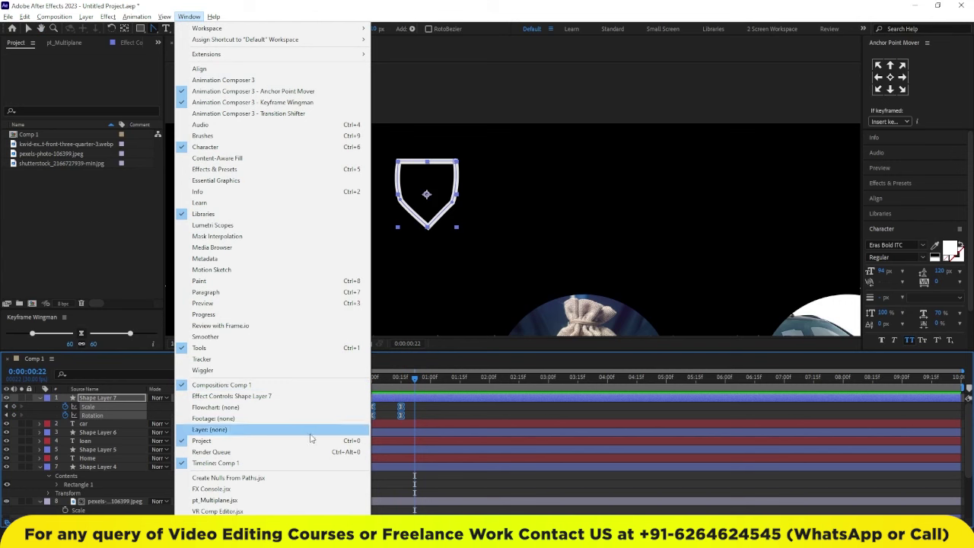
left_click(456, 409)
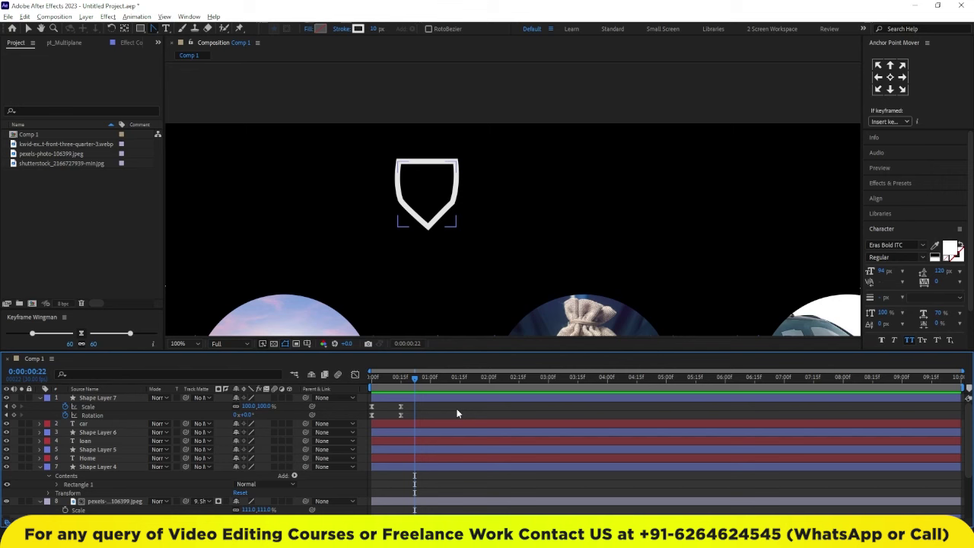
left_click(372, 378)
key("space")
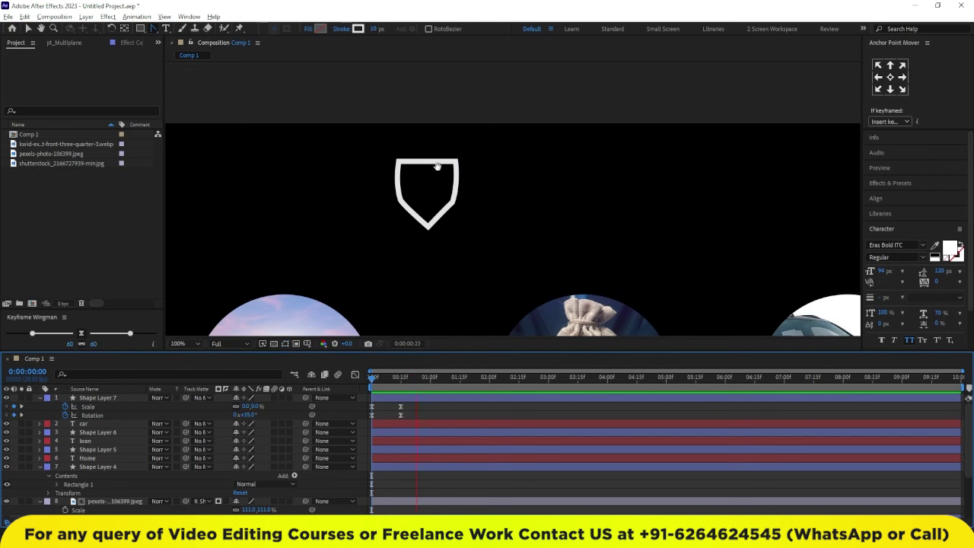
key("space")
key("space")
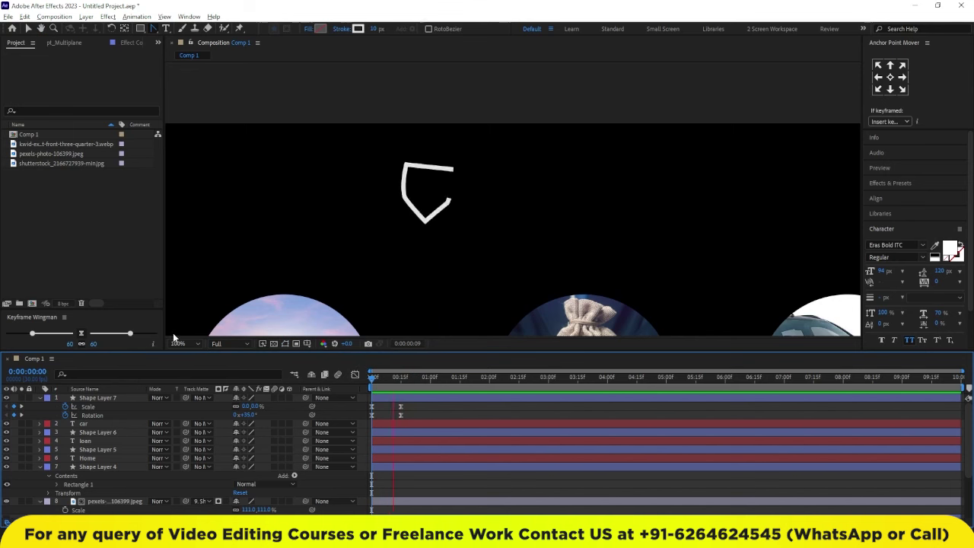
key("space")
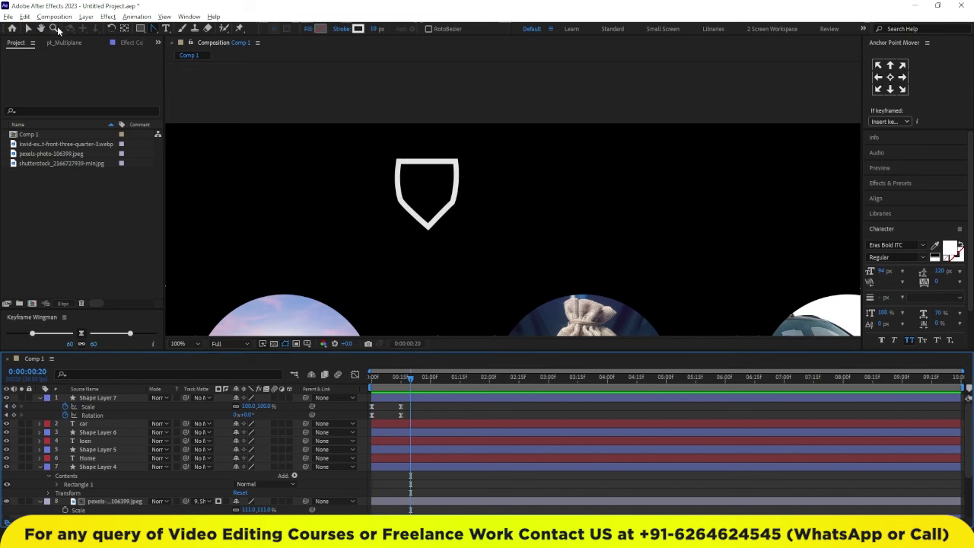
Step: Add a red X text layer centred inside the shield
left_click(166, 28)
left_click(297, 158)
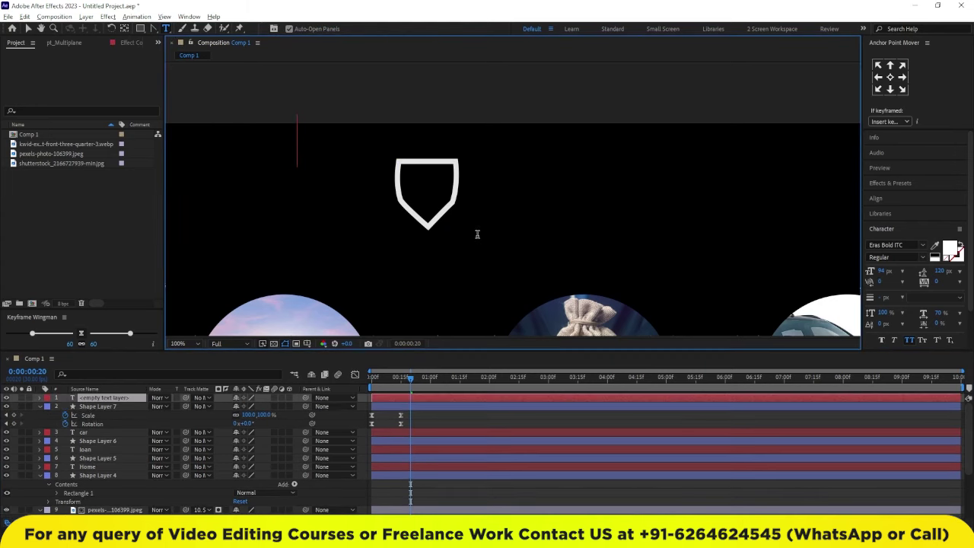
type("X")
left_click(28, 29)
left_click_drag(299, 143, 428, 194)
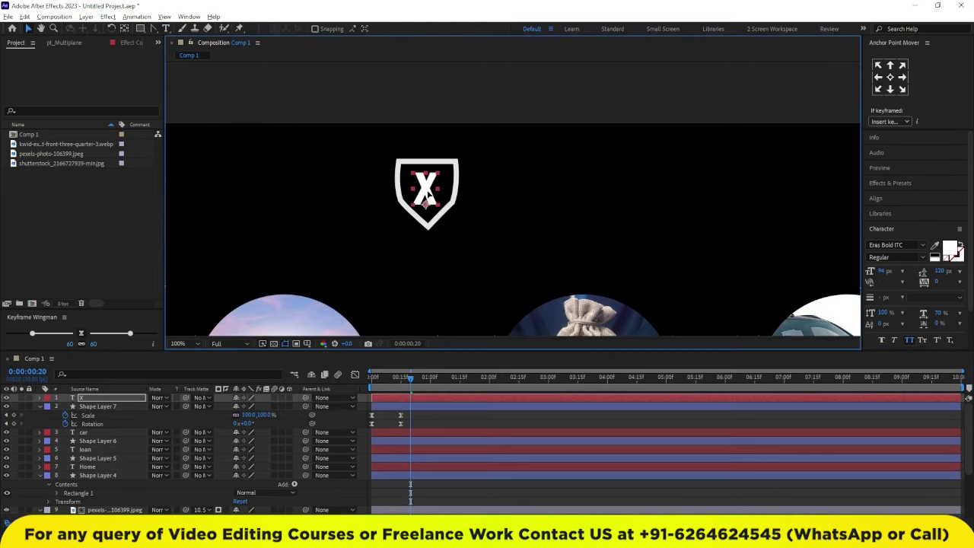
left_click(949, 250)
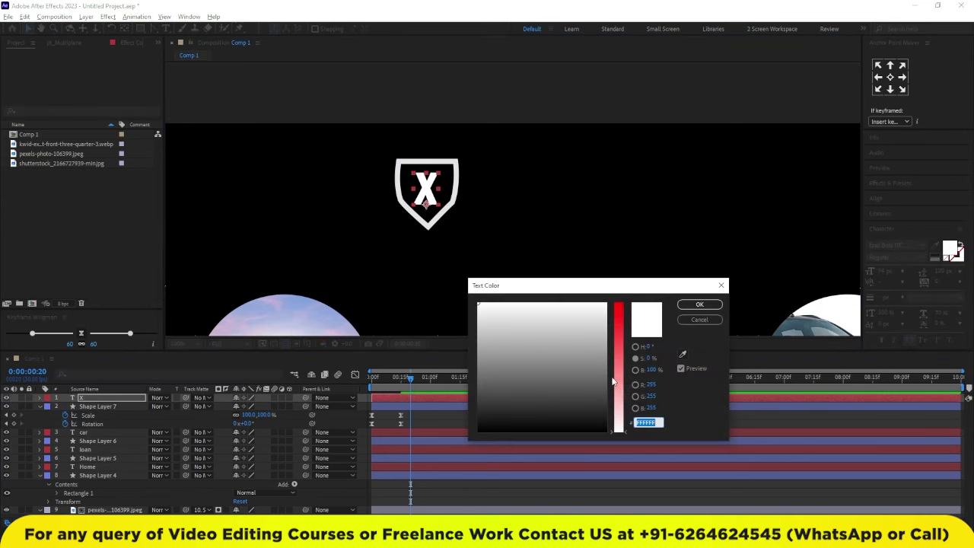
left_click_drag(619, 343, 619, 303)
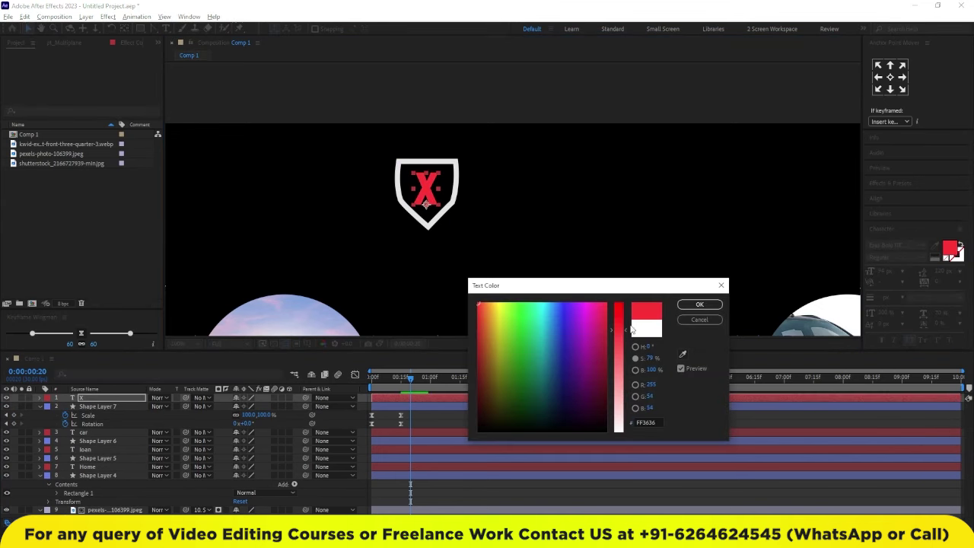
left_click(700, 304)
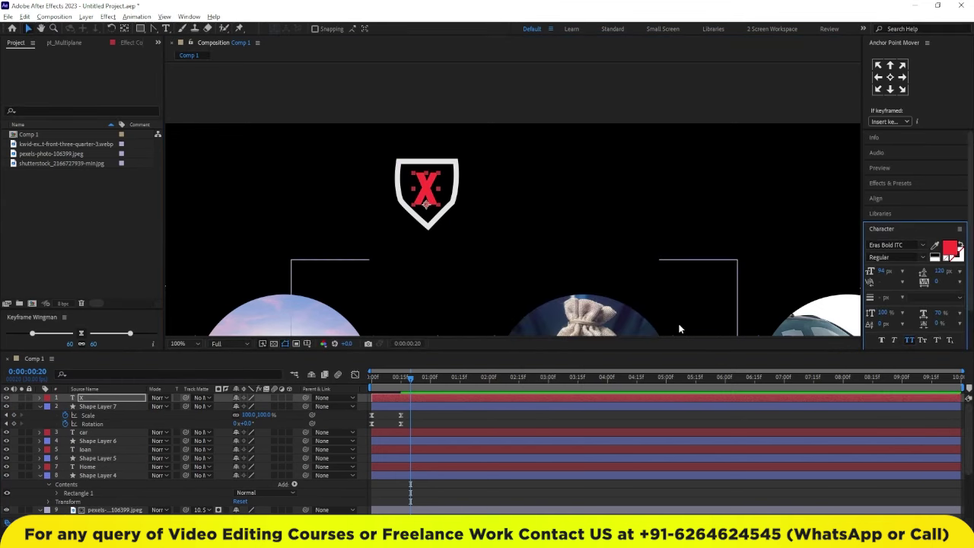
Step: Change the X's font, trying Baskerville Old Face before Arial Rounded MT Bold
left_click(922, 246)
scroll(906, 362, "up", 10)
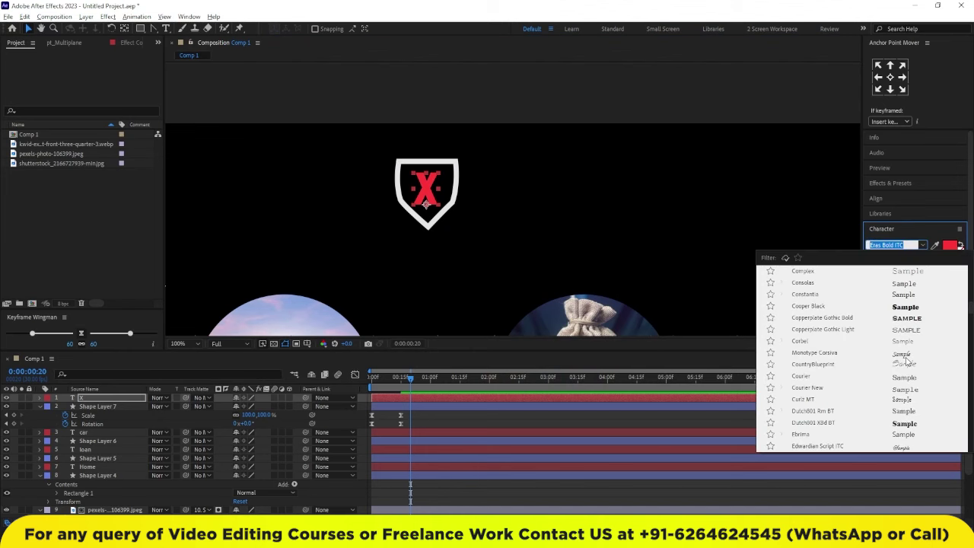
scroll(905, 353, "up", 3)
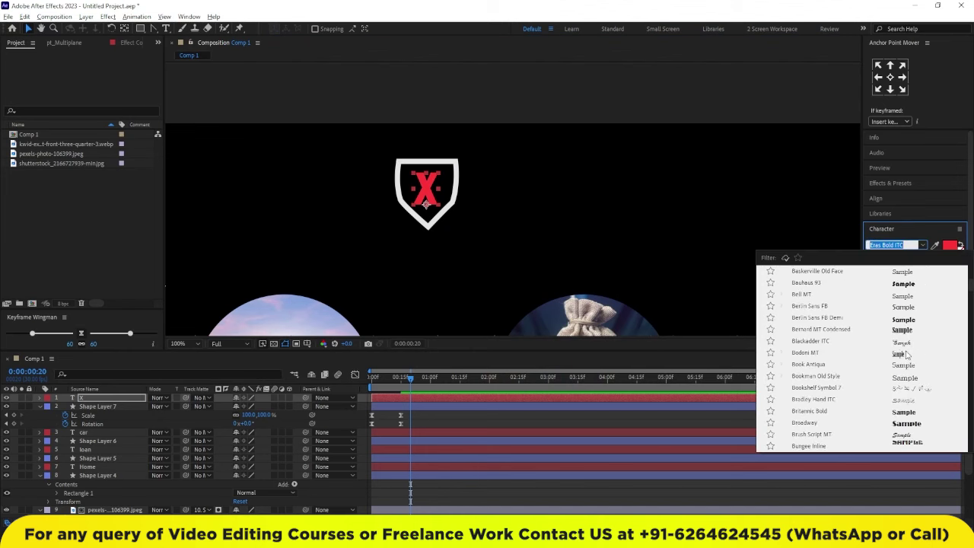
left_click(902, 272)
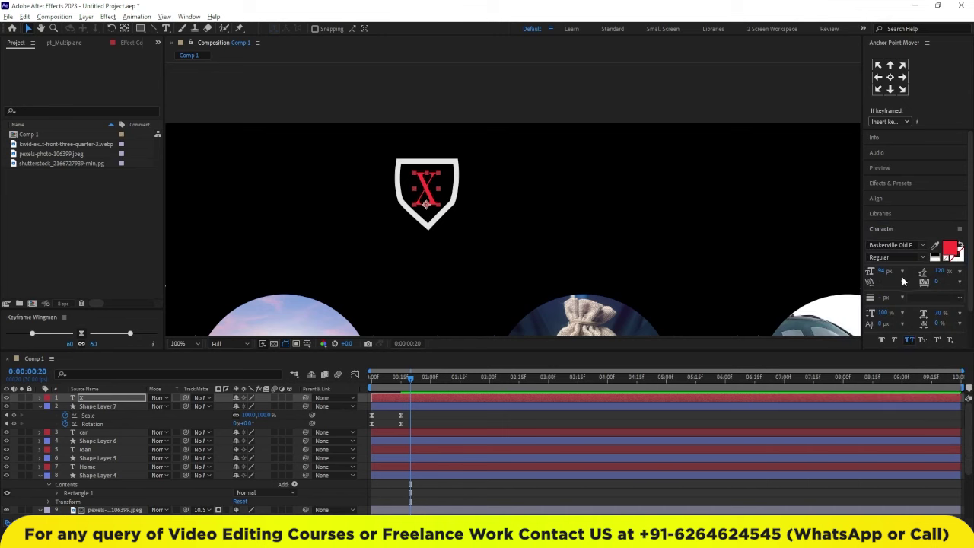
left_click(922, 248)
scroll(871, 391, "up", 3)
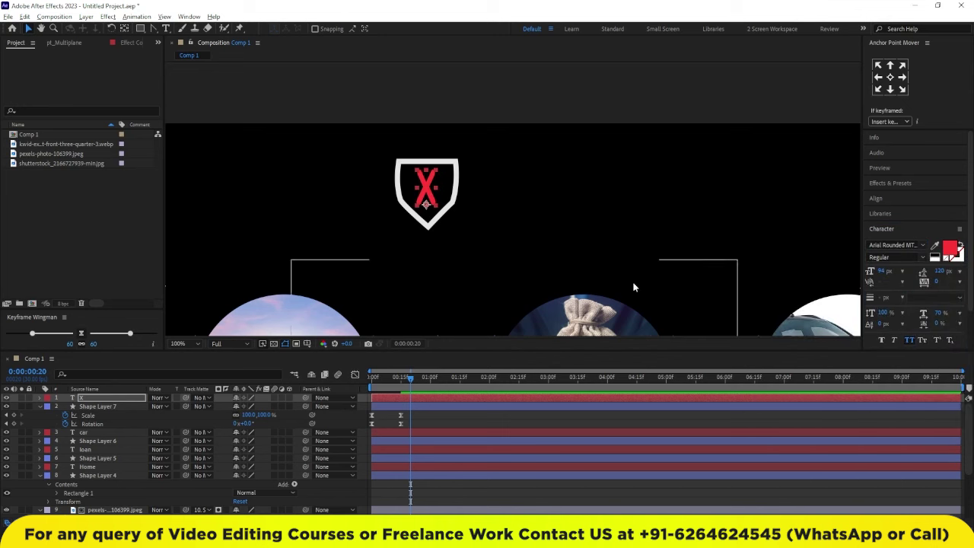
left_click(597, 223)
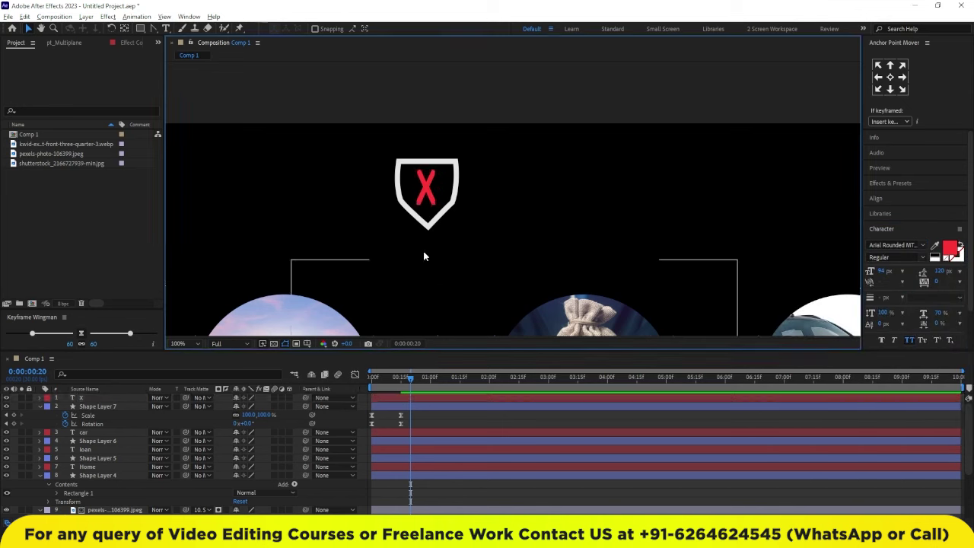
left_click(426, 194)
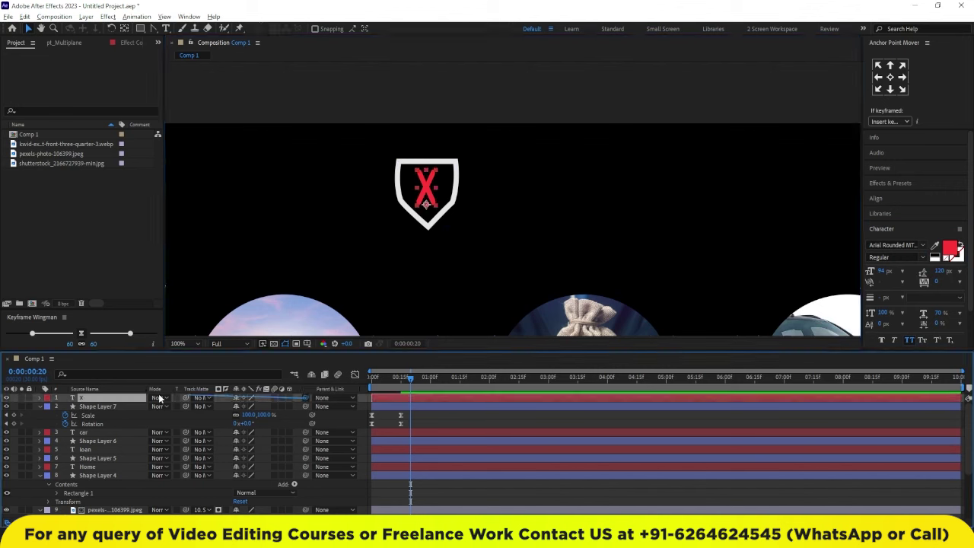
Step: Parent the X layer to Shape Layer 7 and preview the pop-in
left_click_drag(305, 398, 119, 407)
key("space")
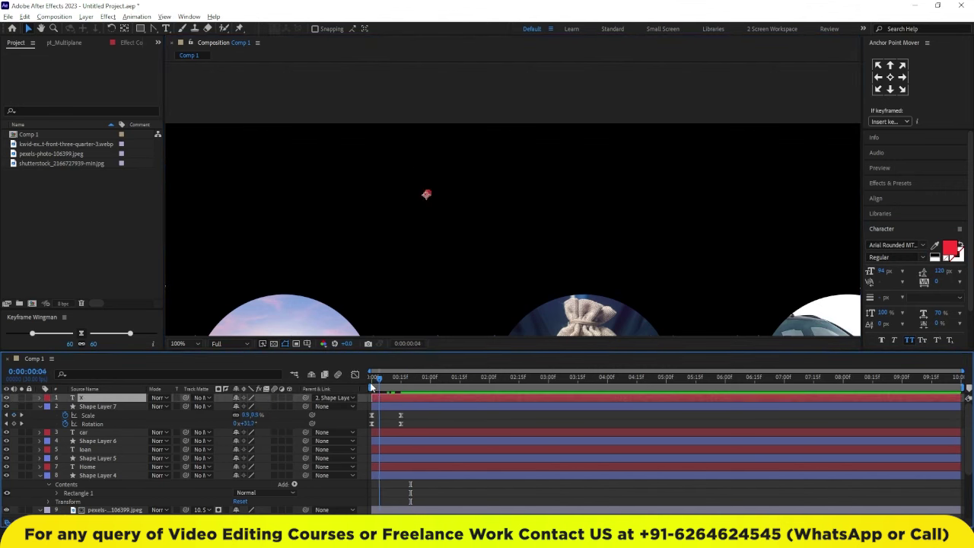
key("space")
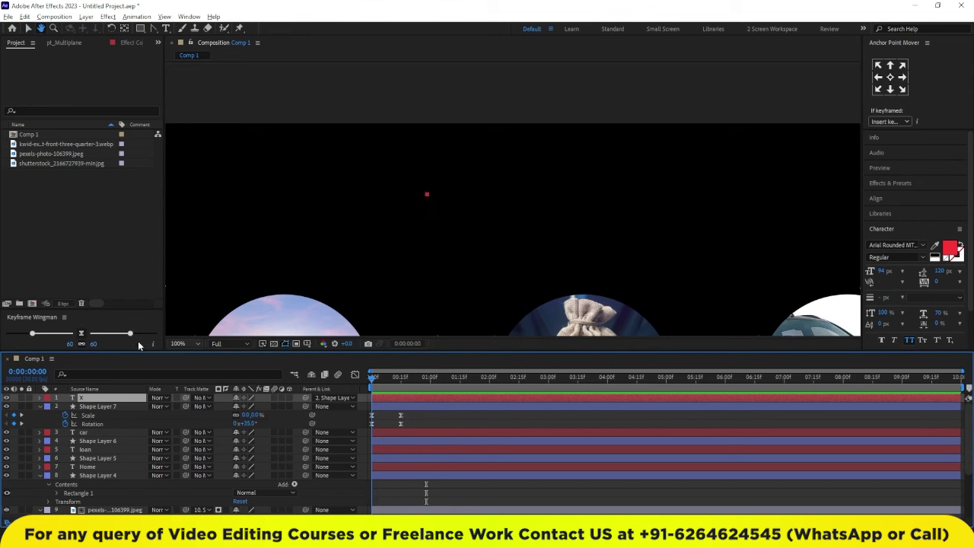
key("space")
Step: At frame 22, move the shield down between the HOME and LOAN circles
left_click(438, 199)
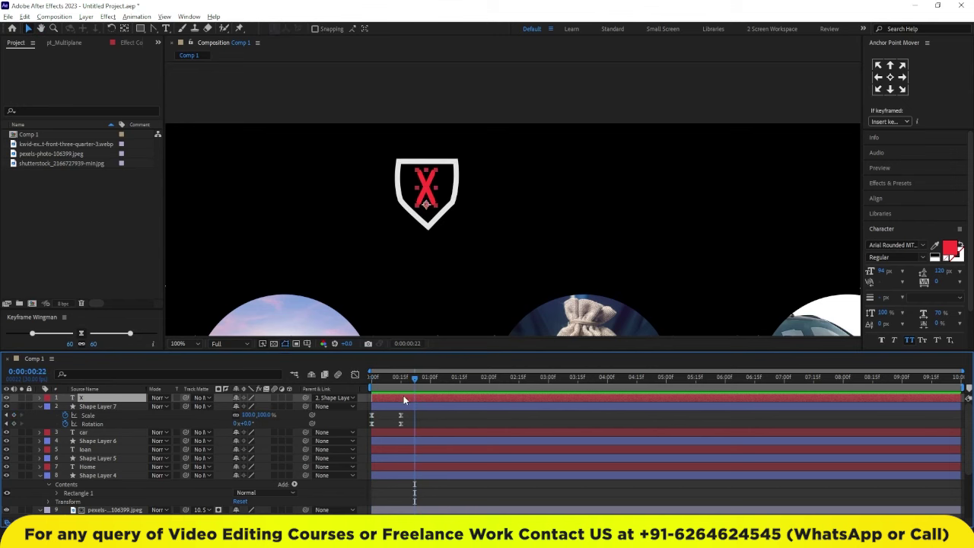
left_click(447, 215)
key("space")
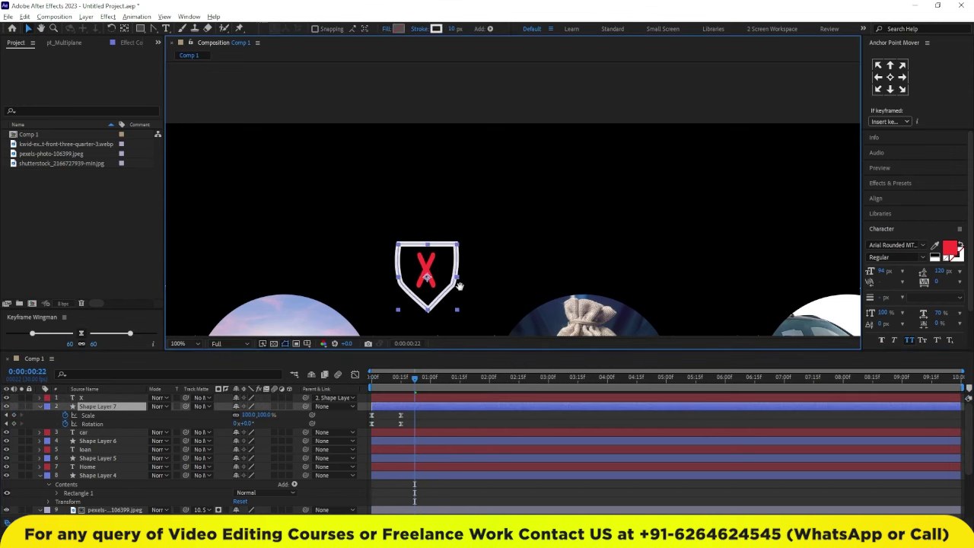
left_click_drag(447, 142, 455, 250)
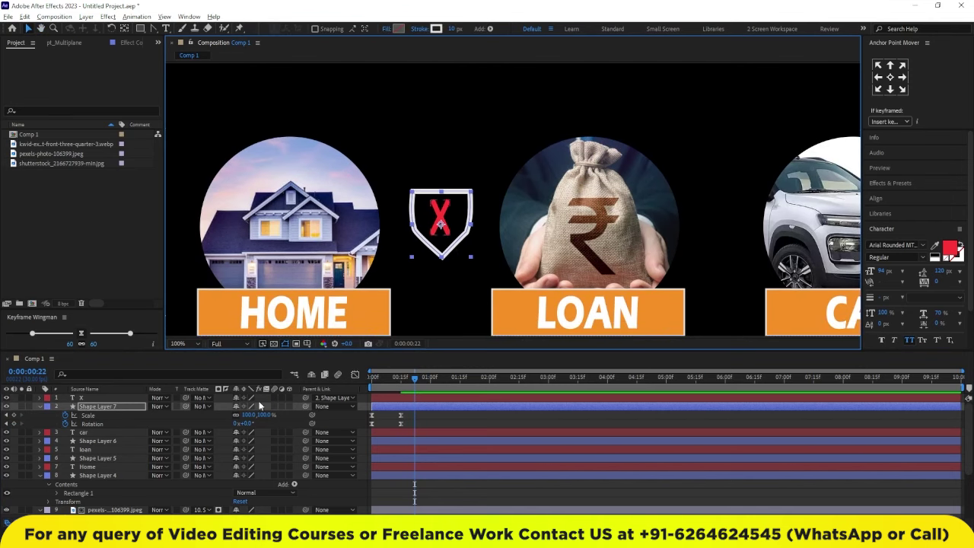
Step: Scrub the shield's Scale down to 54%, adding a keyframe
key("s")
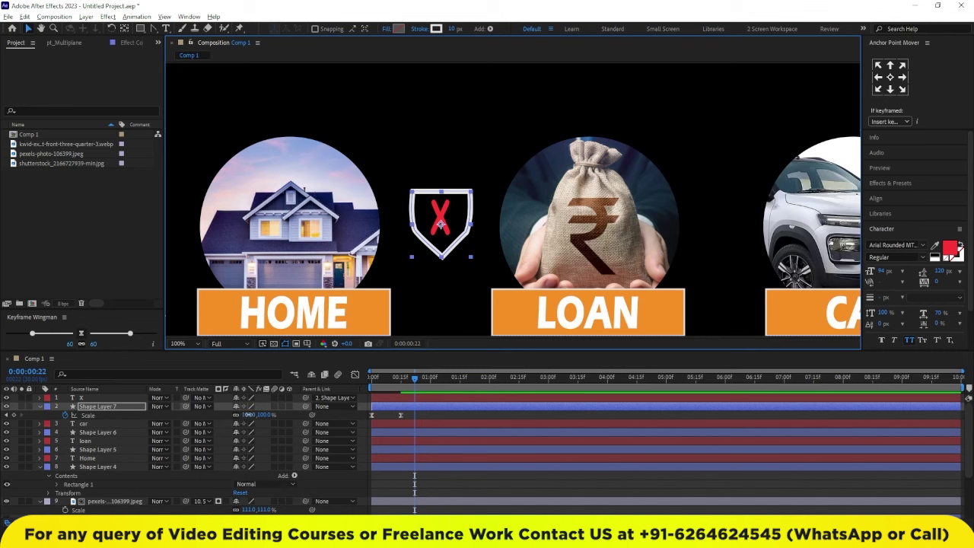
left_click_drag(250, 415, 226, 415)
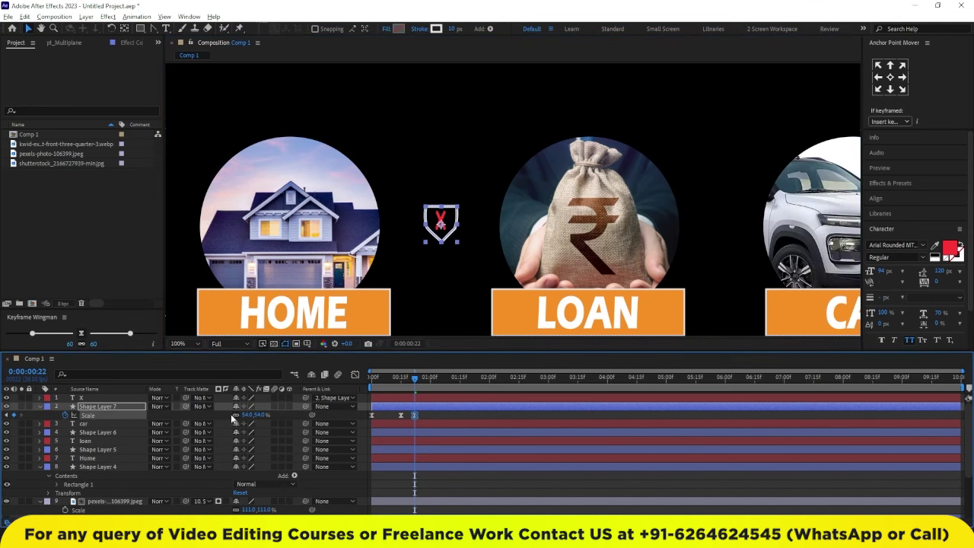
left_click(529, 92)
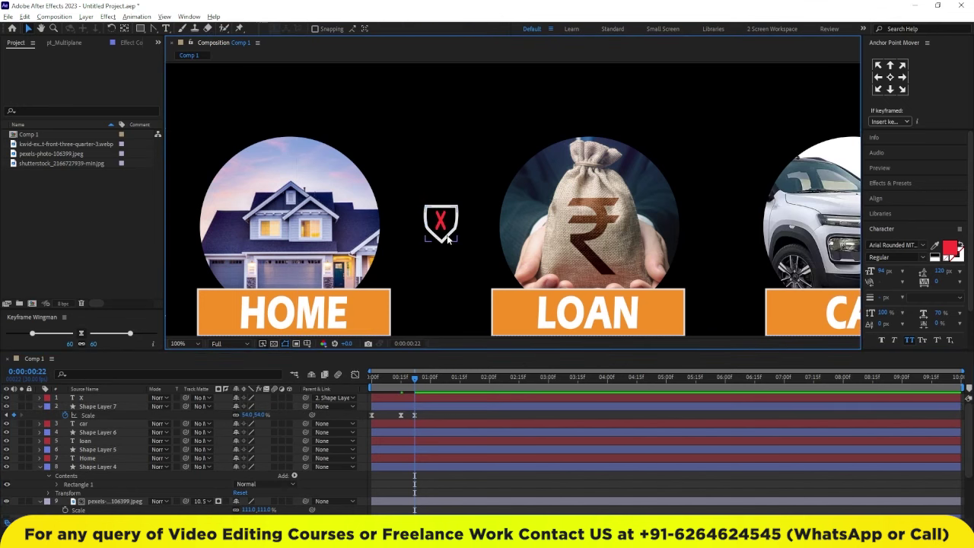
Step: Nudge the shield slightly lower and recentre the view against the reference video
left_click_drag(449, 239, 451, 248)
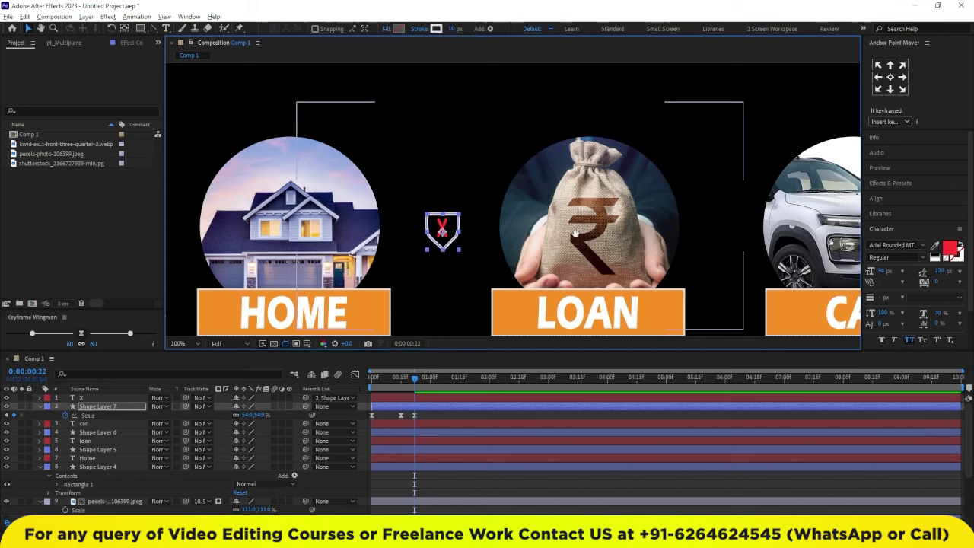
scroll(576, 233, "down", 4)
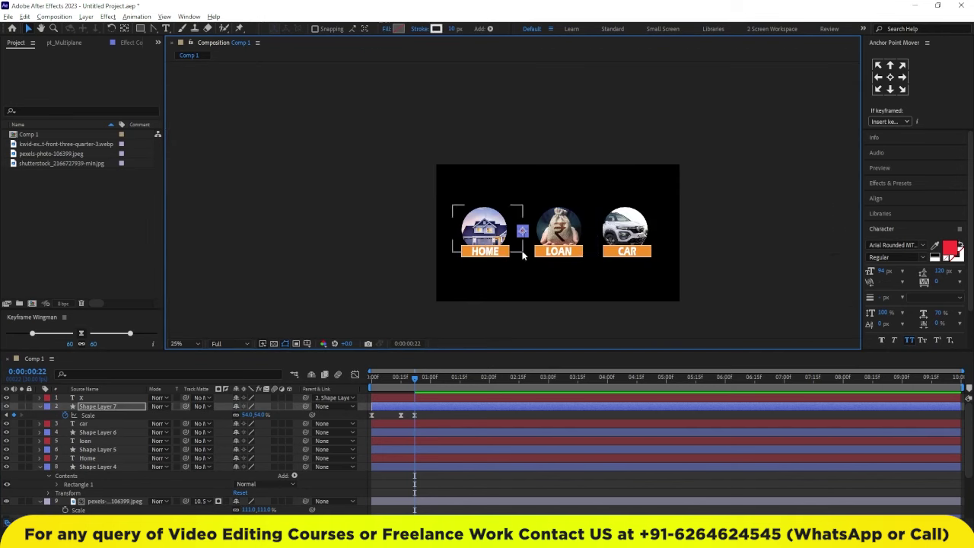
scroll(551, 244, "up", 2)
left_click_drag(658, 153, 581, 128)
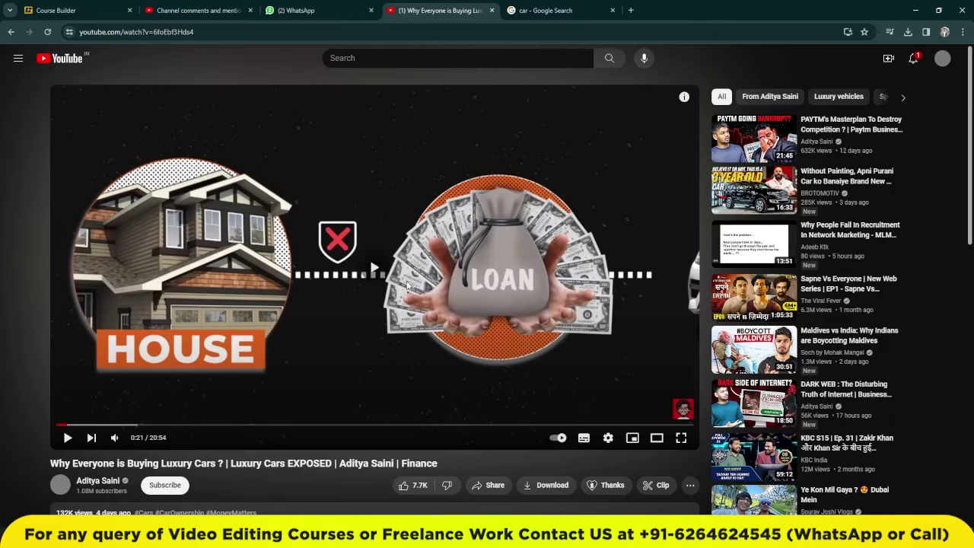
left_click(384, 272)
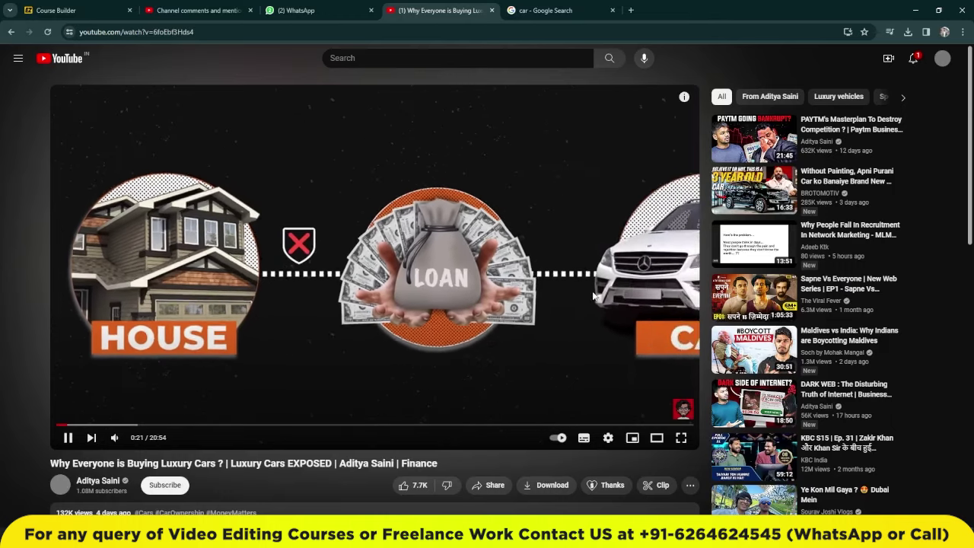
key("alt+Tab")
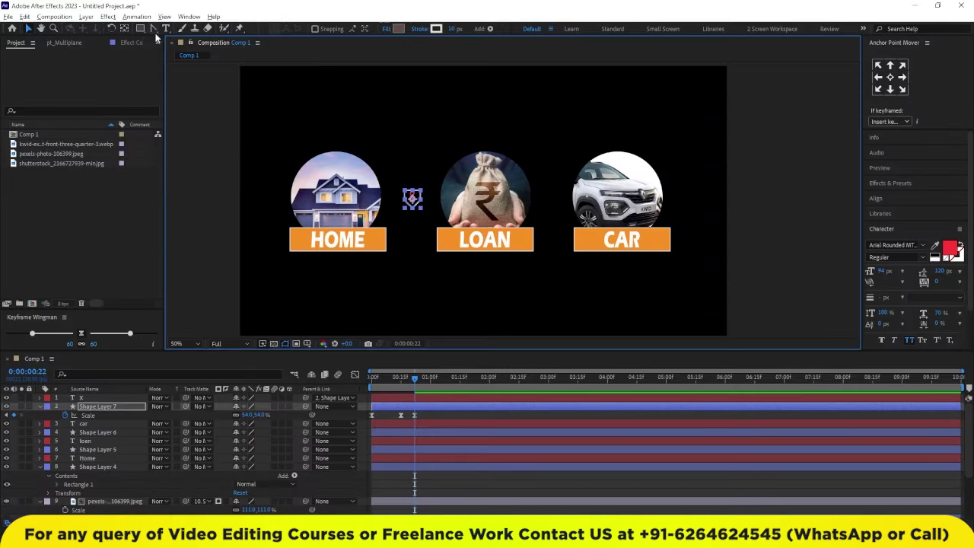
Step: Preview the shield's current pop-in animation with the layer deselected
left_click(153, 28)
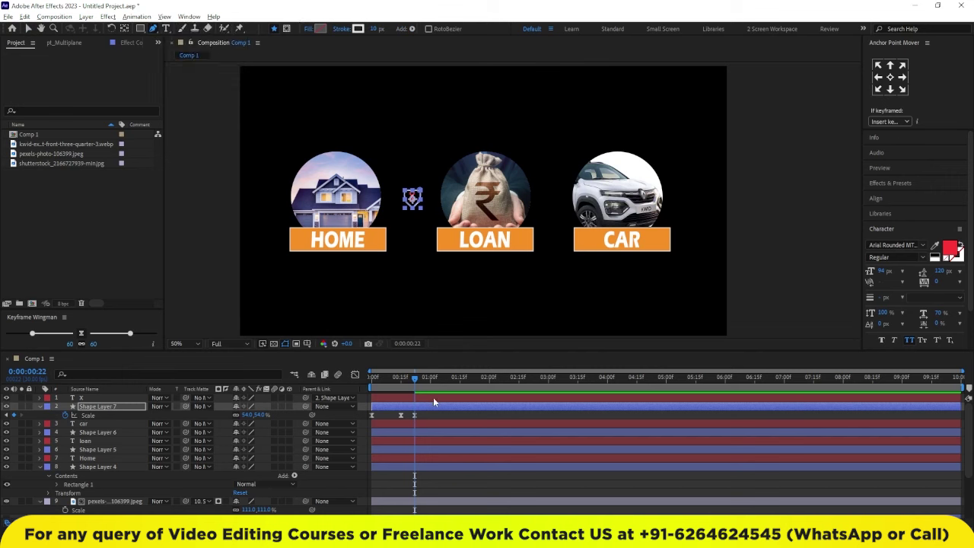
left_click(433, 415)
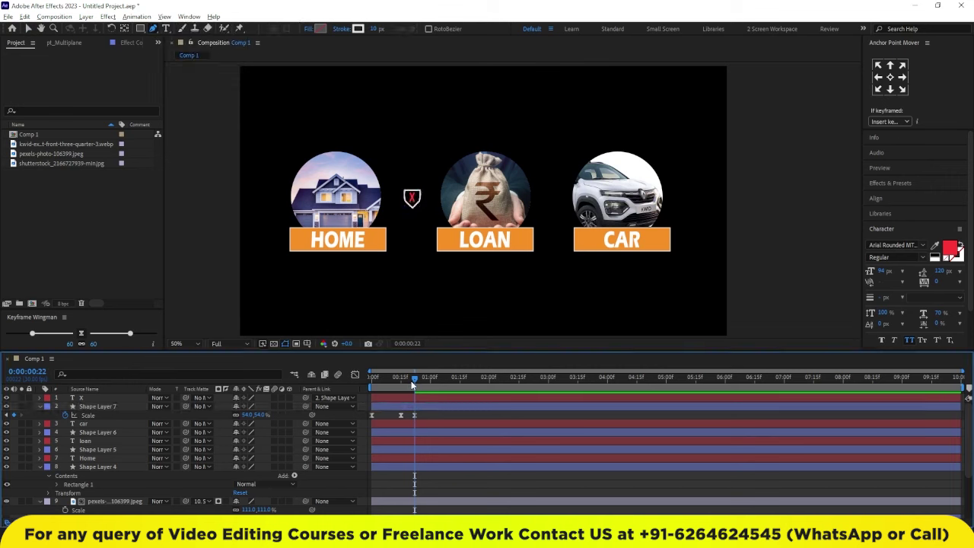
key("space")
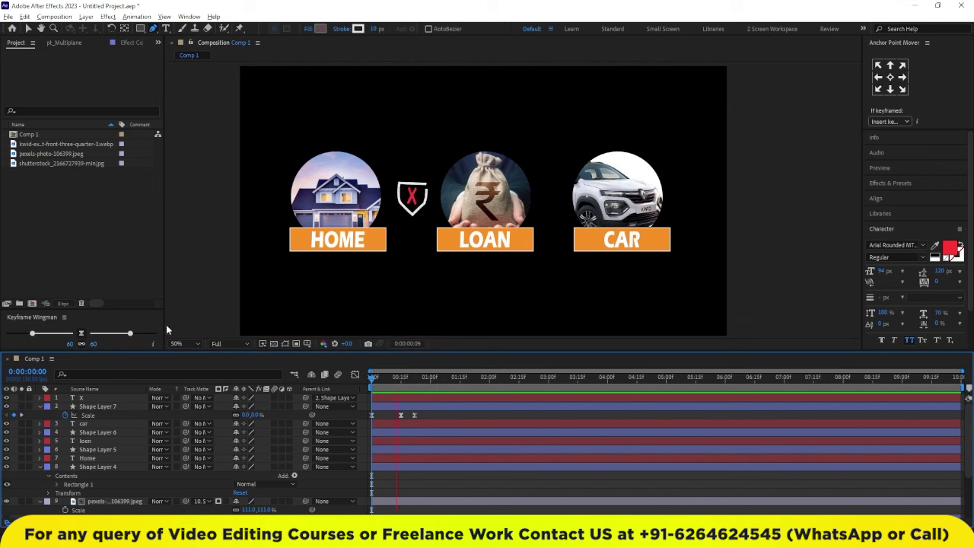
key("space")
Step: Move the 54% Scale keyframe earlier so the shield reaches it by frame 15
left_click(415, 415)
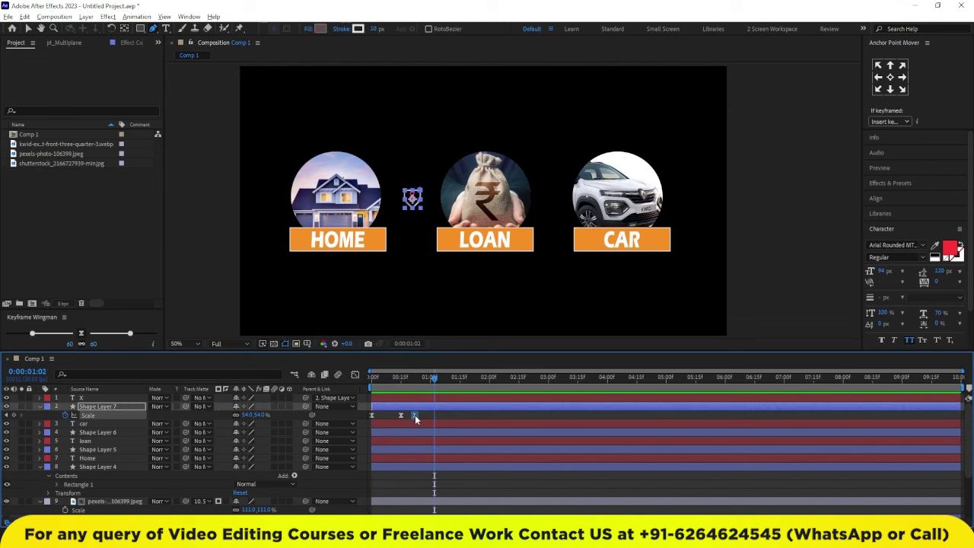
left_click(400, 416)
mouse_move(413, 415)
left_mouse_down()
mouse_move(397, 418)
mouse_move(397, 379)
left_mouse_up()
Step: Preview the retimed pop-in and place a new line's first point beside the house
key("space")
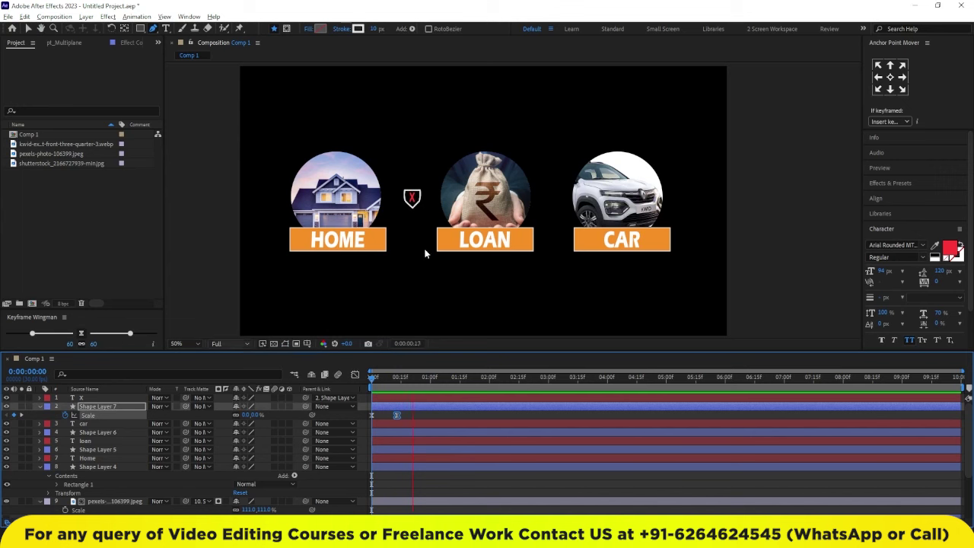
left_click(437, 417)
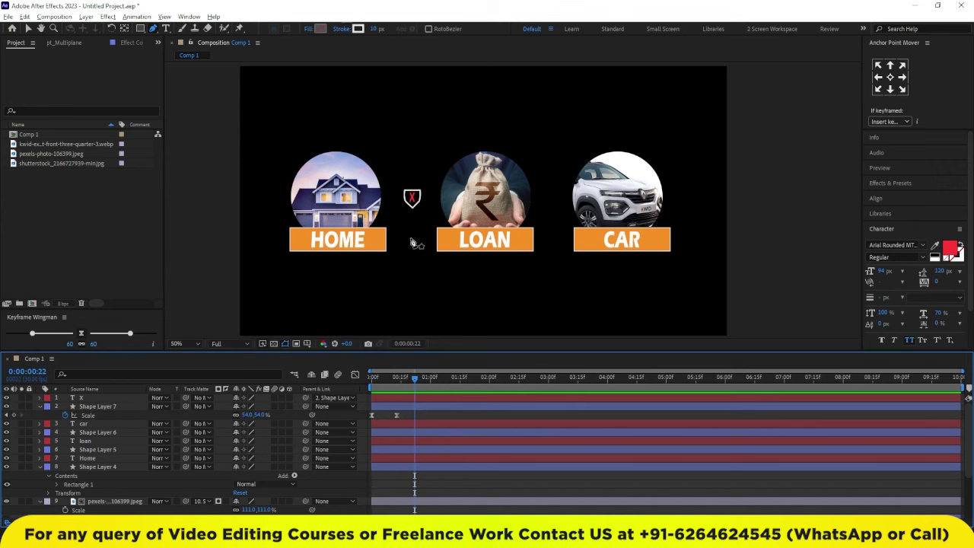
left_click(377, 213)
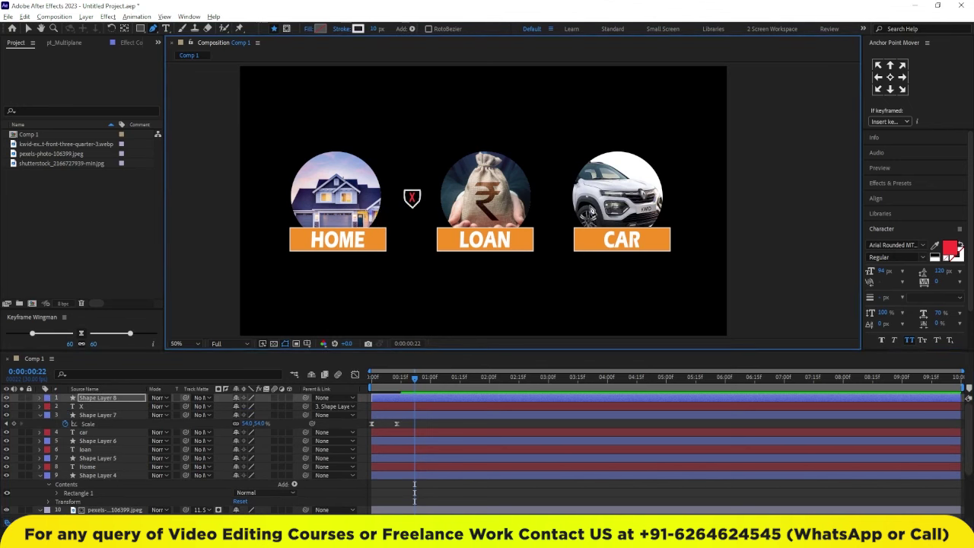
Step: End the line at the car circle and make its stroke dashed
left_click(586, 212)
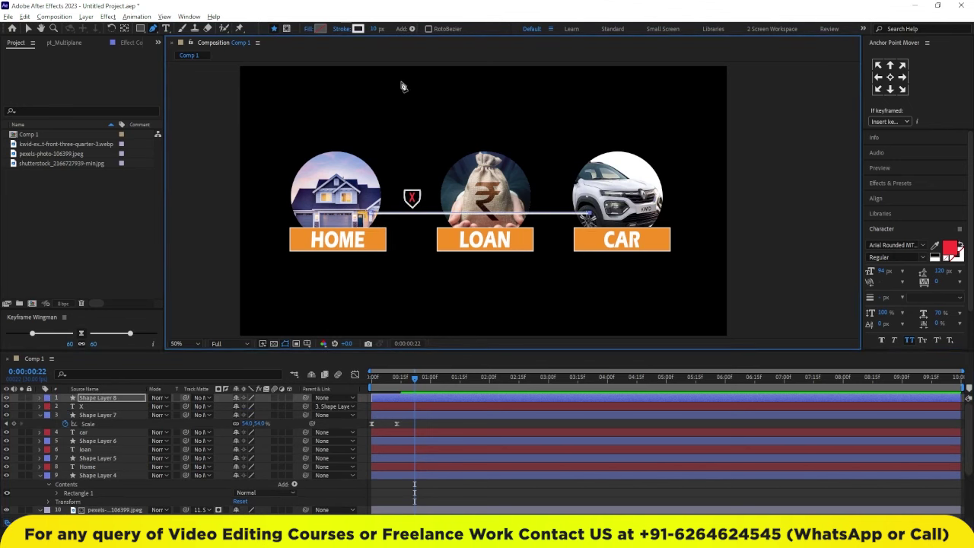
left_click(40, 398)
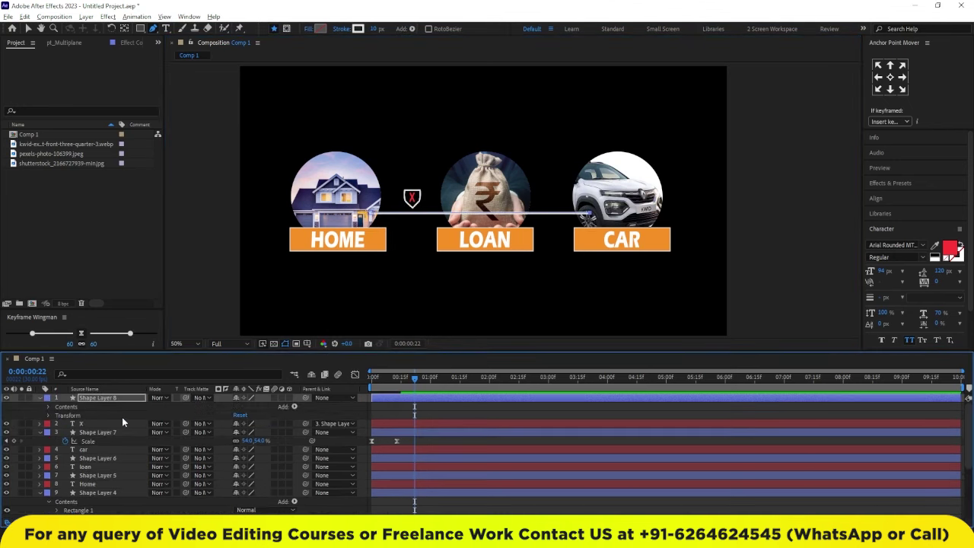
left_click(49, 406)
left_click(57, 415)
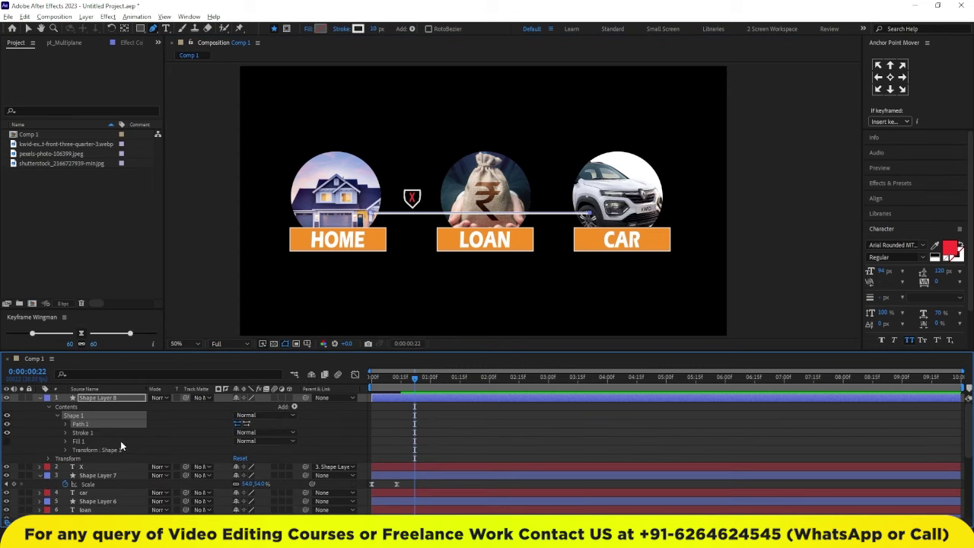
left_click(65, 433)
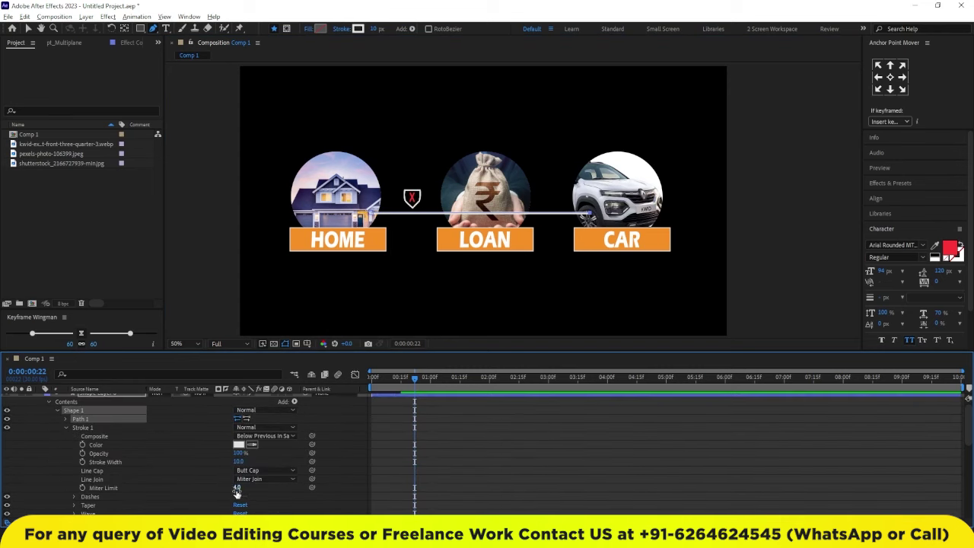
left_click(237, 496)
Step: Move the playhead to frame 15 and select Shape Layer 8
left_click(345, 481)
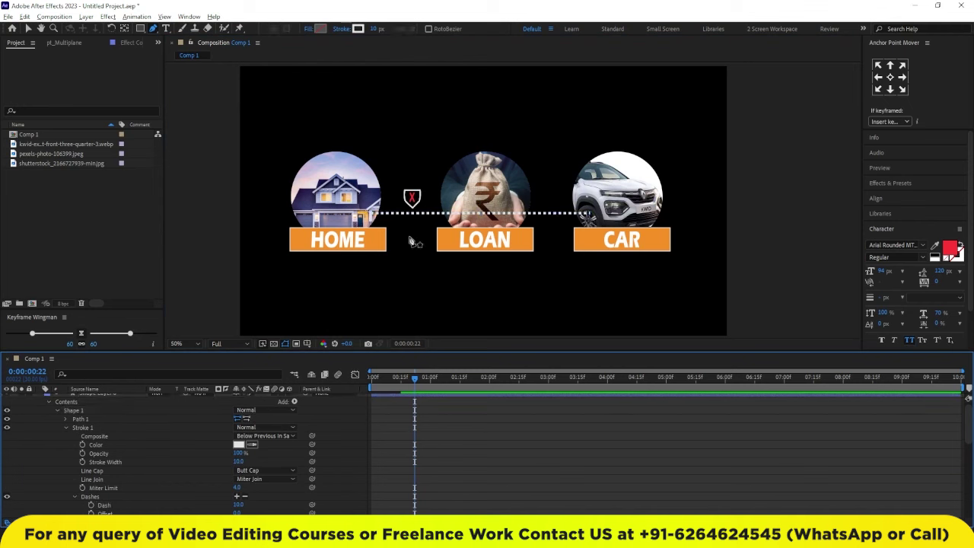
left_click_drag(406, 378, 401, 378)
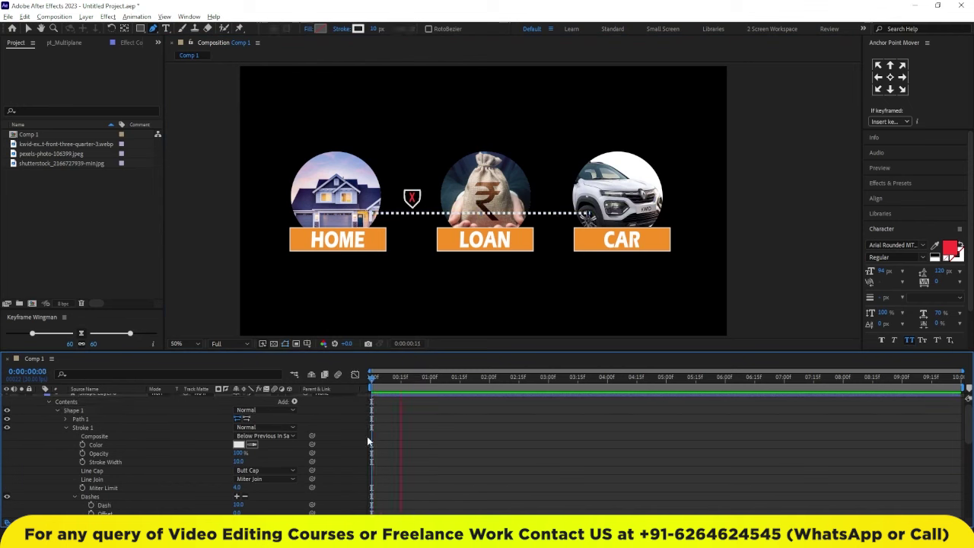
left_click(90, 393)
Step: Add Trim Paths to the dashed line, Shape Layer 8
left_click(39, 397)
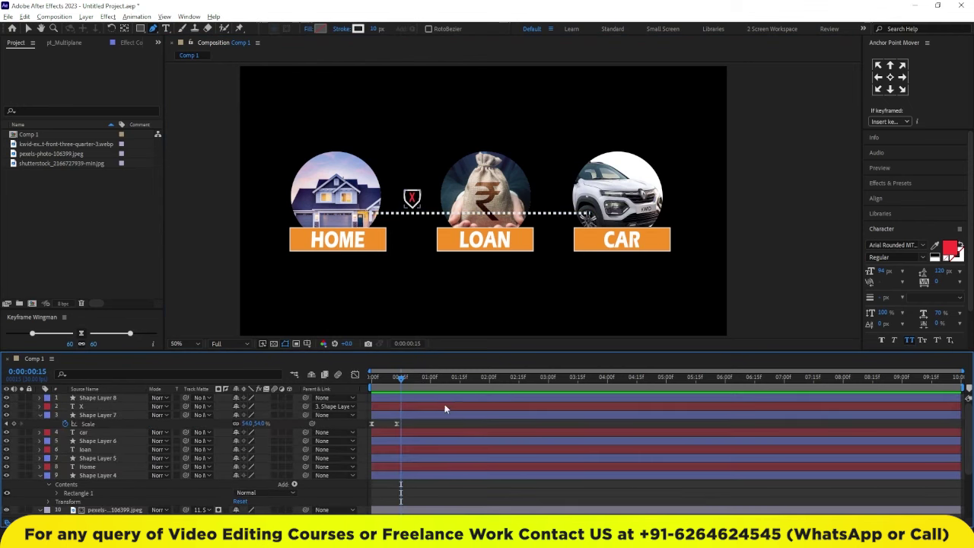
left_click(412, 29)
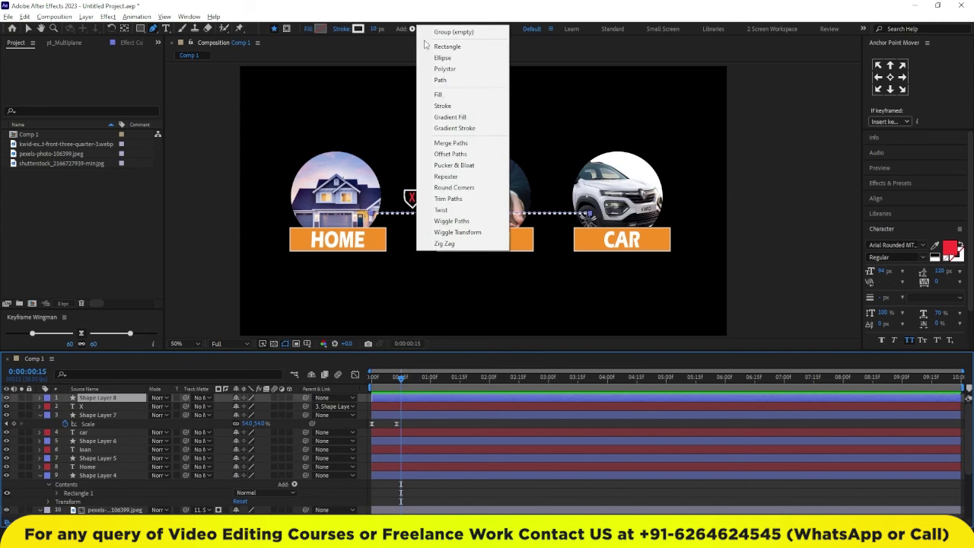
left_click(460, 200)
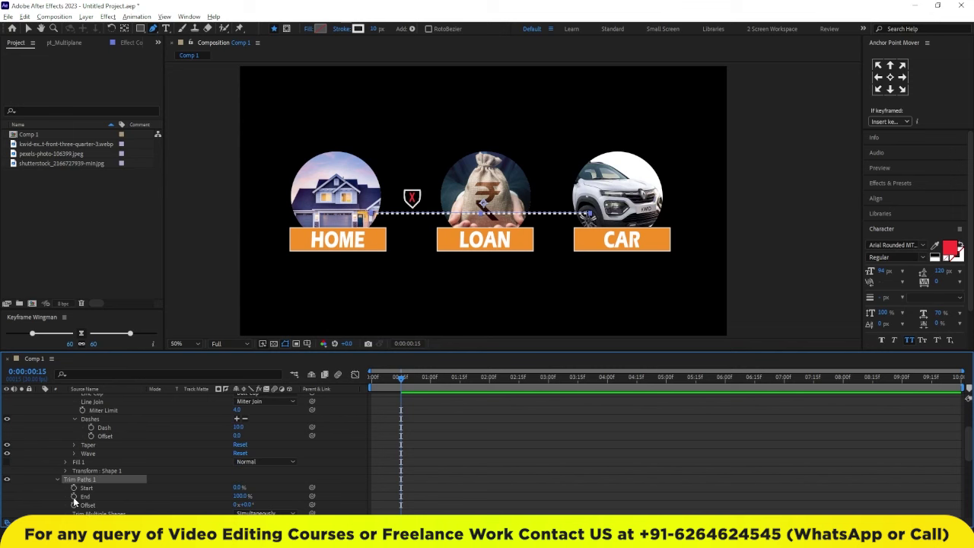
Step: Keyframe Trim Paths End at 100% at 1:15 and 0% at the start, then preview
left_click(460, 381)
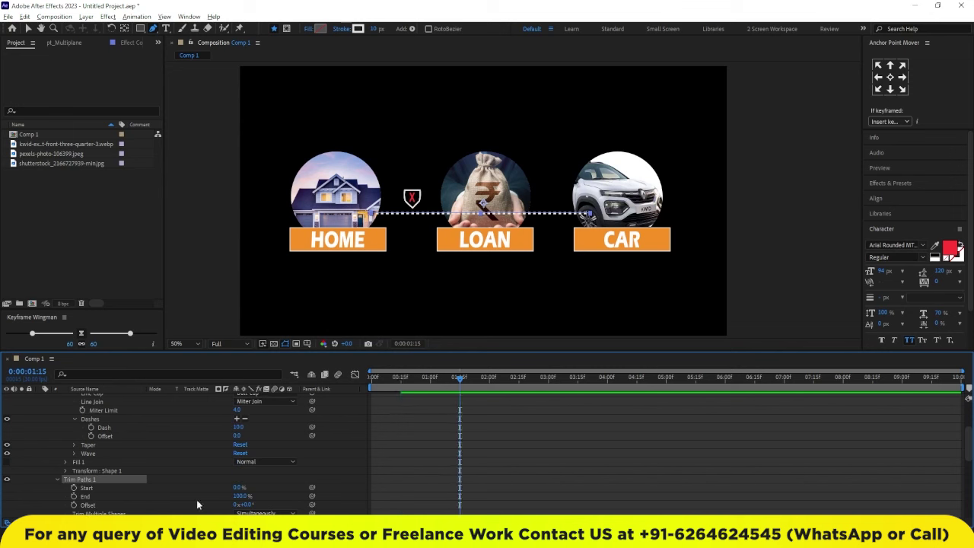
left_click(74, 495)
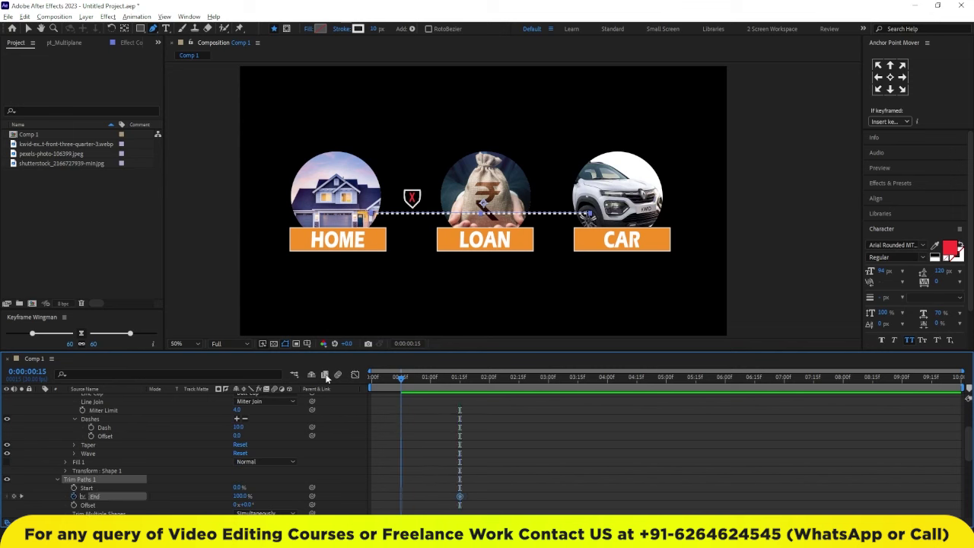
left_click_drag(411, 380, 371, 380)
left_click(239, 495)
type("0")
key("Return")
key("space")
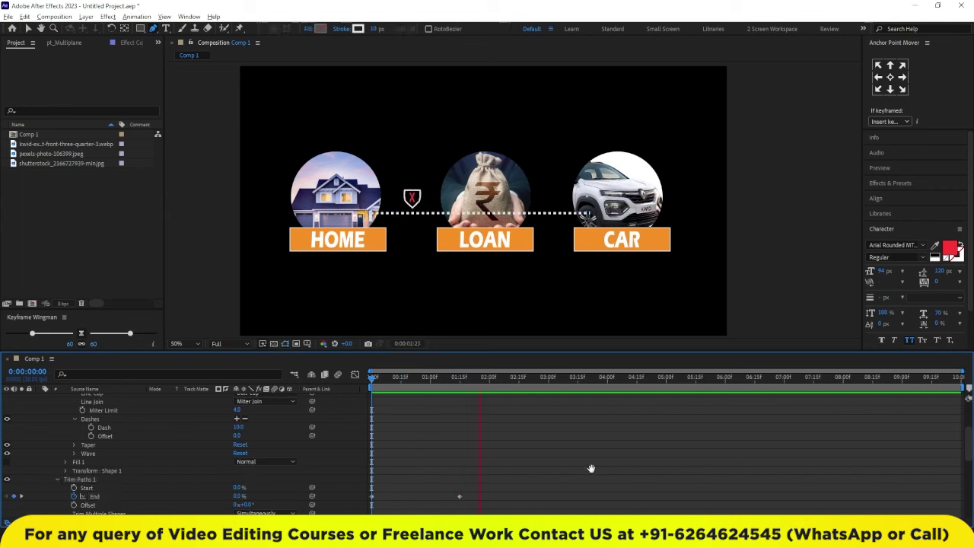
scroll(460, 479, "up", 5)
left_click(414, 398)
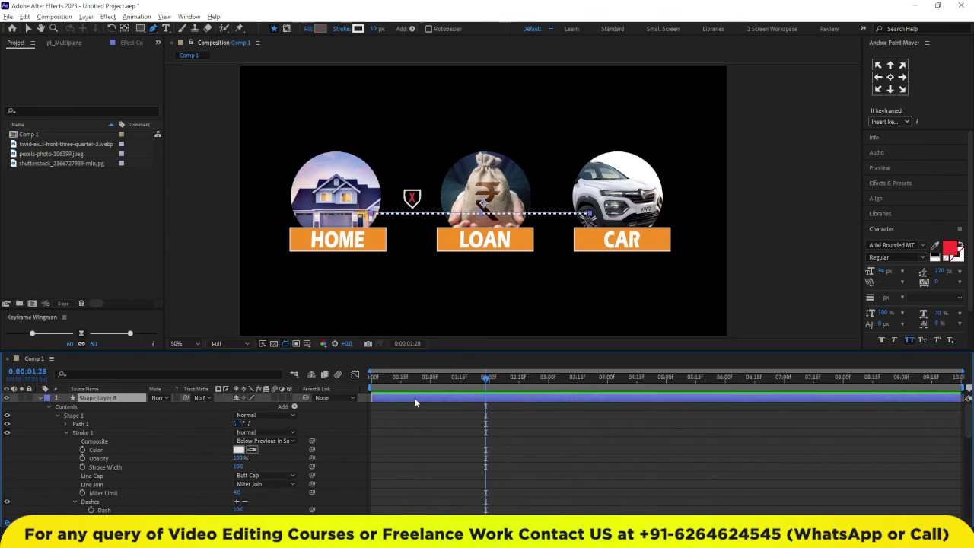
Step: Collapse the open layer properties and add a new Null Object, Null 1
key("u")
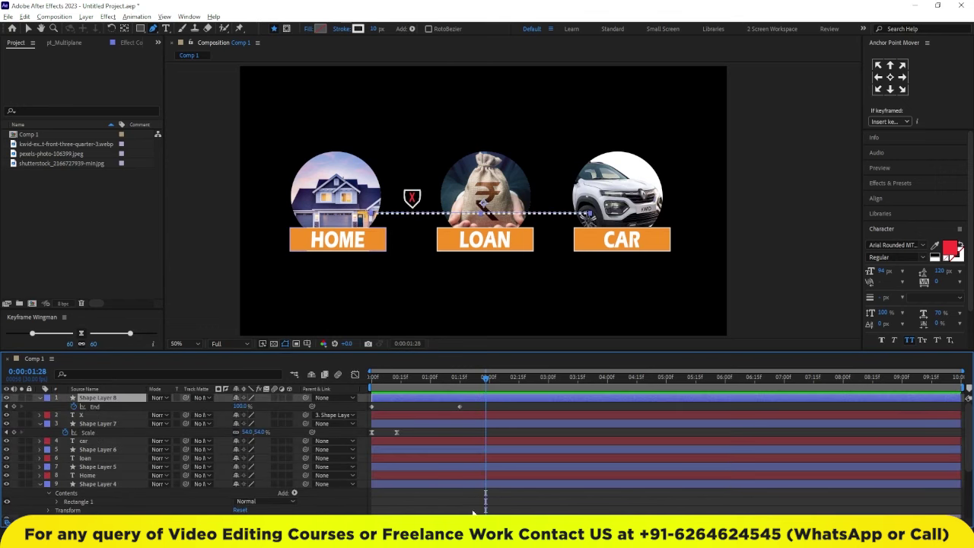
left_click(472, 515)
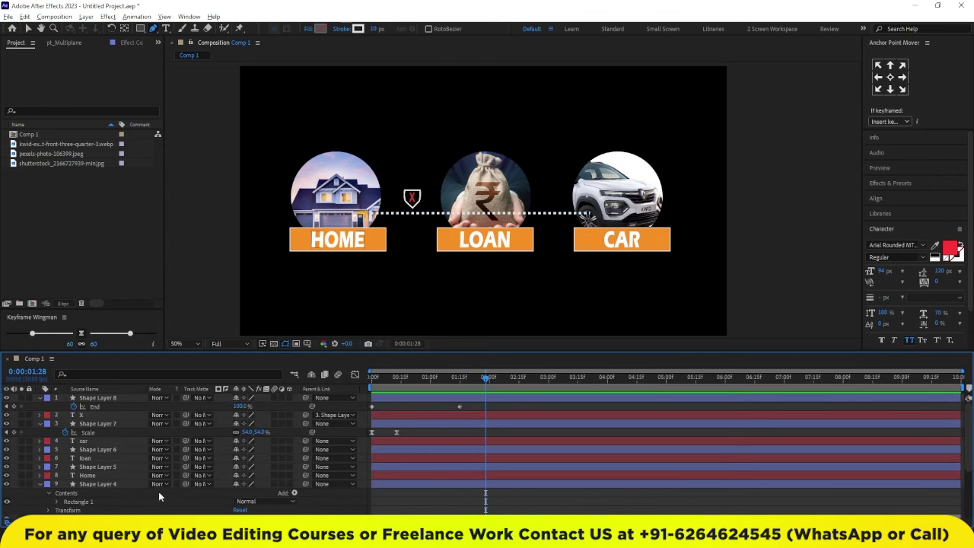
left_click(41, 486)
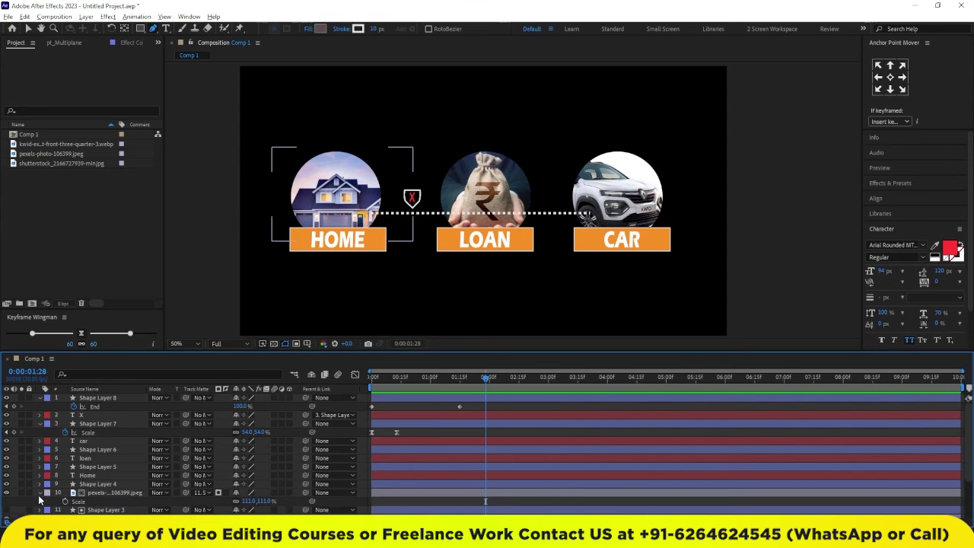
right_click(18, 503)
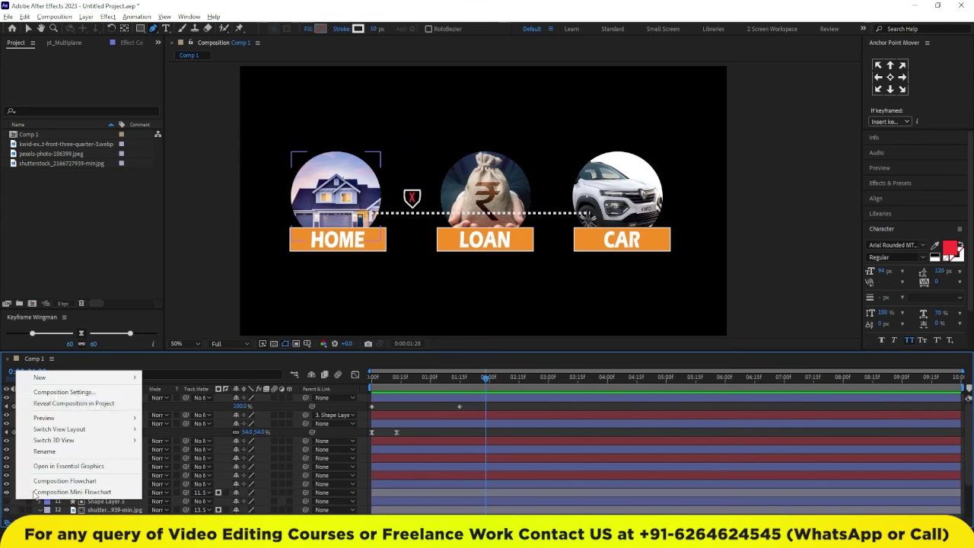
mouse_move(80, 378)
left_click(172, 437)
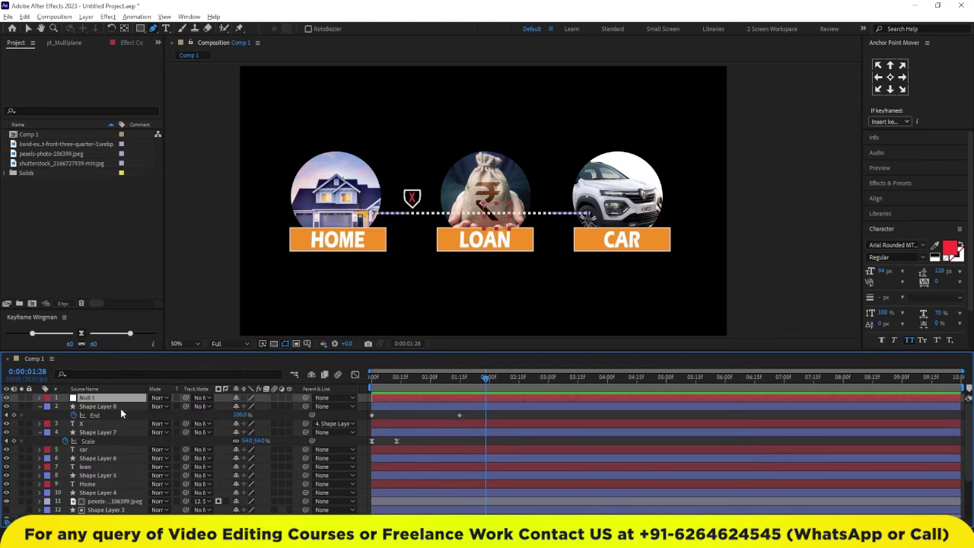
Step: Parent every layer except Null 1 and the X icon to Null 1, then go to 1:00
key("ctrl+a")
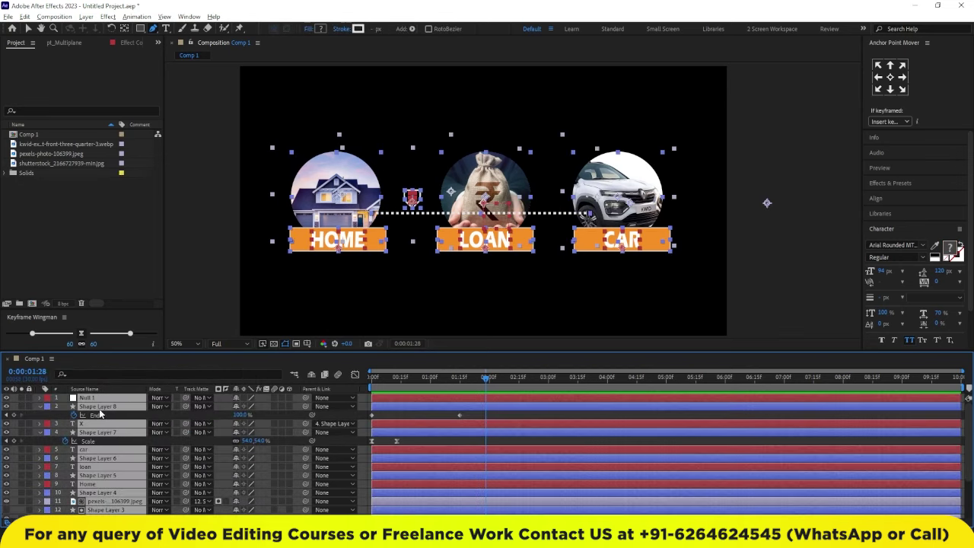
left_click(93, 401, "ctrl")
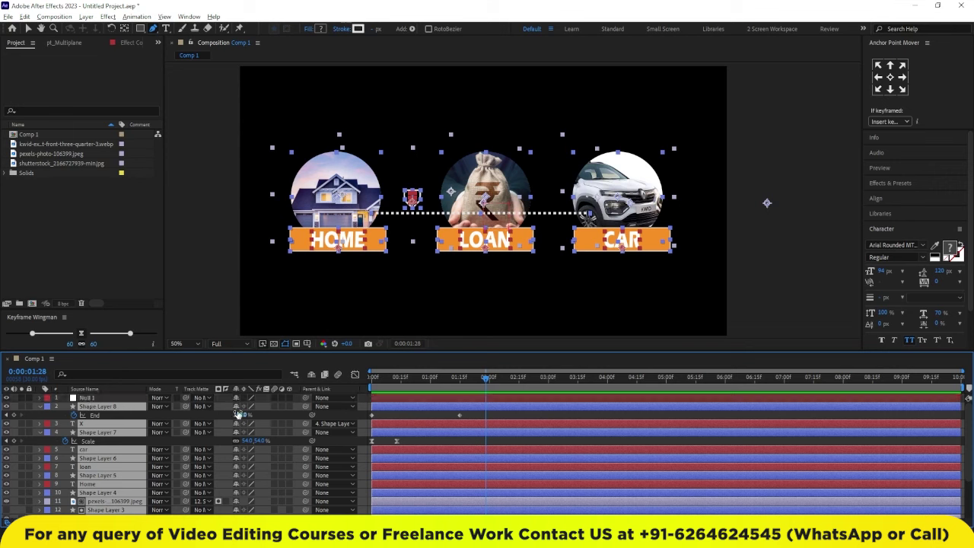
left_click(92, 424, "ctrl")
left_click_drag(305, 407, 97, 399)
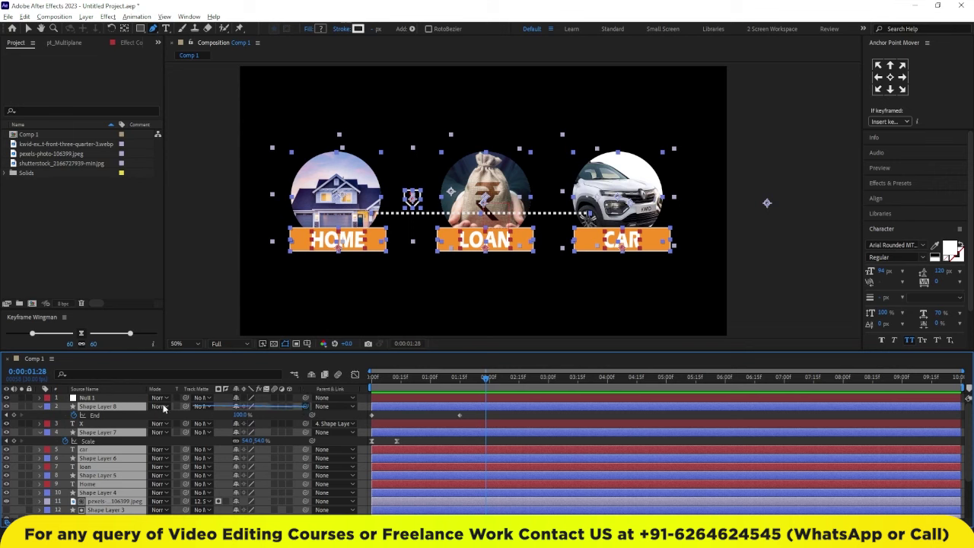
key("ctrl+shift+a")
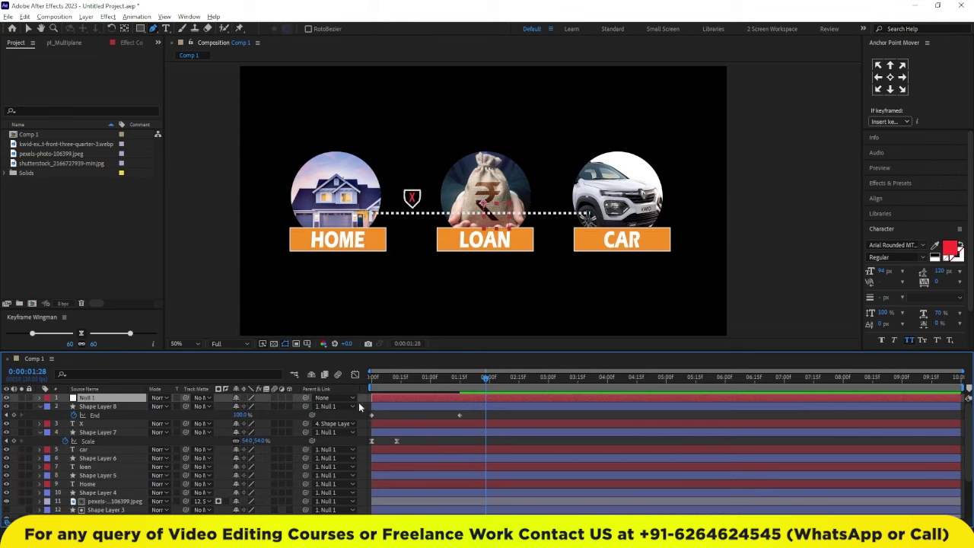
left_click_drag(453, 380, 430, 385)
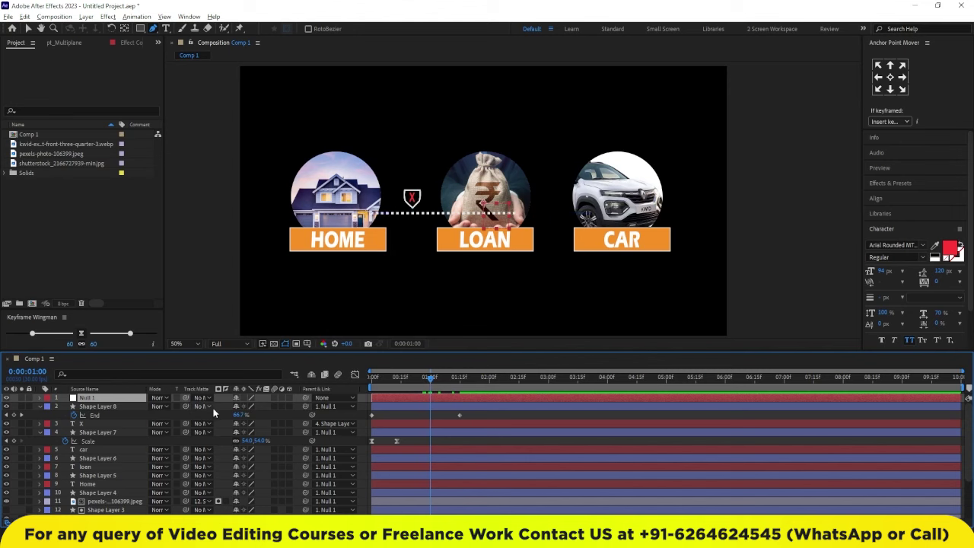
Step: Scrub Null 1's Scale to 188% to zoom on LOAN, then return to the start
key("s")
mouse_move(248, 405)
left_mouse_down()
mouse_move(334, 411)
mouse_move(297, 411)
left_mouse_up()
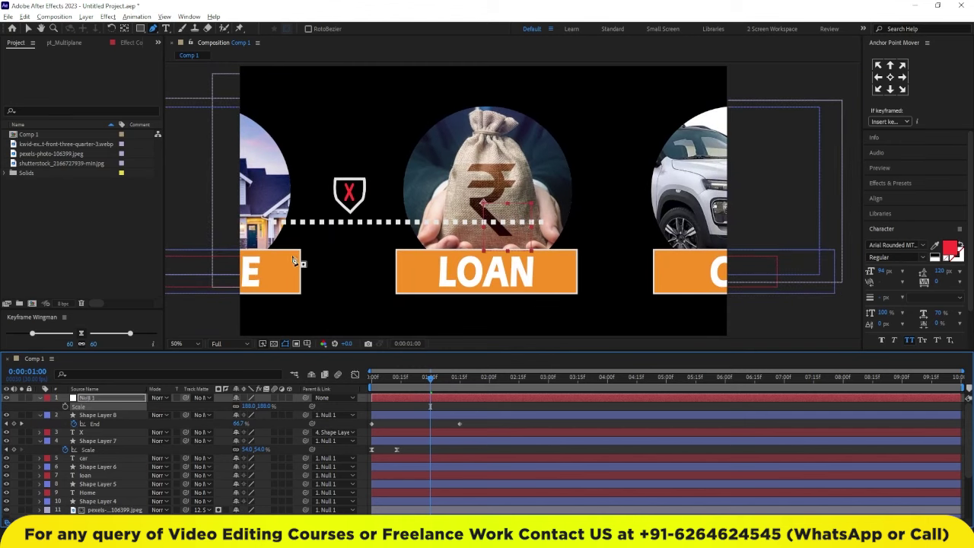
left_click_drag(431, 378, 372, 378)
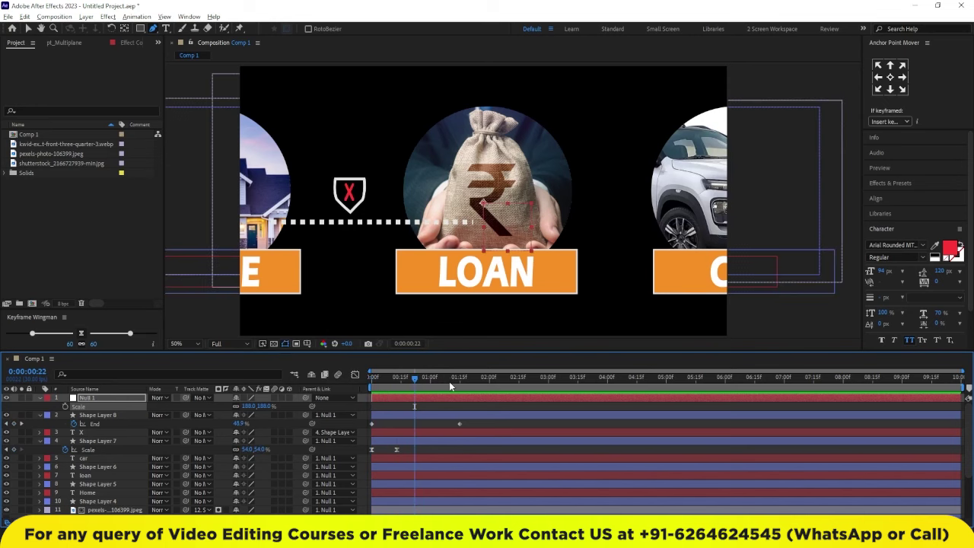
Step: Rewind the YouTube reference 5 seconds, view the Playback speed options, and resume from 0:16
key("Left")
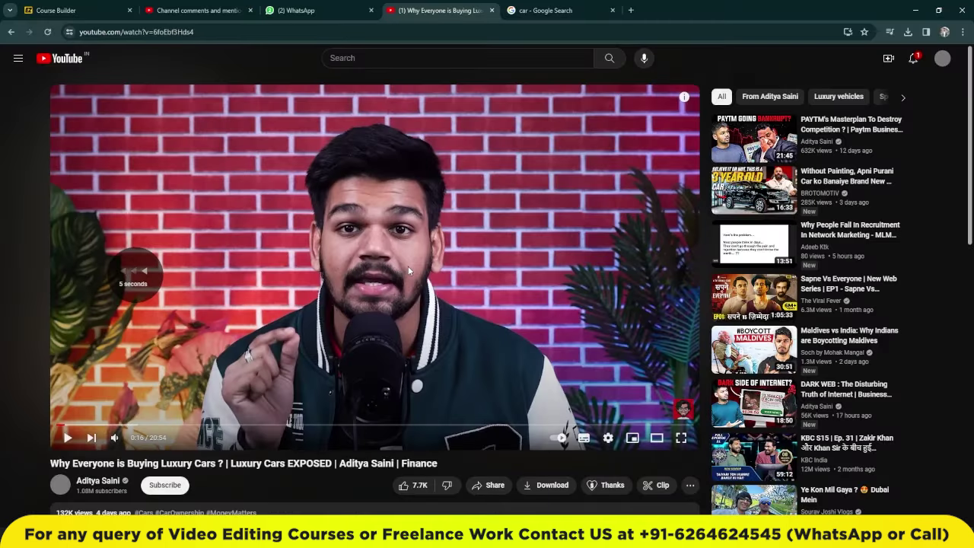
left_click(608, 438)
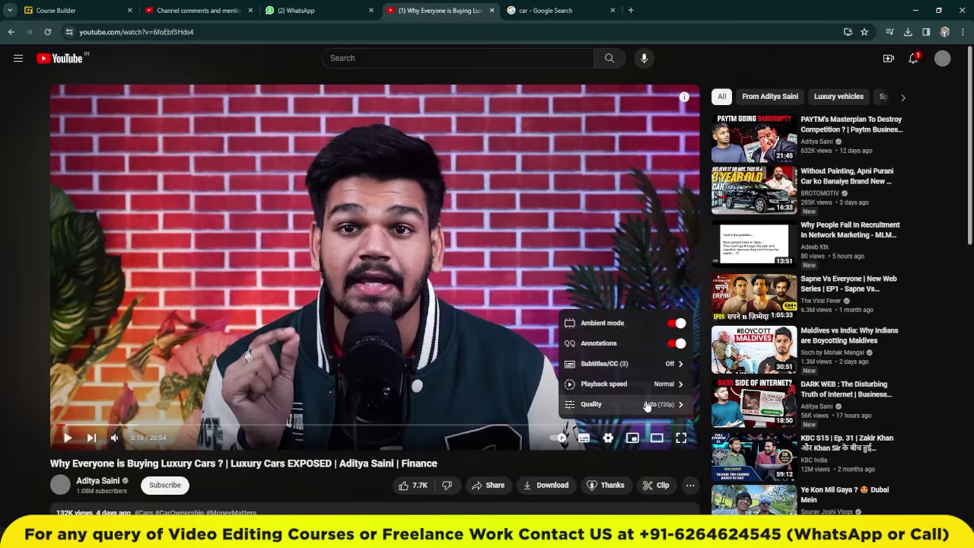
left_click(670, 384)
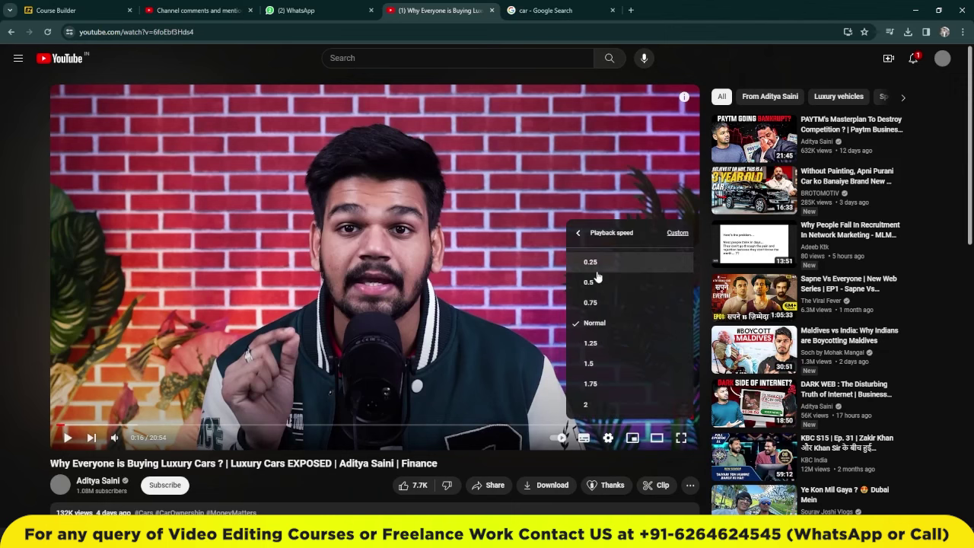
left_click(436, 290)
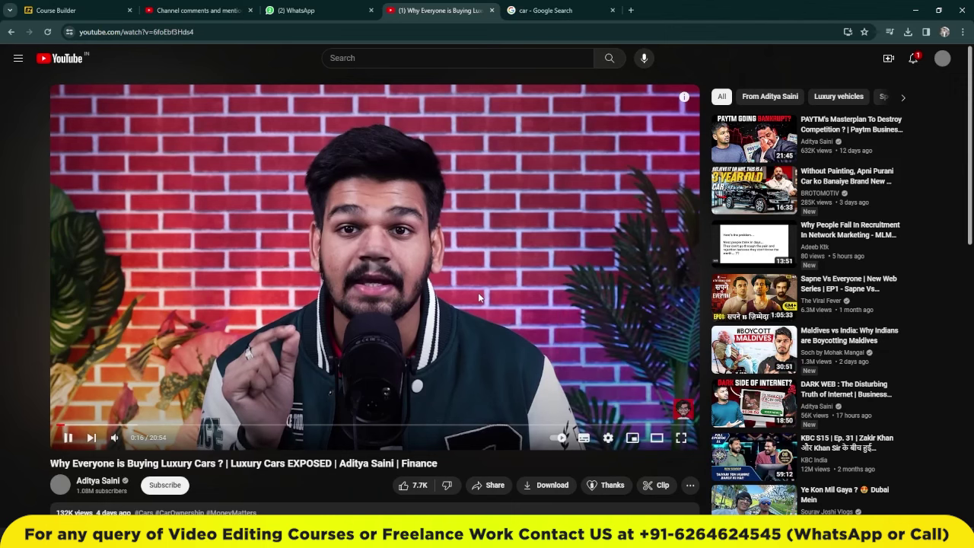
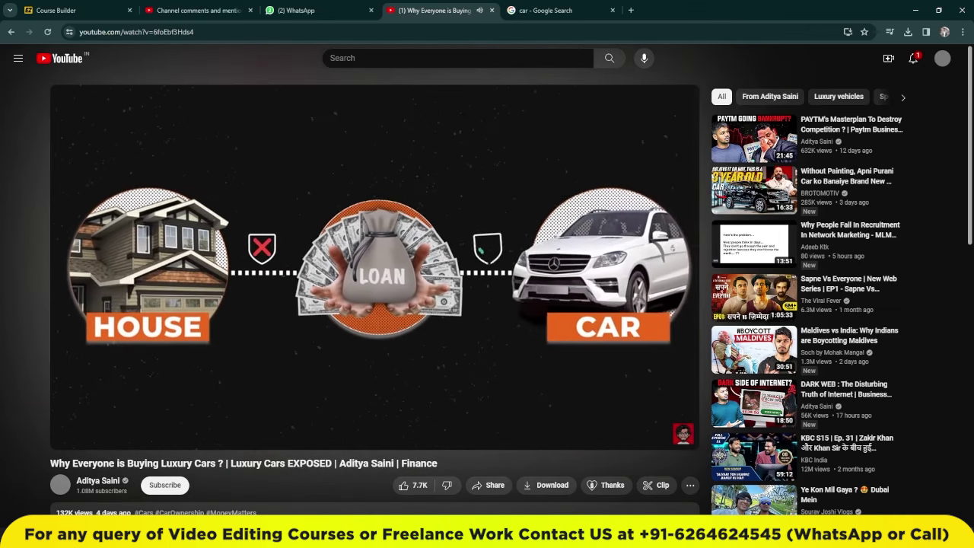
Step: Leave the YouTube reference video and return to the After Effects project
key("alt+Tab")
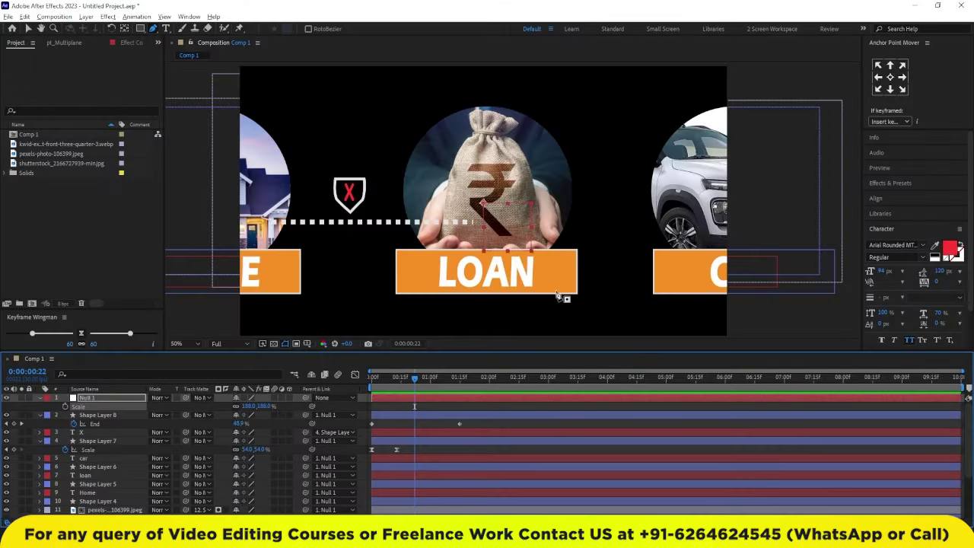
Step: Confirm the Null 1 rename and glance back at the reference video
left_click(428, 400)
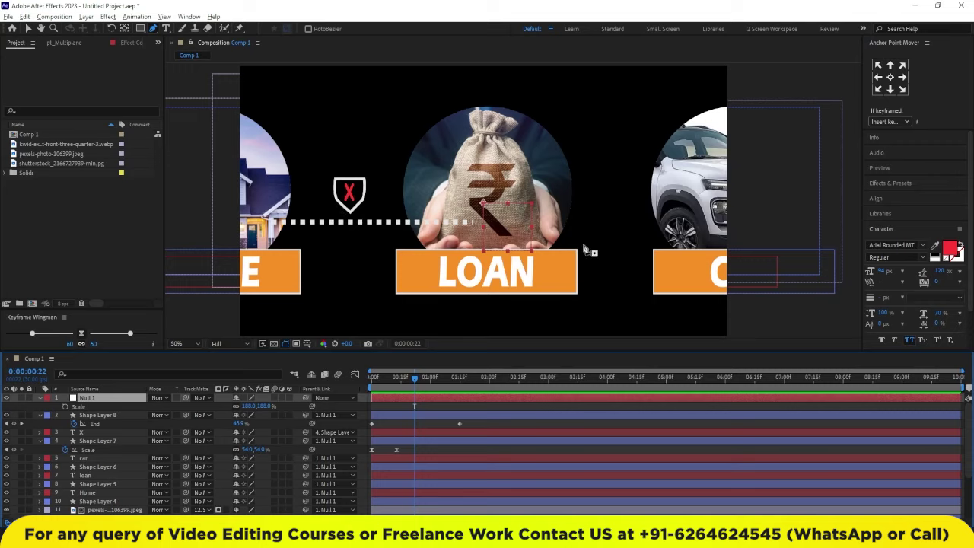
key("alt+Tab")
key("alt+Tab")
scroll(516, 260, "down", 1)
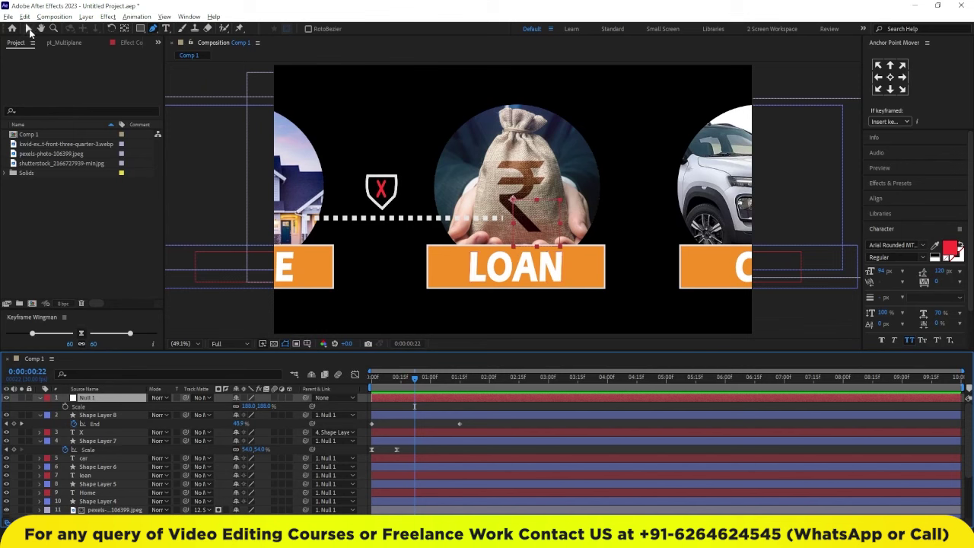
Step: Set Null 1's Scale to 100% so HOME, LOAN and CAR fit in Comp 1
left_click(29, 31)
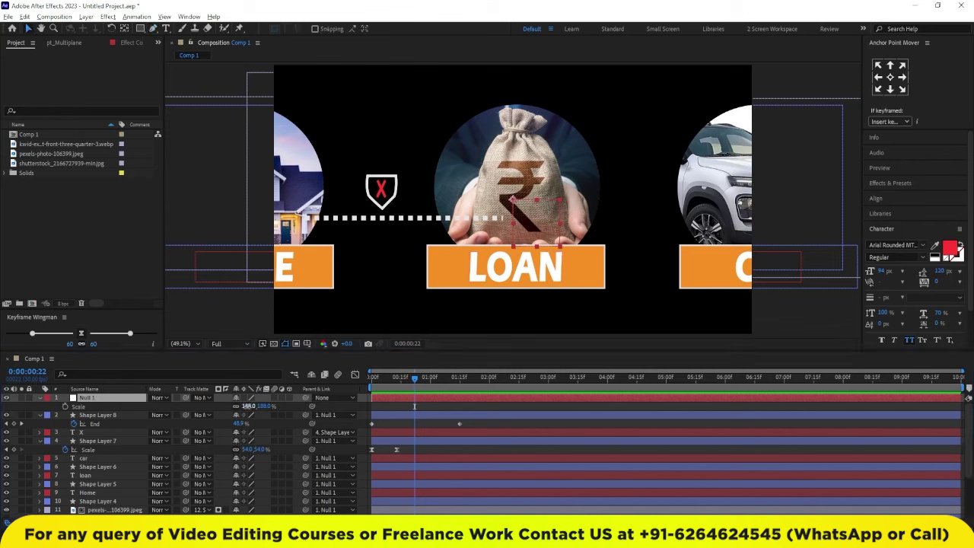
type("0")
key("Return")
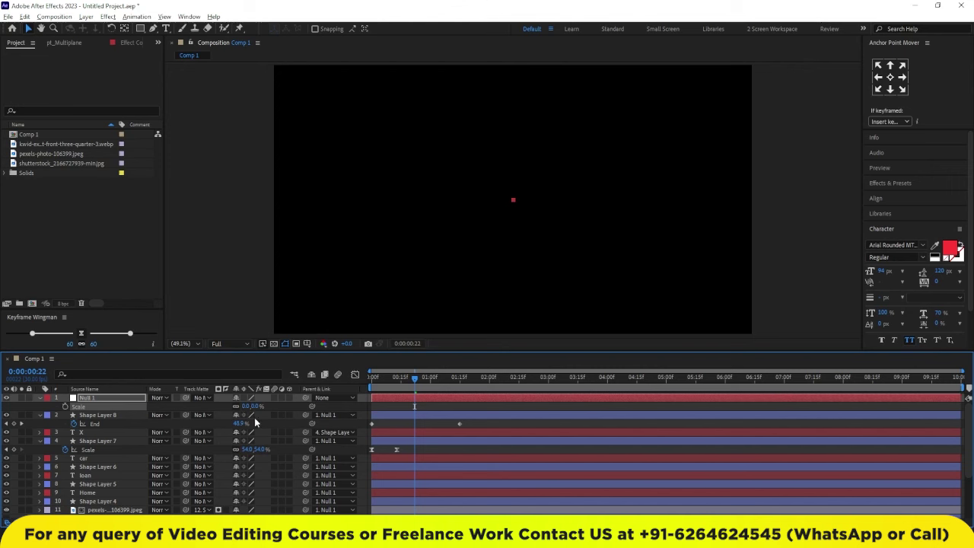
left_click(249, 405)
type("100")
key("Return")
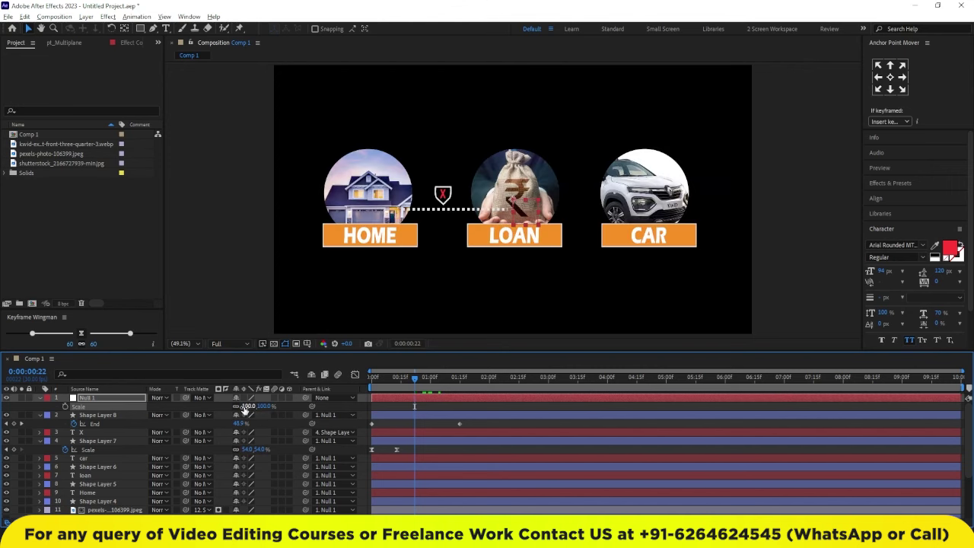
Step: Nudge the HOME photo, its circle shape and its label layers to the left
left_click(372, 179)
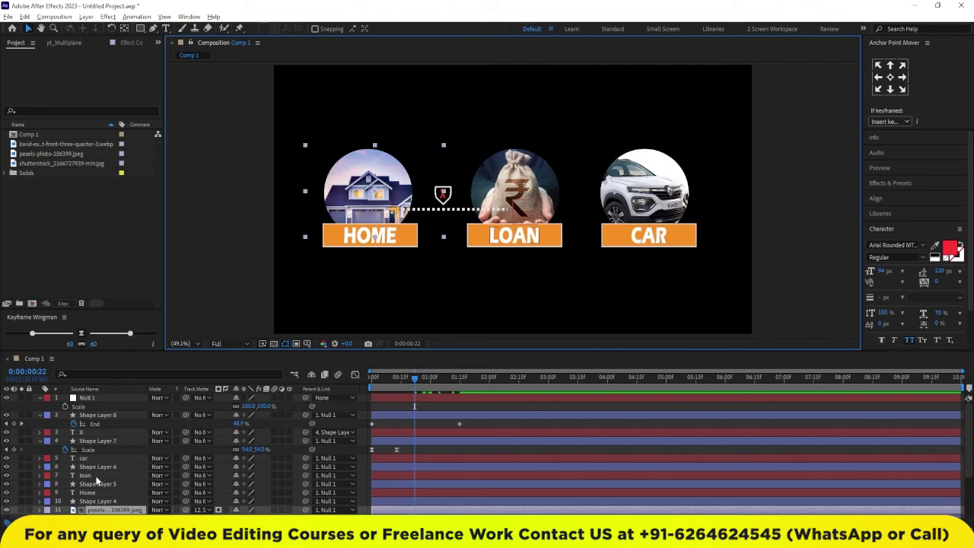
scroll(105, 471, "down", 3)
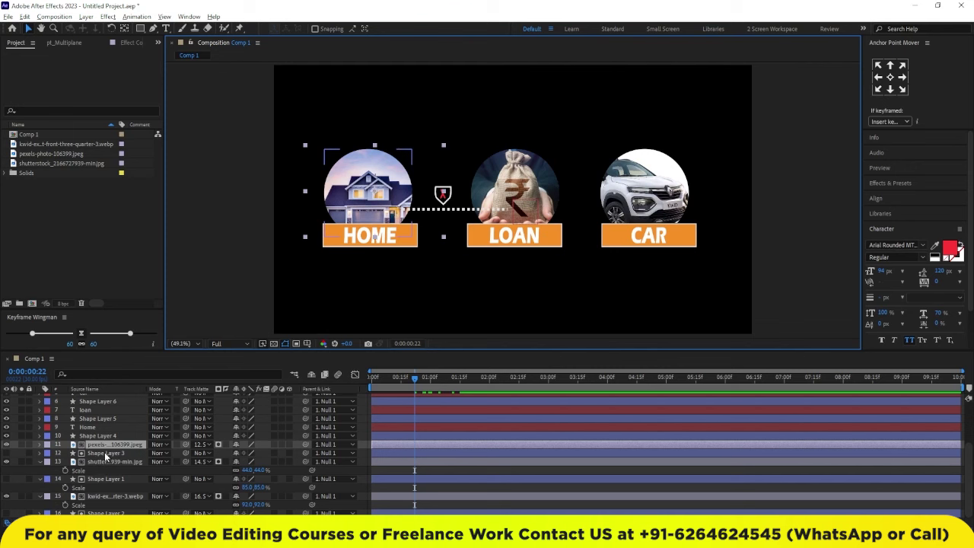
left_click(105, 454)
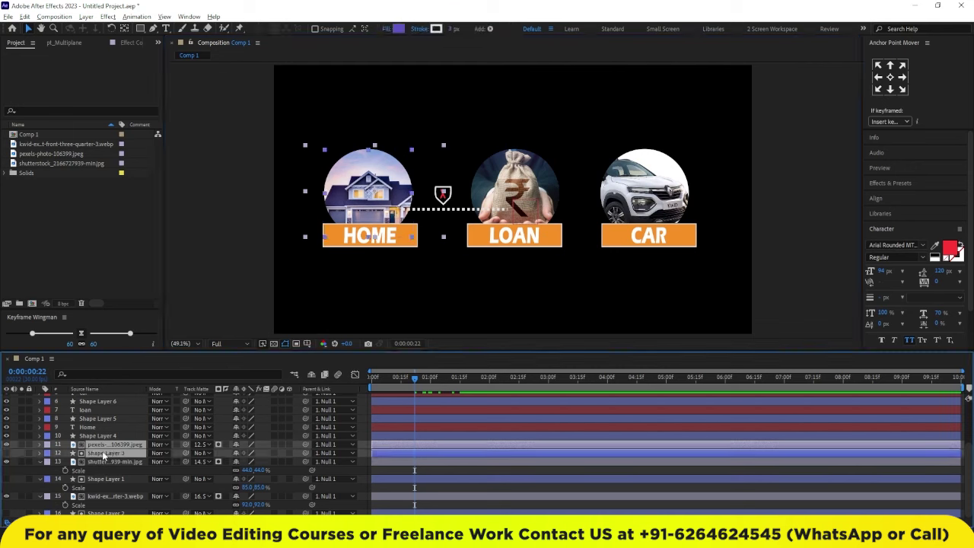
left_click(99, 436, "ctrl")
left_click(94, 427, "ctrl")
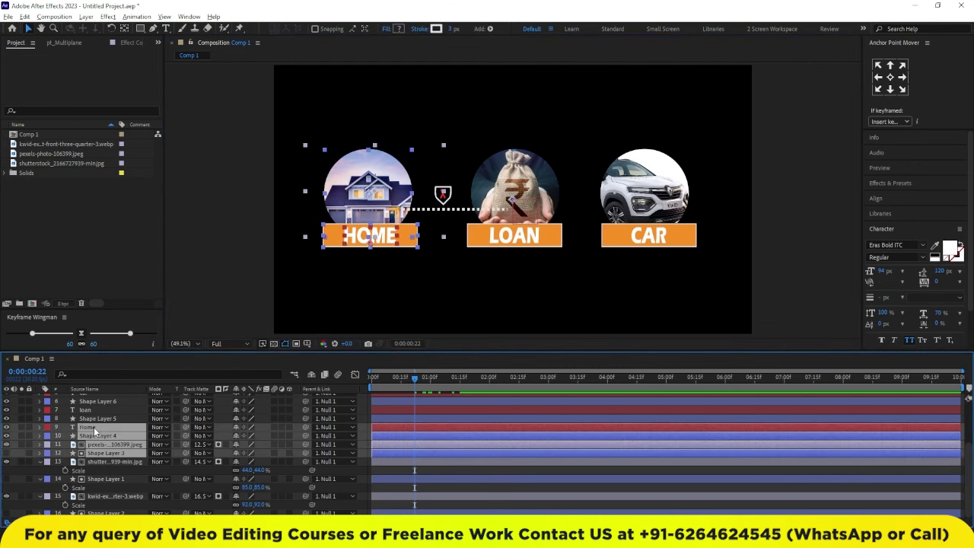
key("shift+Left")
key("shift+Left")
key("shift+Left")
key("shift+Left")
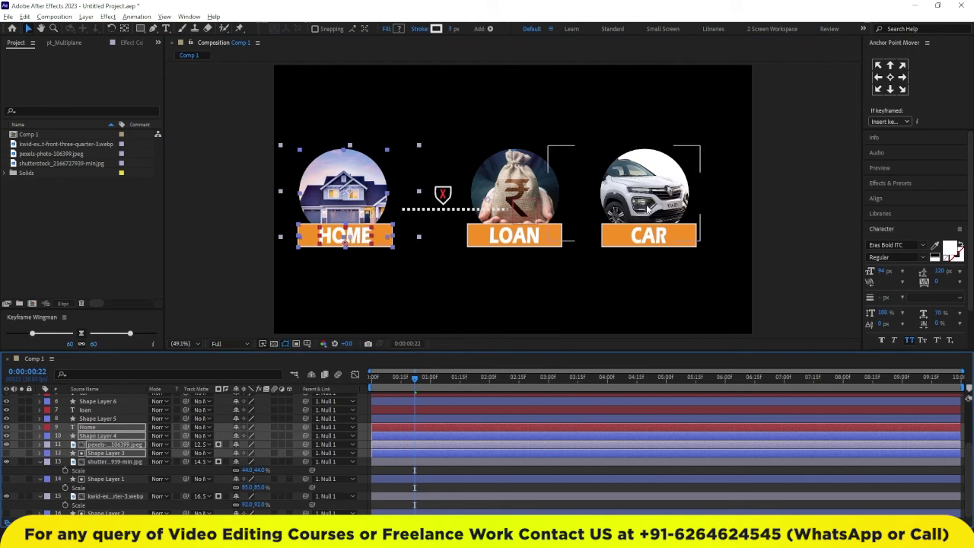
Step: Nudge the CAR photo, circle and label box further right, then select the LOAN photo
left_click(114, 496)
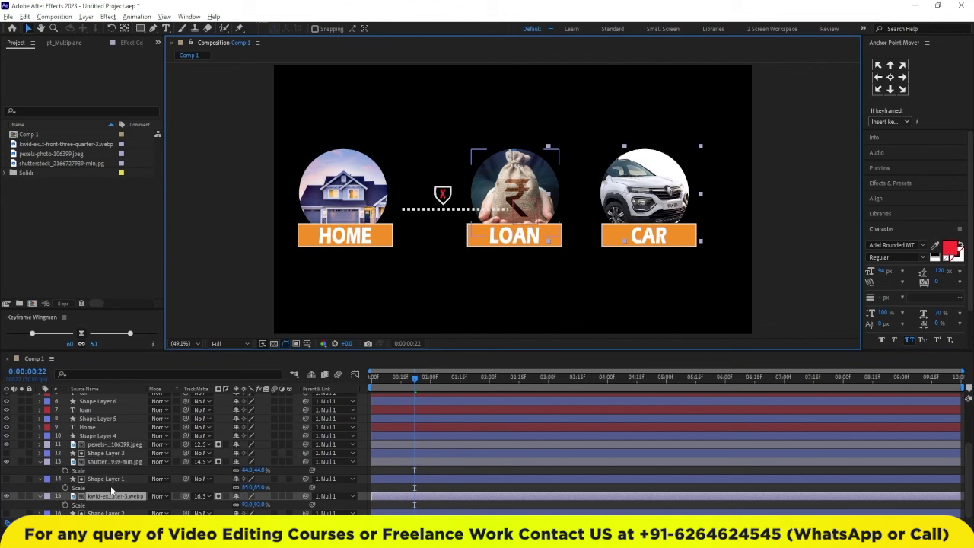
left_click(107, 512, "ctrl")
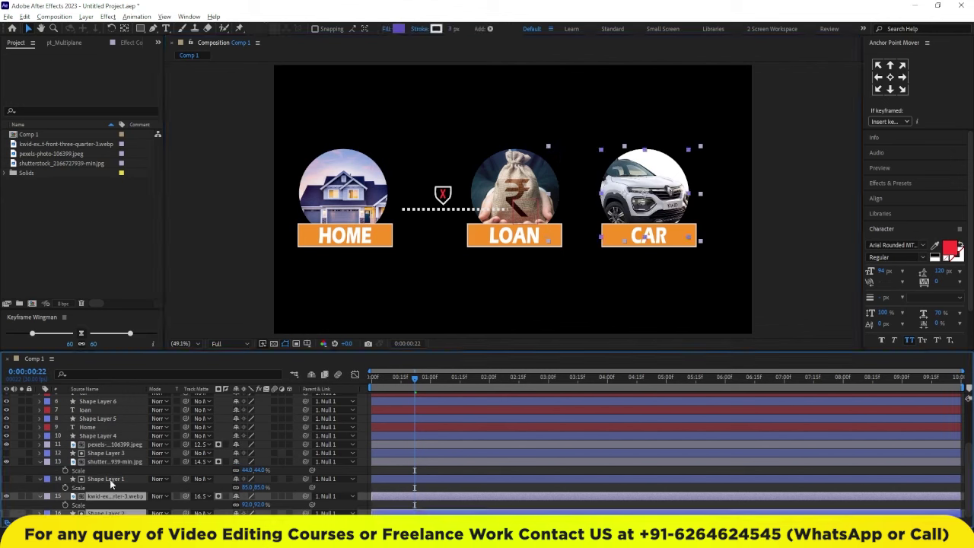
left_click(96, 401, "ctrl")
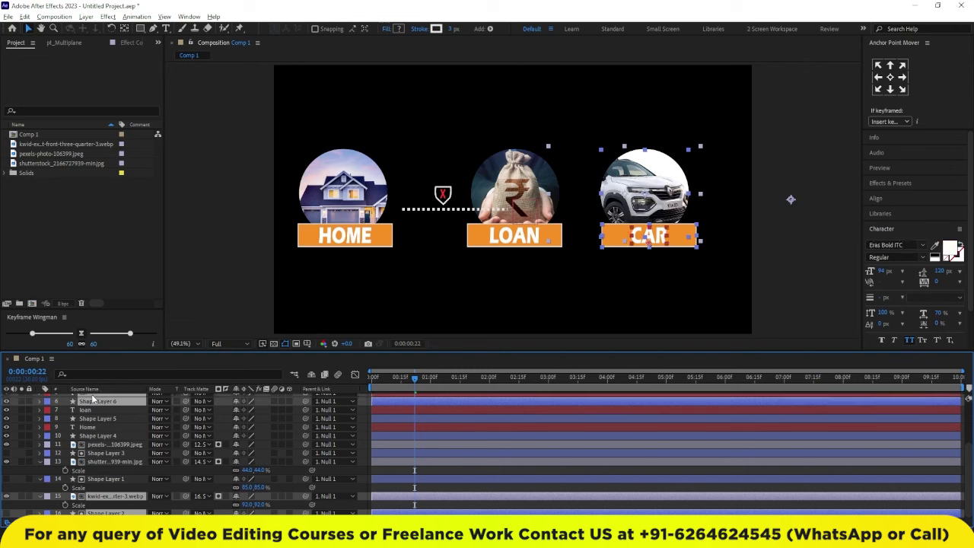
key("shift+Right")
key("shift+Right")
key("shift+Right")
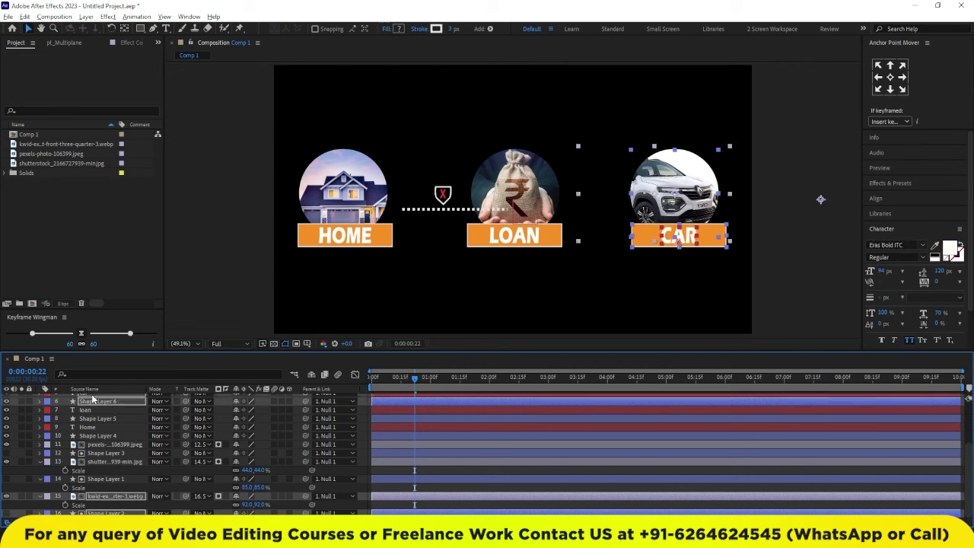
key("shift+Right")
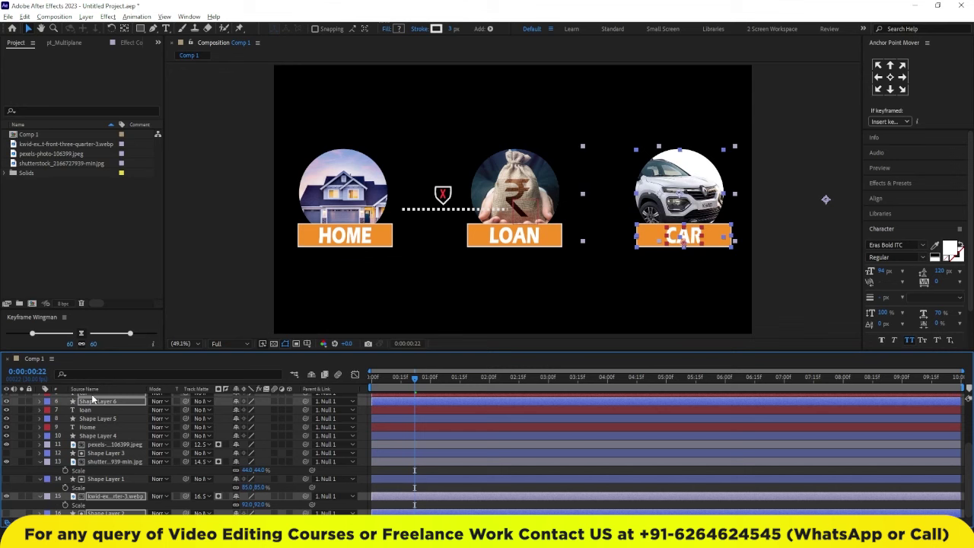
left_click(789, 299)
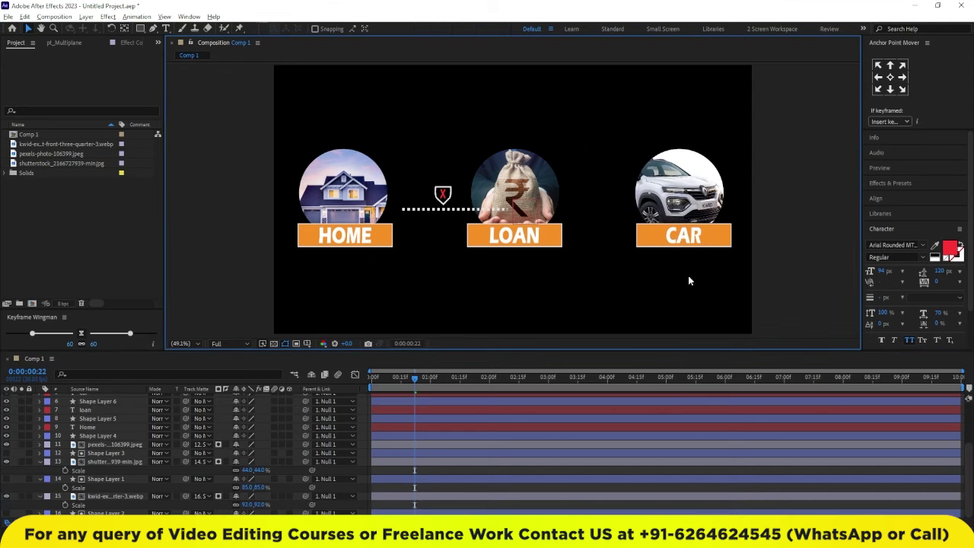
left_click(431, 206)
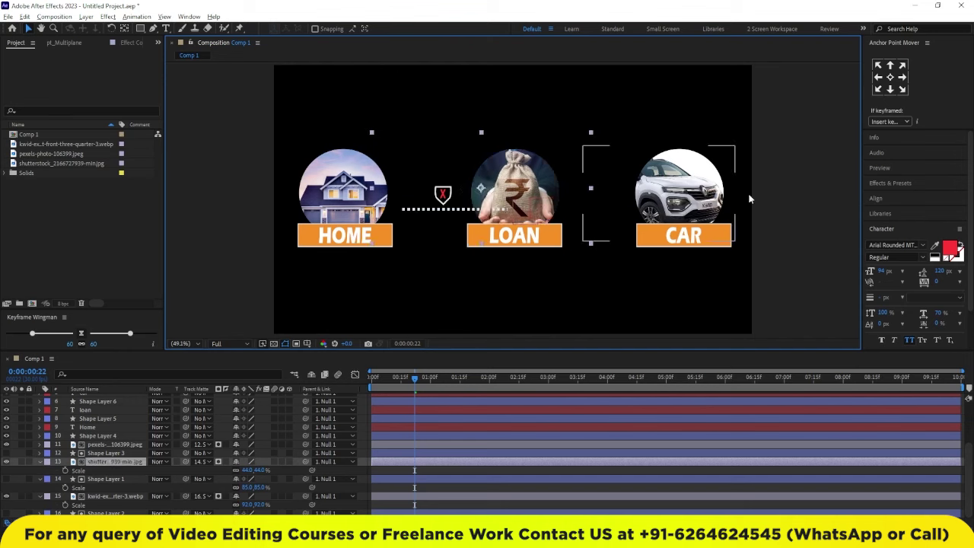
scroll(417, 474, "up", 5)
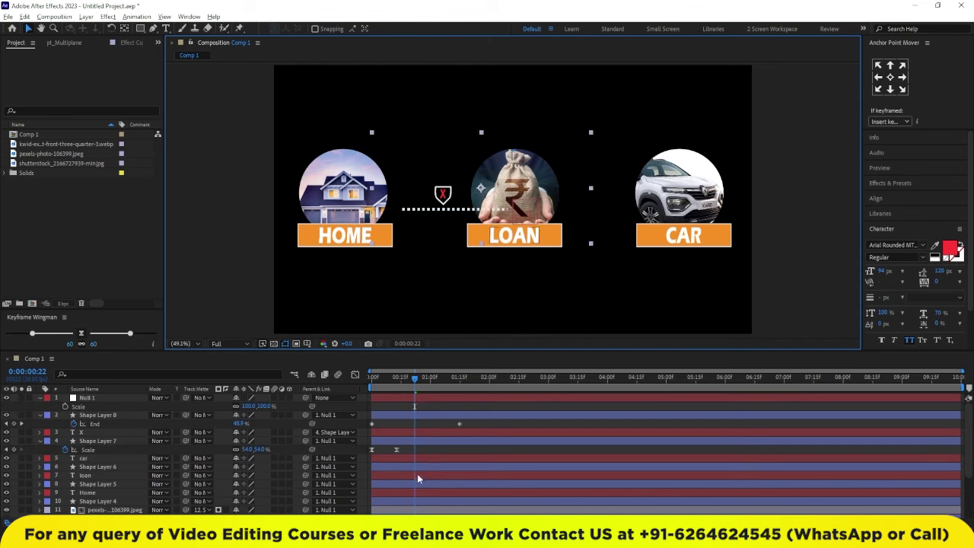
Step: Scale Null 1 up to about 261% to zoom in on LOAN and keyframe it
left_click(421, 400)
left_click_drag(247, 406, 328, 405)
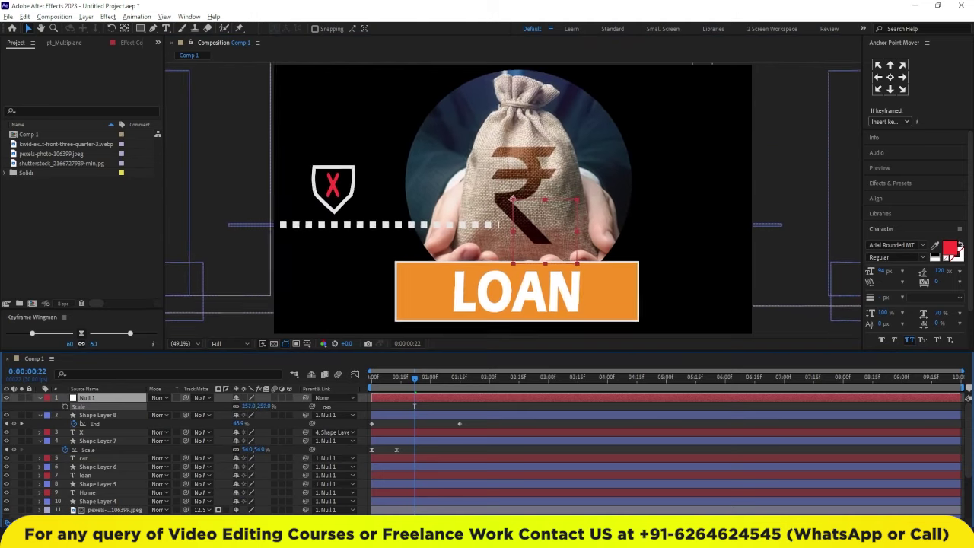
key("Return")
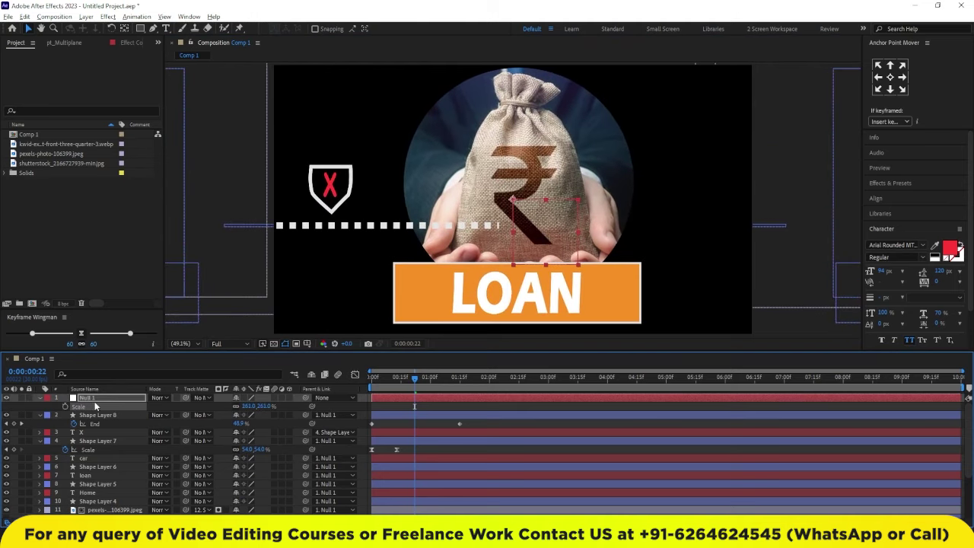
left_click(66, 407)
Step: Keyframe Null 1's Scale at about 203% at frame 16, ease both keys, and preview
left_click(398, 380)
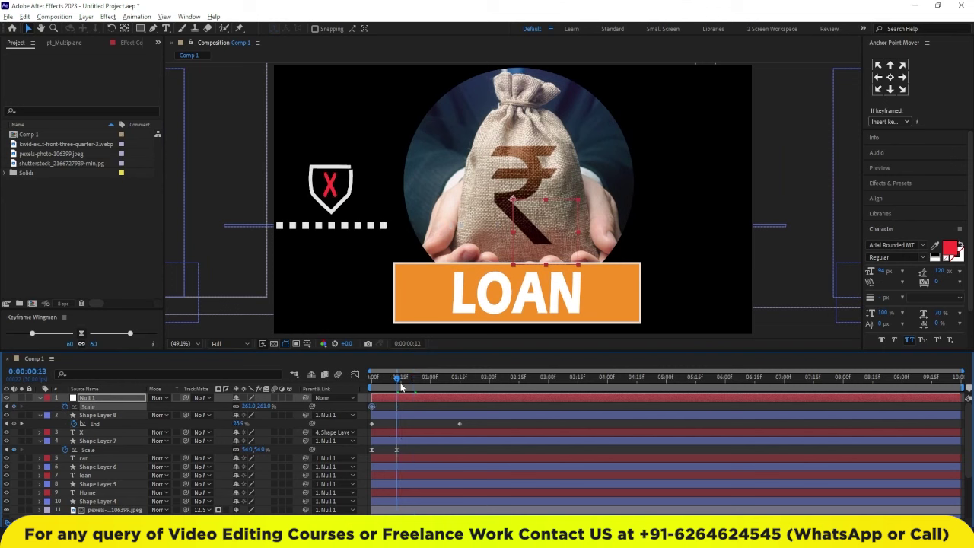
left_click_drag(397, 389, 402, 380)
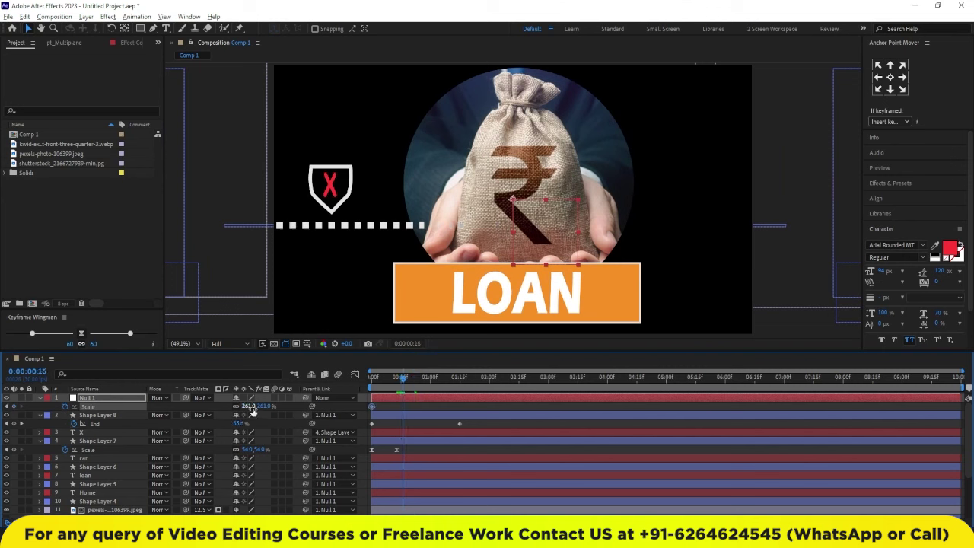
left_click_drag(245, 405, 222, 410)
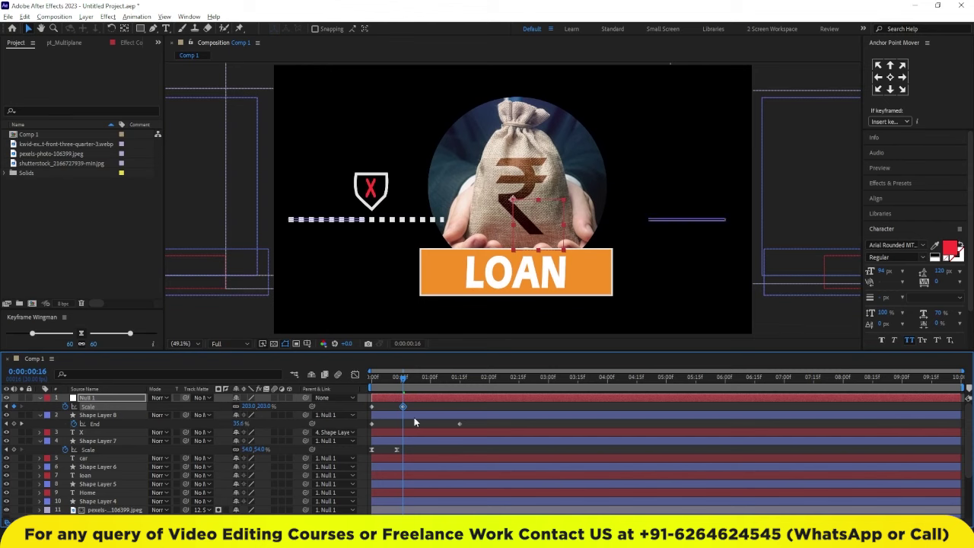
left_click(82, 334)
key("space")
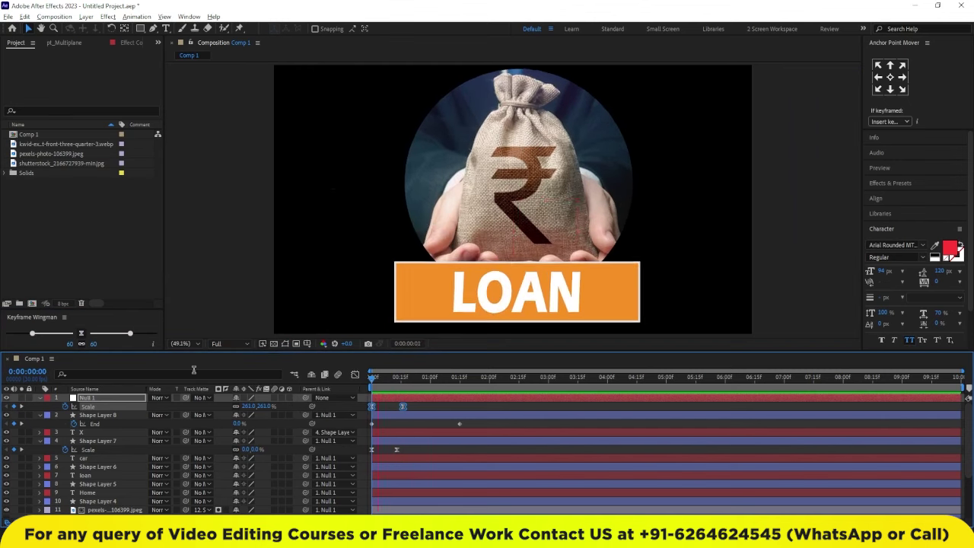
key("space")
key("space")
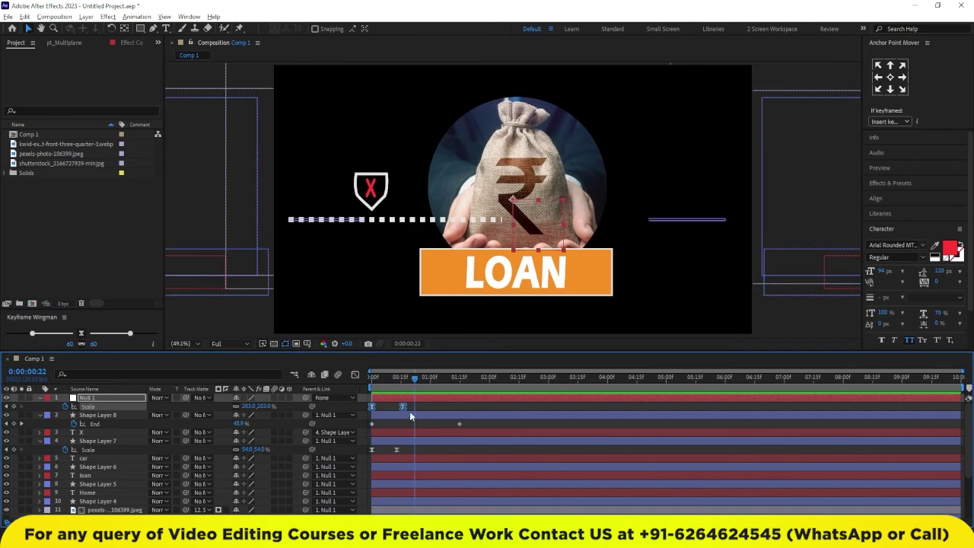
Step: Hide the dotted line and shift the X shield layers to start around 4:15
left_click(94, 416)
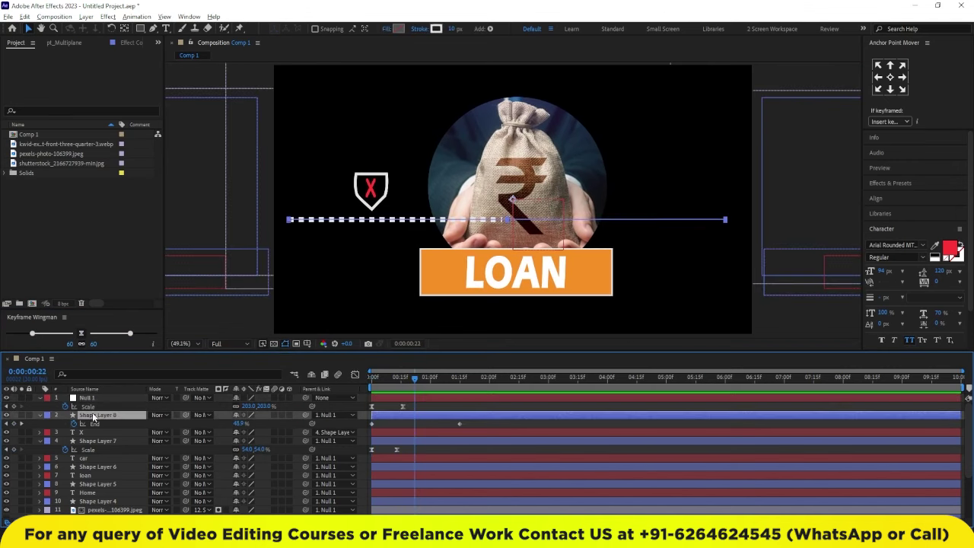
left_click(6, 415)
left_click(447, 251)
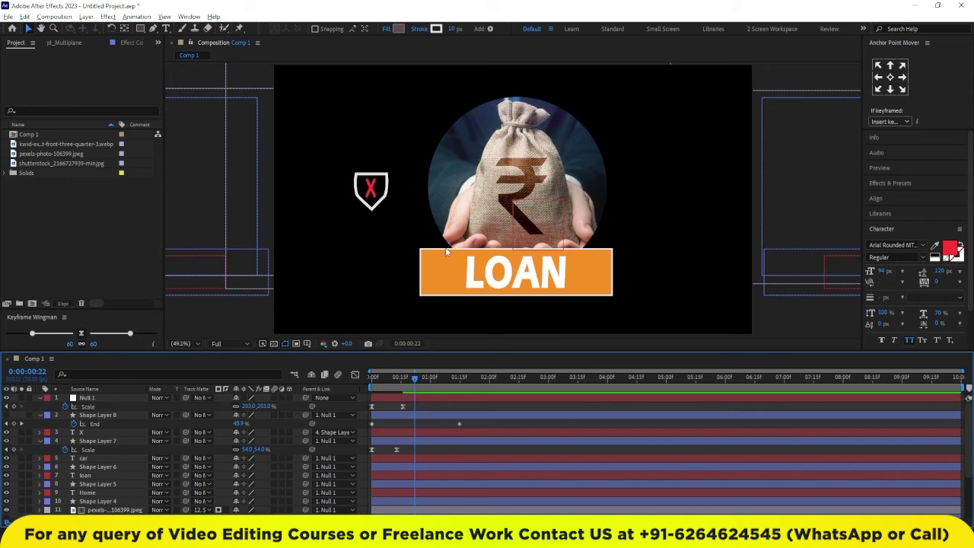
left_click(376, 181)
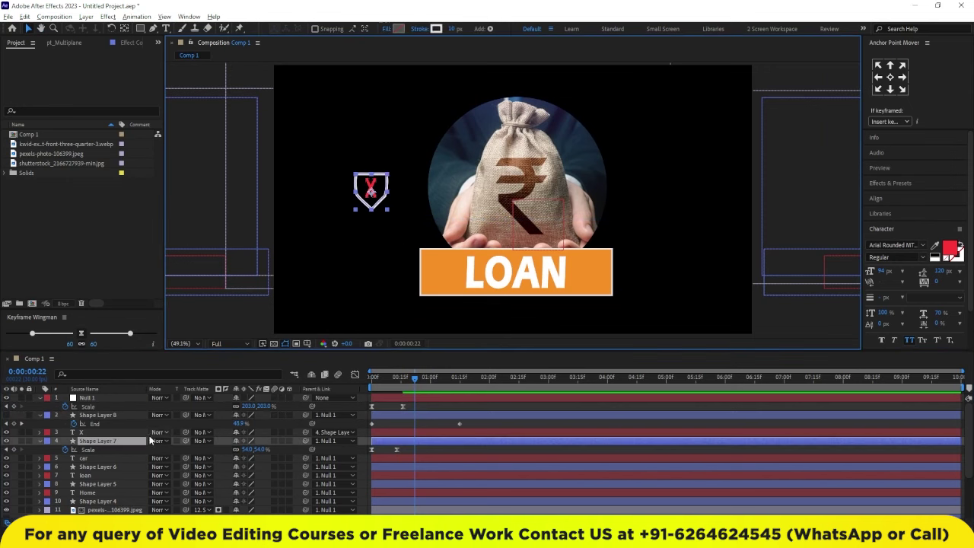
left_click(90, 432, "shift")
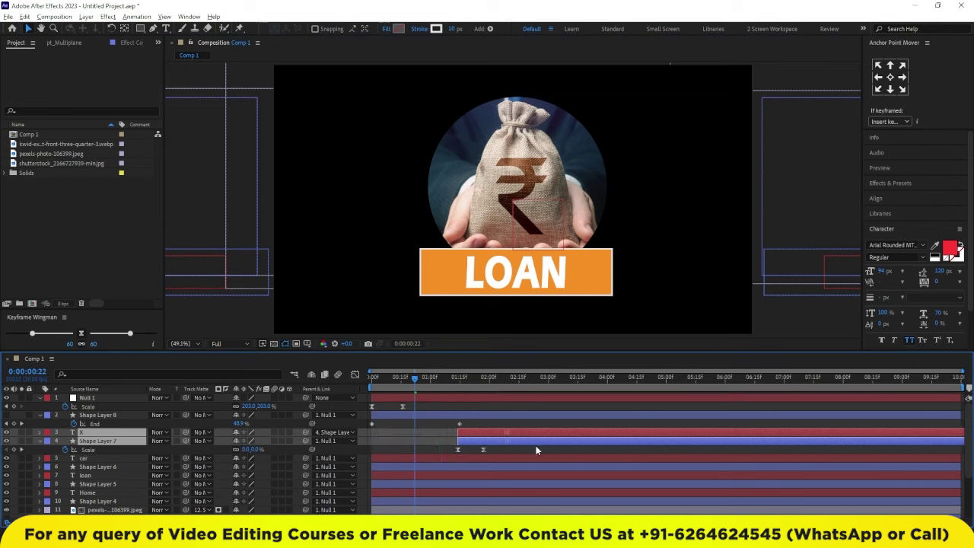
left_click_drag(420, 443, 688, 442)
key("Home")
key("space")
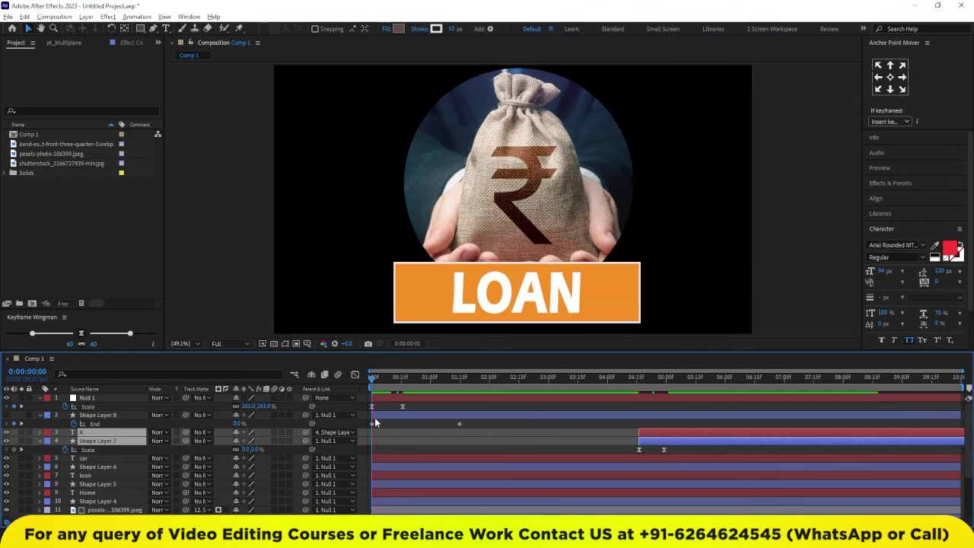
Step: At the 2-second mark, reveal Null 1's Position property
left_click(489, 384)
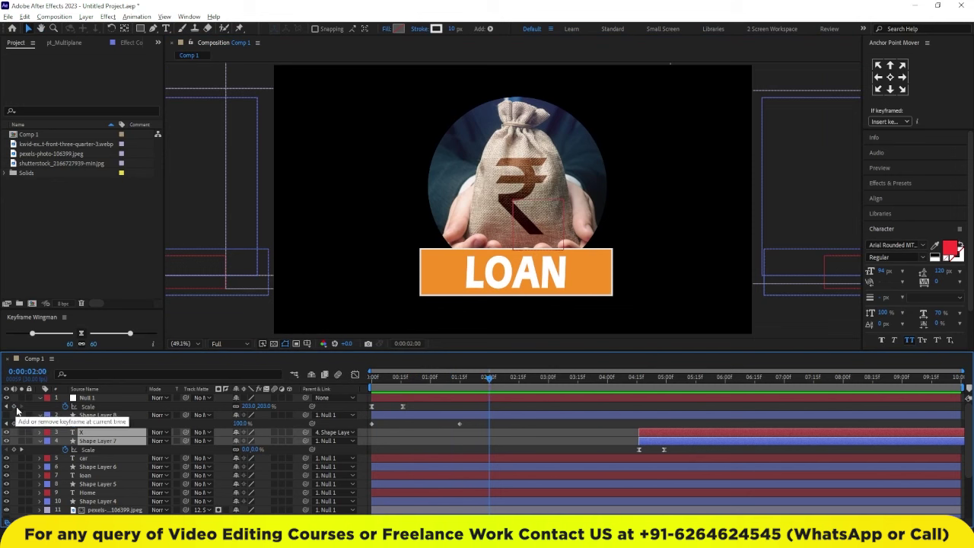
left_click(44, 398)
key("alt+shift+p")
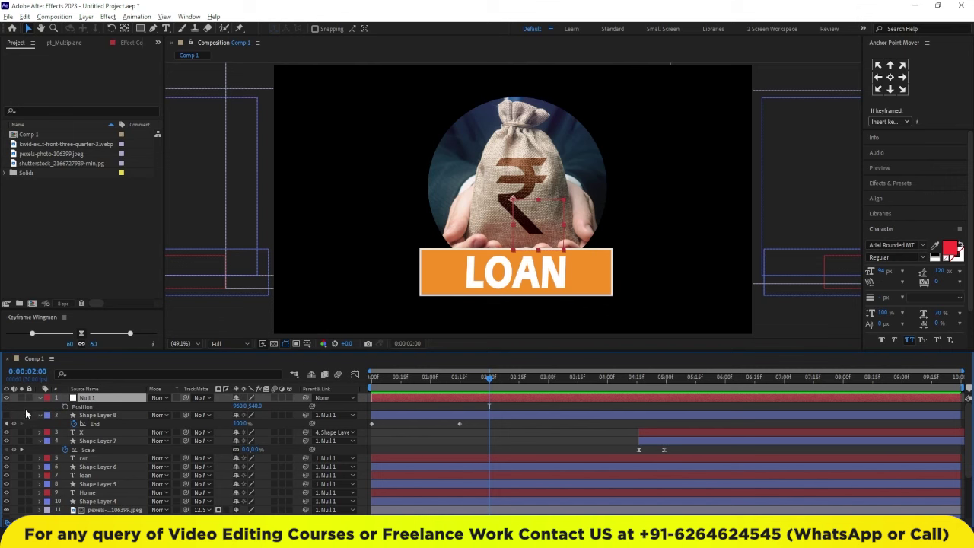
Step: Add Position and Scale keyframes to Null 1 at 2:00
left_click(65, 408)
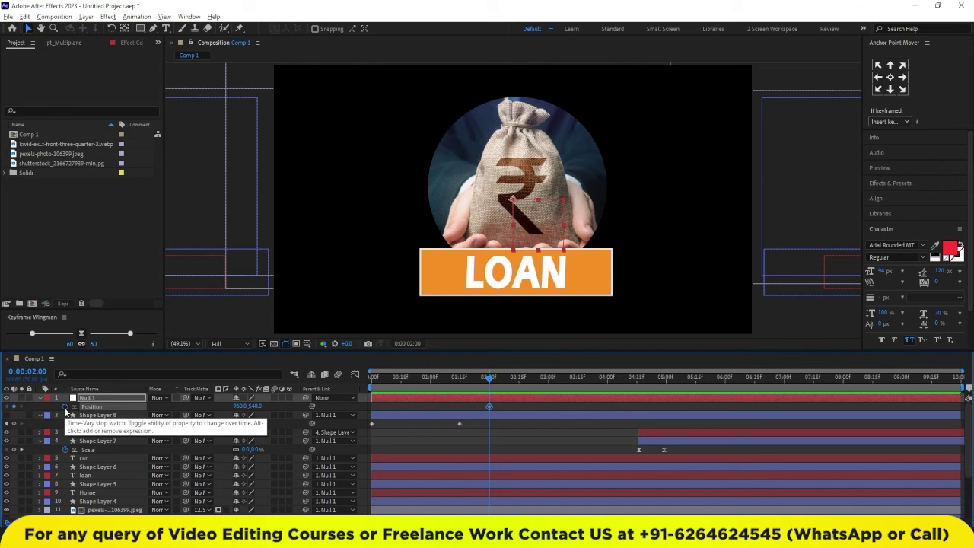
key("shift+s")
left_click(13, 415)
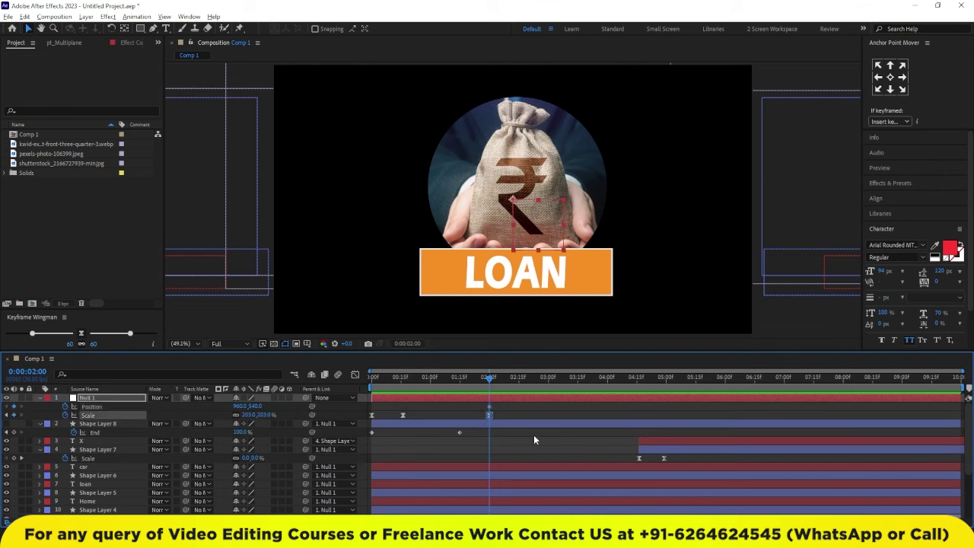
Step: At 2:15 set Position to 1461,540 and Scale to about 153%, ease, and preview
left_click(518, 388)
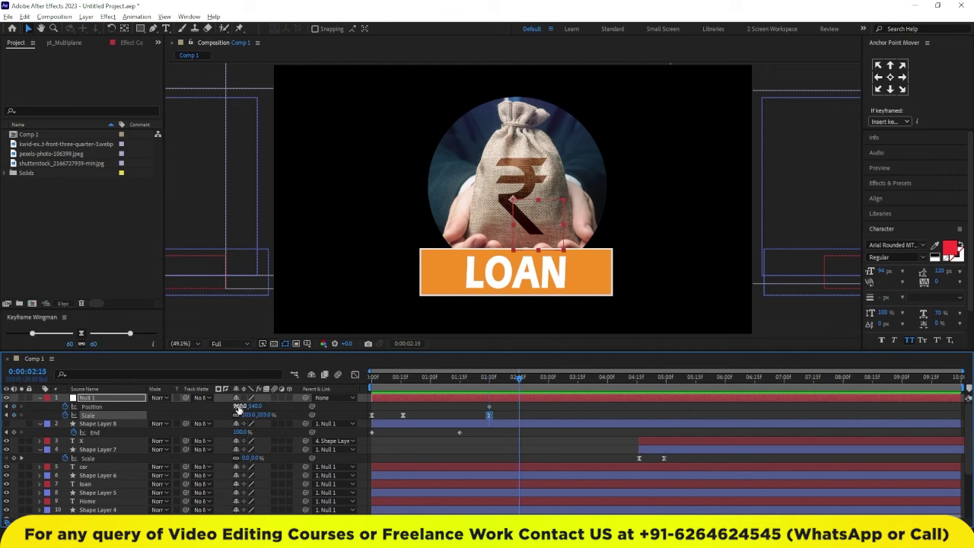
left_click_drag(239, 409, 305, 413)
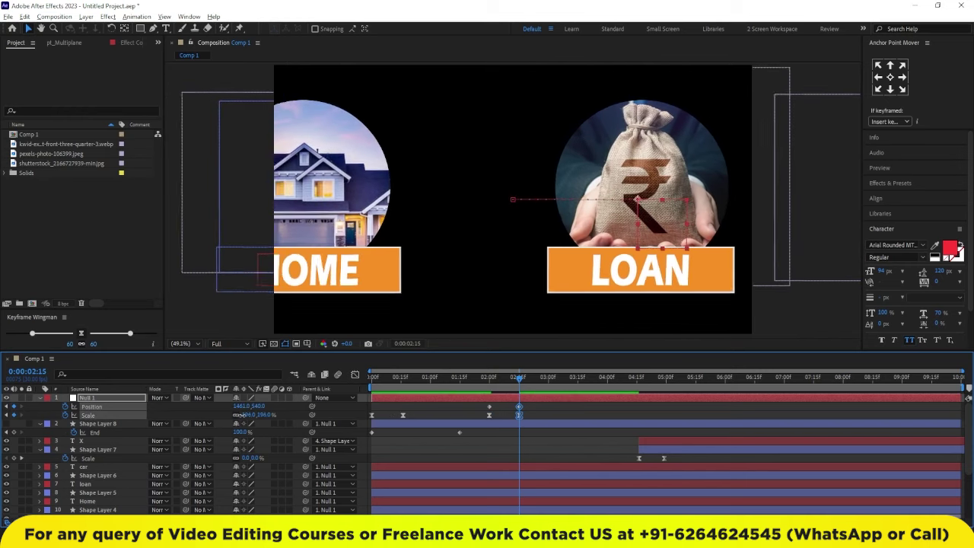
left_click_drag(250, 414, 221, 414)
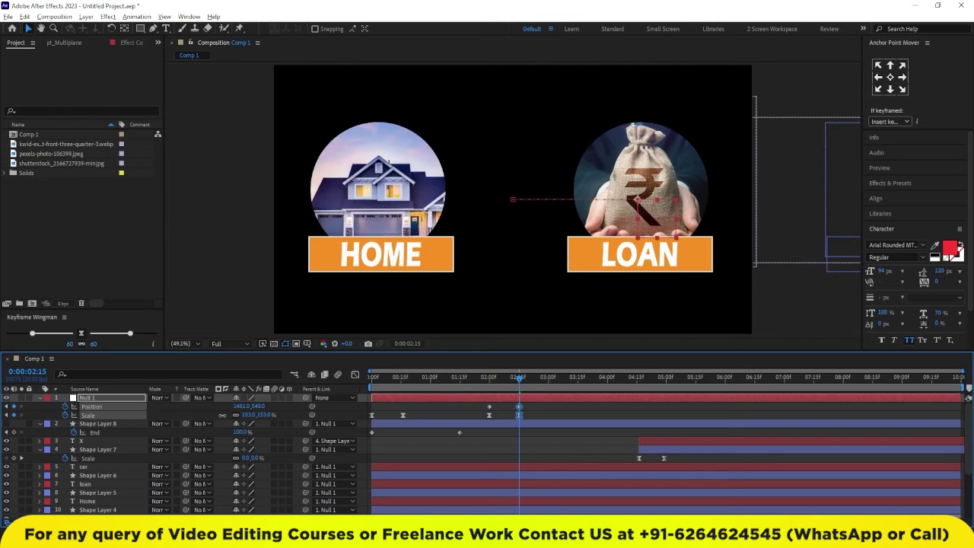
left_click(91, 407)
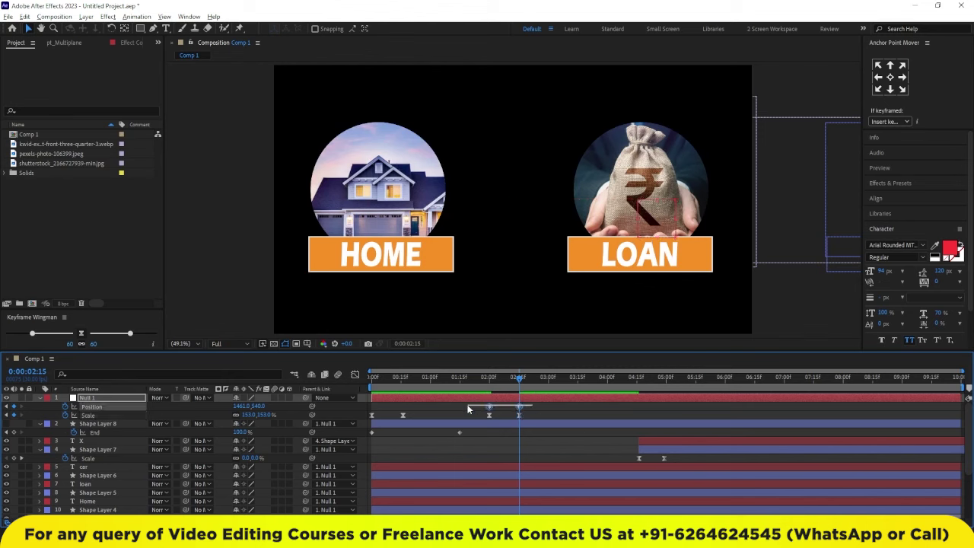
left_click(82, 335)
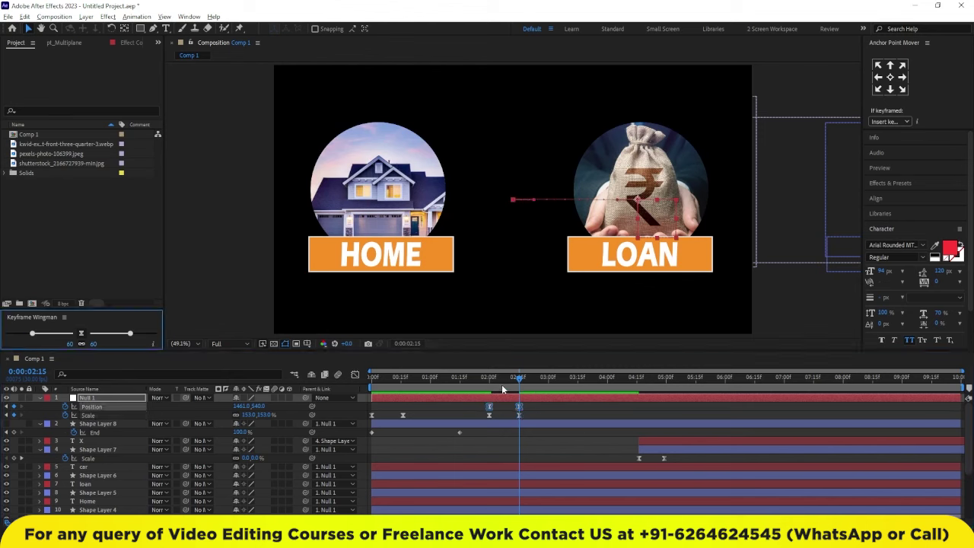
key("space")
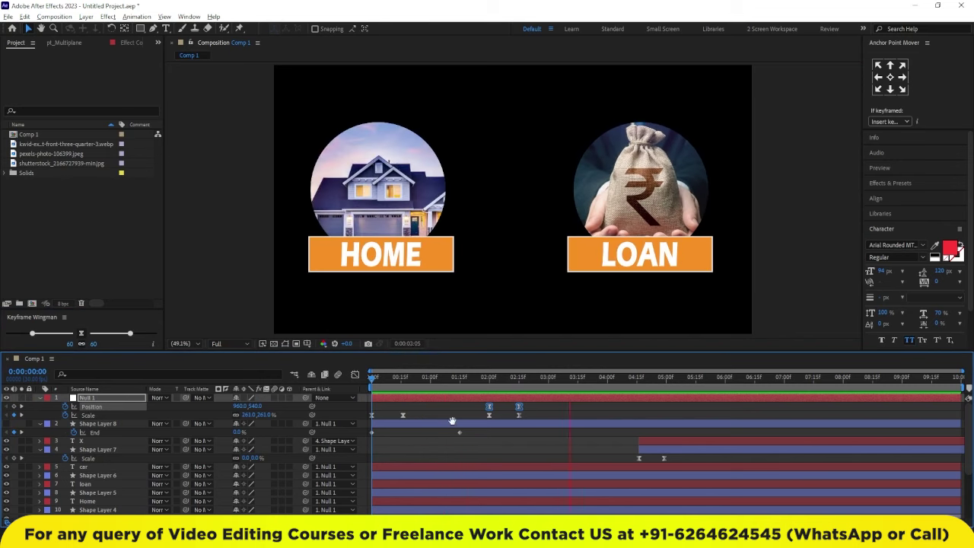
Step: Preview the animation, then hold Null 1's Position and Scale with keyframes at 4:00
left_click(489, 378)
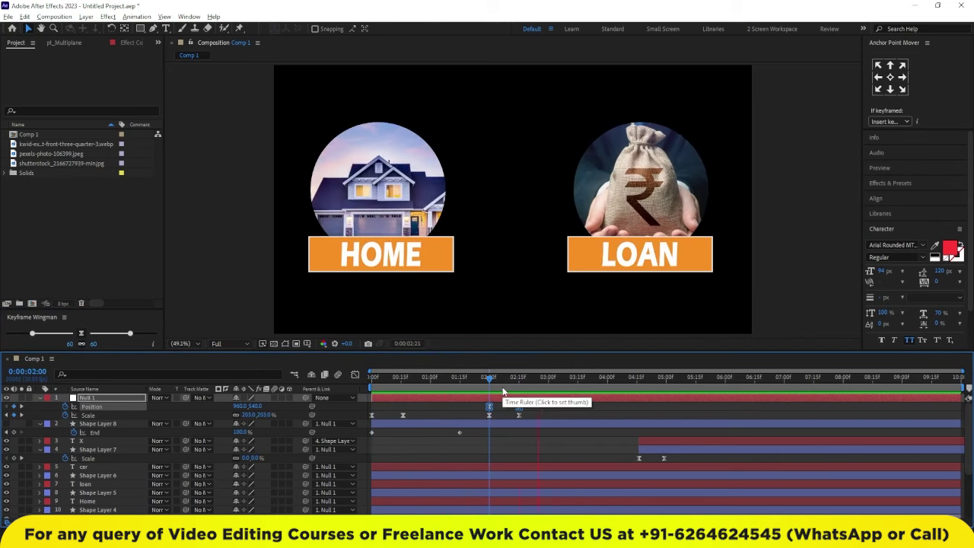
key("space")
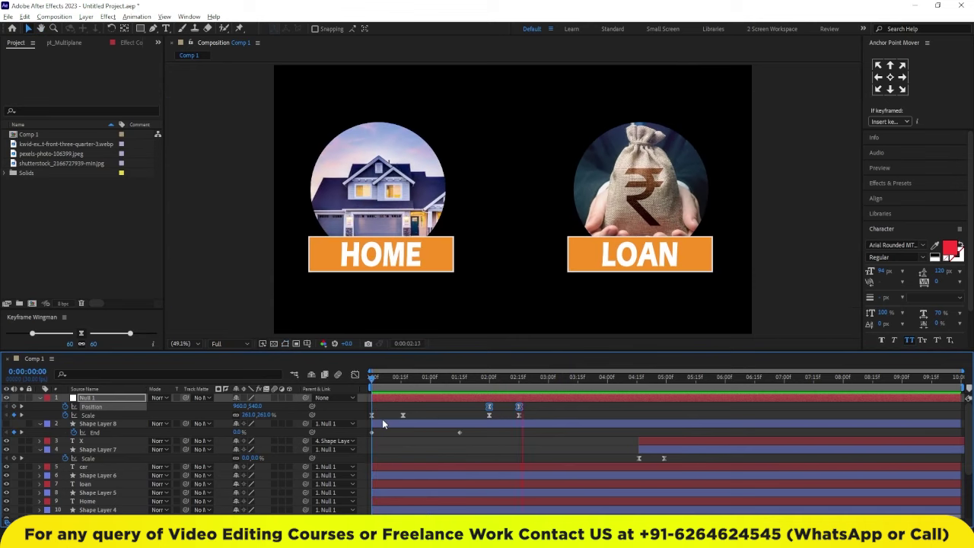
key("space")
left_click_drag(559, 380, 609, 394)
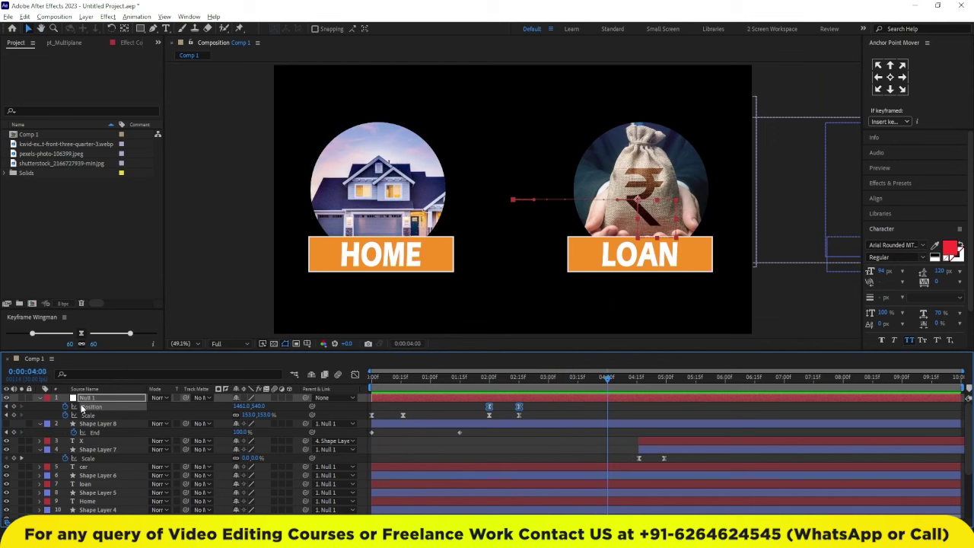
left_click(13, 414)
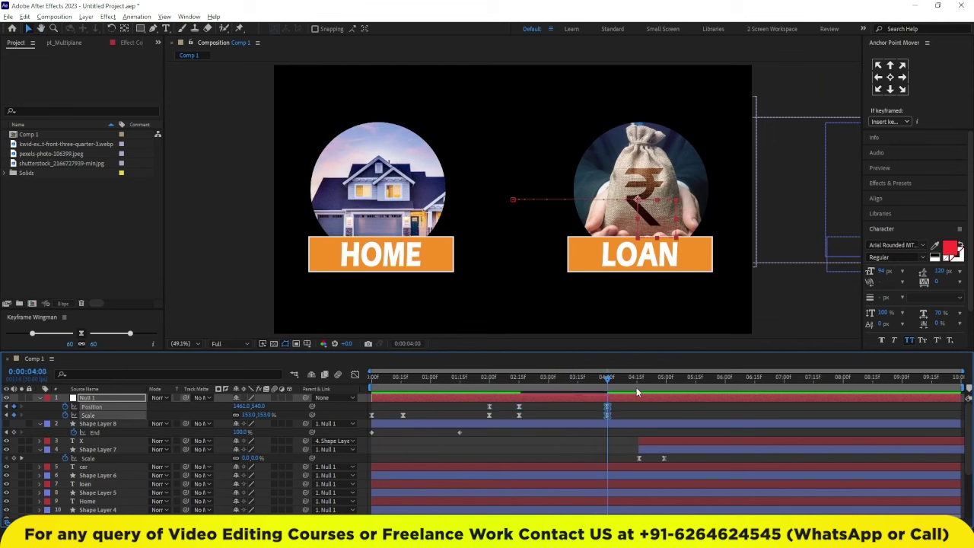
Step: At 4:15, pull Null 1 back to 100% Scale so HOME, LOAN and CAR fit
left_click(637, 389)
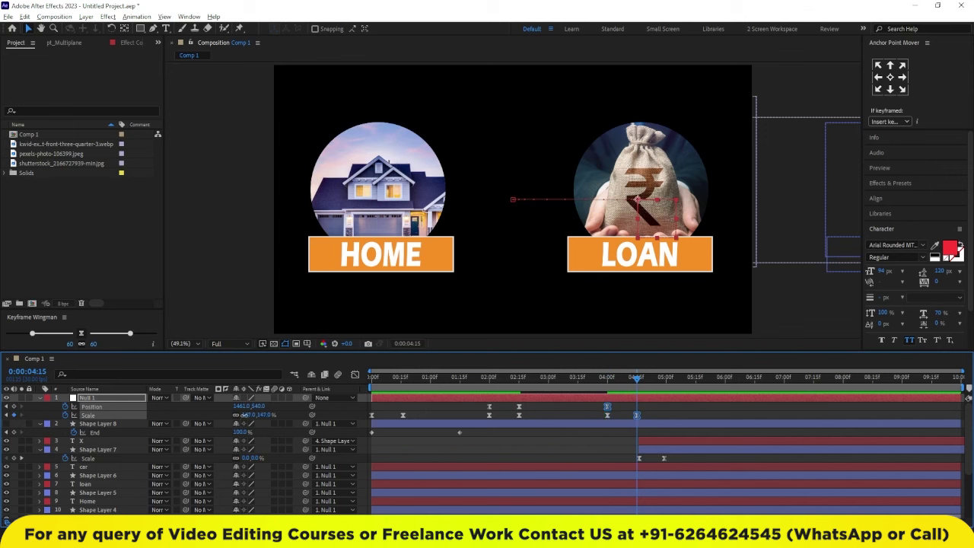
left_click_drag(243, 415, 221, 407)
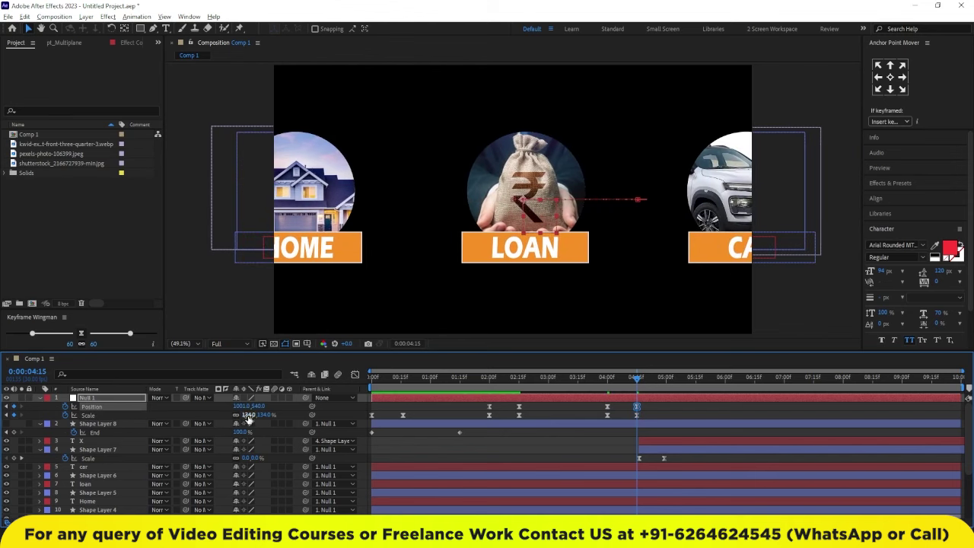
mouse_move(248, 419)
left_mouse_down()
mouse_move(225, 409)
mouse_move(242, 415)
left_mouse_up()
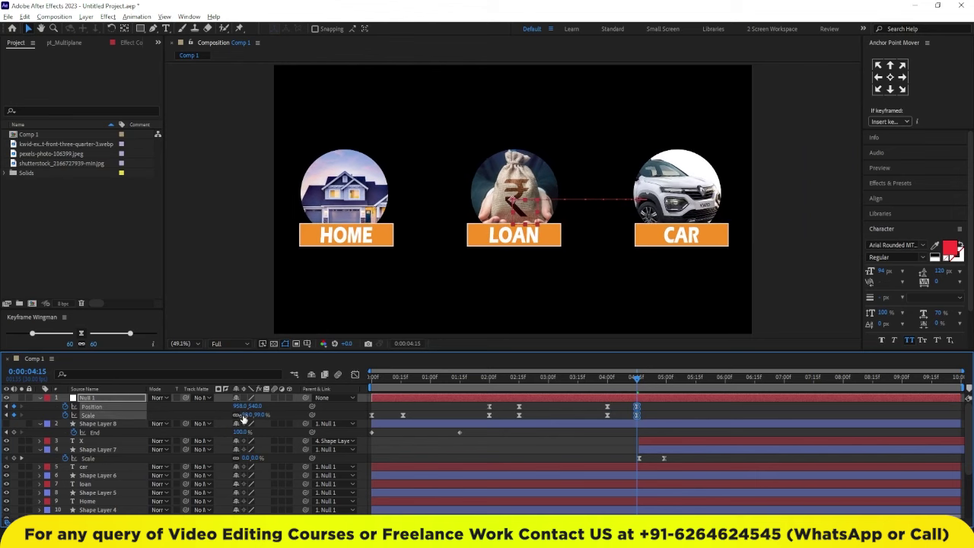
left_click(246, 414)
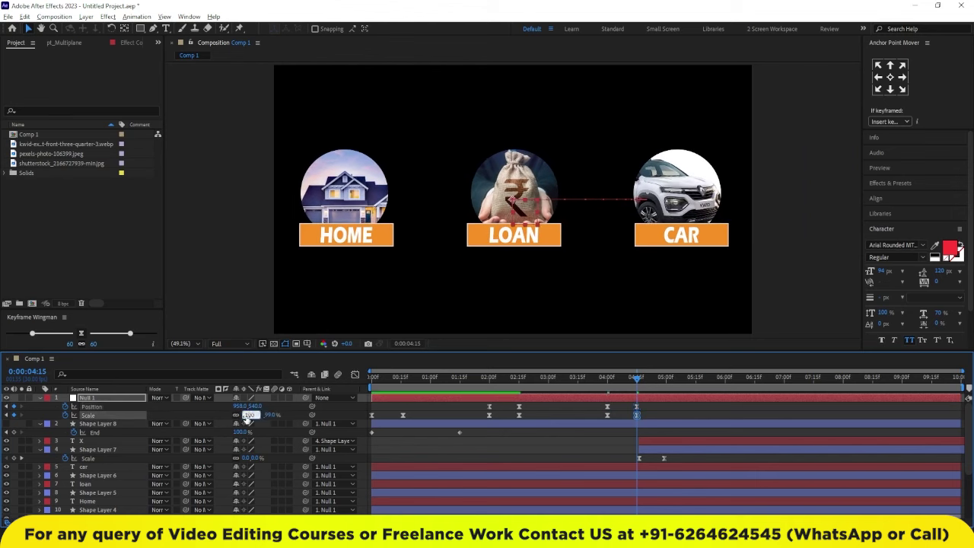
type("100")
key("Return")
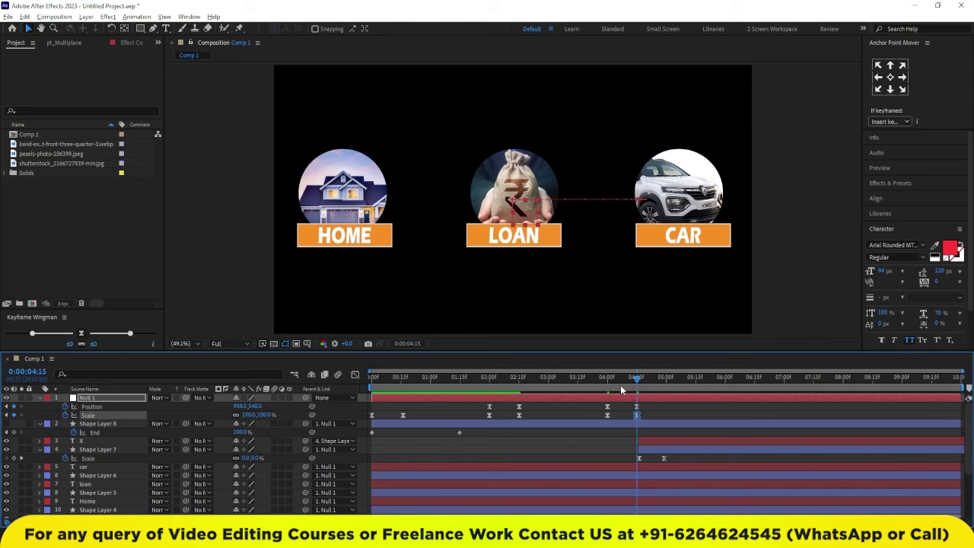
Step: Play the animation from the start and select the middle Position keyframes
key("Home")
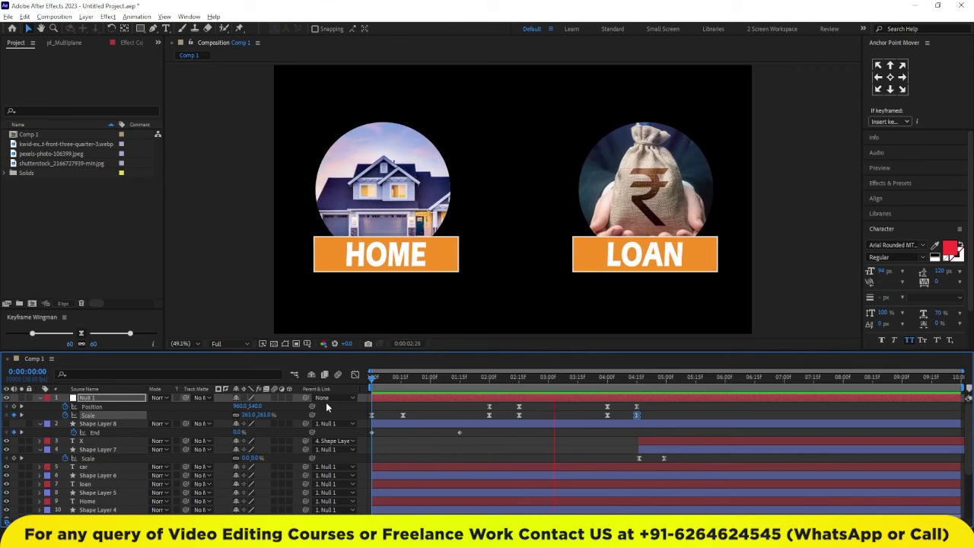
key("space")
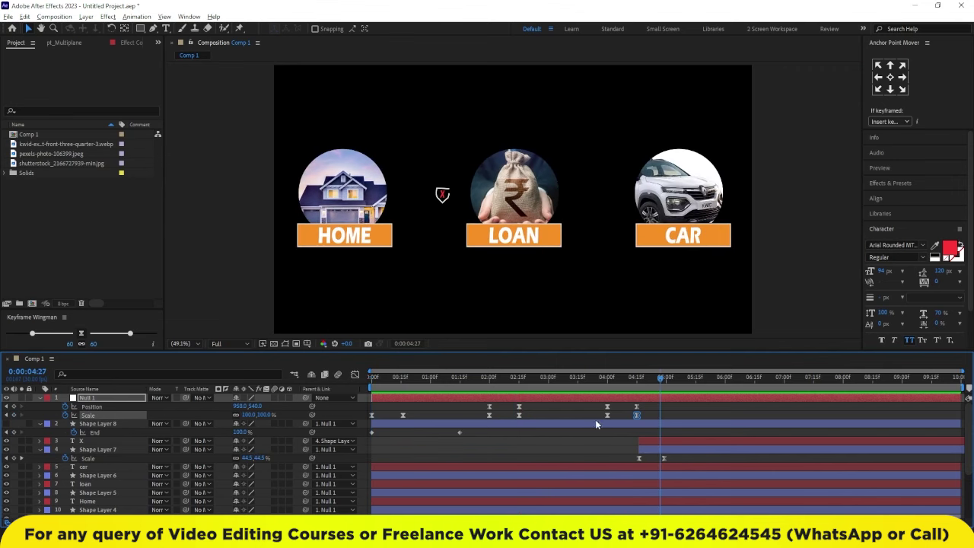
left_click(608, 407)
left_click(519, 407, "shift")
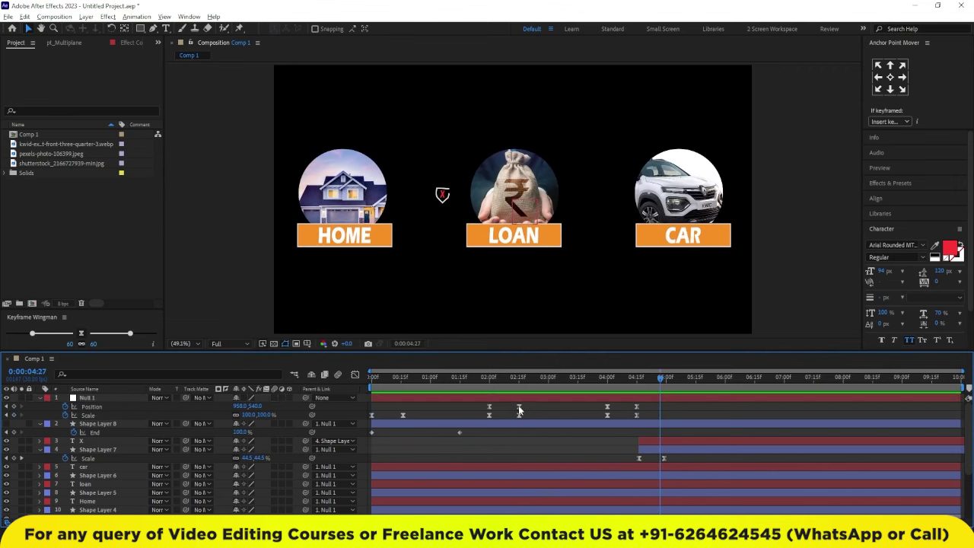
Step: Set the selected Position keyframes' spatial interpolation to Linear and preview the straight pan
right_click(519, 408)
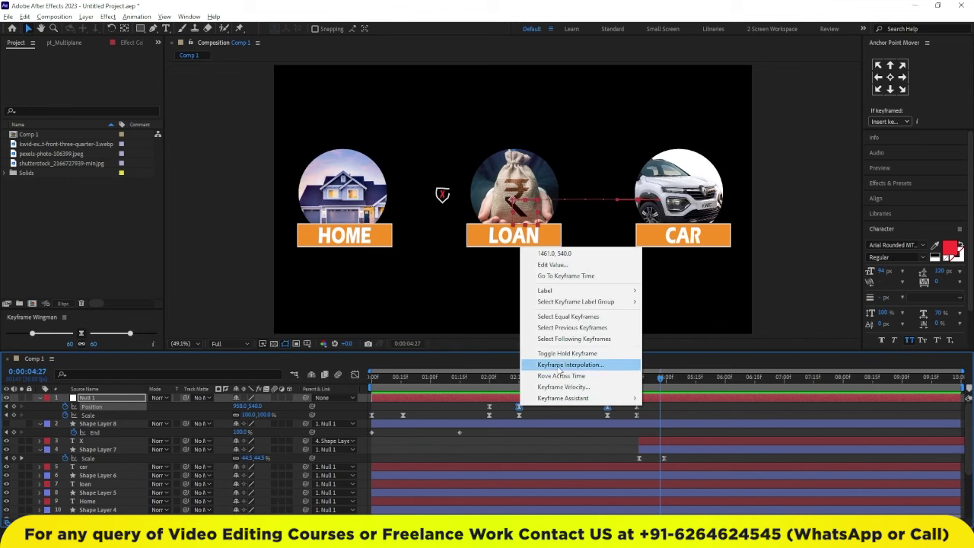
left_click(573, 367)
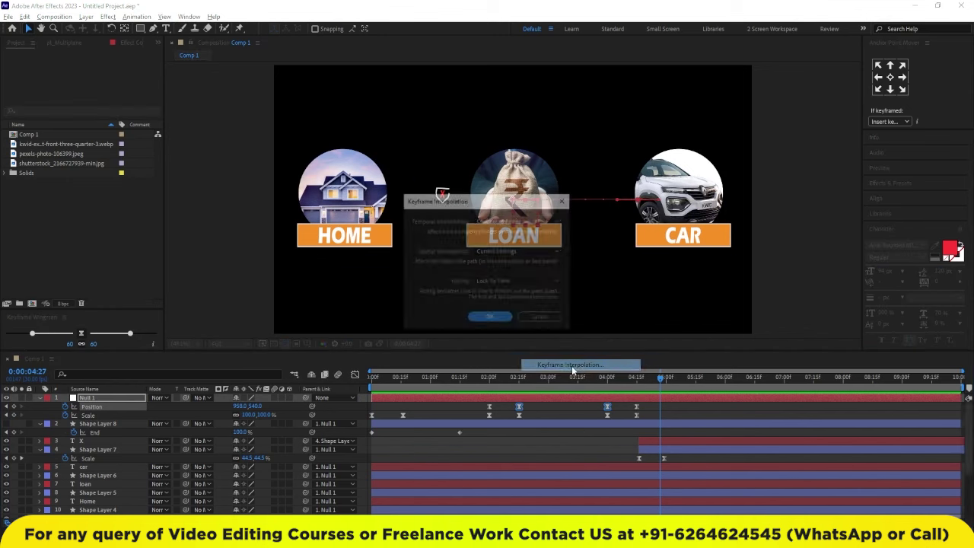
left_click(509, 250)
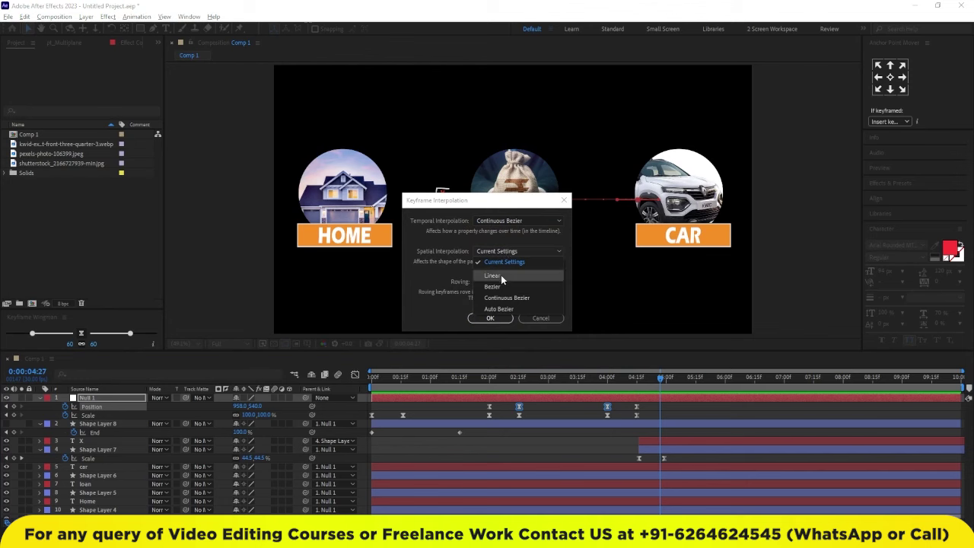
left_click(505, 276)
left_click(490, 318)
key("space")
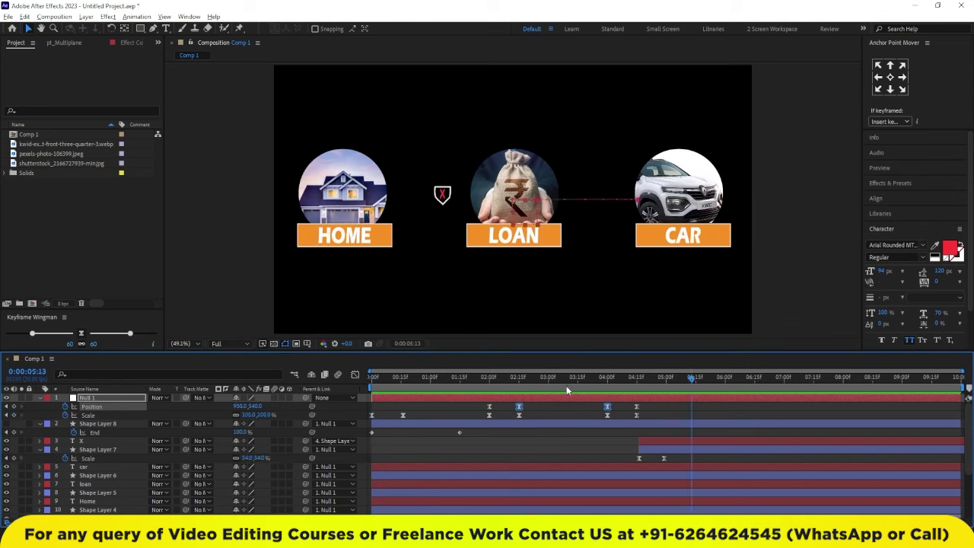
Step: Delay Null 1's final zoom-out keyframes to about 5:00 and preview the CAR reveal
left_click(553, 377)
key("space")
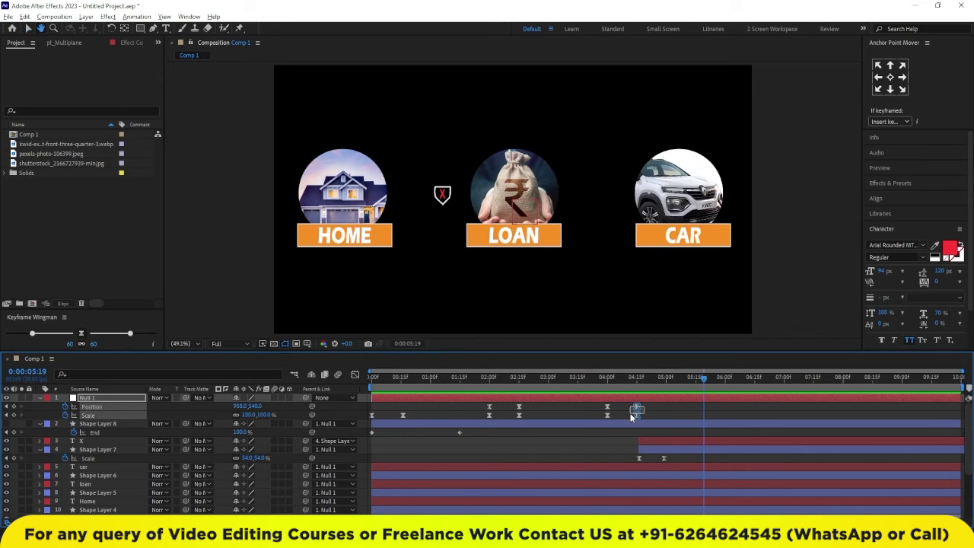
mouse_move(643, 403)
left_mouse_down()
mouse_move(630, 423)
mouse_move(667, 421)
left_mouse_up()
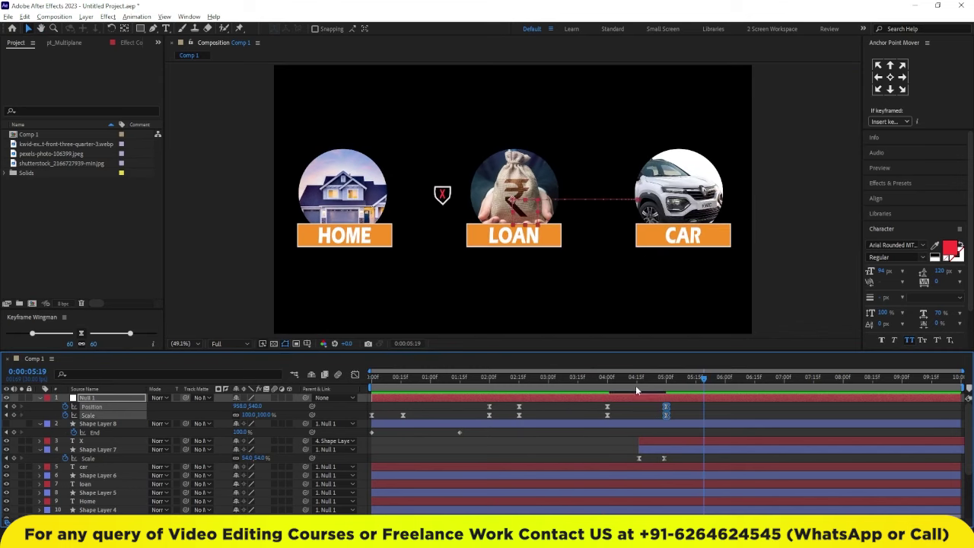
left_click(611, 380)
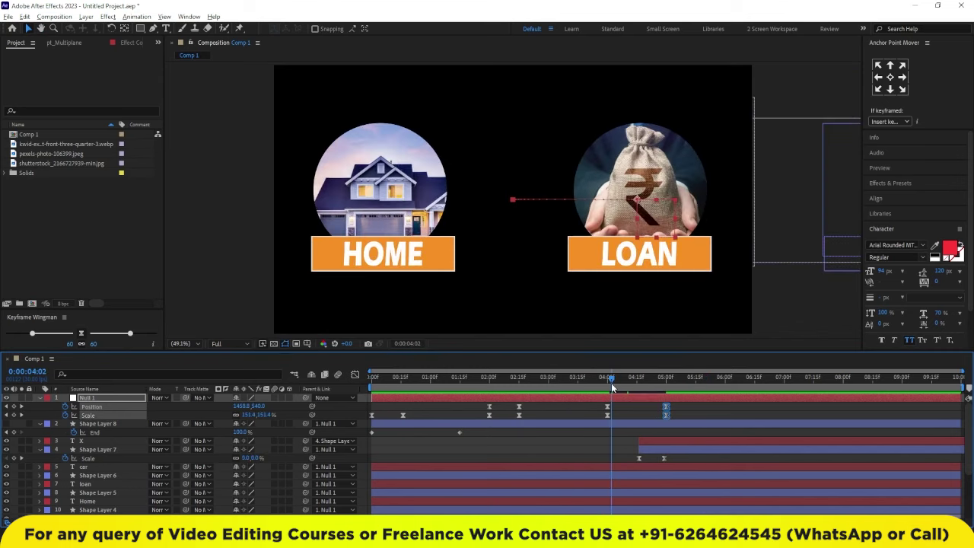
left_click(655, 396)
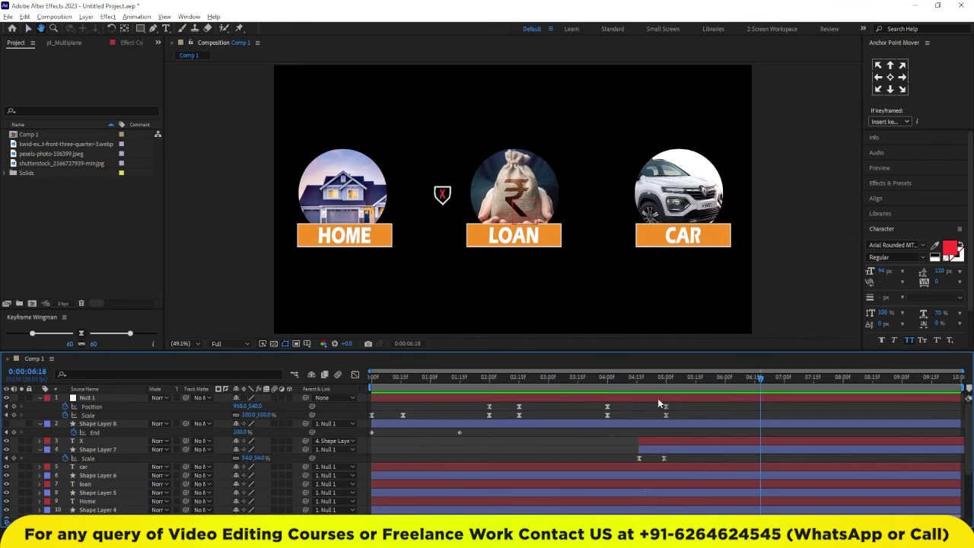
mouse_move(620, 395)
left_mouse_down()
mouse_move(677, 417)
mouse_move(607, 414)
left_mouse_up()
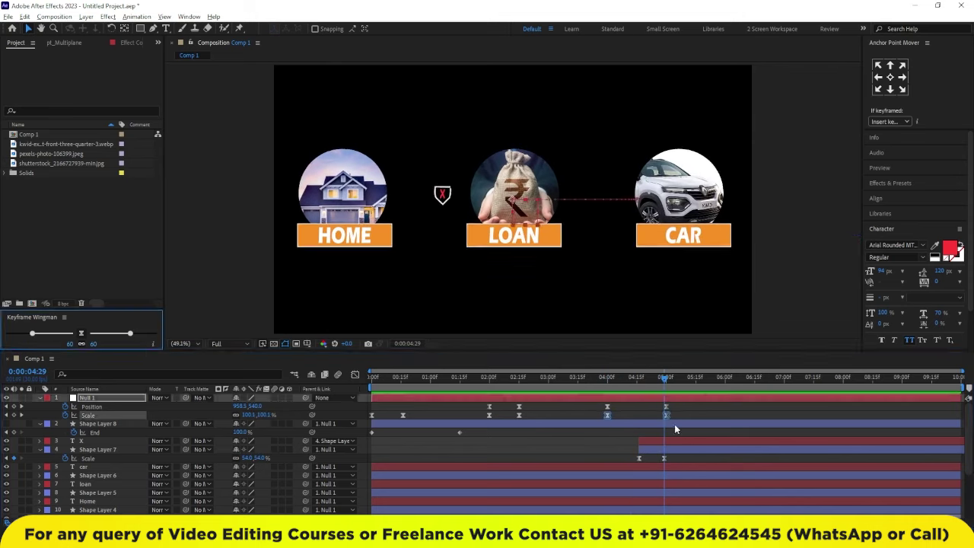
left_click(609, 378)
key("space")
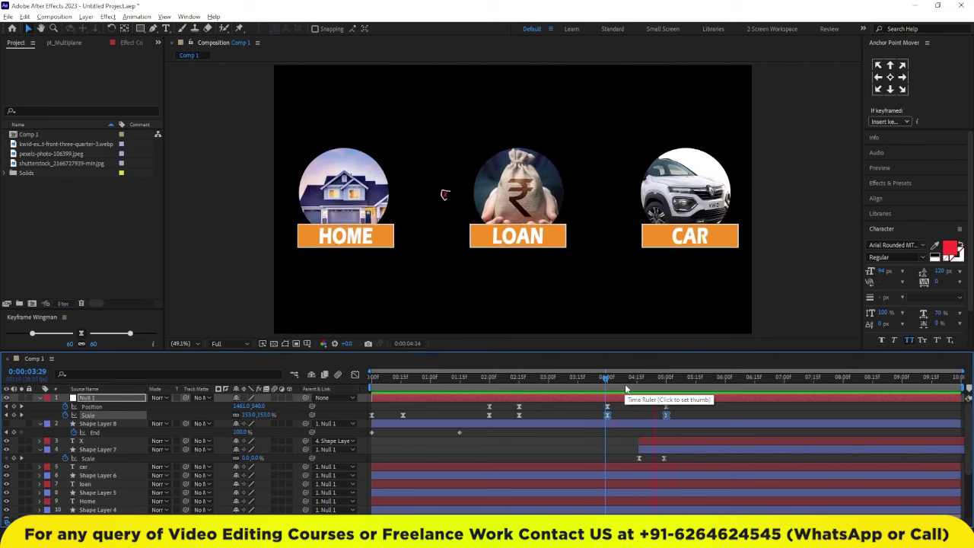
Step: Move the 2:15 Position key to 3:00, shift later keys, and start the dotted line near 6:00
left_click_drag(533, 419, 419, 411)
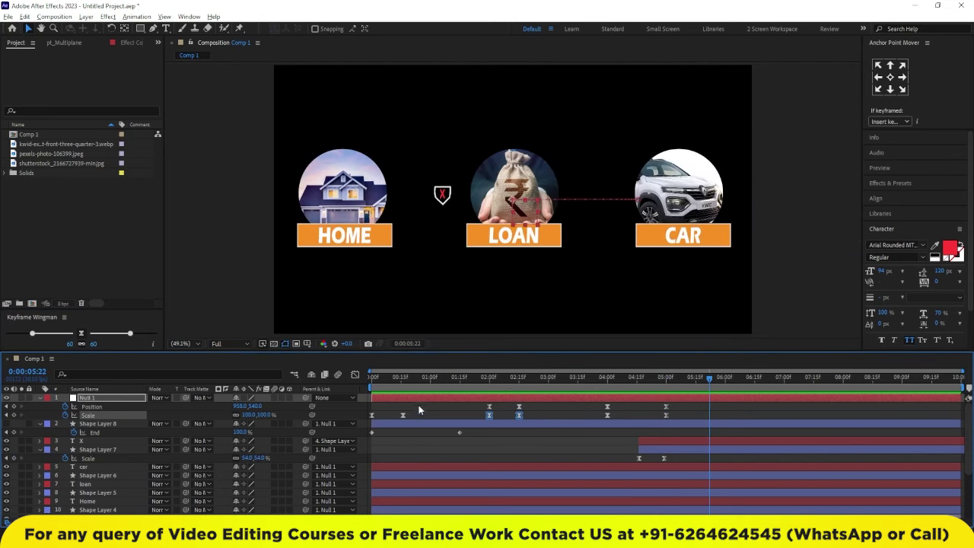
left_click(82, 344)
left_click(488, 377)
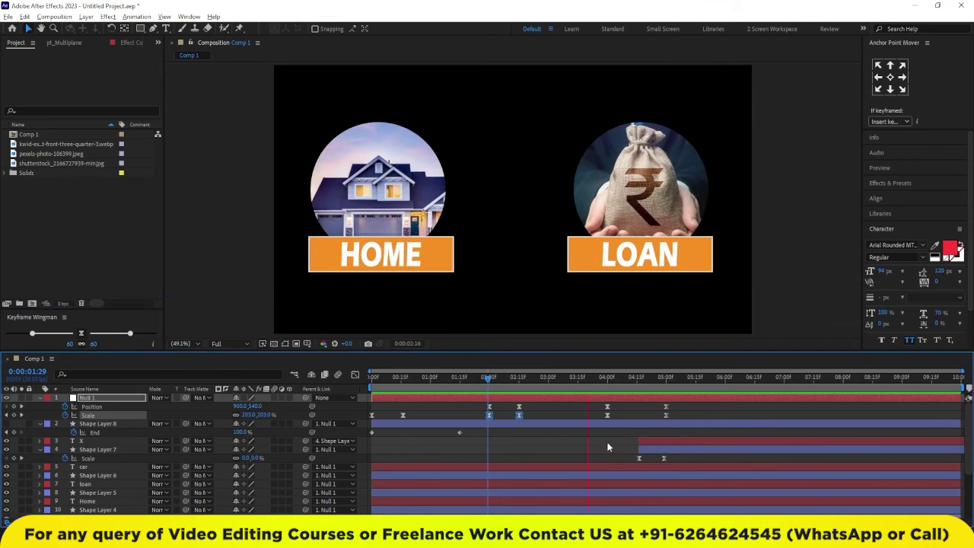
left_click(519, 409)
left_click_drag(518, 417, 546, 417)
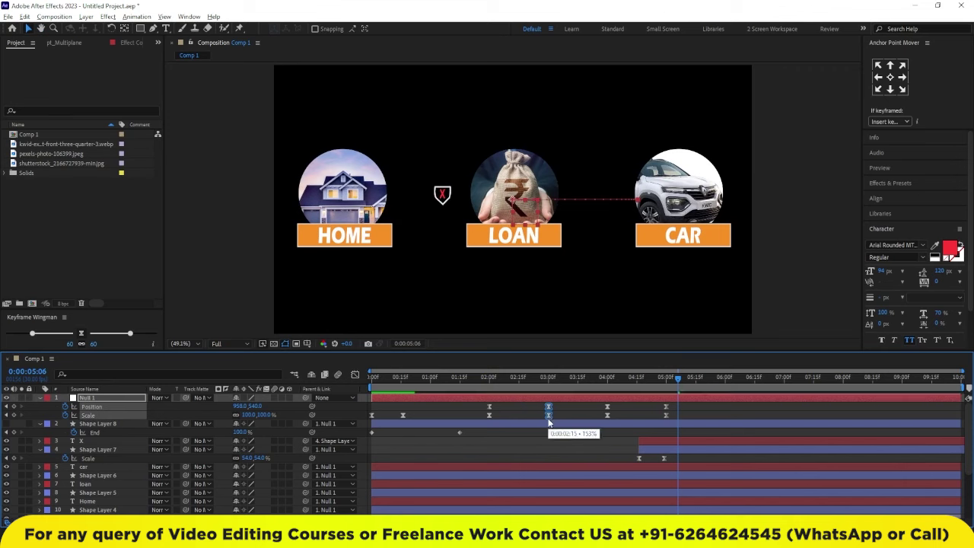
mouse_move(682, 418)
left_mouse_down()
mouse_move(601, 404)
mouse_move(669, 414)
left_mouse_up()
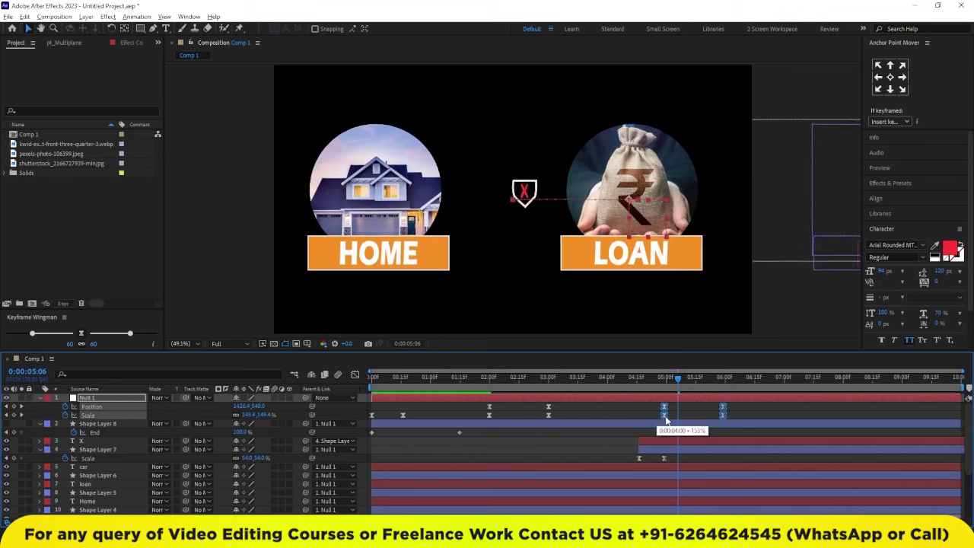
left_click(494, 377)
key("space")
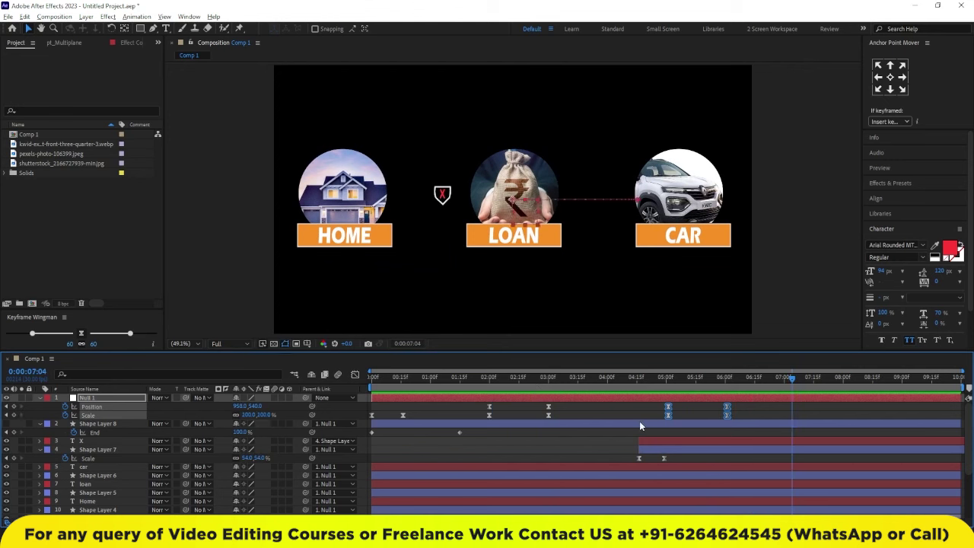
left_click_drag(418, 426, 767, 448)
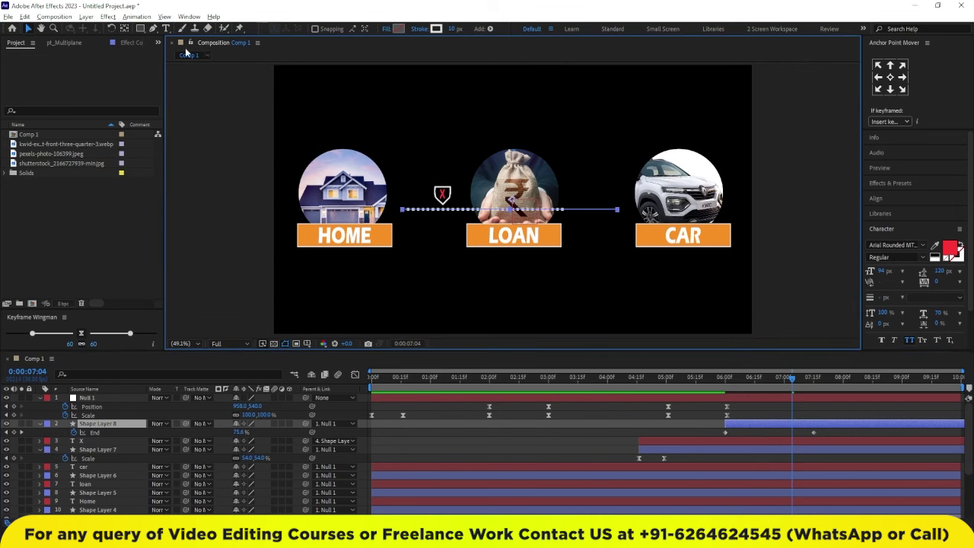
Step: Inspect how the dotted line draws on near the car, then select Shape Layer 8
left_click(154, 29)
scroll(402, 215, "up", 2)
scroll(402, 215, "up", 2)
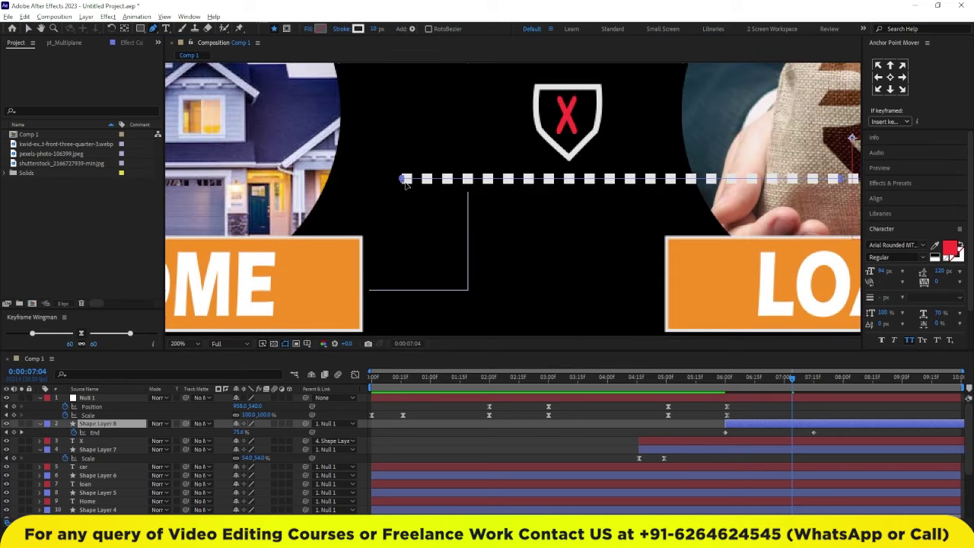
scroll(404, 183, "down", 2)
scroll(408, 196, "down", 2)
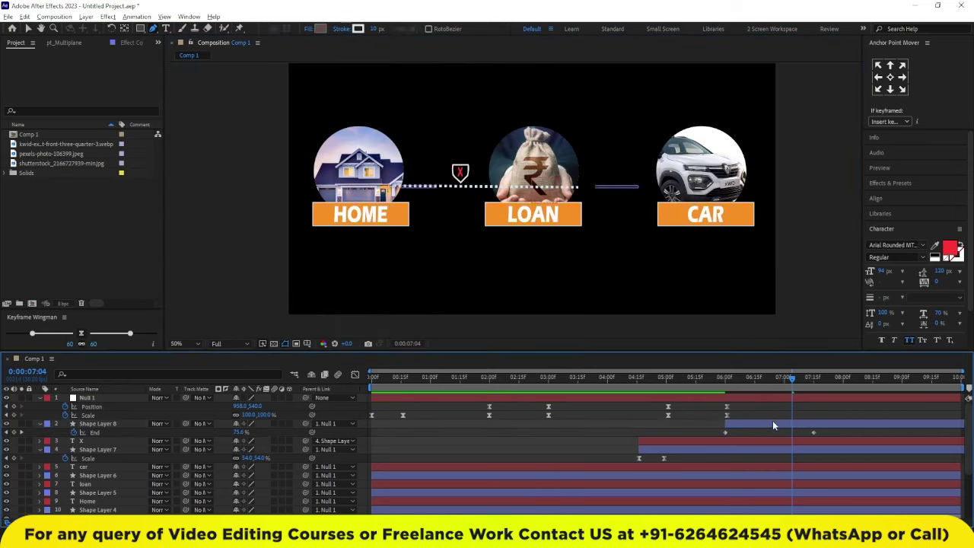
left_click_drag(644, 188, 667, 190)
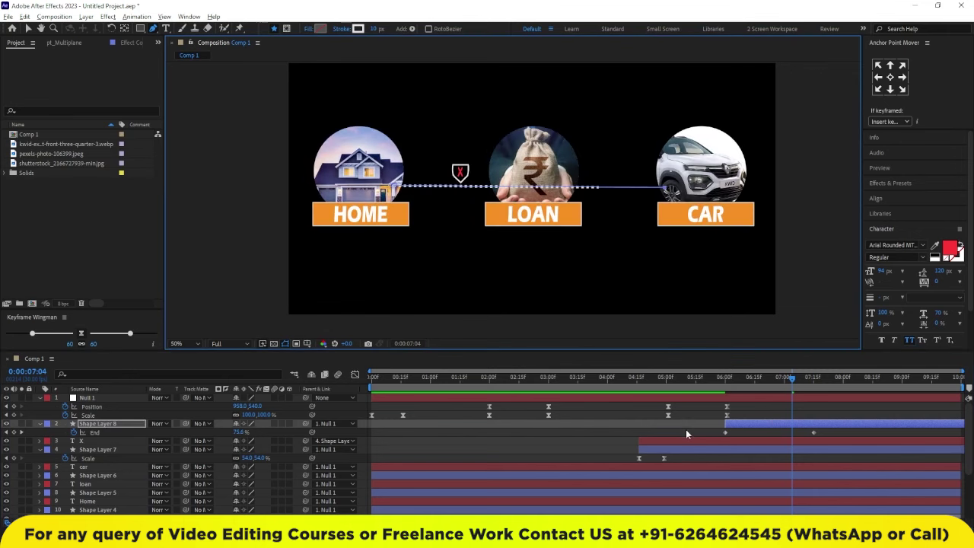
left_click_drag(762, 381, 837, 386)
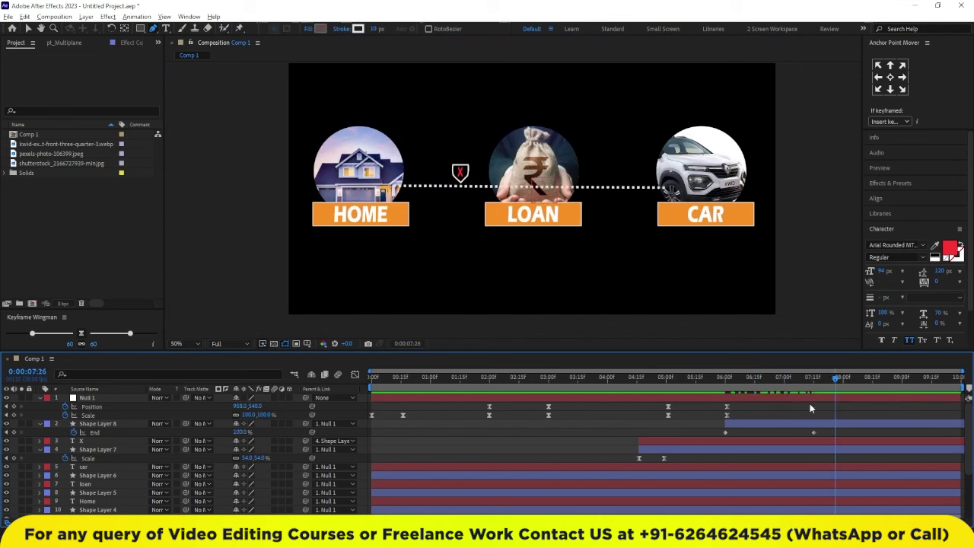
left_click(793, 423)
Step: Send the dotted line layer, Shape Layer 8, to the bottom of the layer stack
key("ctrl+bracketleft")
key("ctrl+bracketleft")
key("ctrl+bracketleft")
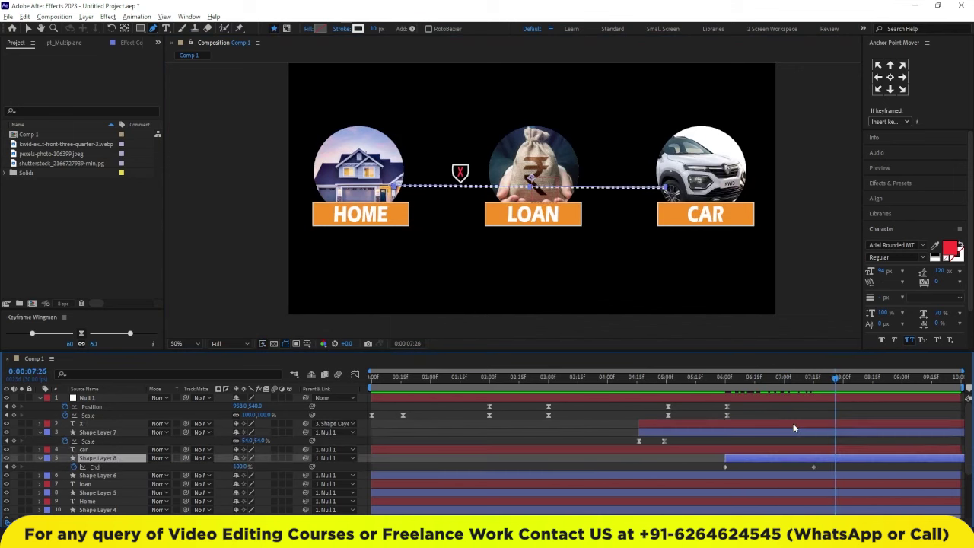
key("ctrl+bracketleft")
key("ctrl+bracketleft")
key("ctrl+bracketleft")
key("ctrl+bracketleft")
key("ctrl+bracketleft")
key("ctrl+bracketleft")
key("ctrl+bracketleft")
key("ctrl+bracketleft")
key("ctrl+bracketleft")
key("ctrl+bracketleft")
key("ctrl+bracketleft")
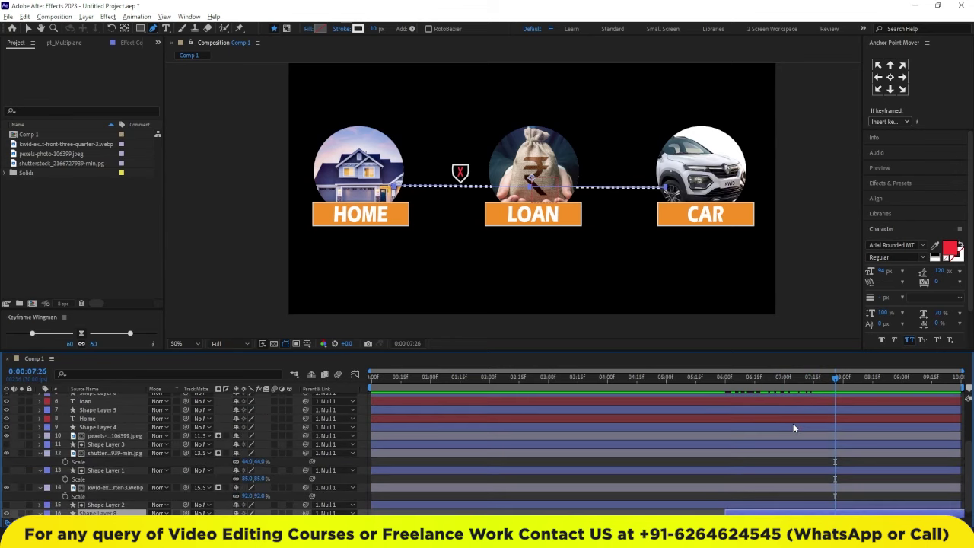
left_click(654, 236)
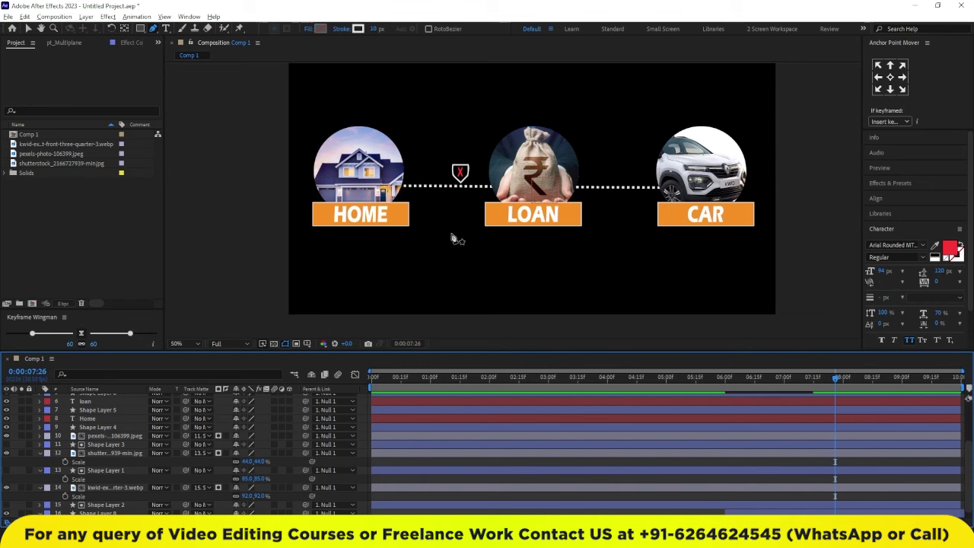
Step: Duplicate the X badge and Shape Layer 7, place the copies below Null 1, and nudge them toward CAR
scroll(139, 426, "up", 3)
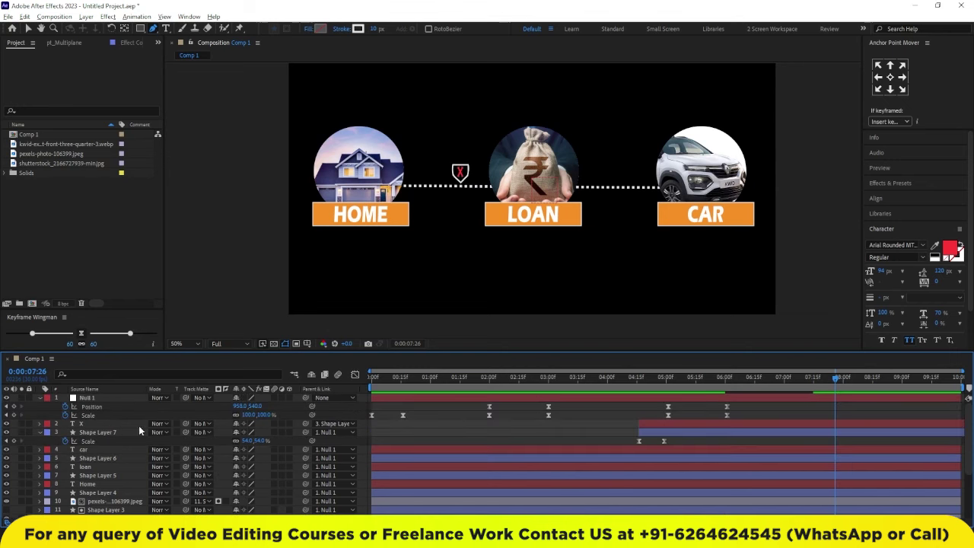
left_click(93, 425)
left_click(92, 433, "ctrl")
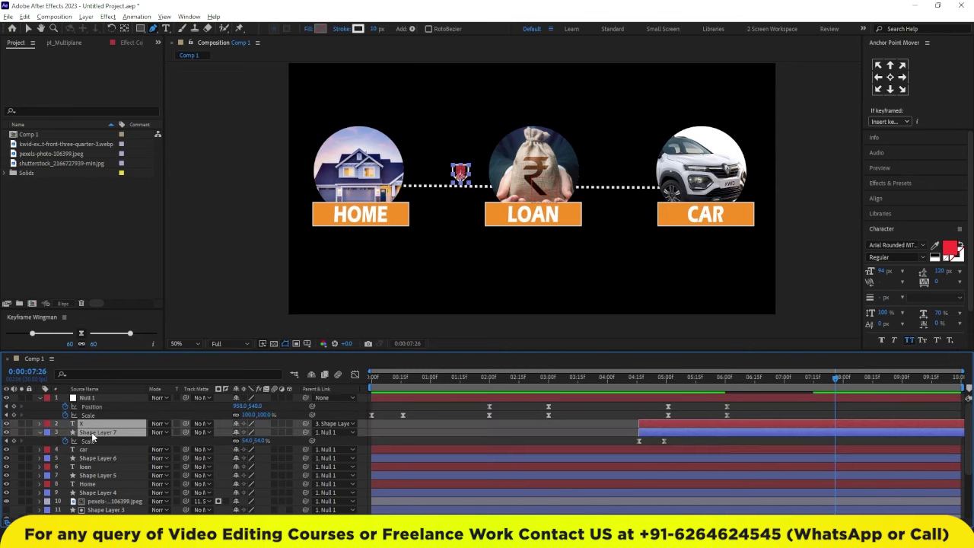
key("ctrl+d")
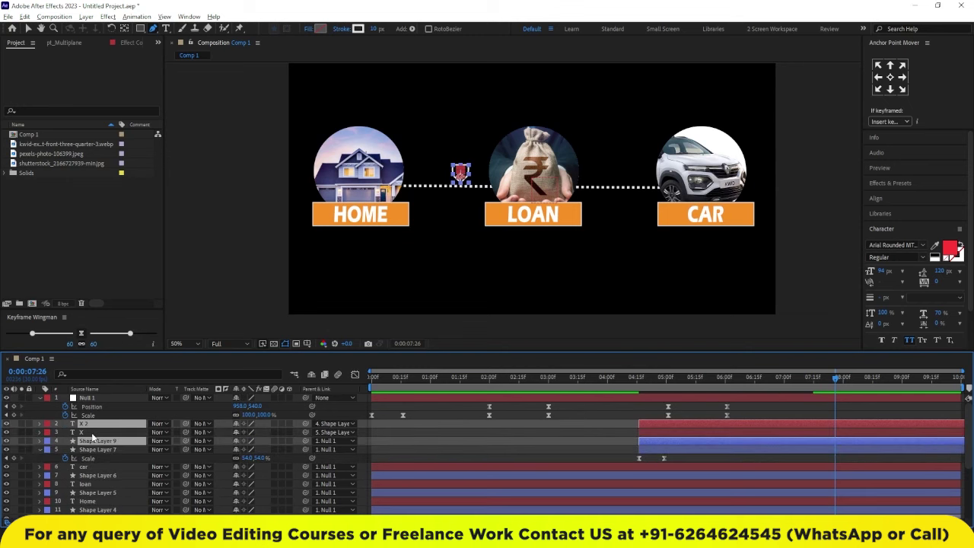
key("ctrl+shift+bracketright")
key("ctrl+bracketleft")
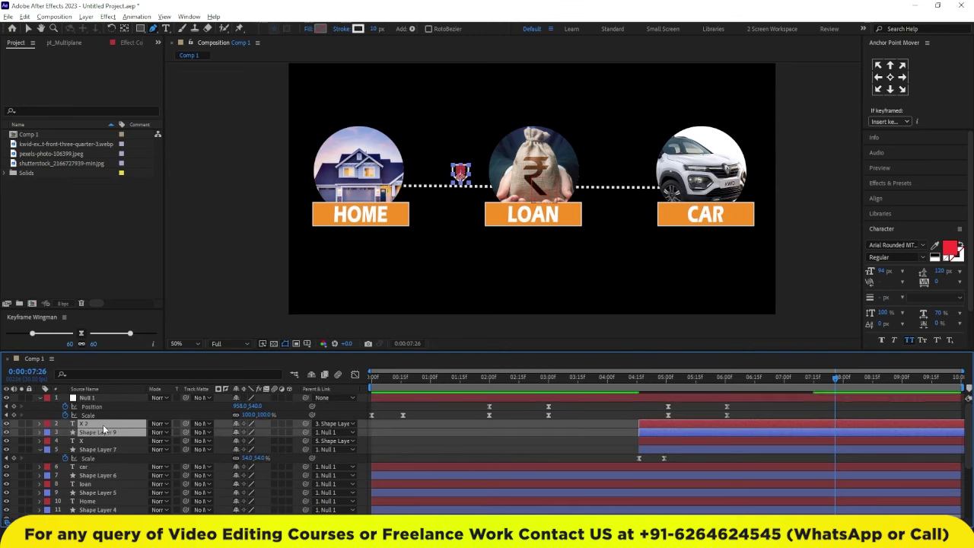
key("shift+Right")
key("shift+Right")
key("shift+Right")
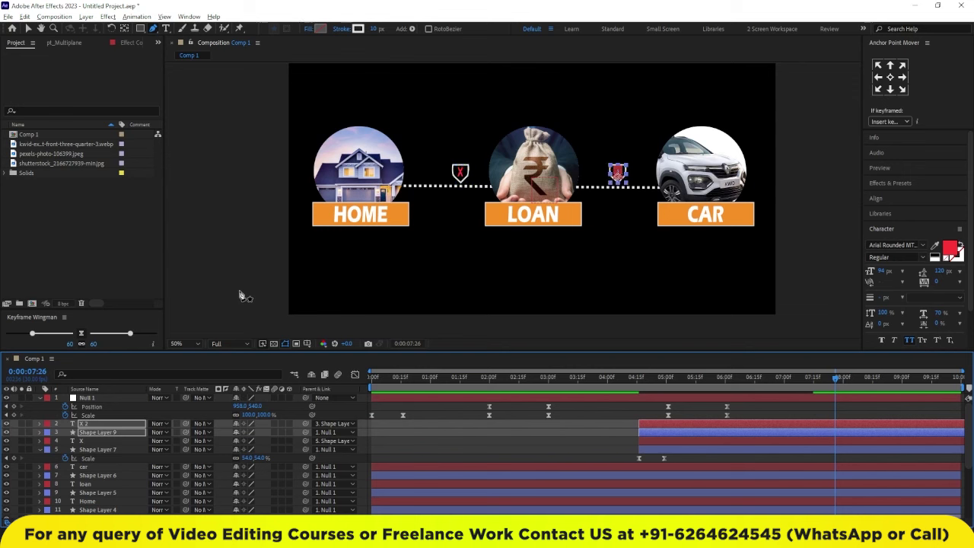
left_click(697, 450)
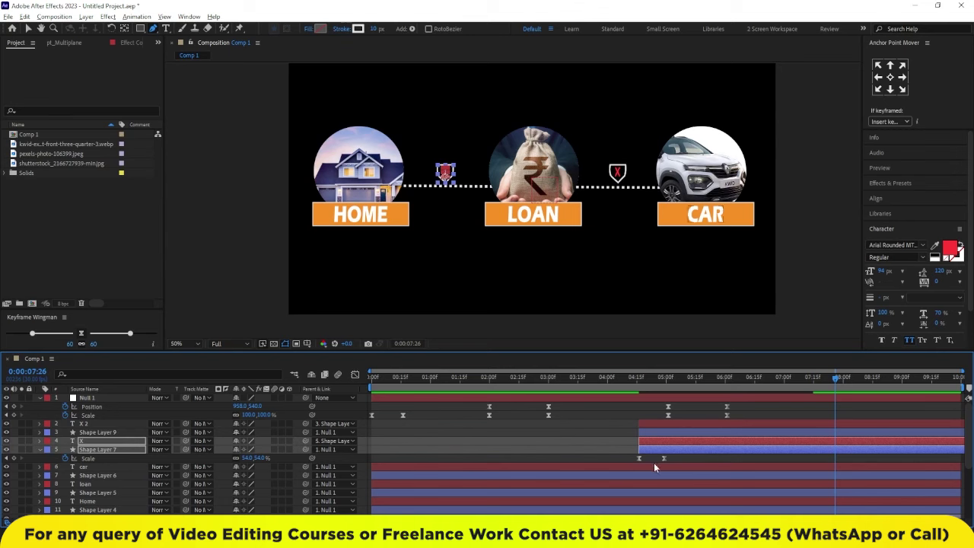
Step: Change the copied X 2 text's fill colour to green
left_click(659, 424)
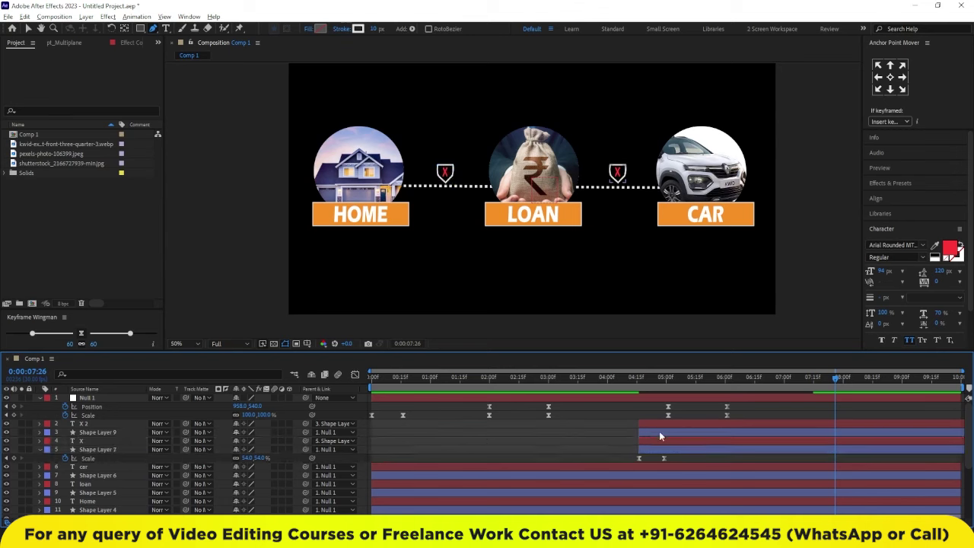
left_click(950, 251)
left_click(519, 316)
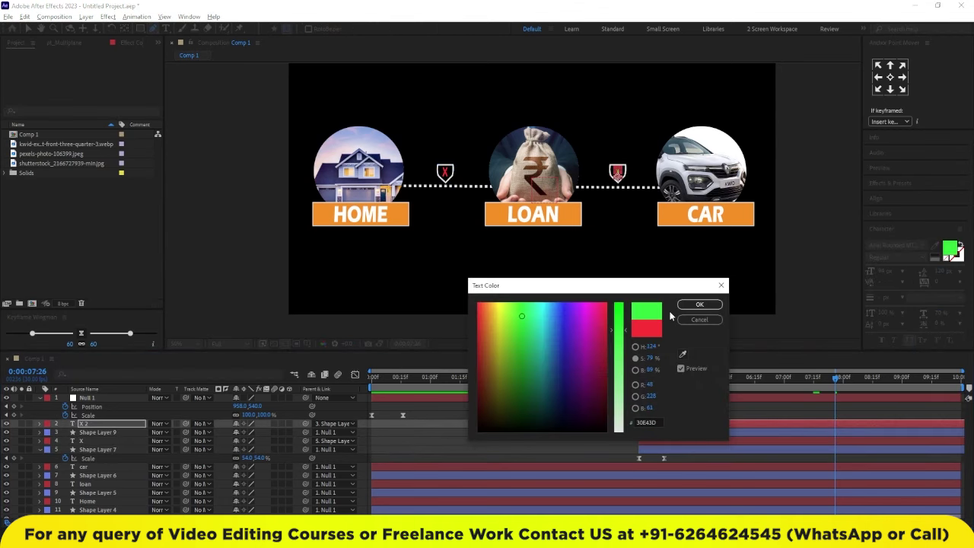
left_click(699, 305)
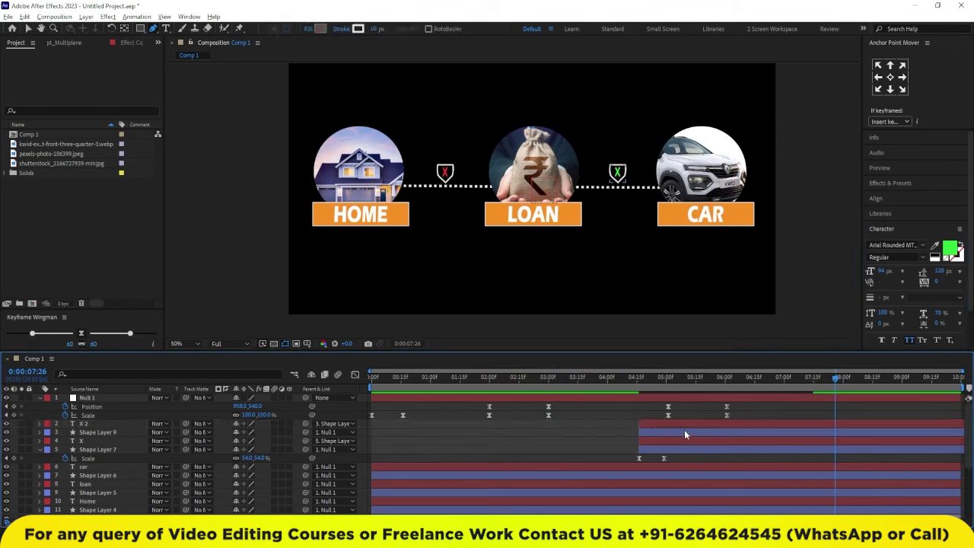
Step: Move the copied badge layers, X 2 and Shape Layer 9, later in the timeline
left_click(665, 432)
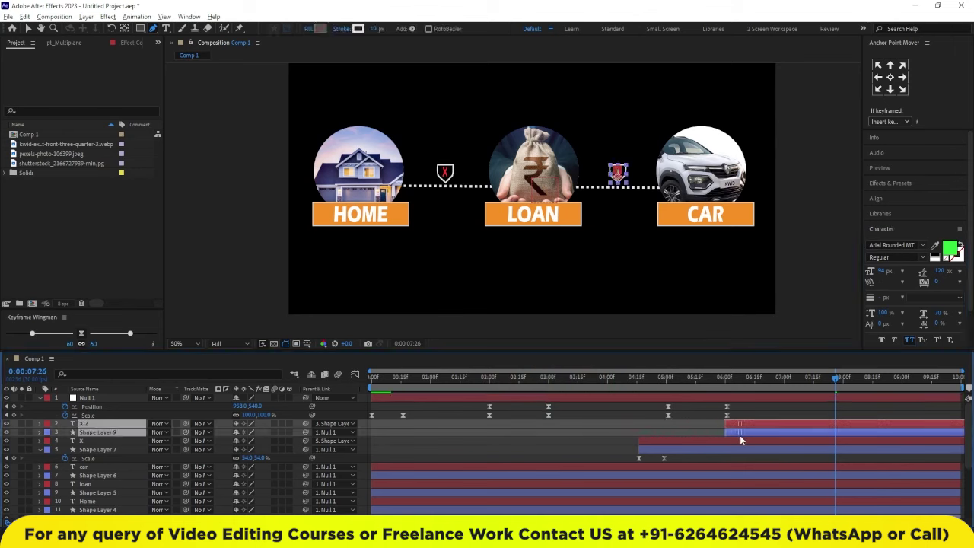
left_click_drag(665, 432, 752, 434)
left_click(642, 378)
left_click_drag(641, 385, 746, 384)
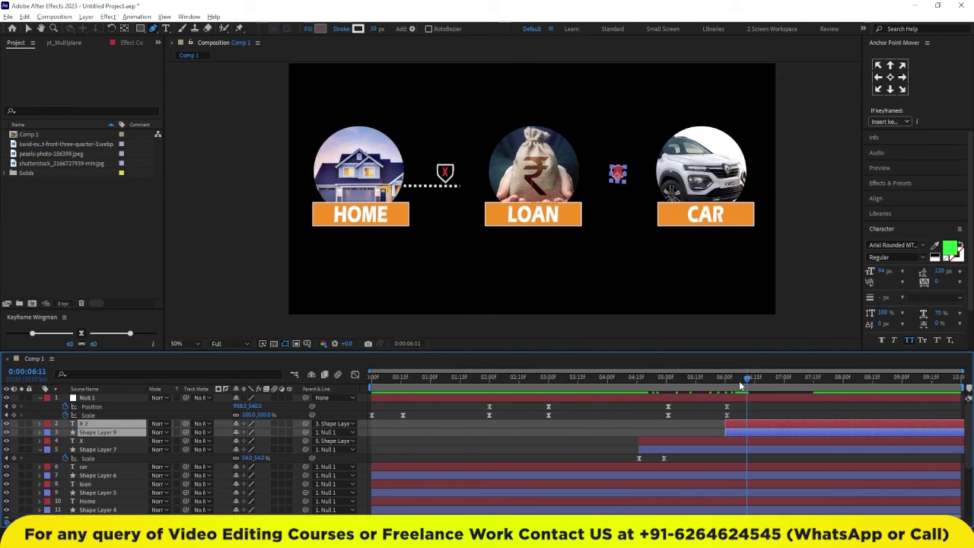
left_click_drag(739, 381, 737, 381)
Step: Delay the first X badge and Shape Layer 7 until its dotted line arrives
left_click(704, 440)
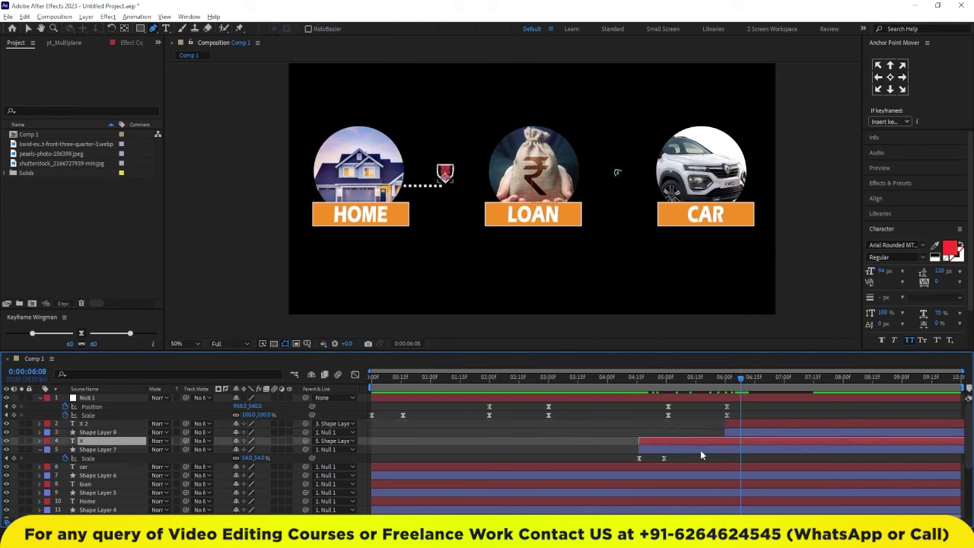
left_click(700, 450, "ctrl")
left_click_drag(670, 446, 772, 451)
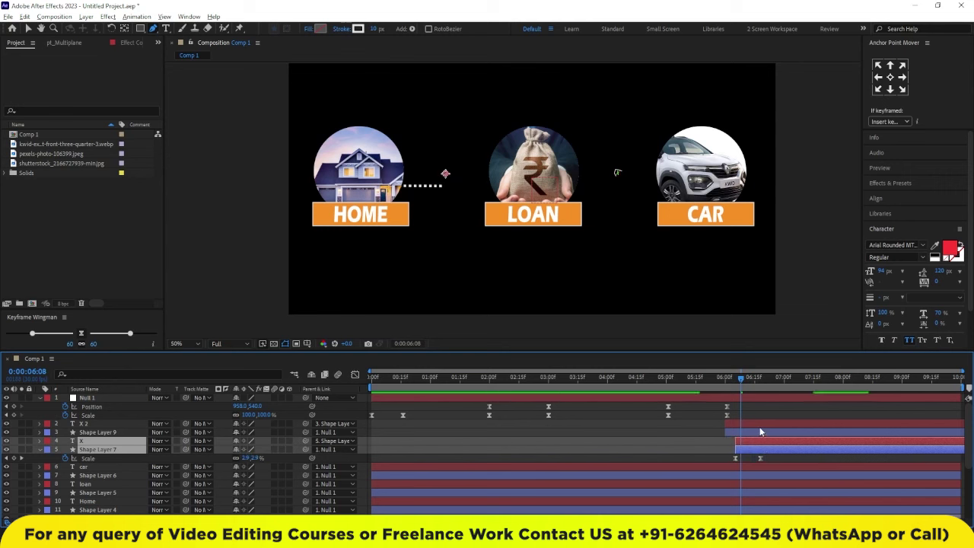
left_click_drag(397, 433, 888, 430)
Step: Fine-tune the second badge to start around 7:15, after the line reaches CAR
left_click(795, 388)
left_click_drag(797, 391, 798, 392)
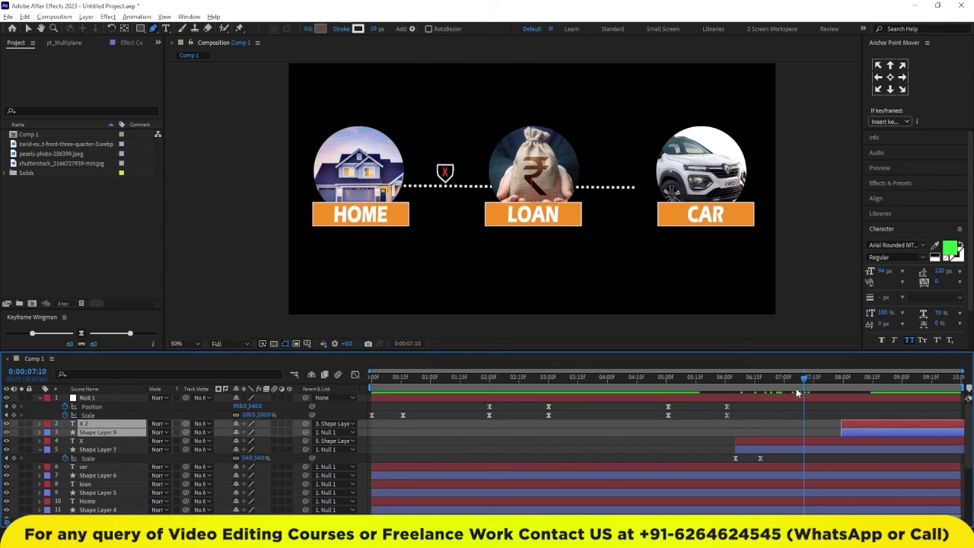
left_click_drag(848, 427, 836, 423)
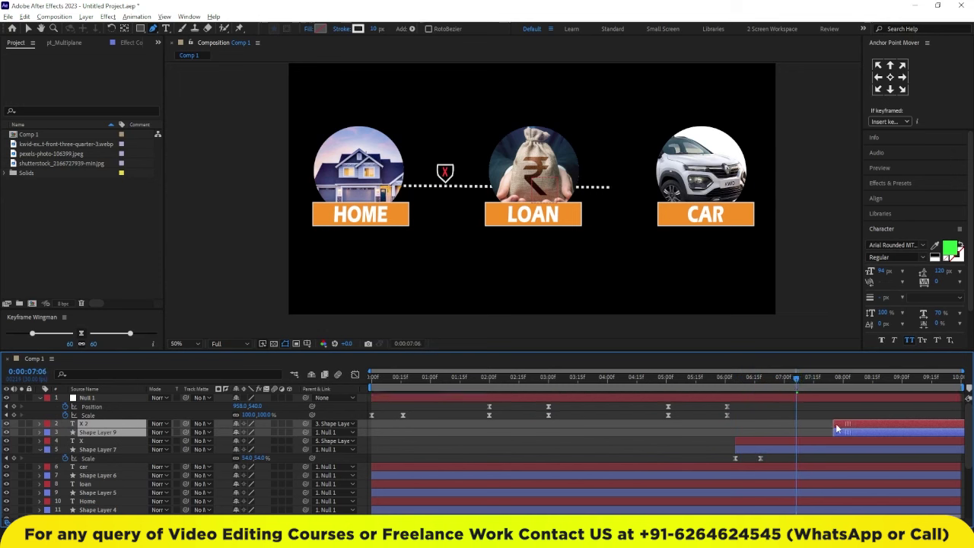
left_click_drag(795, 377, 858, 396)
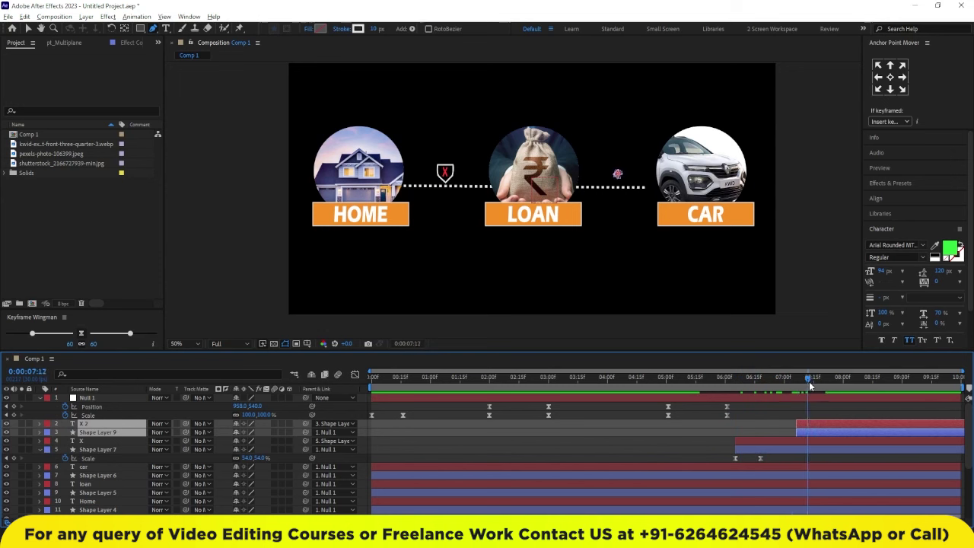
Step: Deselect the badges and play the whole animation back from the start
left_click(785, 407)
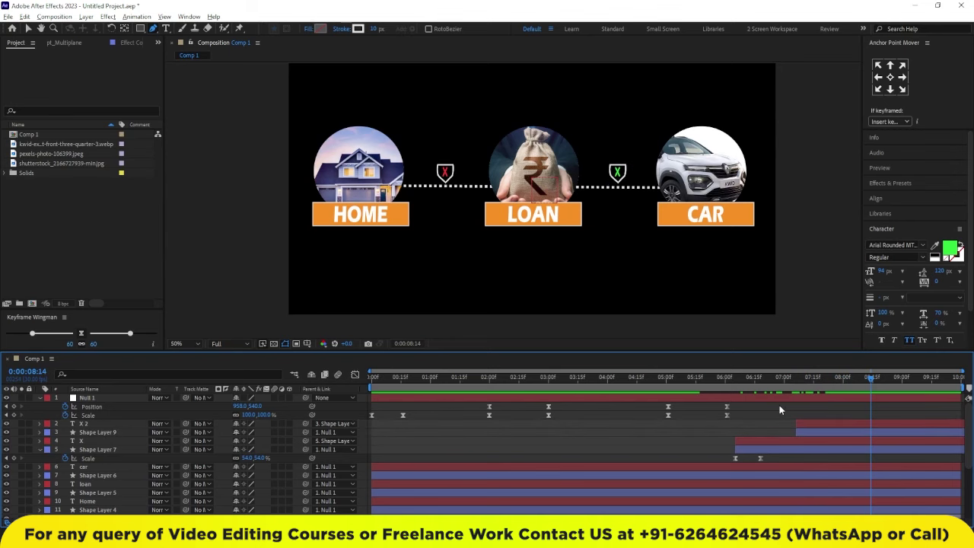
key("ctrl+s")
left_click(883, 507)
key("Home")
key("space")
Step: Draw a new circle, Shape Layer 10, over the LOAN photo with the Ellipse tool at 25% zoom
left_click_drag(512, 378, 371, 377)
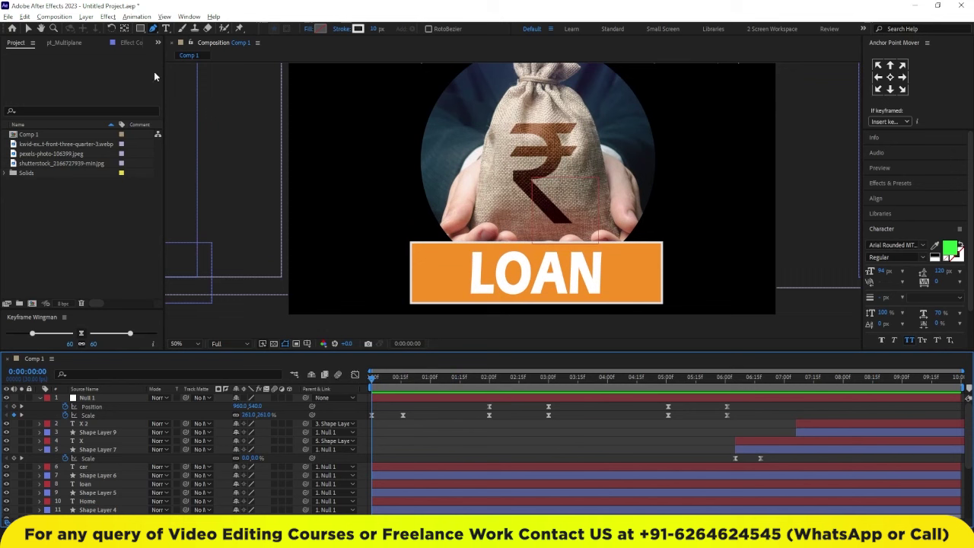
left_click(83, 233)
left_click_drag(140, 29, 190, 56)
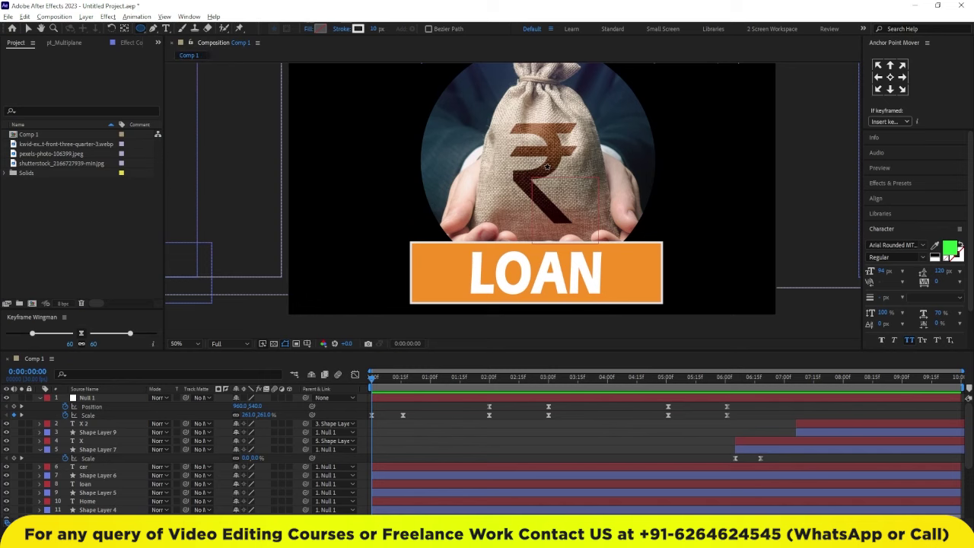
key("comma")
left_click_drag(450, 112, 604, 270)
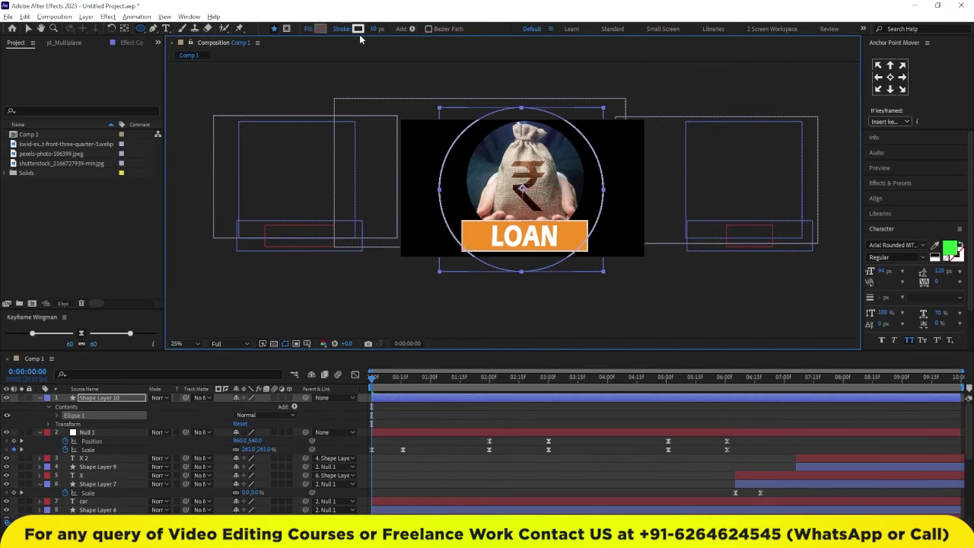
left_click(309, 29)
Step: Give the circle a solid orange fill and add Roughen Edges with Border raised to 349.50
left_click(494, 102)
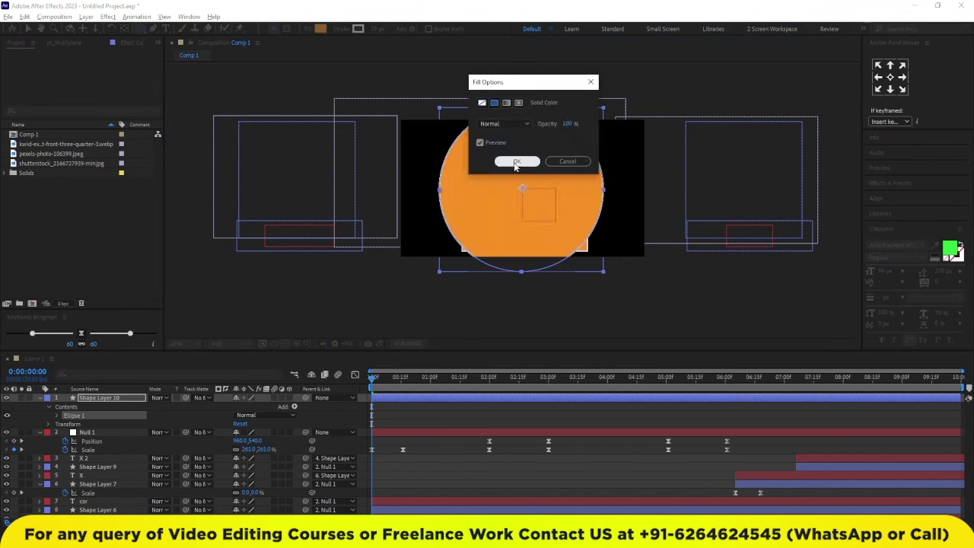
left_click(517, 161)
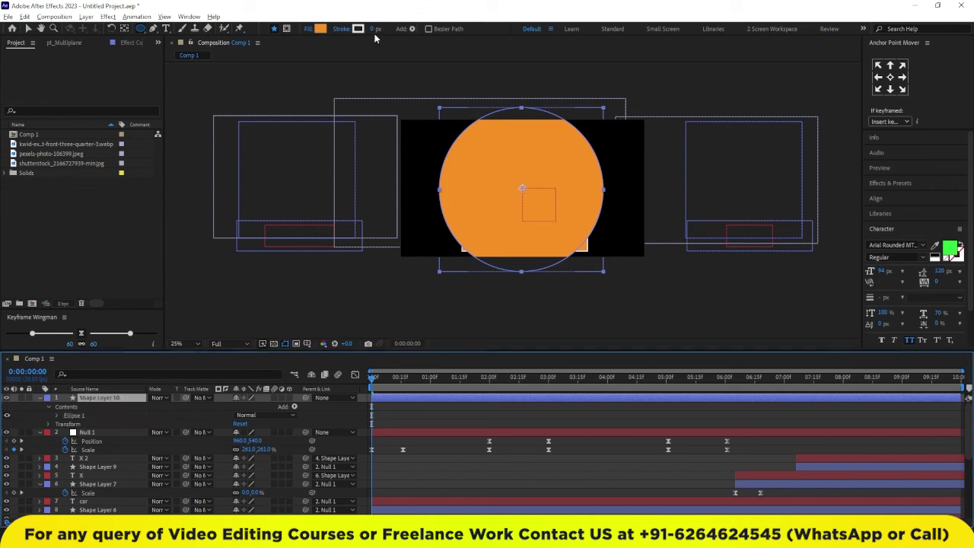
type("ro")
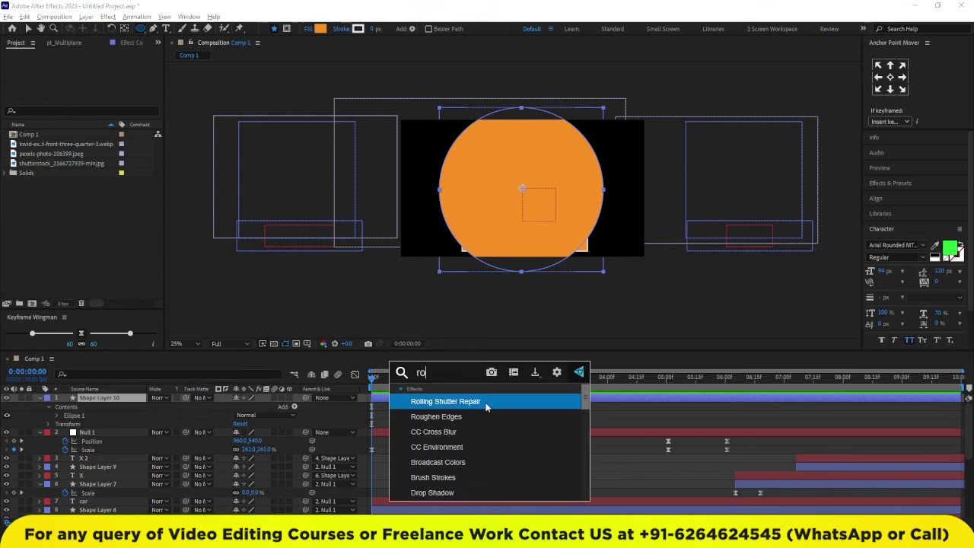
type("u")
left_click(487, 407)
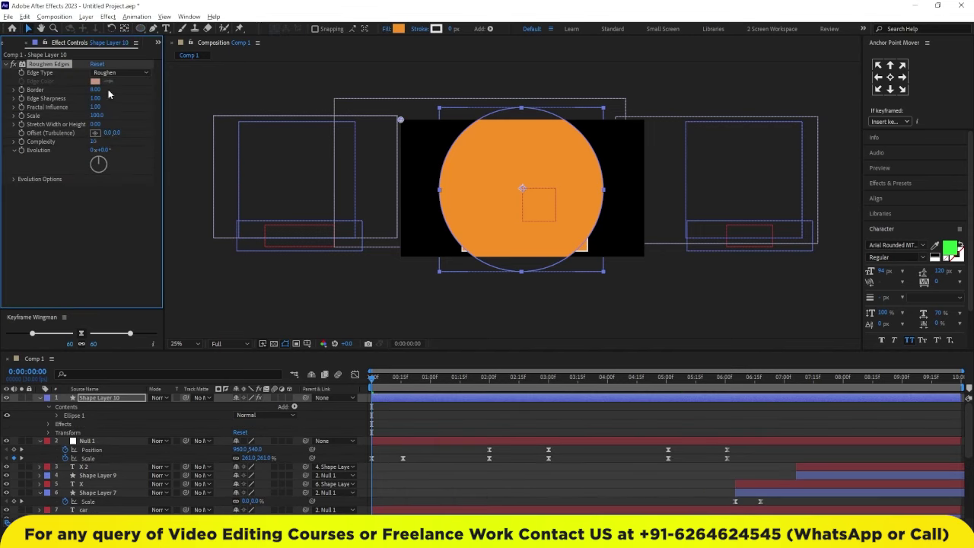
left_click_drag(601, 144, 96, 94)
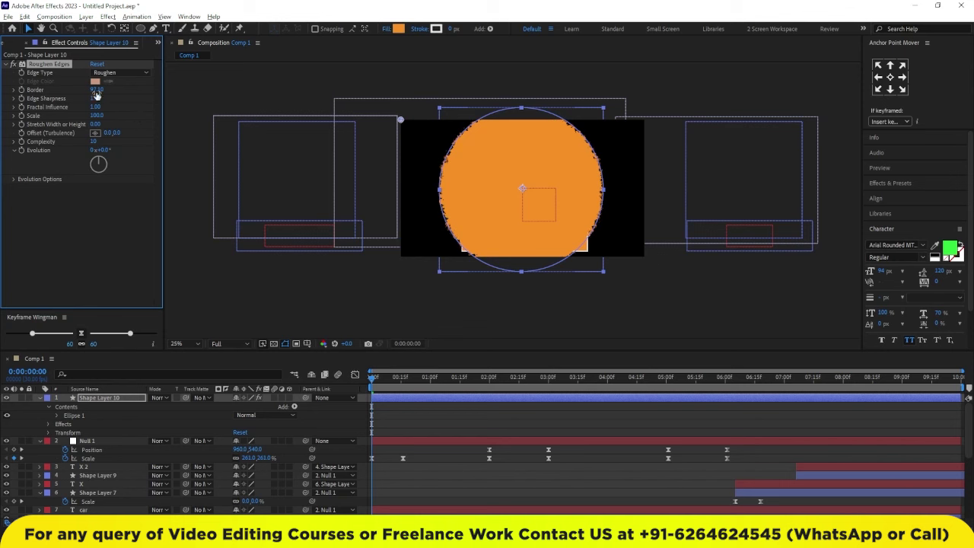
left_click_drag(442, 123, 204, 105)
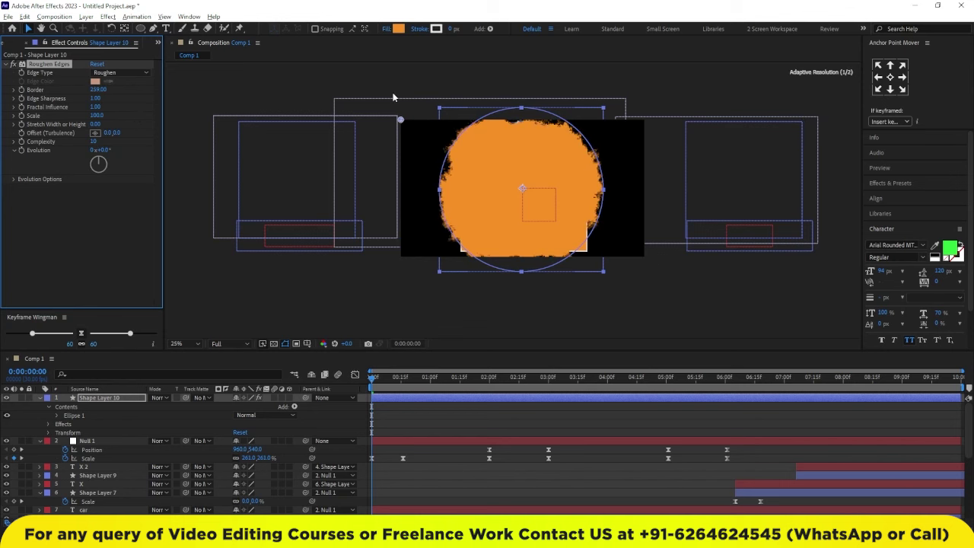
left_click_drag(93, 89, 470, 474)
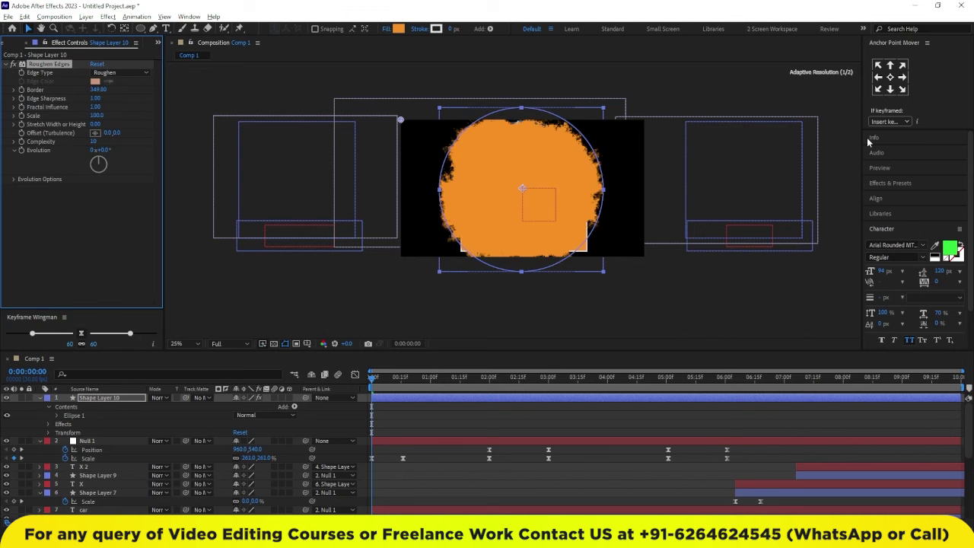
left_click(401, 387)
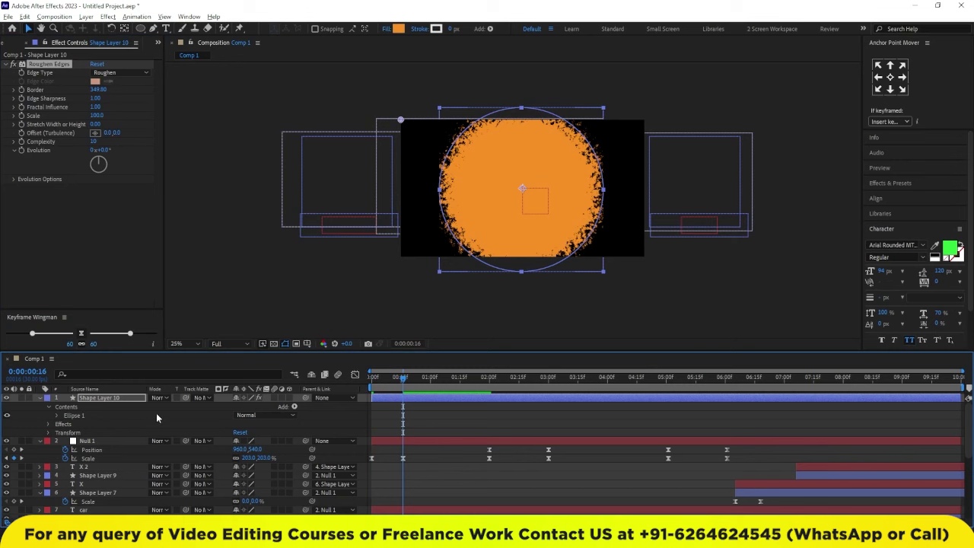
Step: Keyframe Shape Layer 10's Scale at 0% on frame 0, growing to 100% by frame 16
key("s")
left_click(67, 407)
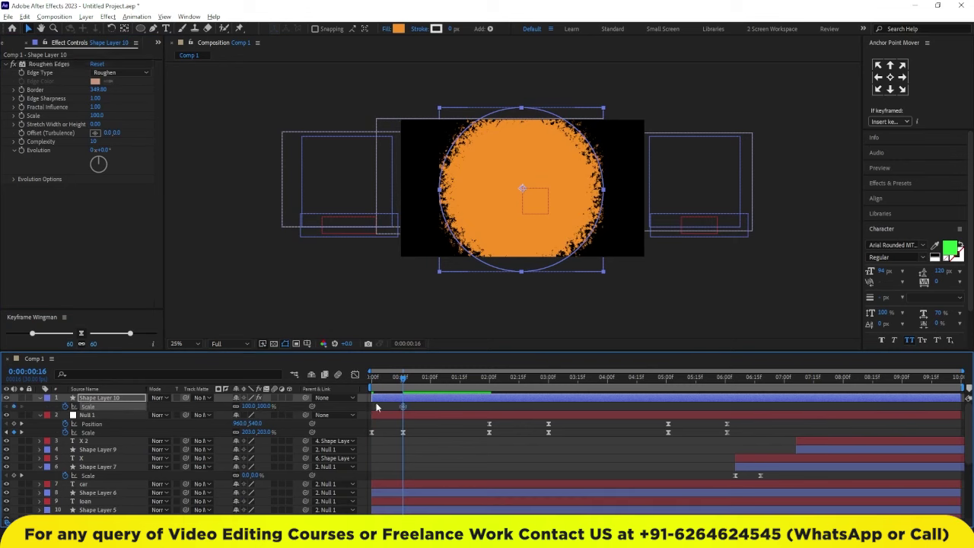
key("Home")
left_click(247, 407)
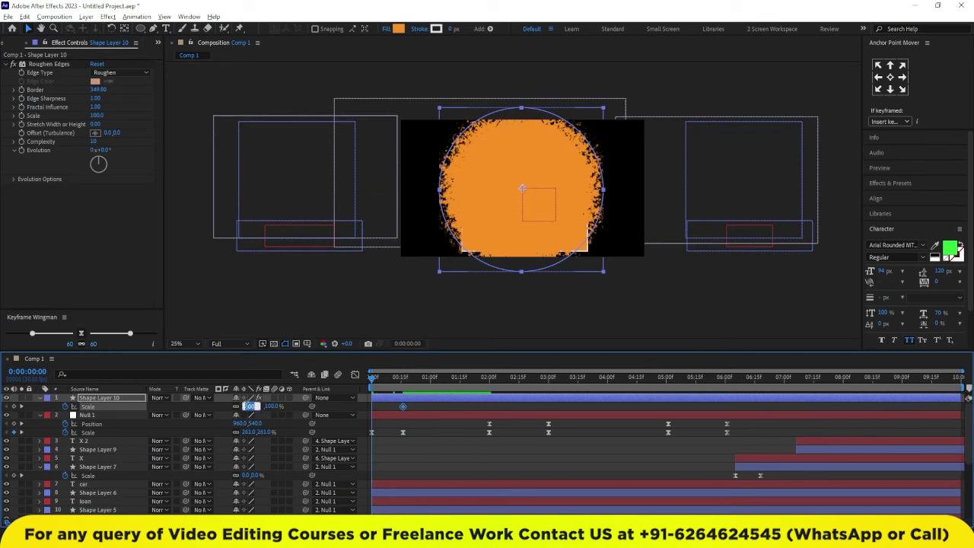
type("0")
key("Return")
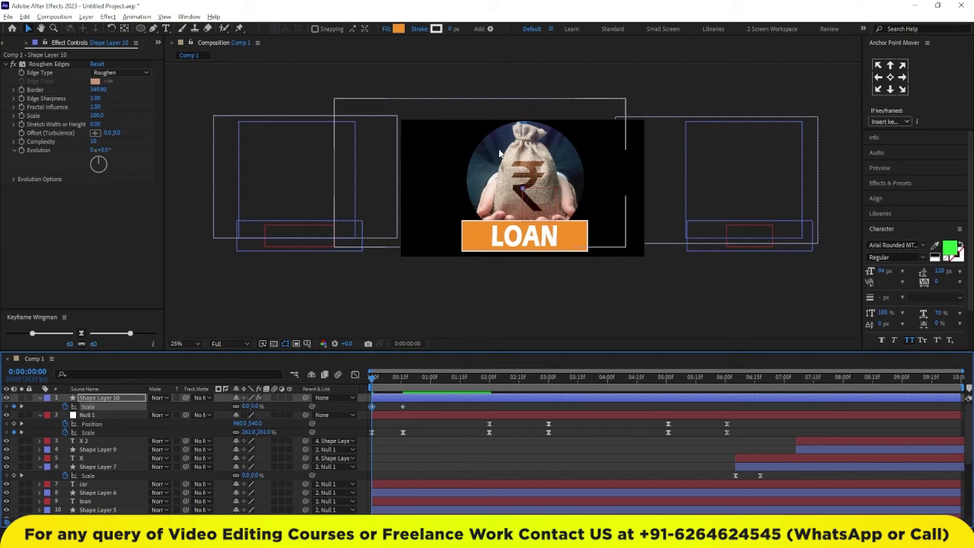
left_click(184, 399)
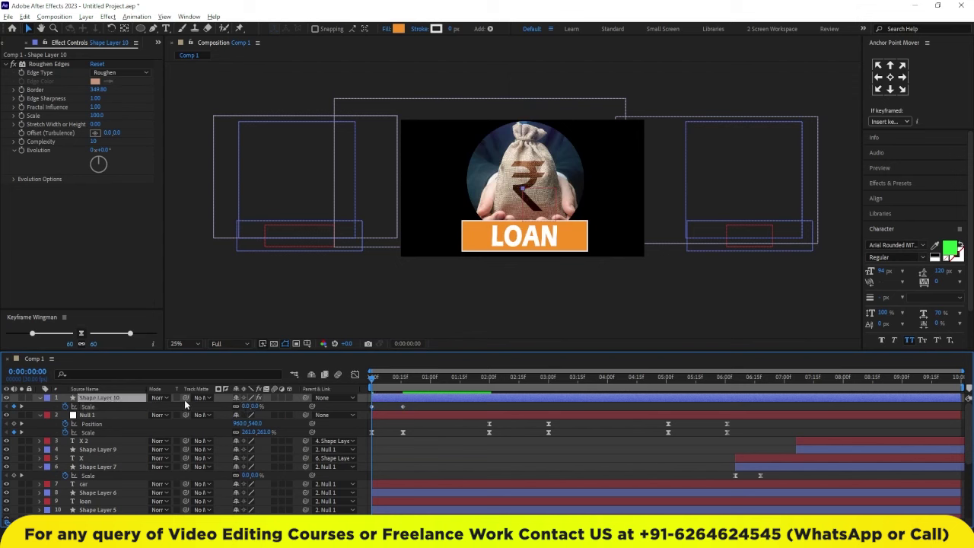
scroll(97, 472, "down", 2)
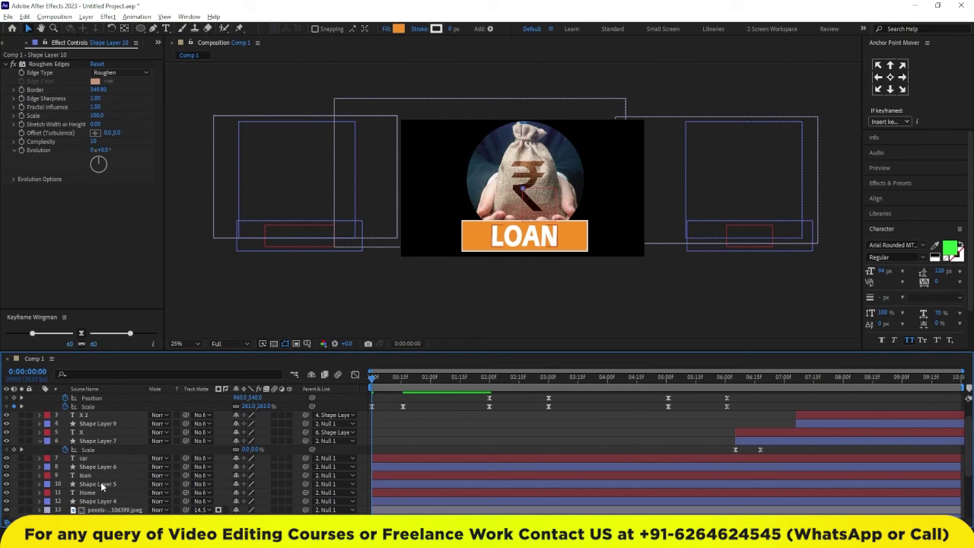
left_click(112, 502)
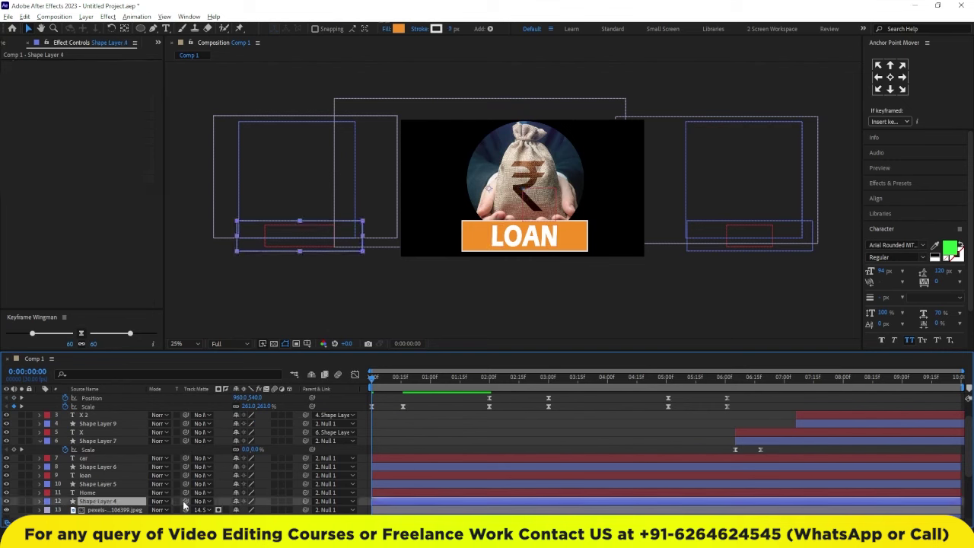
Step: Set Shape Layer 4's track matte back to No Matte after previewing the circle scale-up
mouse_move(185, 506)
left_mouse_down()
mouse_move(120, 394)
mouse_move(97, 398)
left_mouse_up()
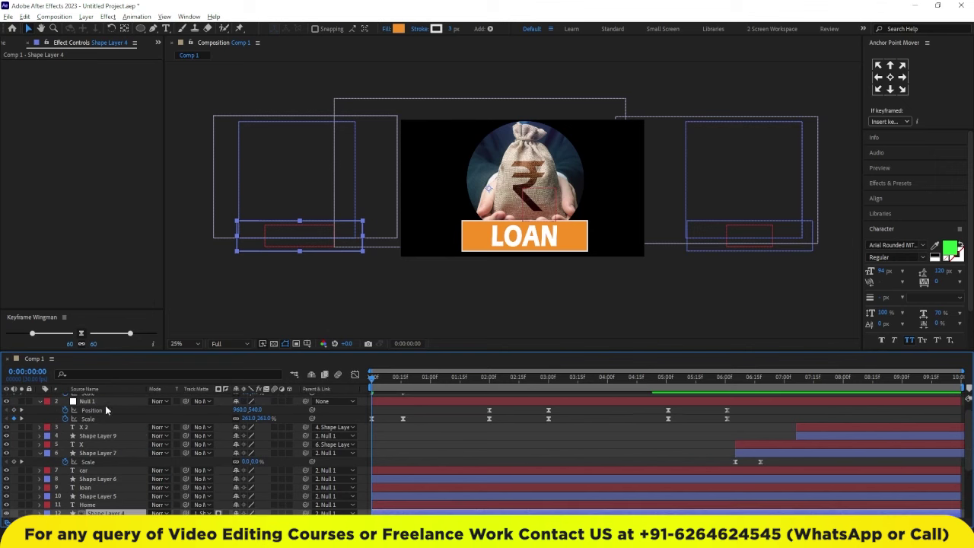
scroll(146, 455, "up", 1)
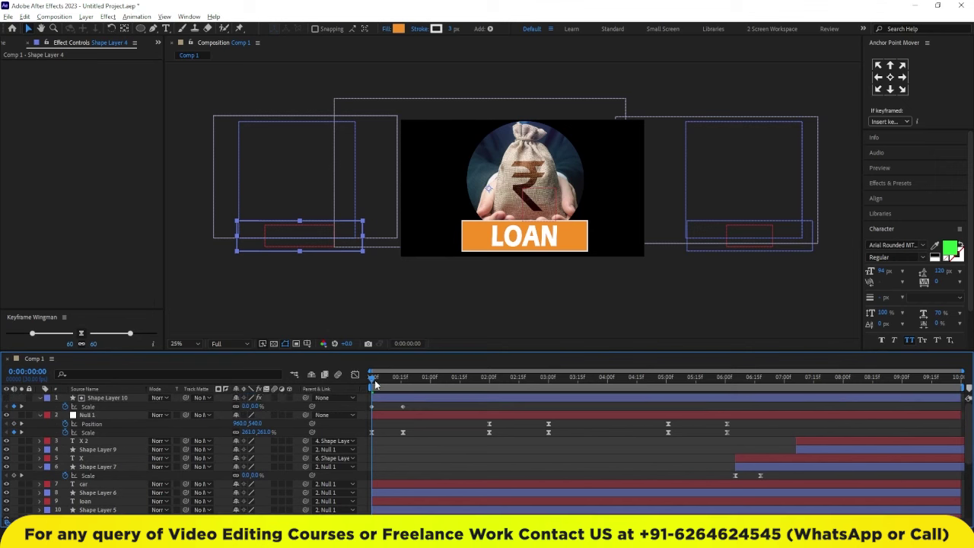
key("space")
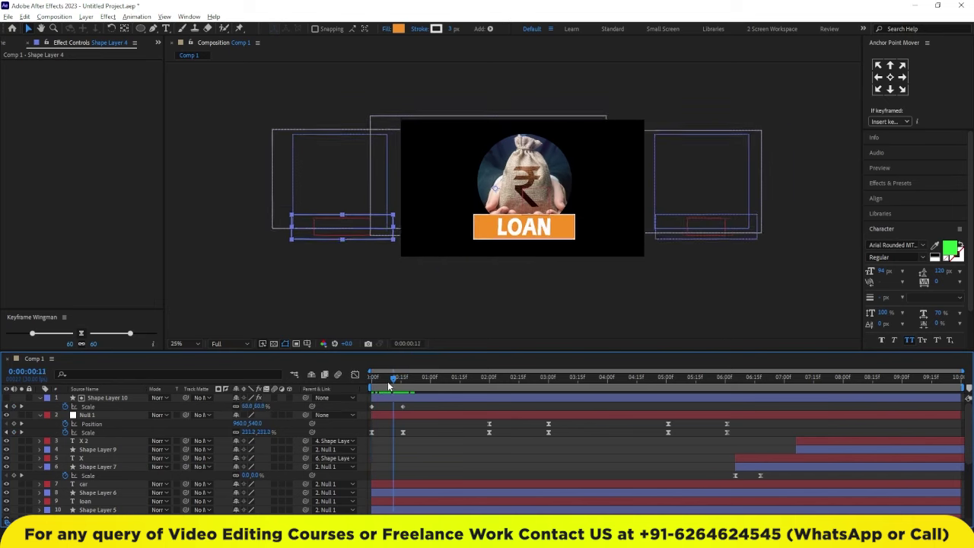
scroll(125, 479, "down", 5)
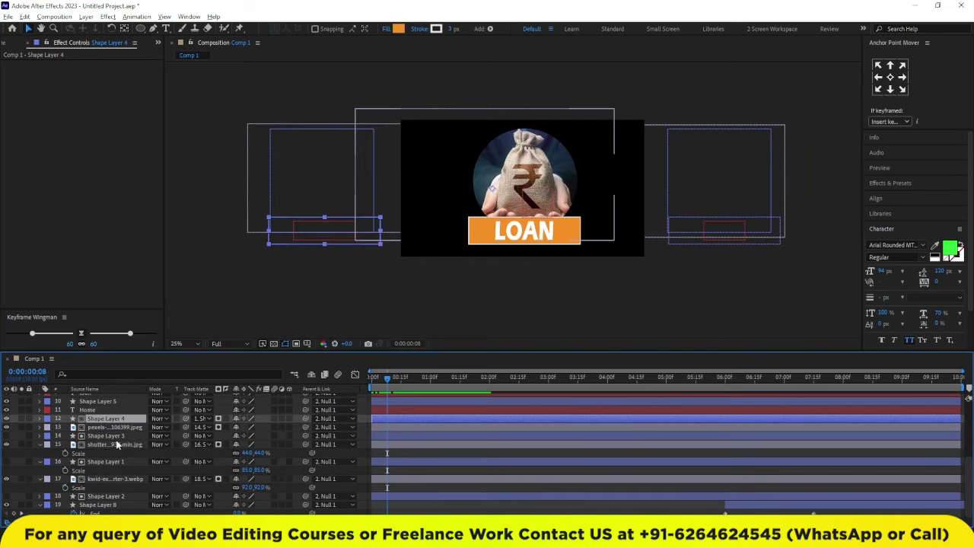
left_click(199, 419)
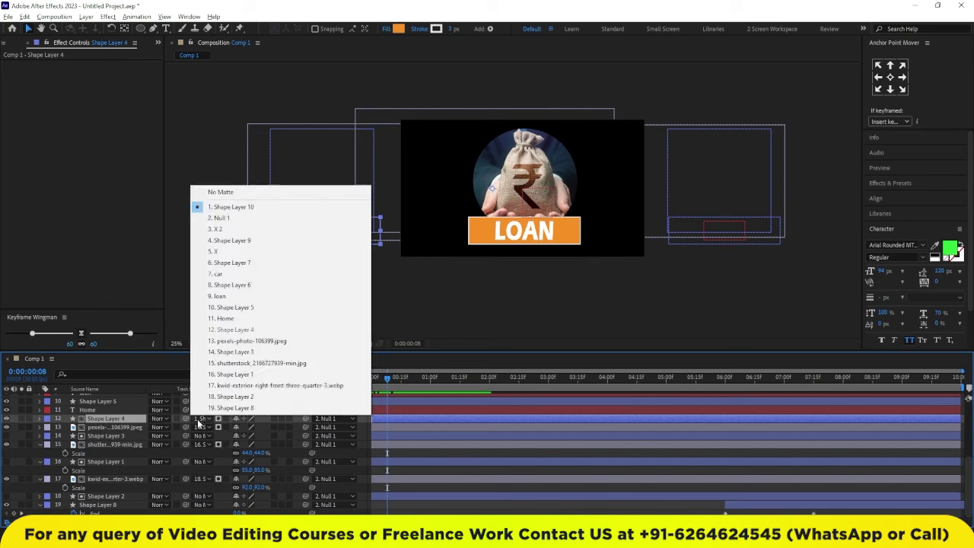
left_click(221, 191)
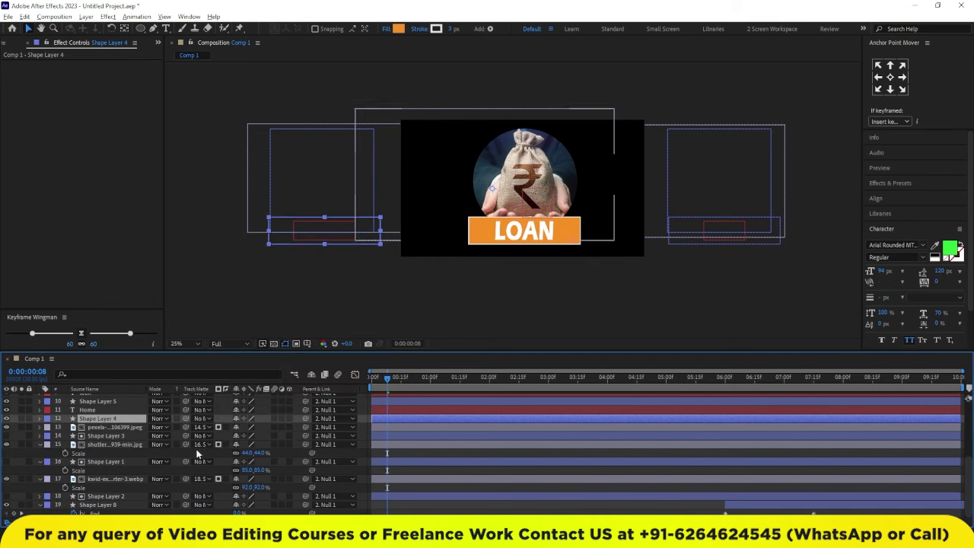
Step: Try Shape Layer 10 as Shape Layer 1's track matte, preview it, then revert to No Matte
left_click(103, 496)
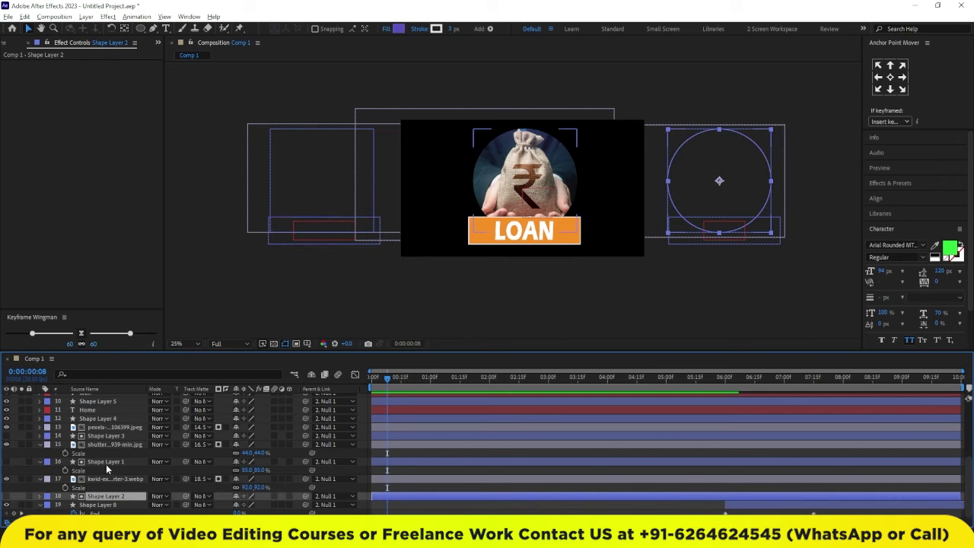
left_click(107, 462)
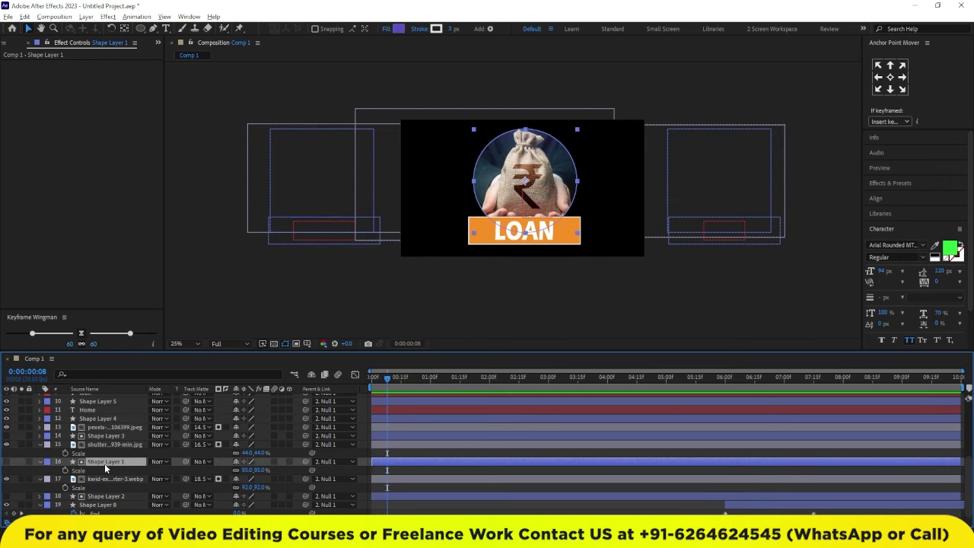
left_click(196, 466)
left_click(236, 249)
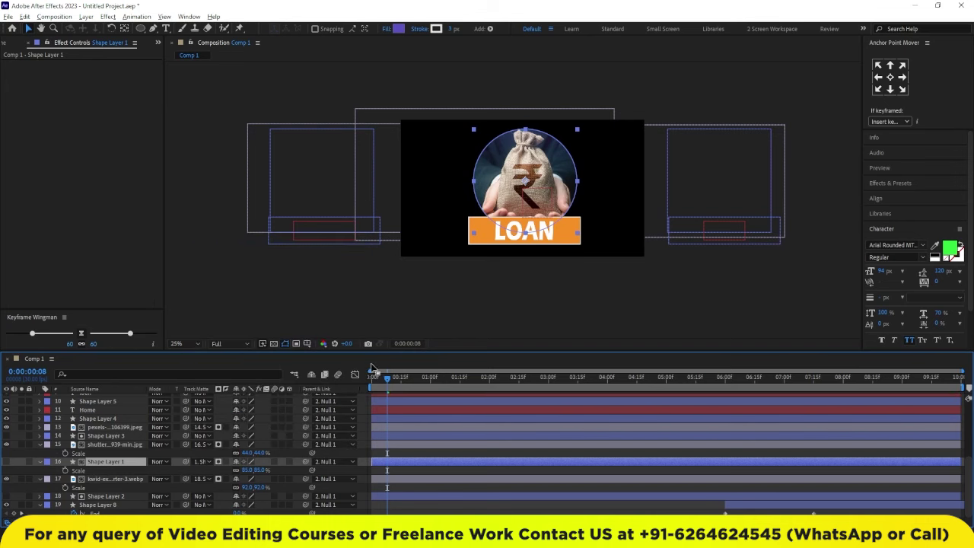
key("space")
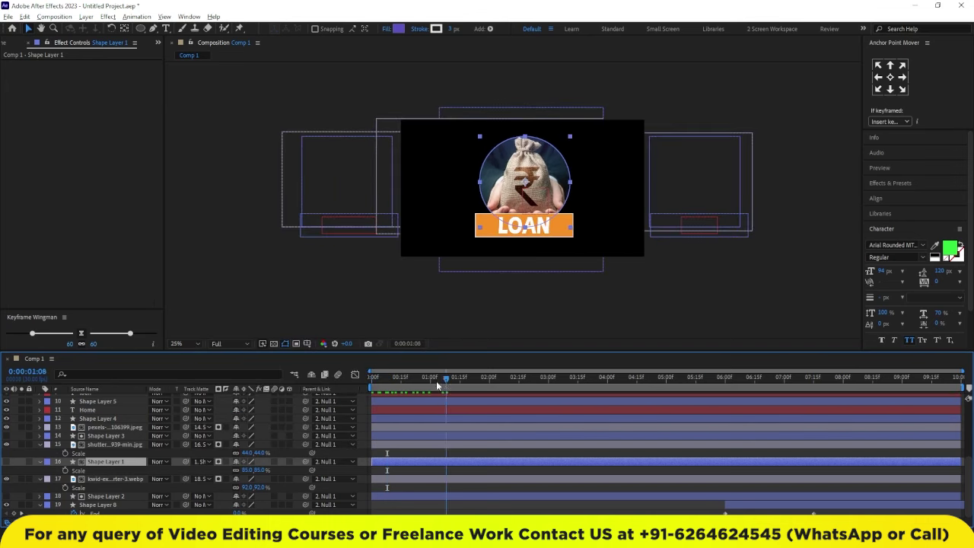
key("space")
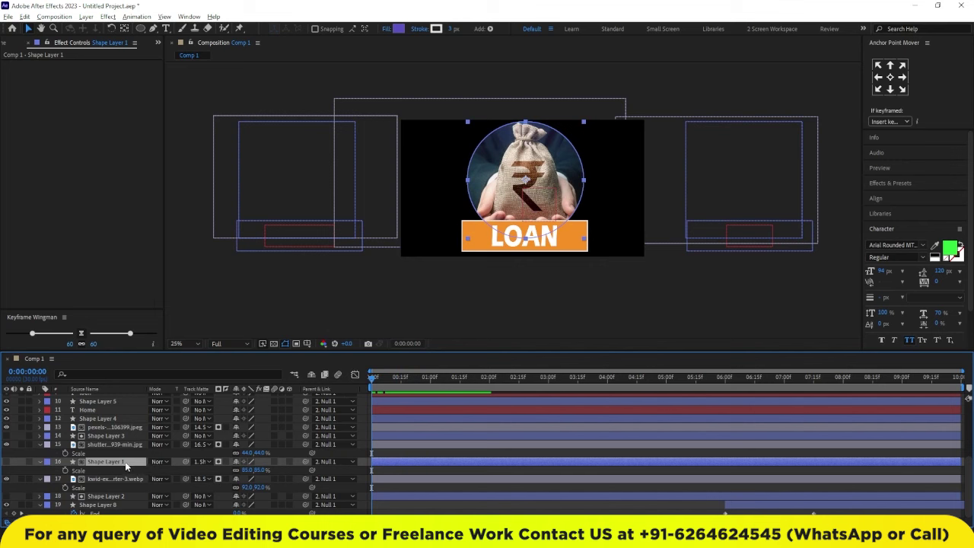
left_click(159, 462)
left_click(194, 463)
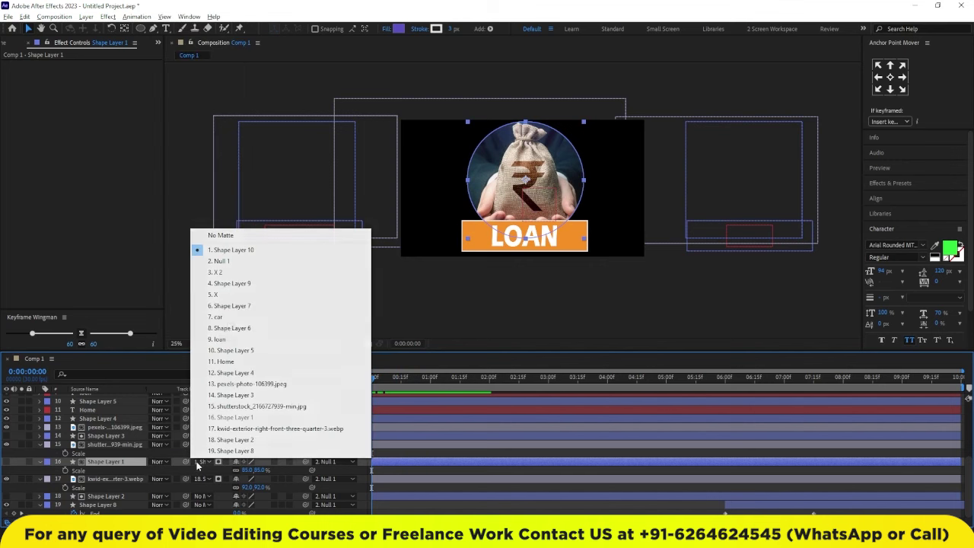
left_click(220, 235)
left_click(105, 443)
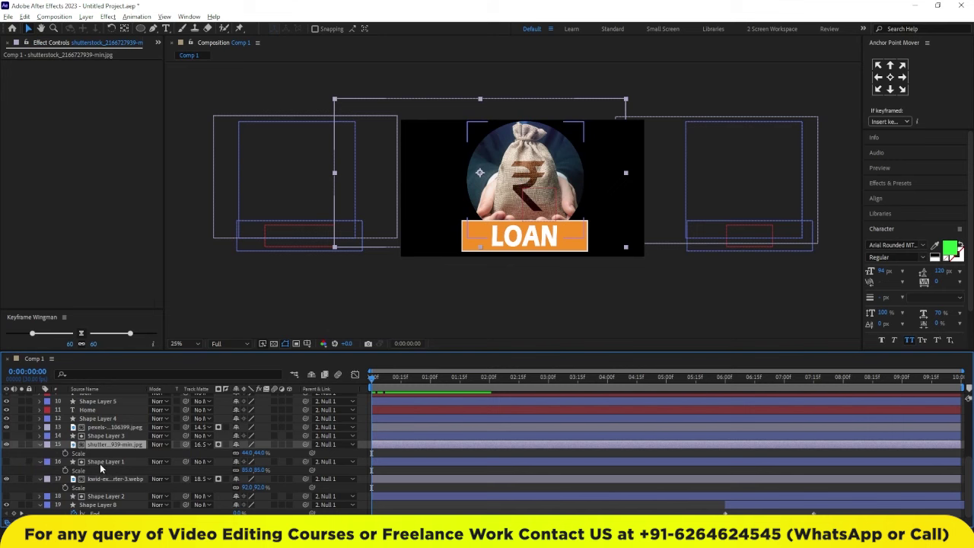
Step: Show Shape Layer 1, pre-compose it into Pre-comp 1, and matte it with Shape Layer 10
left_click(6, 462)
right_click(184, 467)
left_click(121, 417)
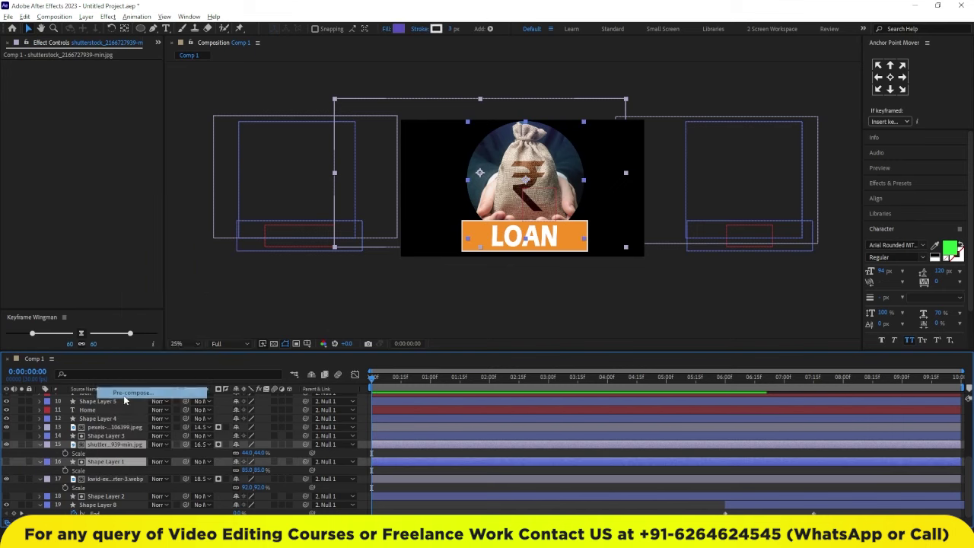
left_click(502, 336)
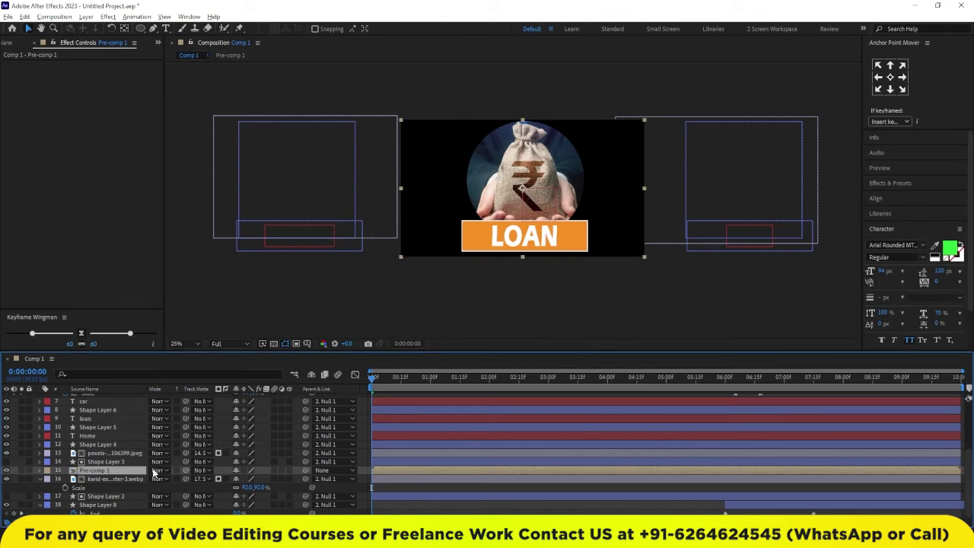
left_click(199, 472)
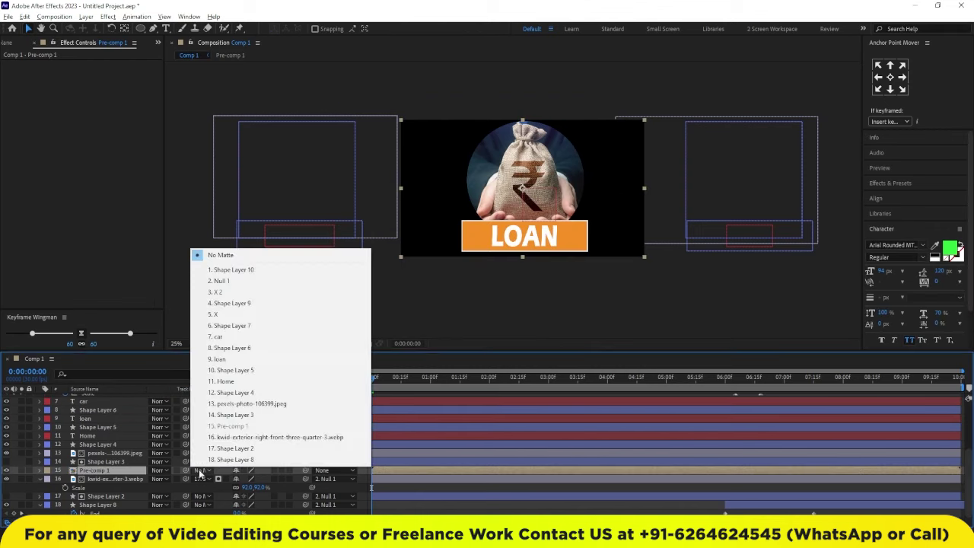
left_click(225, 279)
Step: Replay the intro from the start to check the LOAN photo reveal
left_click_drag(372, 384, 374, 378)
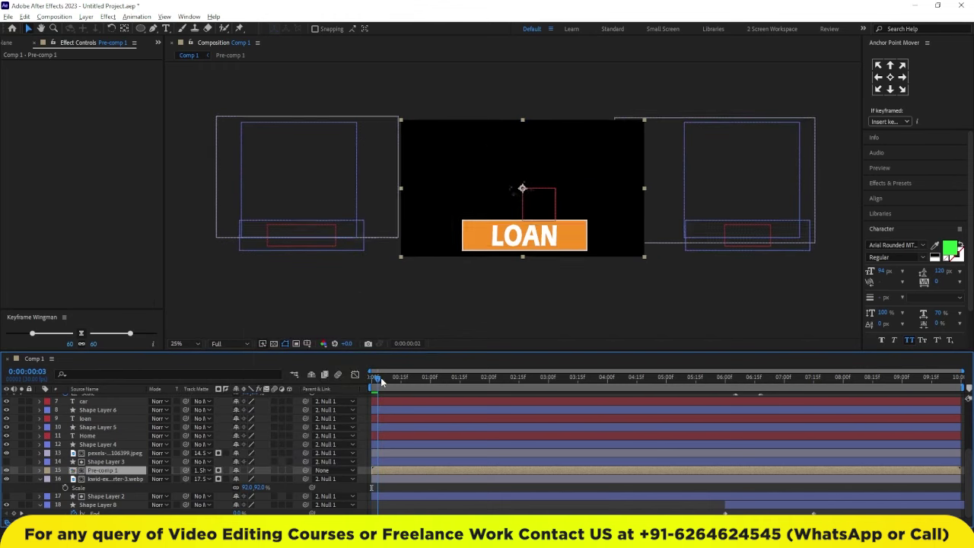
key("space")
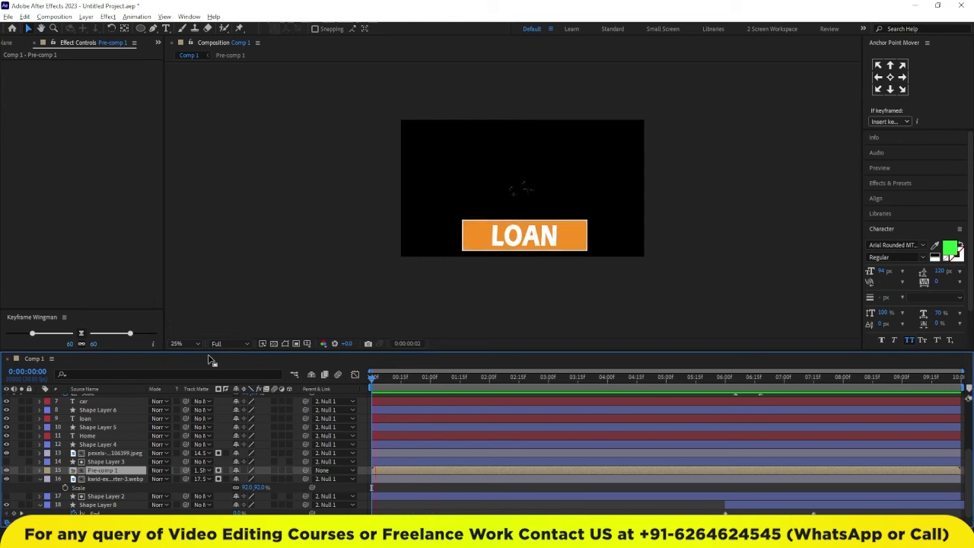
key("space")
left_click(373, 375)
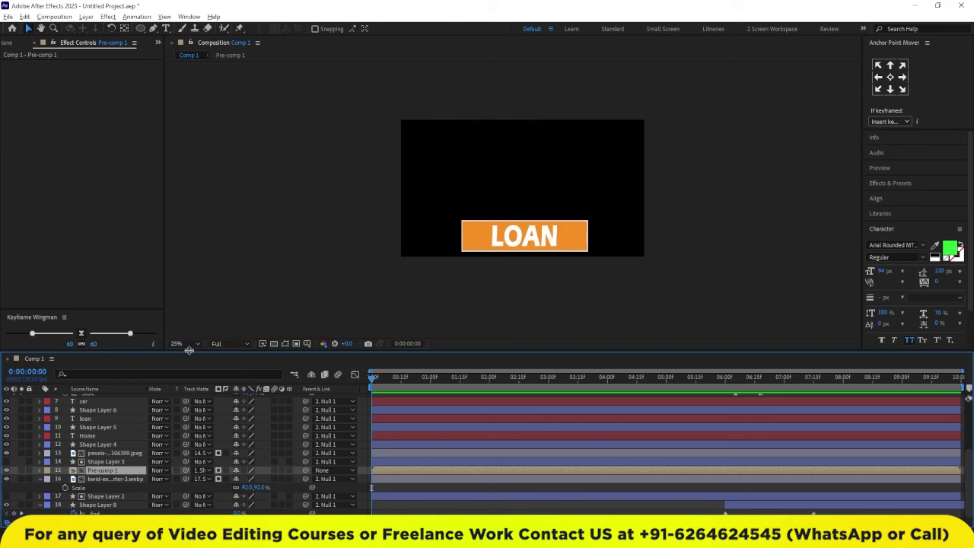
key("space")
key("space")
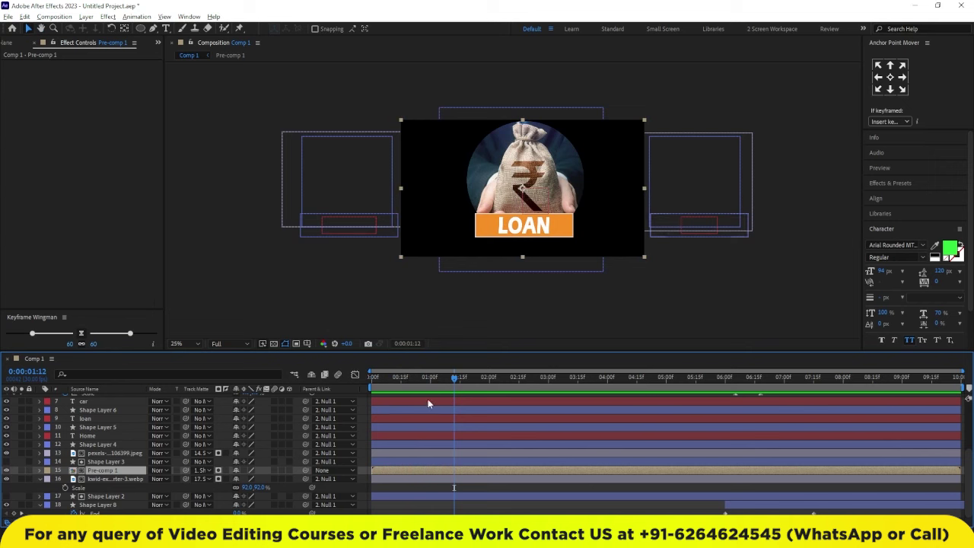
mouse_move(456, 392)
left_mouse_down()
mouse_move(601, 401)
mouse_move(461, 378)
left_mouse_up()
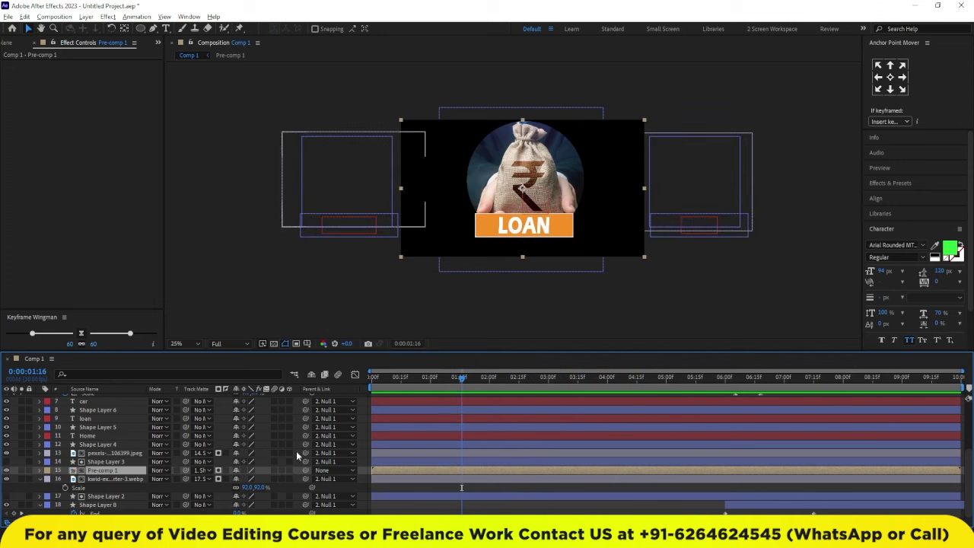
left_click(326, 469)
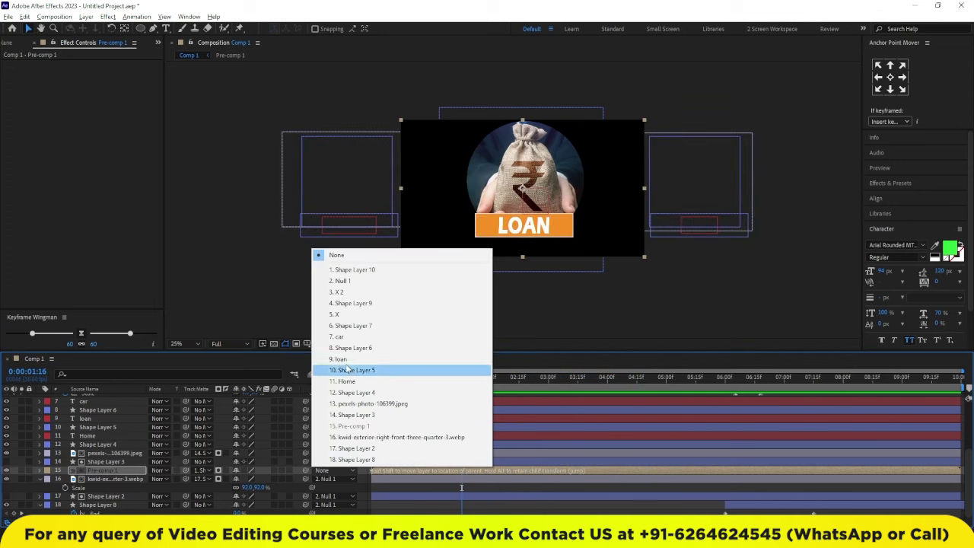
Step: Parent Pre-comp 1 and Shape Layer 10 to Null 1, then scrub to 0:00:07:10 to verify
left_click(342, 283)
left_click_drag(423, 377, 691, 402)
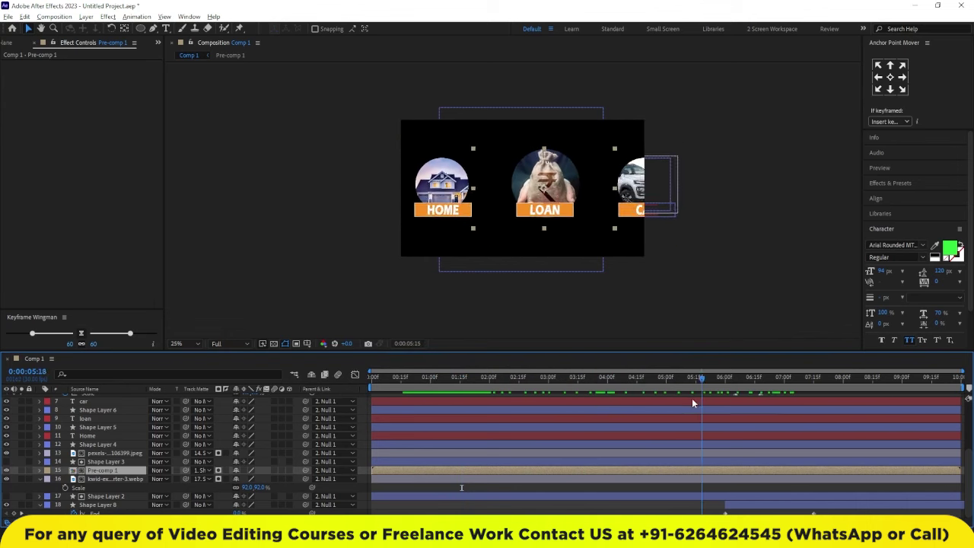
mouse_move(692, 403)
left_mouse_down()
mouse_move(391, 374)
mouse_move(460, 377)
left_mouse_up()
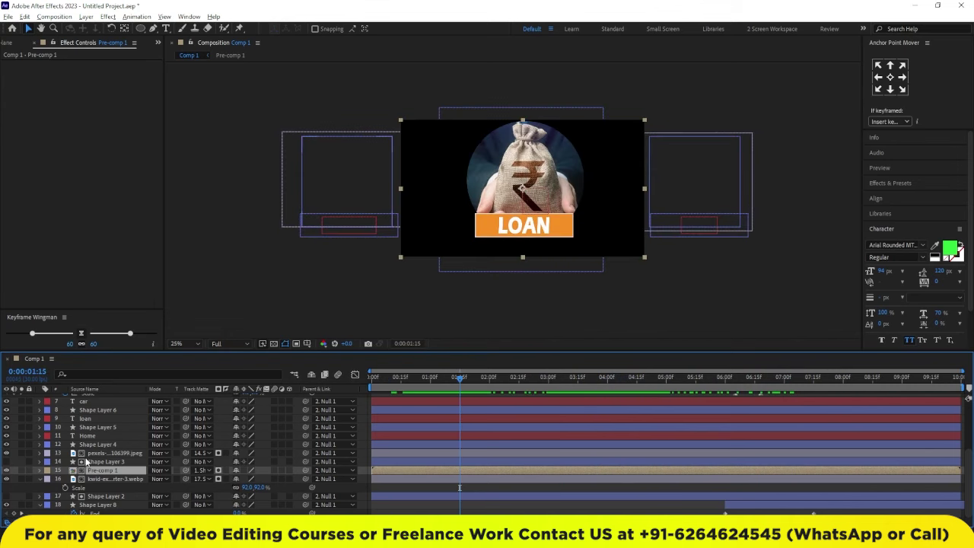
scroll(85, 462, "up", 3)
left_click(99, 397)
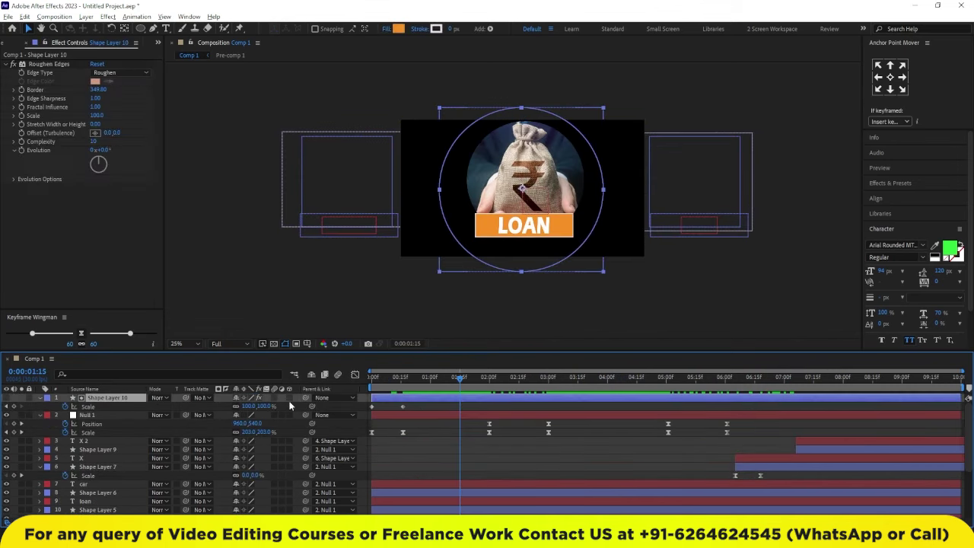
left_click(325, 397)
left_click(352, 209)
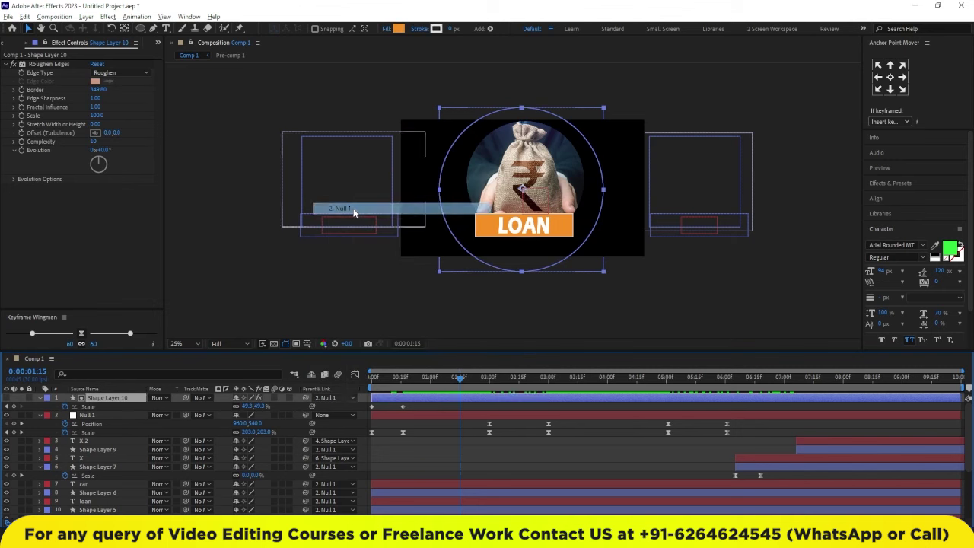
left_click_drag(430, 376, 804, 378)
left_click(696, 448)
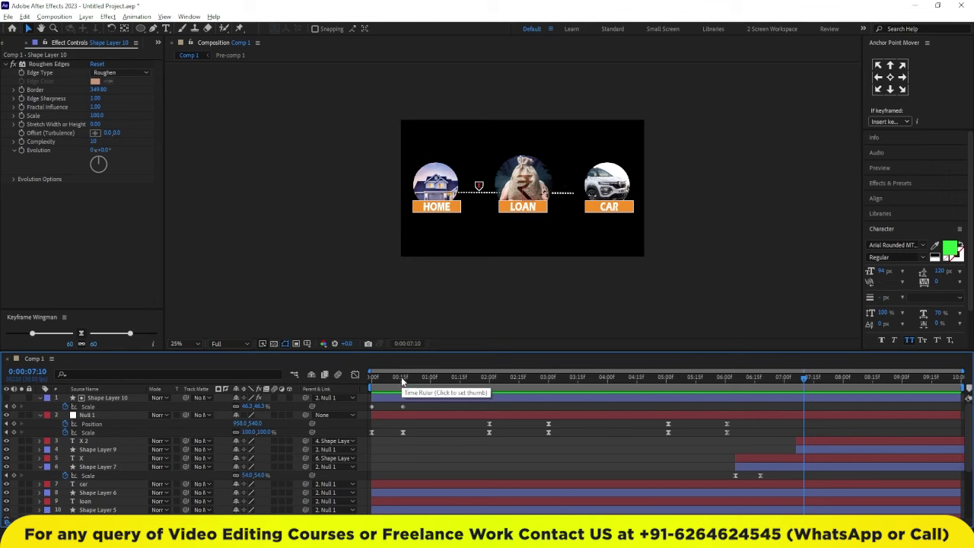
Step: Duplicate the HOME circle as Shape Layer 11 and give Shape Layer 3 a 21 px ring outline
left_click(546, 328)
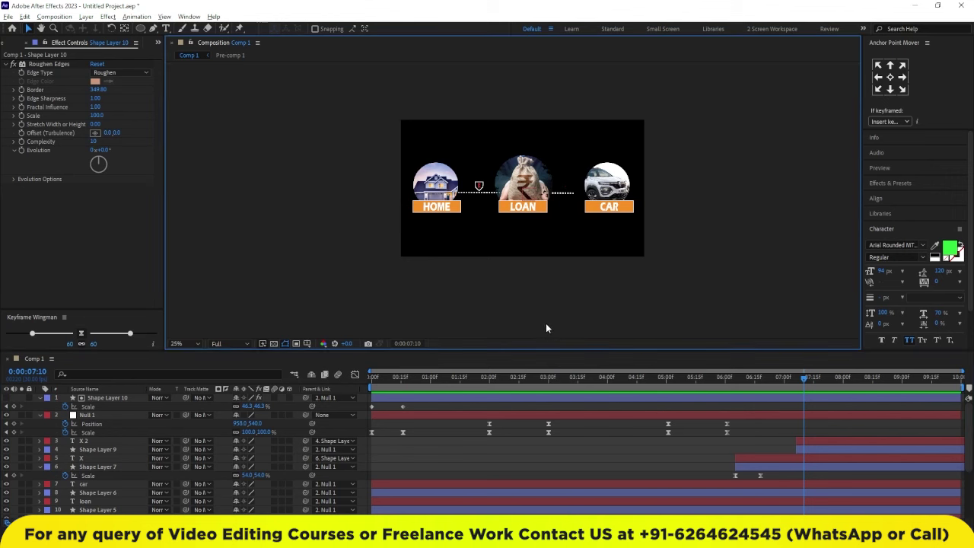
key("shift+slash")
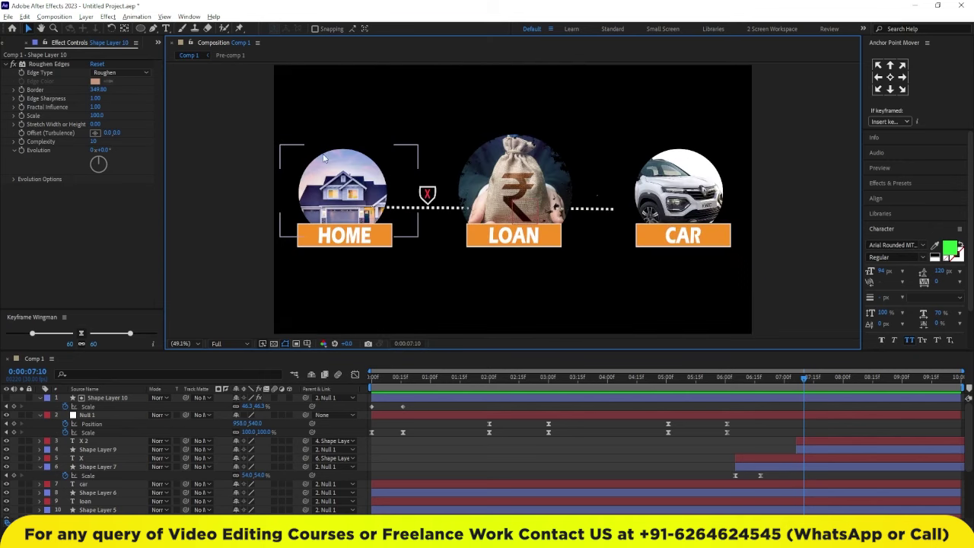
scroll(118, 441, "down", 2)
scroll(117, 441, "down", 3)
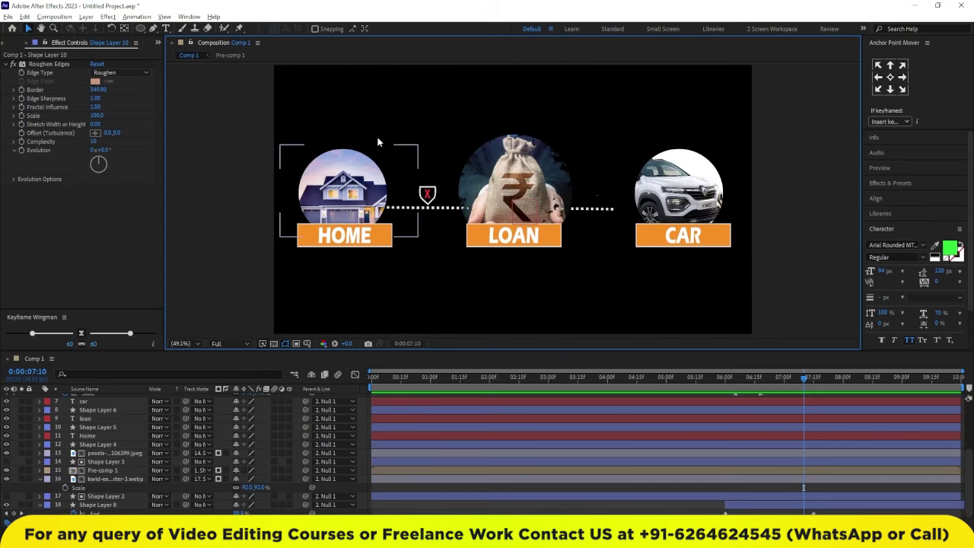
left_click(331, 181)
left_click(114, 462)
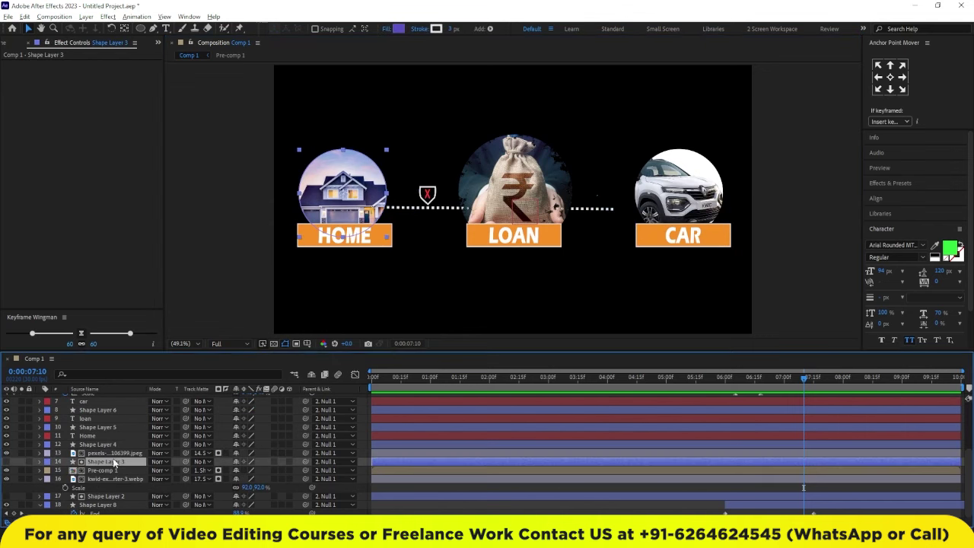
key("ctrl+d")
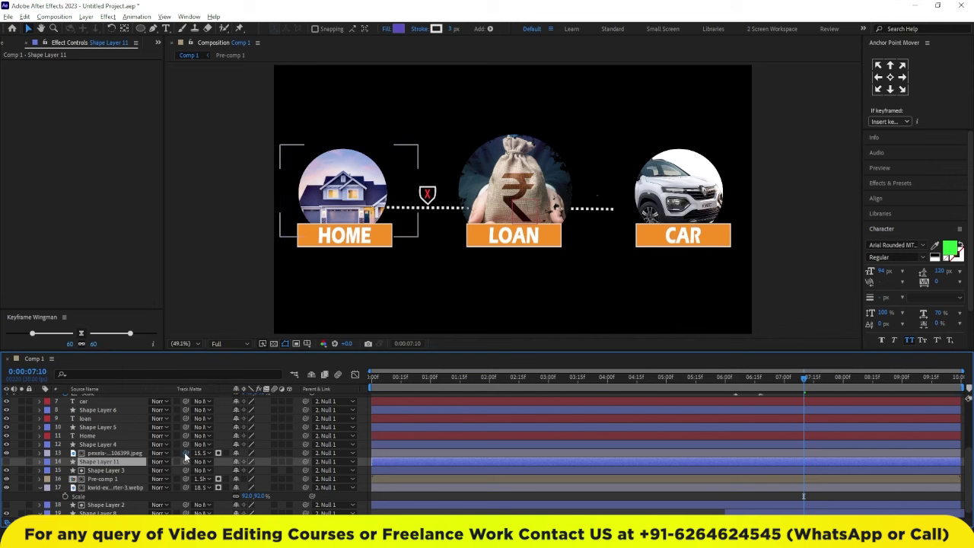
left_click(97, 461)
left_click(118, 470)
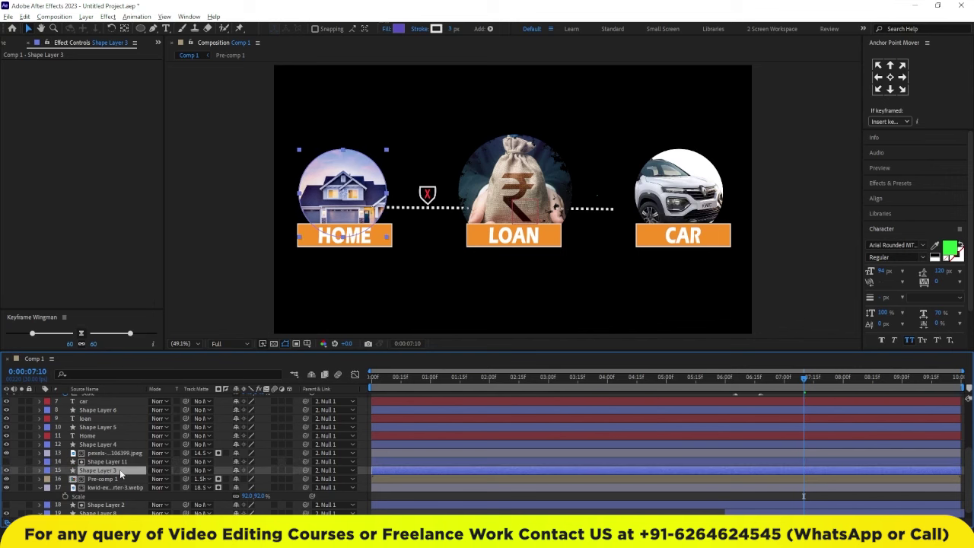
left_click_drag(454, 31, 462, 29)
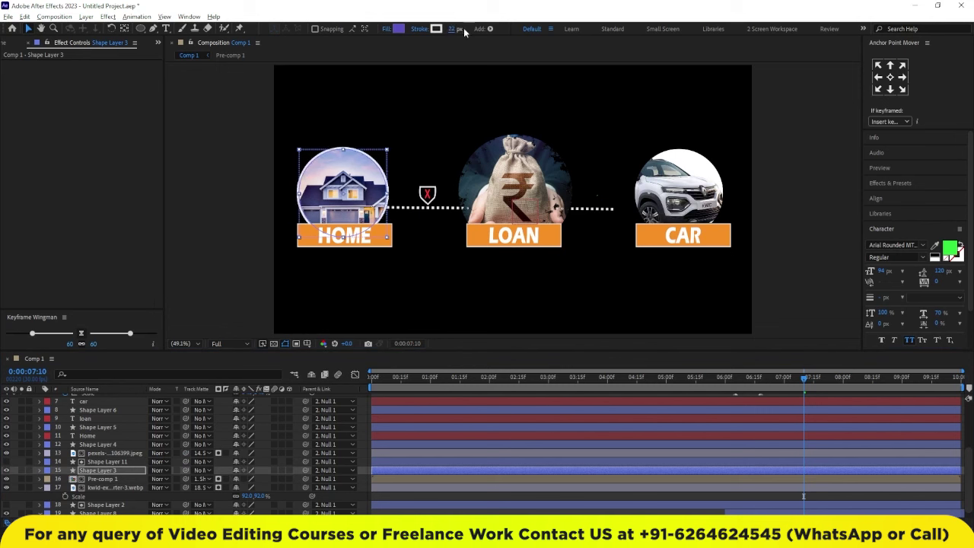
left_click(406, 446)
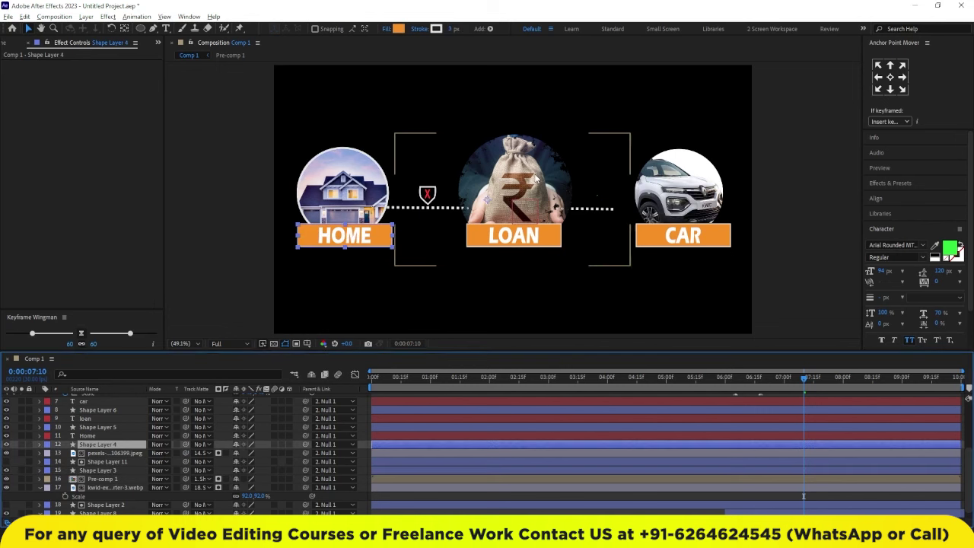
Step: Duplicate the CAR circle, matte the CAR photo with Shape Layer 12, and give Shape Layer 2 a 21 px white ring
left_click(673, 191)
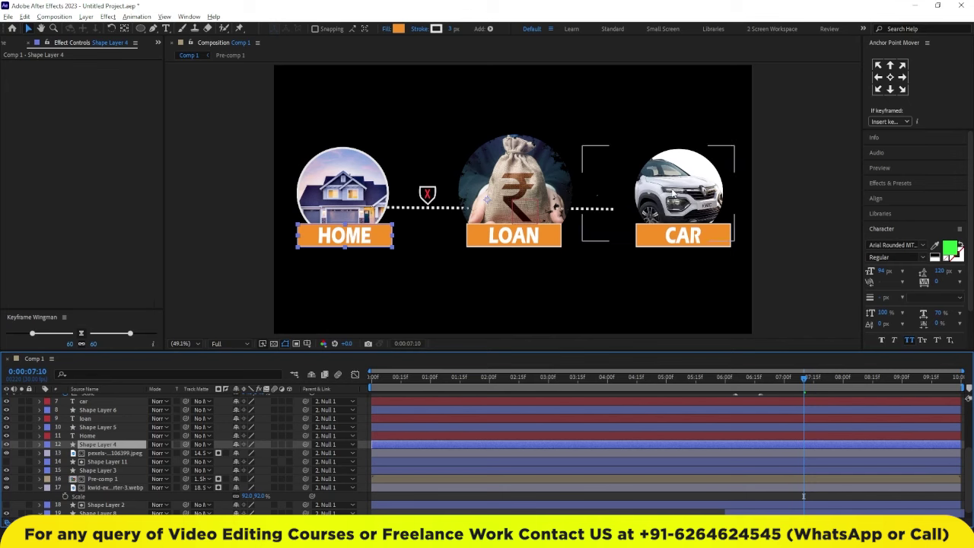
scroll(133, 472, "down", 1)
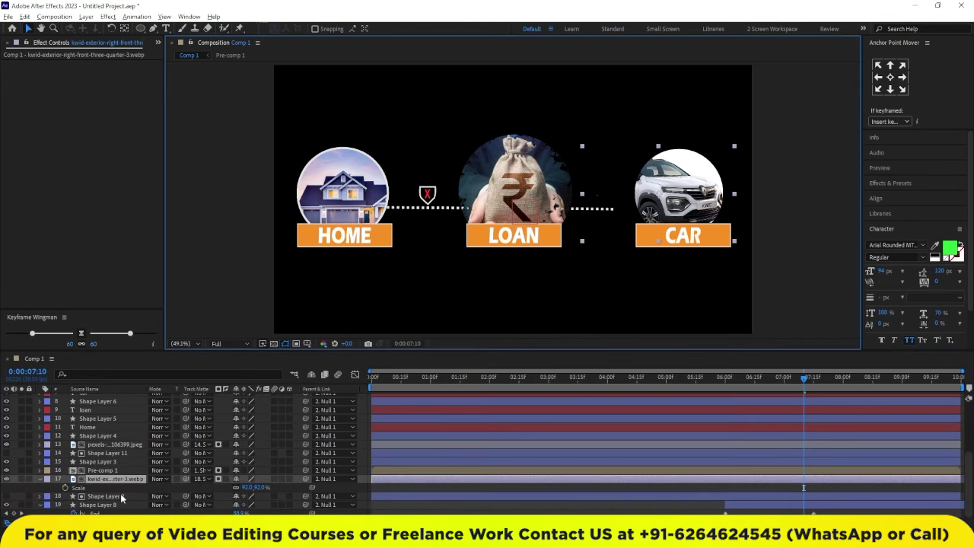
left_click(102, 495)
key("ctrl+d")
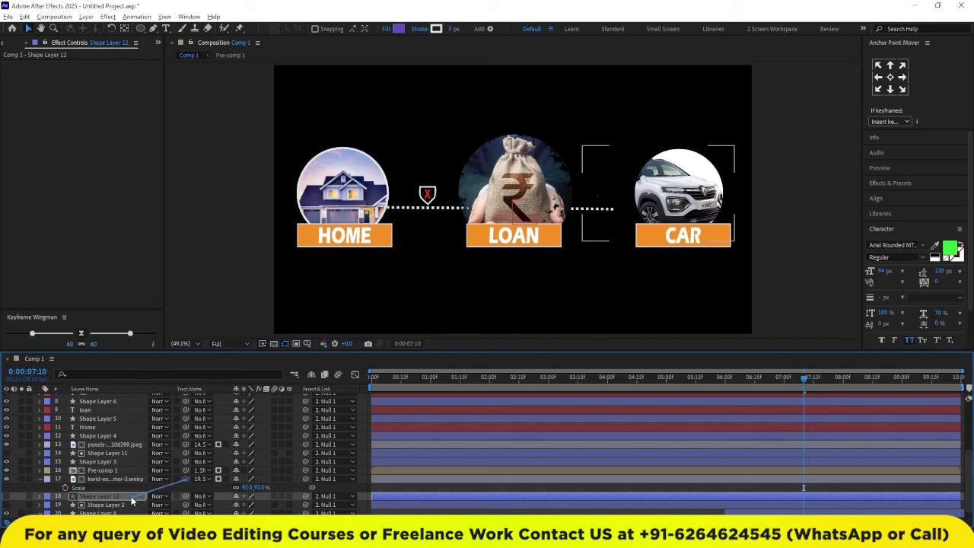
left_click_drag(185, 481, 120, 497)
left_click(110, 504)
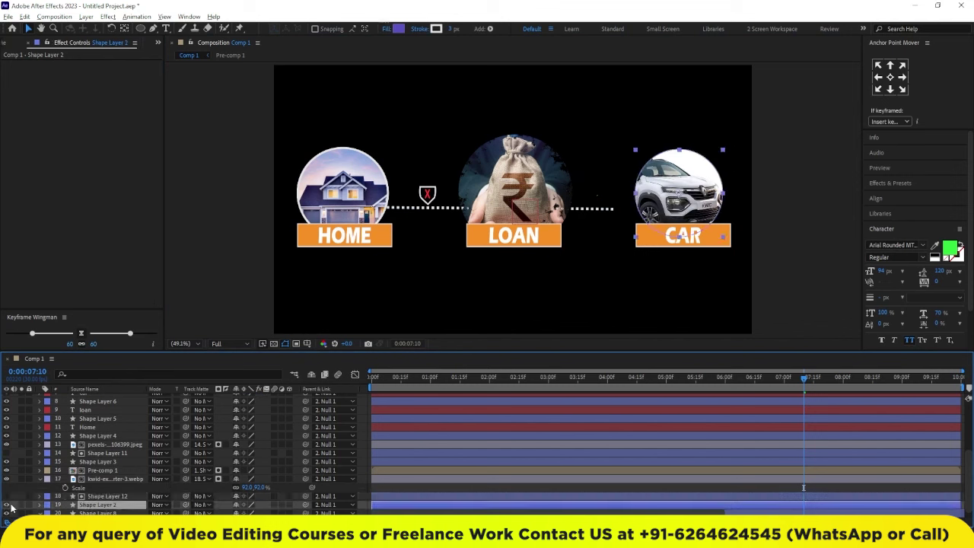
left_click_drag(454, 29, 461, 29)
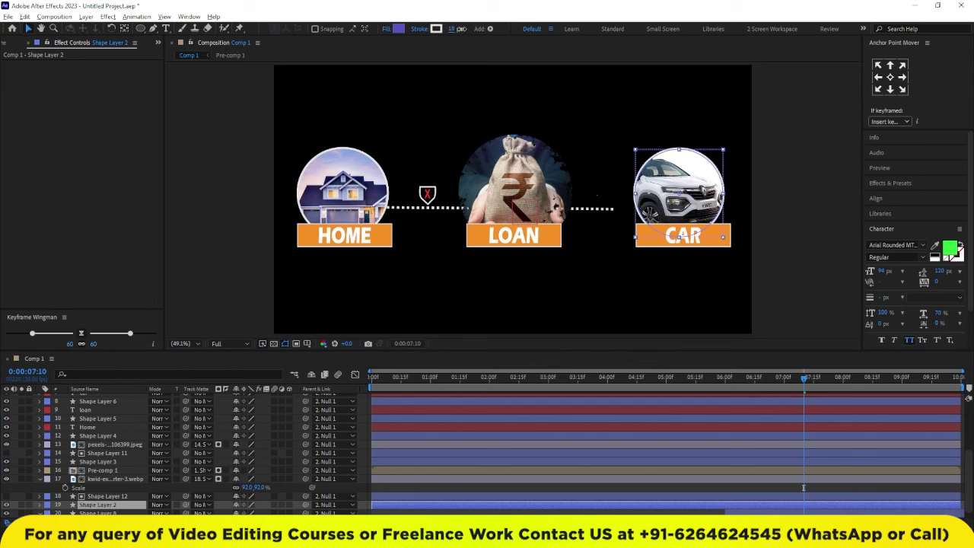
left_click(764, 266)
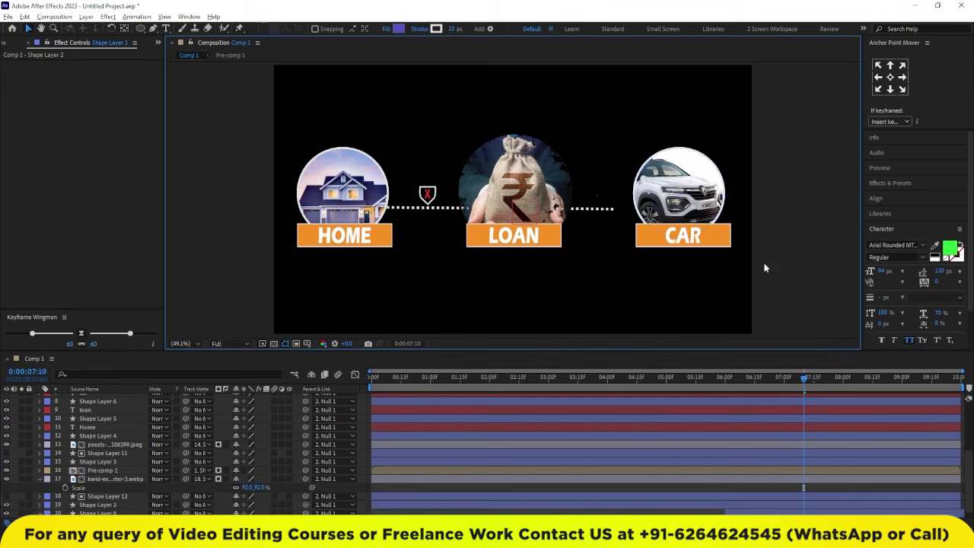
left_click(89, 471)
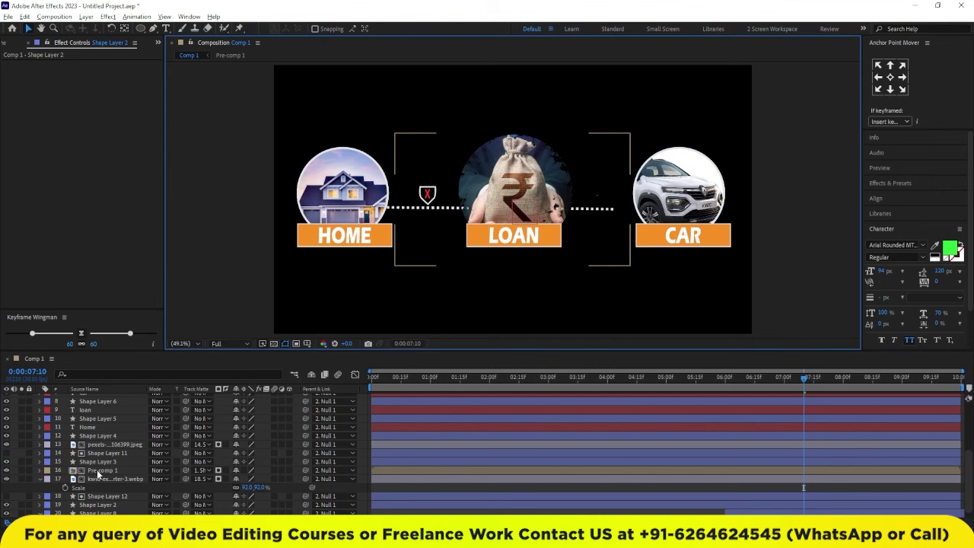
Step: In Pre-comp 1, matte the LOAN photo with a duplicate circle and give Shape Layer 1 an 18 px stroke
double_click(97, 469)
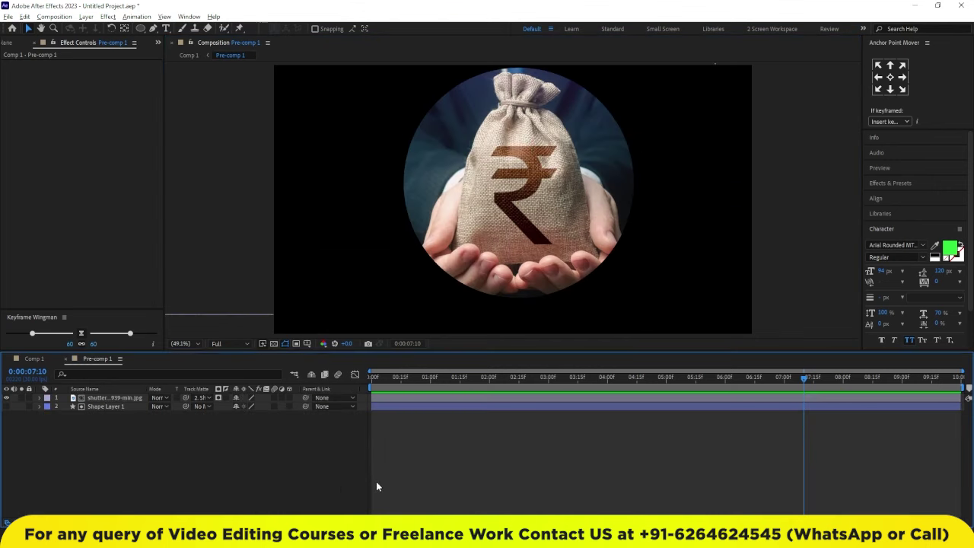
left_click(395, 407)
key("ctrl+d")
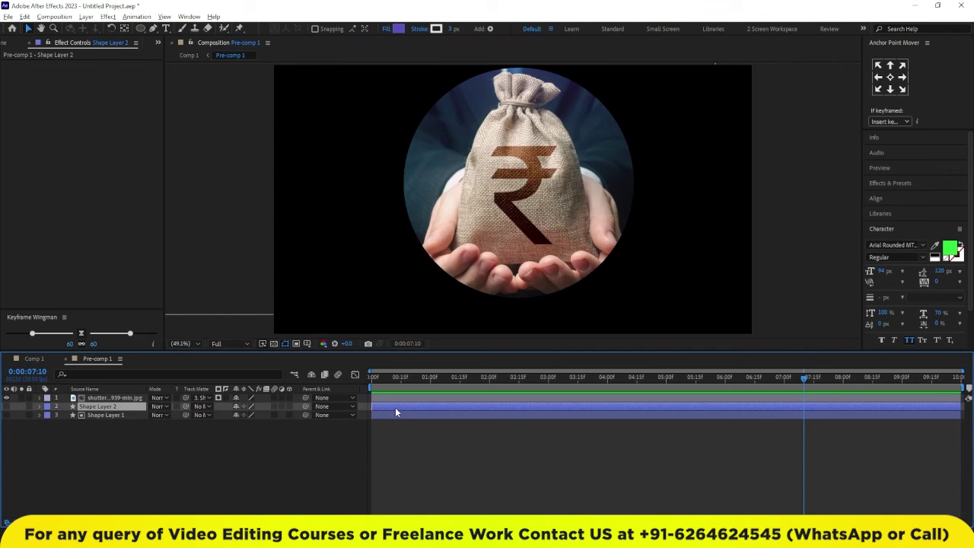
left_click_drag(185, 398, 107, 407)
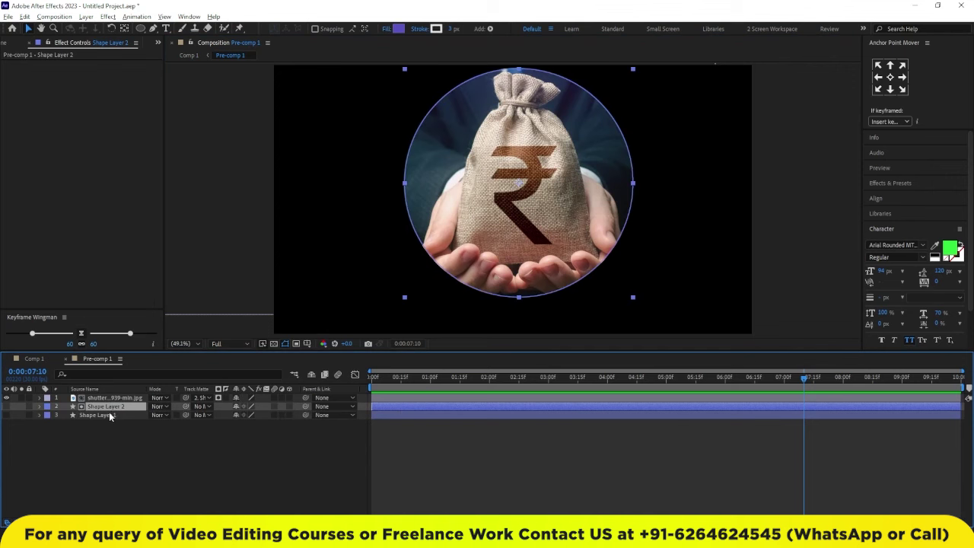
left_click(109, 413)
left_click(6, 415)
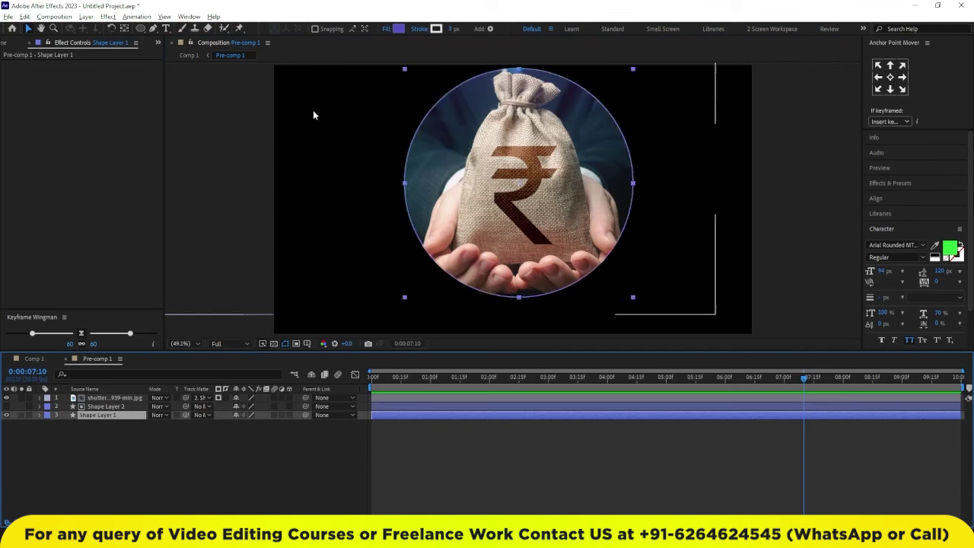
left_click_drag(453, 29, 466, 29)
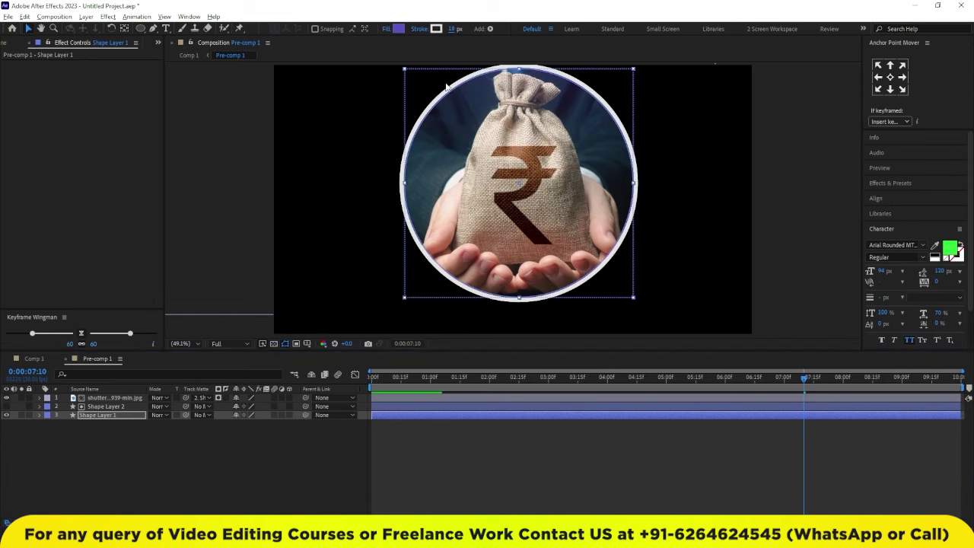
left_click(33, 359)
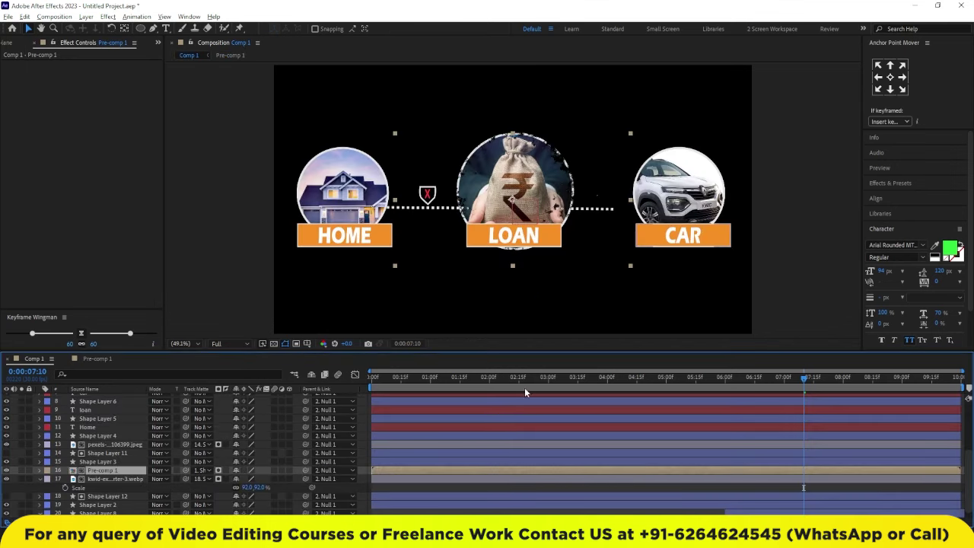
left_click(429, 377)
Step: Preview the HOME–LOAN–CAR animation from the start, stopping and replaying it once
key("Home")
key("space")
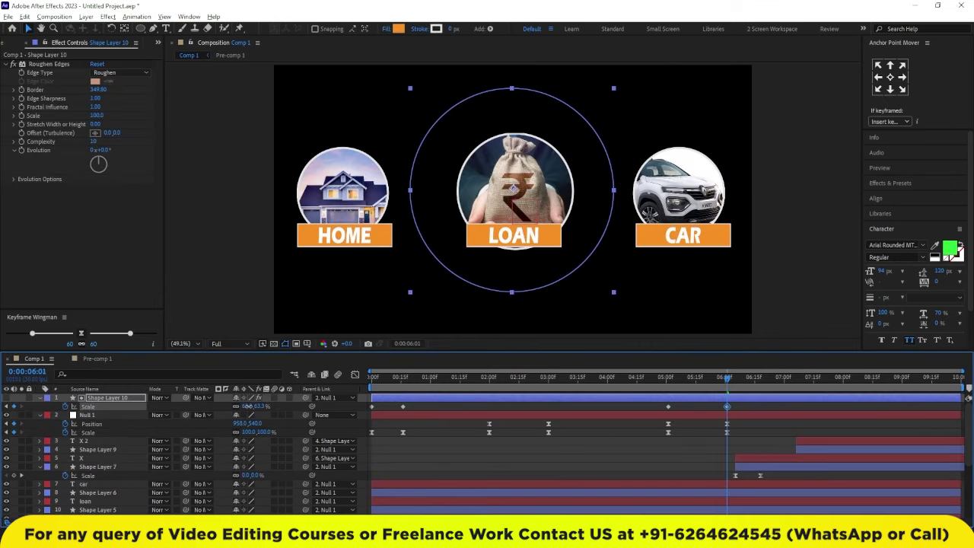
key("space")
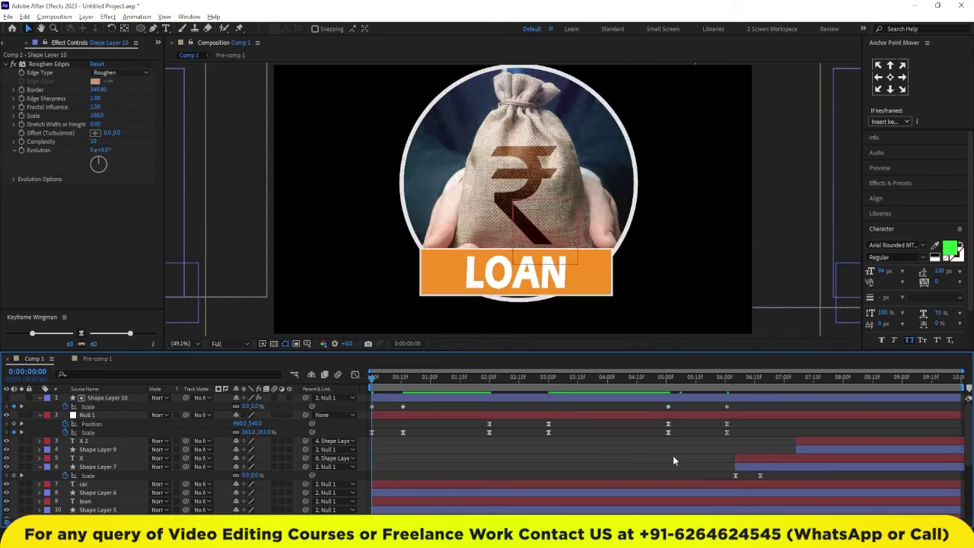
key("space")
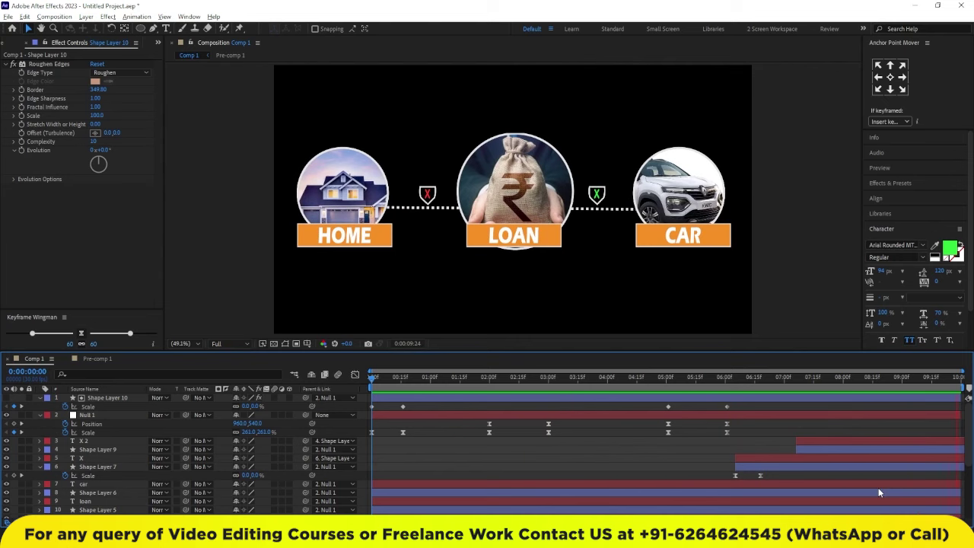
key("space")
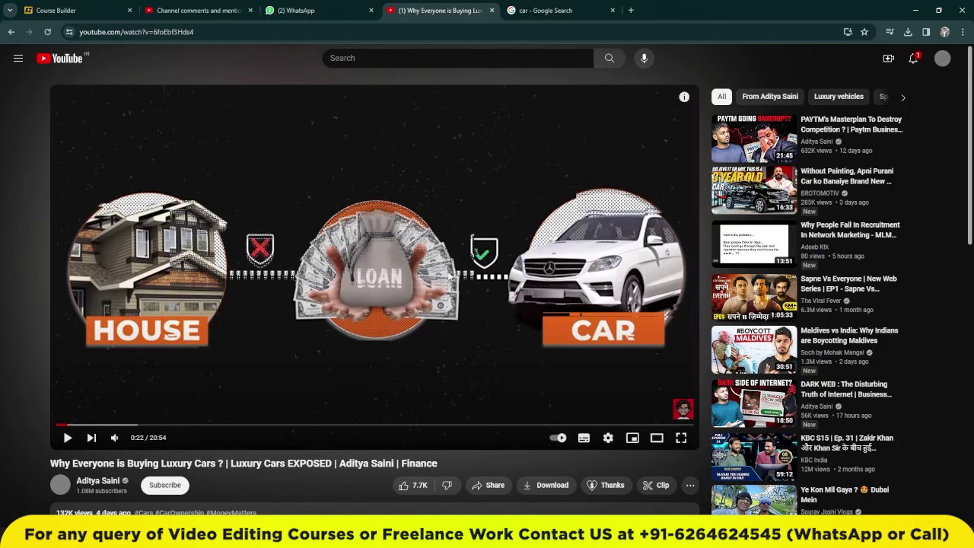
Step: Search YouTube for 'dust overlay' in a new browser tab
key("ctrl+t")
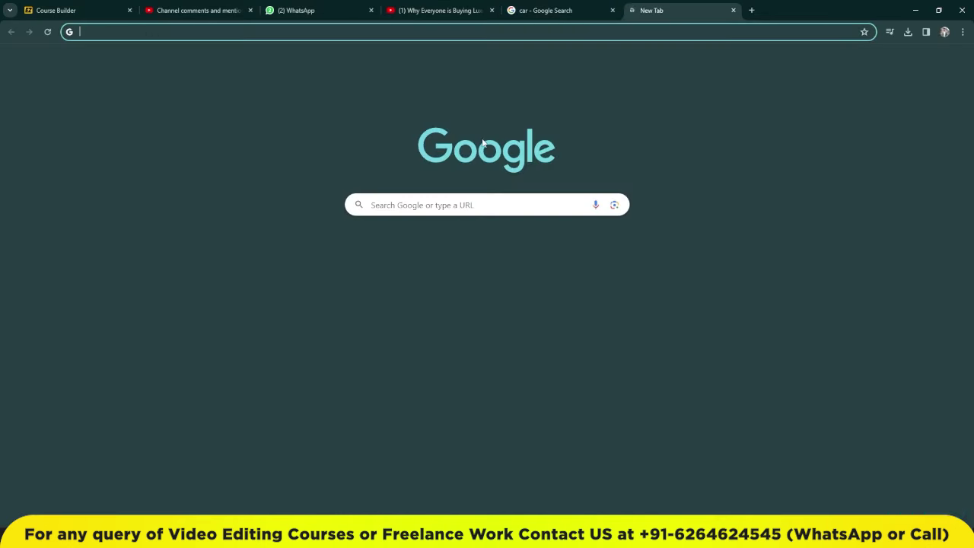
left_click(425, 302)
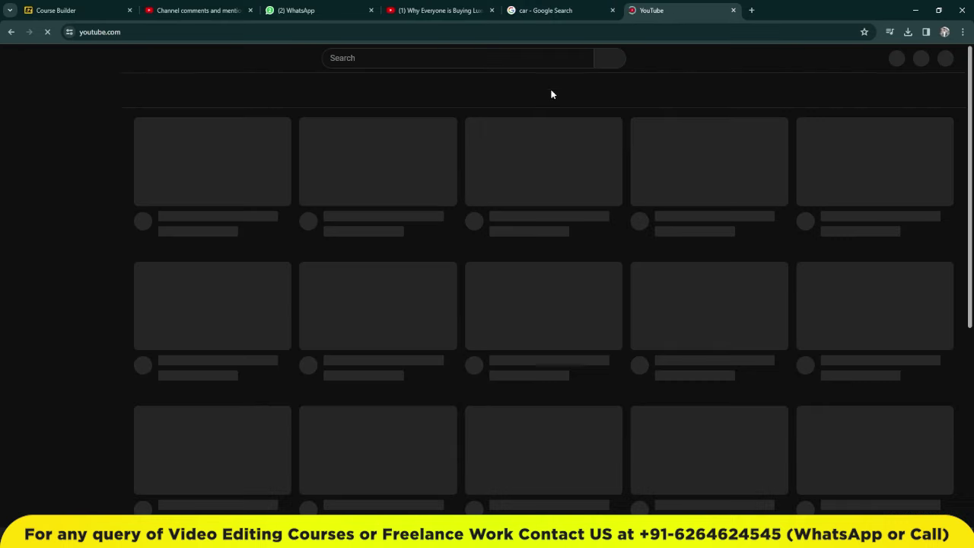
left_click(459, 58)
type("dou")
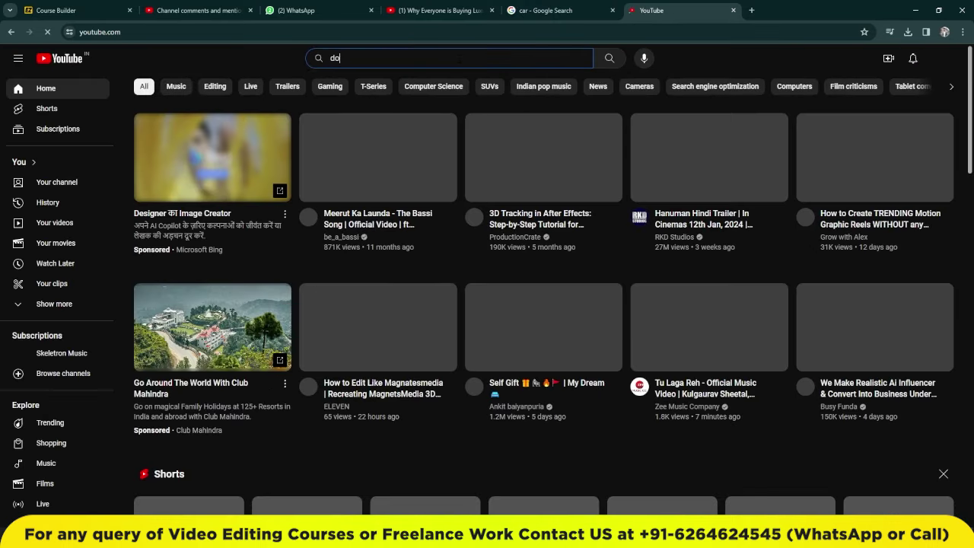
key("BackSpace")
key("BackSpace")
type("ust ")
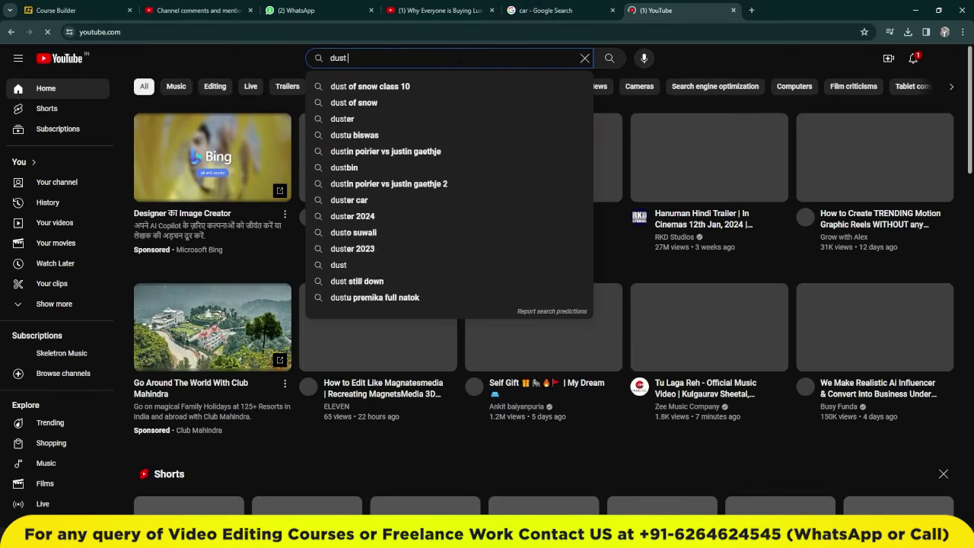
type("overl")
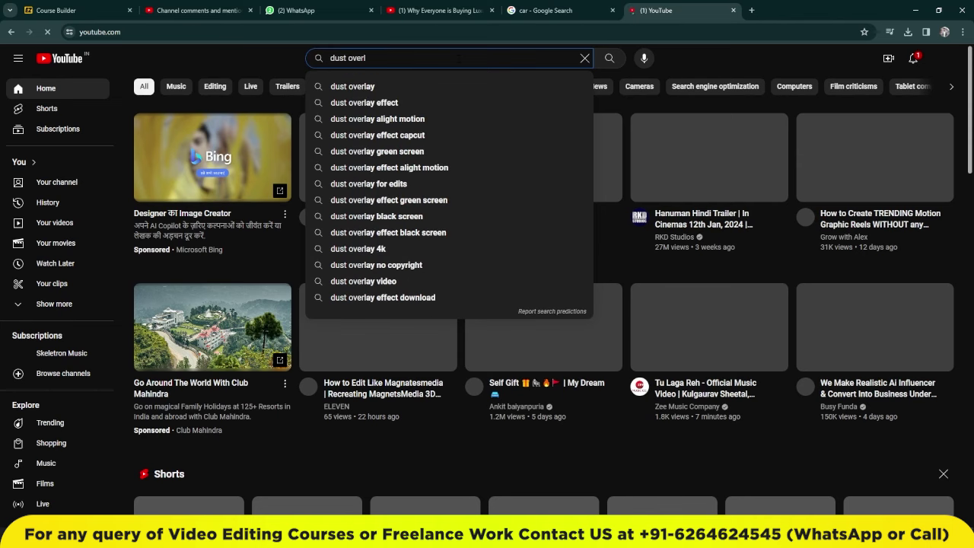
left_click(353, 86)
Step: Open the first dust overlay video, then return to the search results
right_click(347, 126)
left_click(394, 221)
left_click(354, 152)
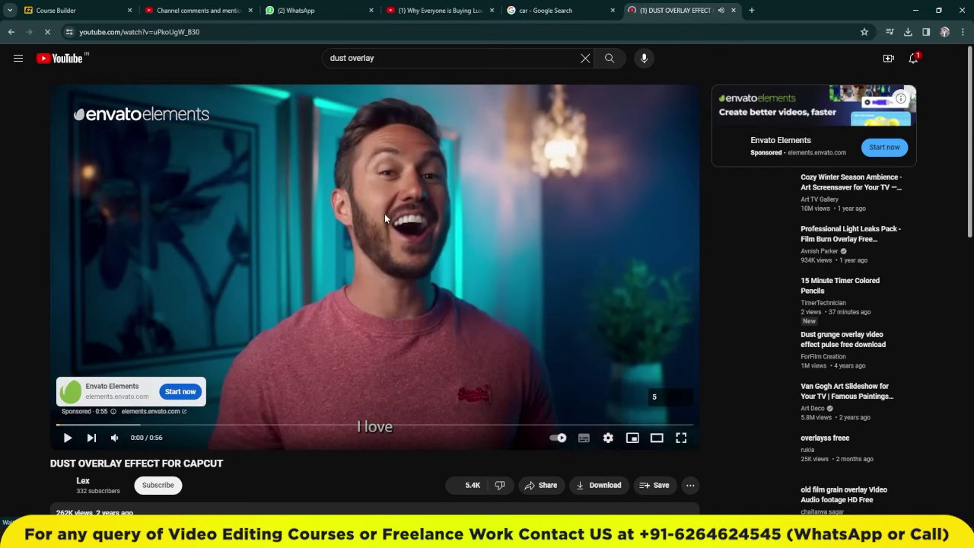
key("super")
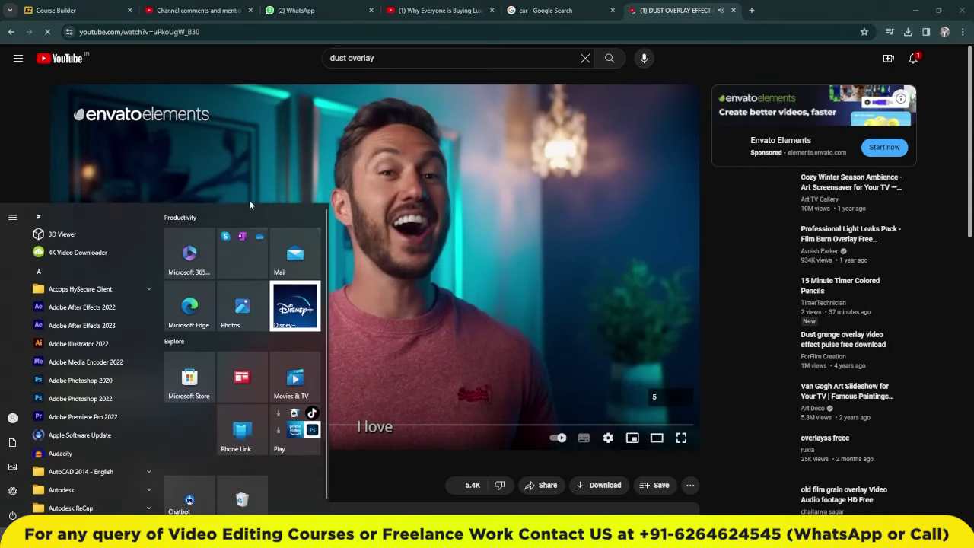
key("super")
key("alt+Left")
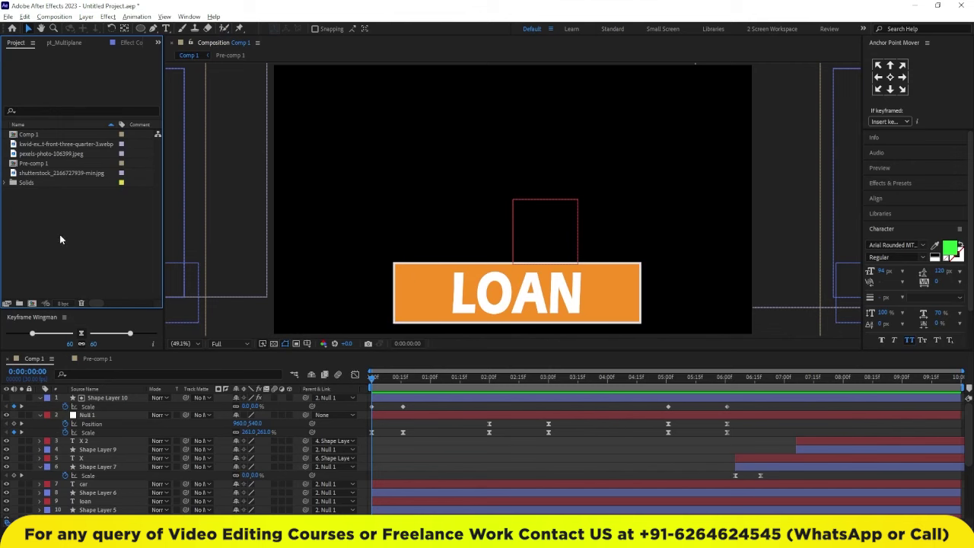
Step: Import the Huge Dust Particles overlay footage into the Project panel
double_click(59, 234)
left_click(160, 98)
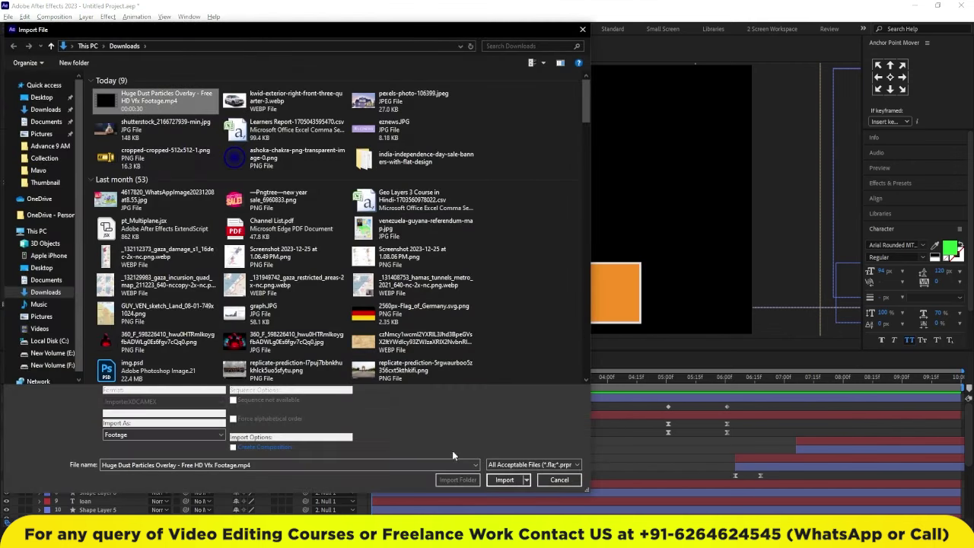
left_click(504, 480)
Step: Drag the dust footage into the Comp 1 timeline and preview the result
scroll(180, 457, "down", 2)
scroll(176, 451, "down", 3)
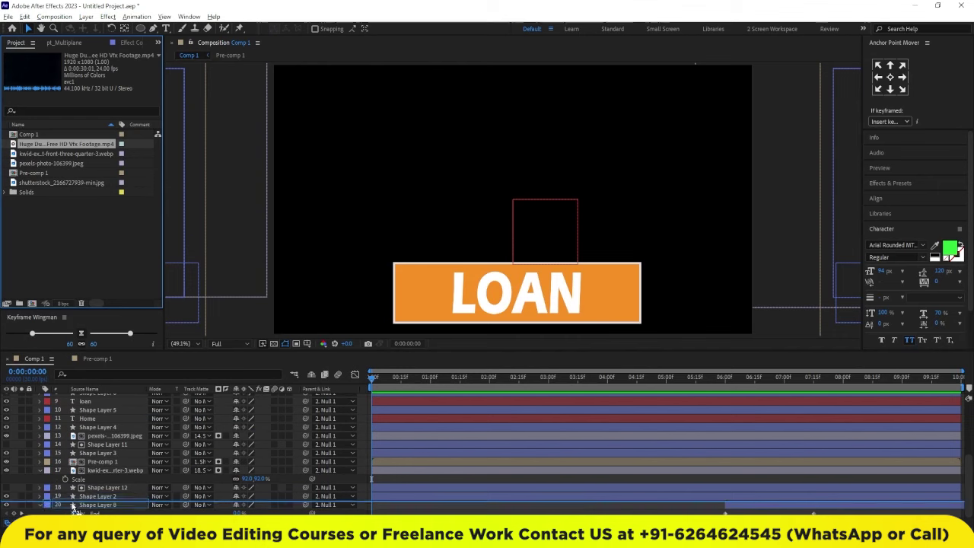
left_click_drag(40, 144, 106, 508)
key("space")
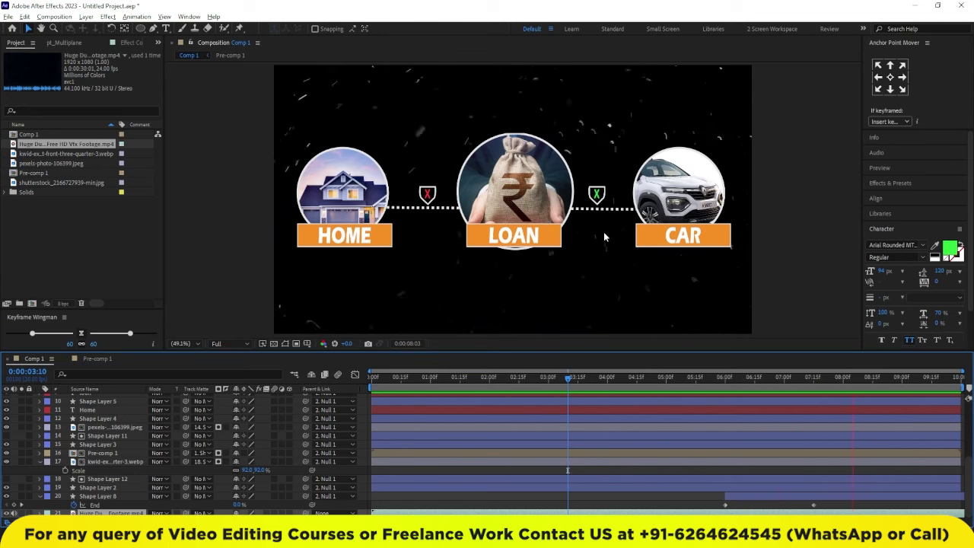
key("space")
Step: Create a new solid layer and send it to the bottom of the stack
right_click(35, 509)
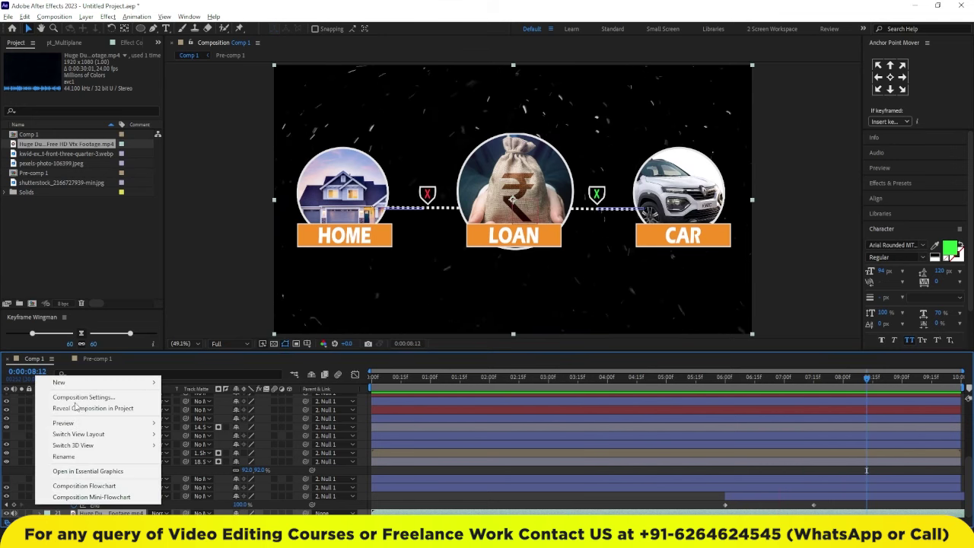
mouse_move(84, 382)
left_click(186, 409)
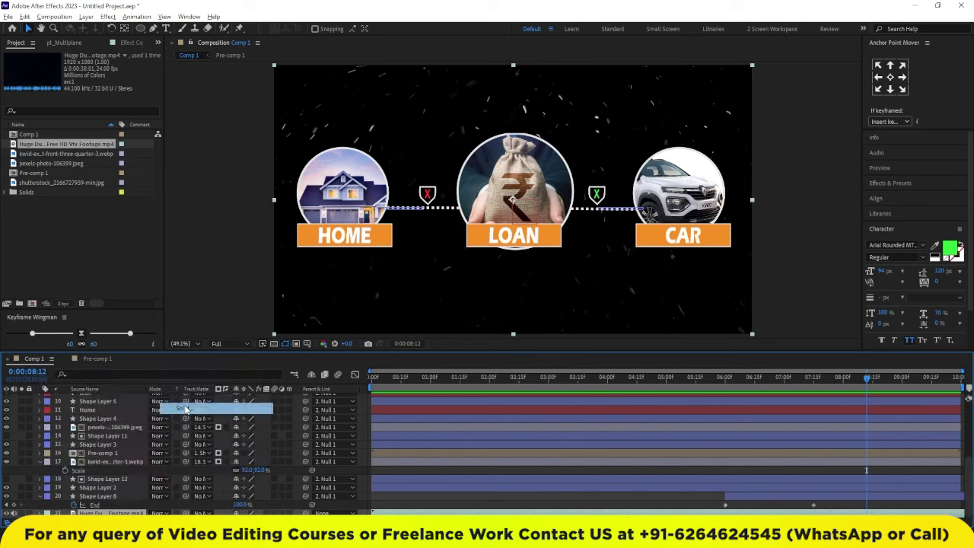
left_click(201, 414)
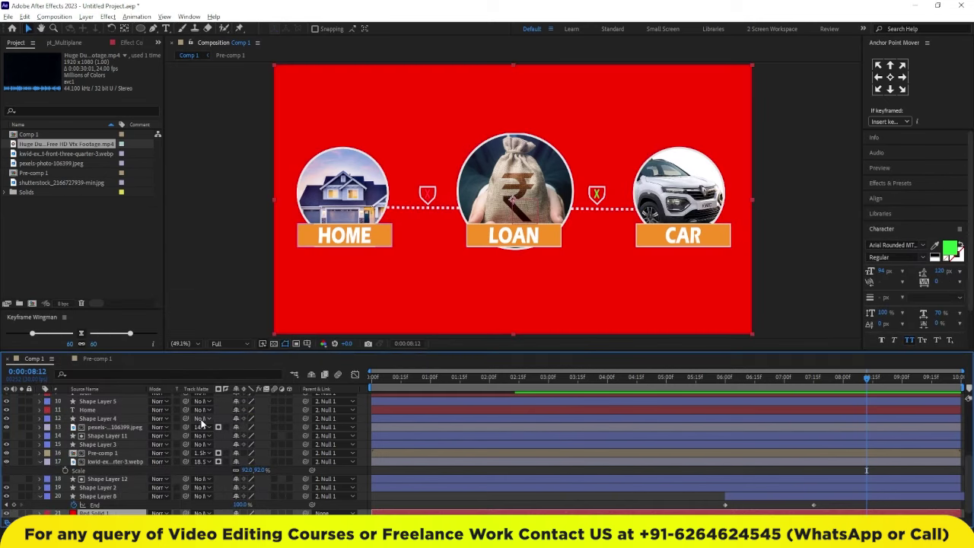
key("ctrl+shift+bracketleft")
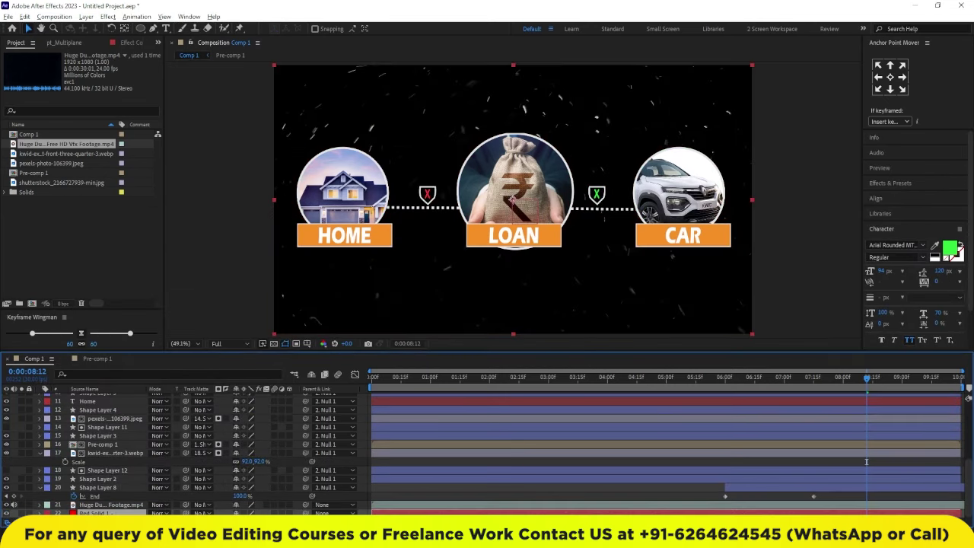
Step: Apply Gradient Ramp to the solid, set it to Radial, and swap colours
key("ctrl+space")
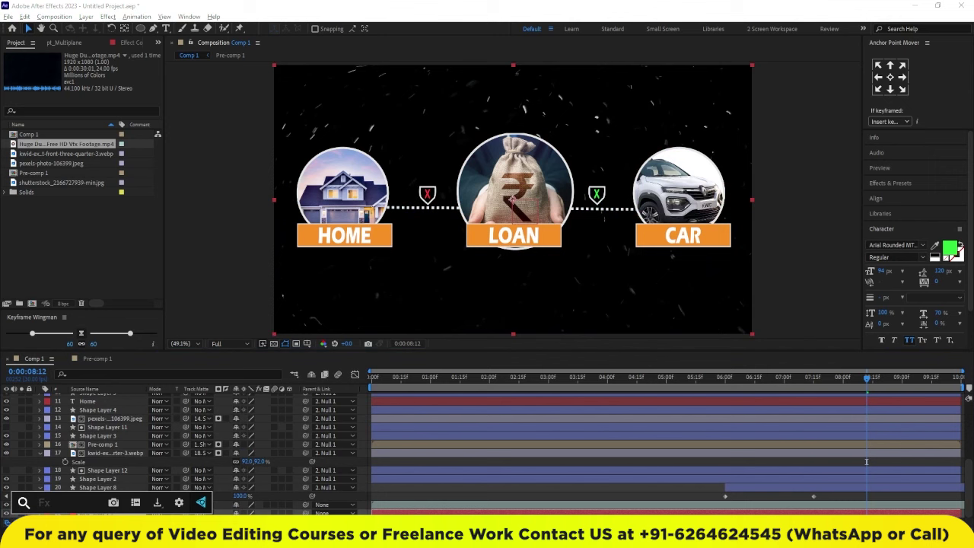
type("ram")
key("Down")
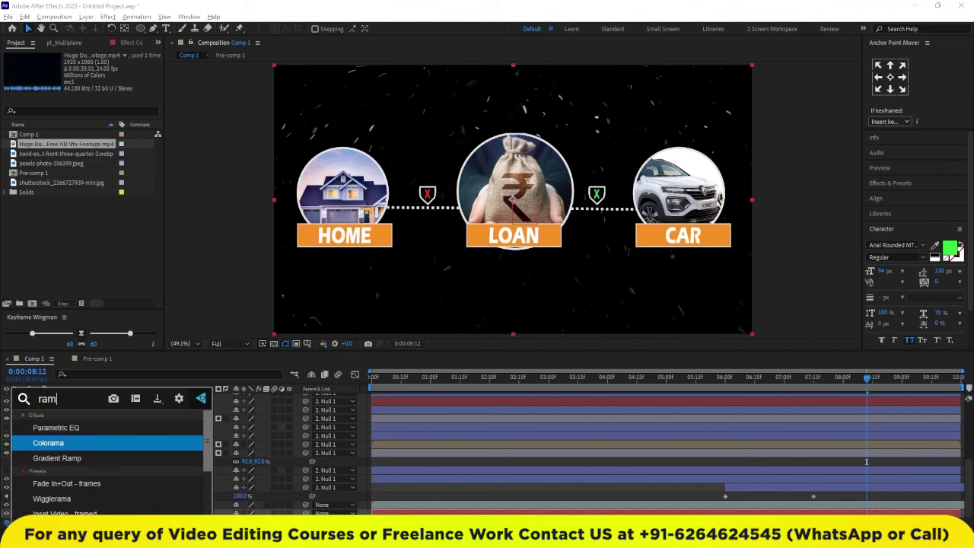
key("Down")
key("Return")
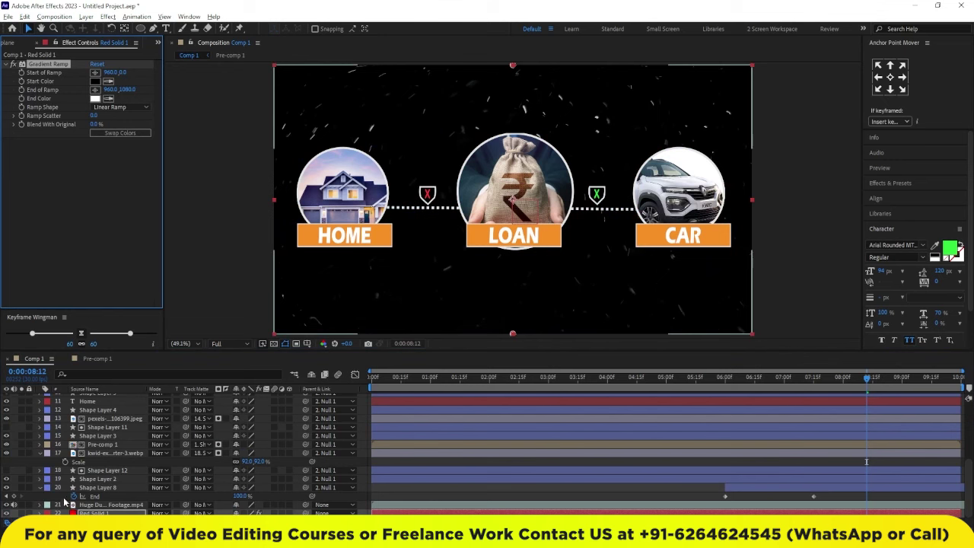
left_click(119, 108)
left_click(124, 130)
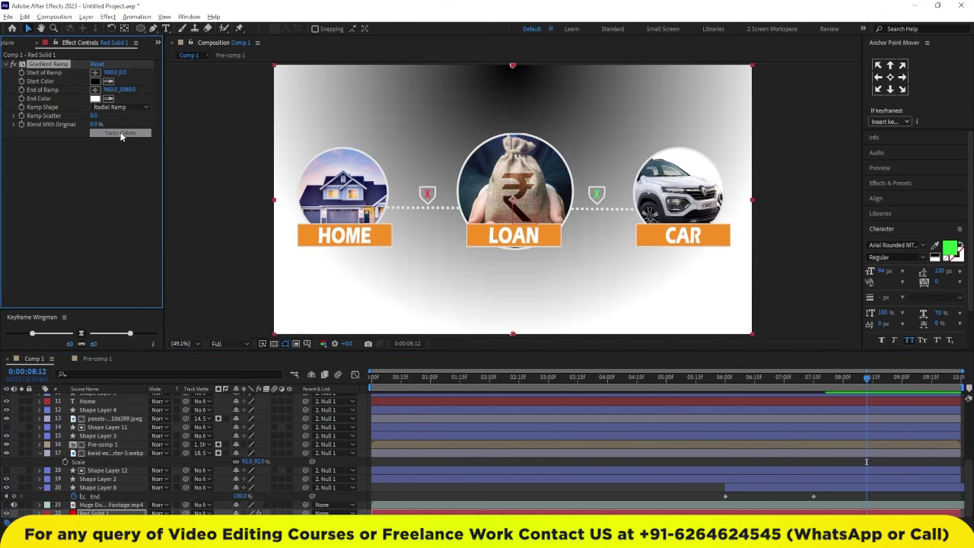
left_click(120, 132)
Step: Centre the ramp behind LOAN, widen it, darken the start colour to #484848, and re-show the dust layer
left_click_drag(513, 66, 513, 202)
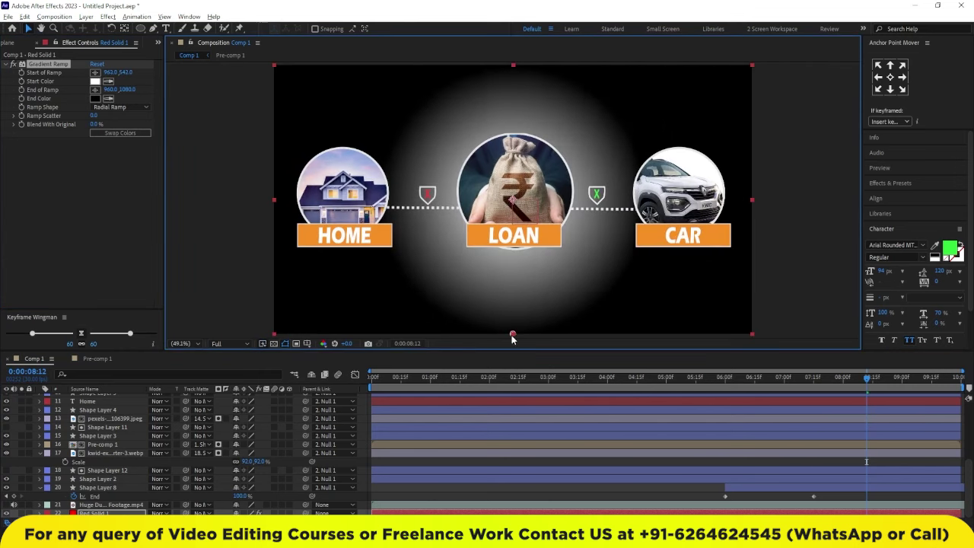
left_click_drag(516, 333, 769, 331)
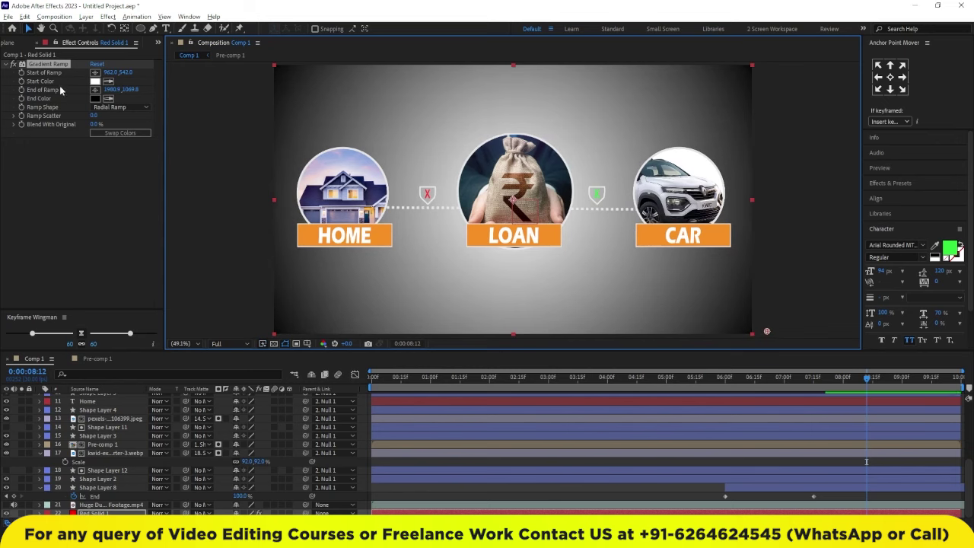
left_click(95, 80)
left_click_drag(488, 332, 472, 390)
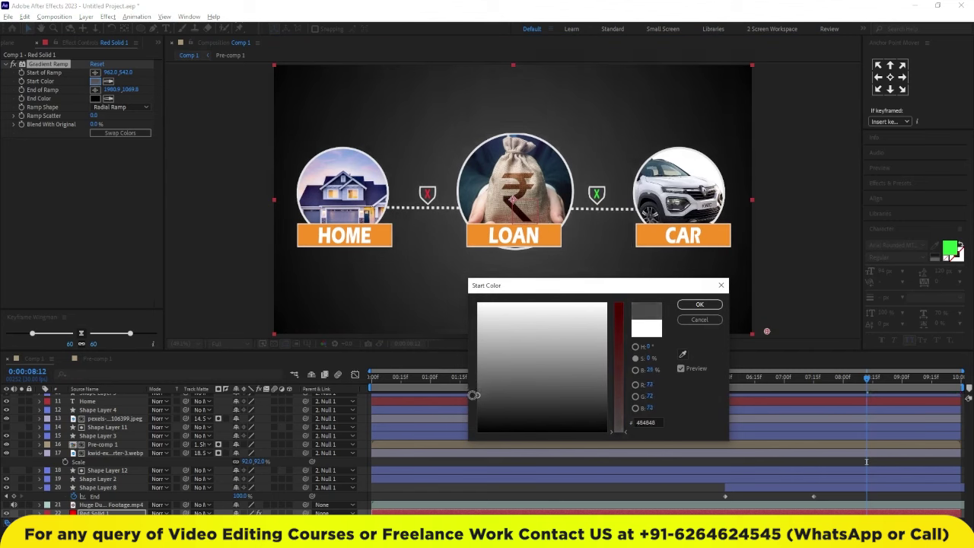
left_click(698, 305)
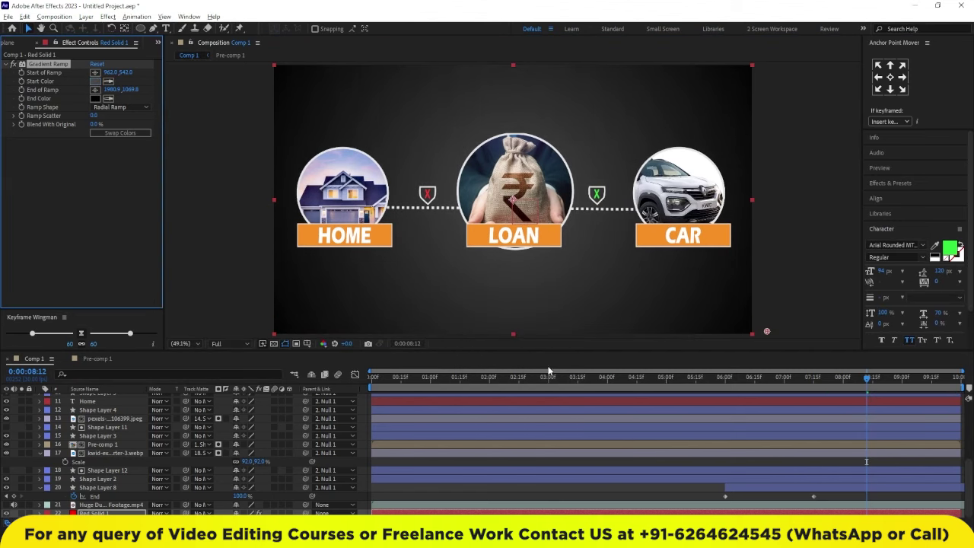
left_click(6, 504)
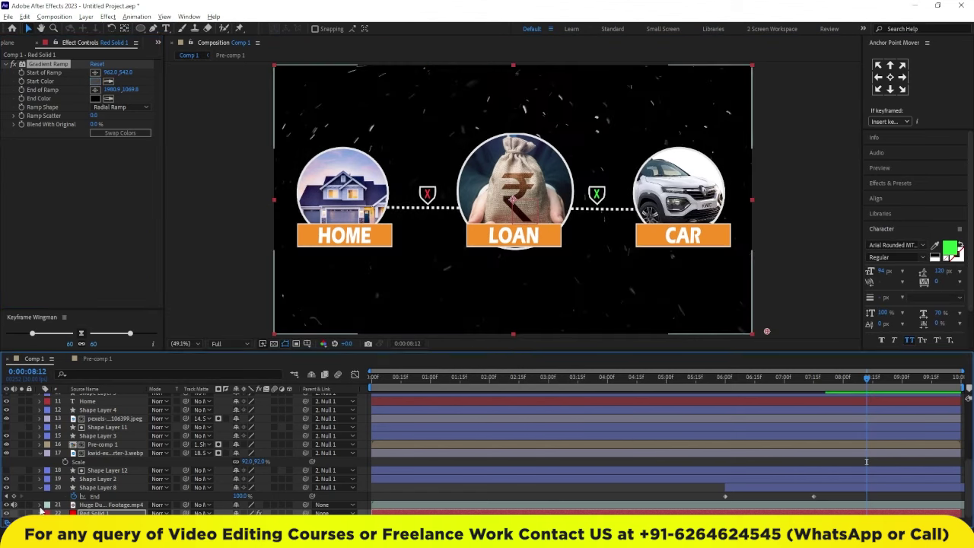
left_click(97, 505)
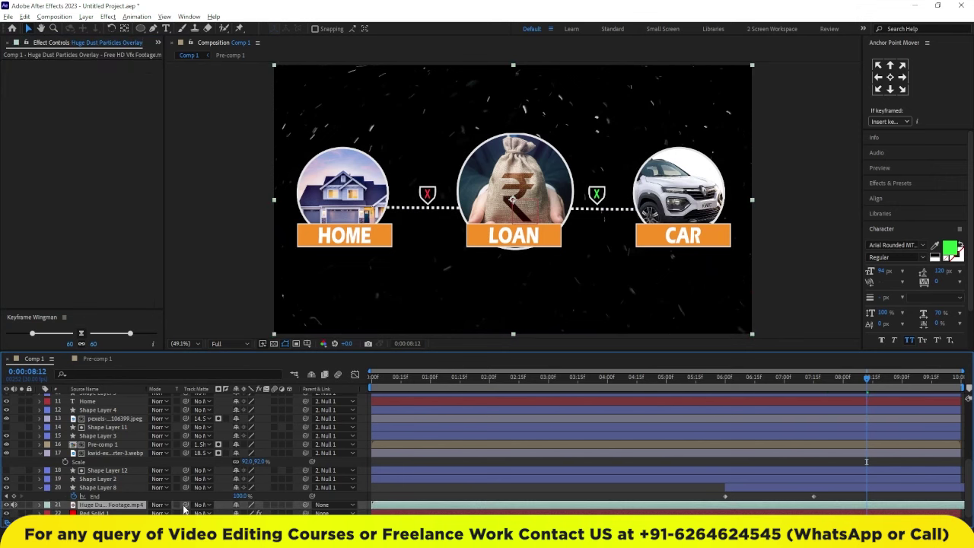
Step: Set the Huge Dust Particles layer's blend mode to Screen
left_click(161, 505)
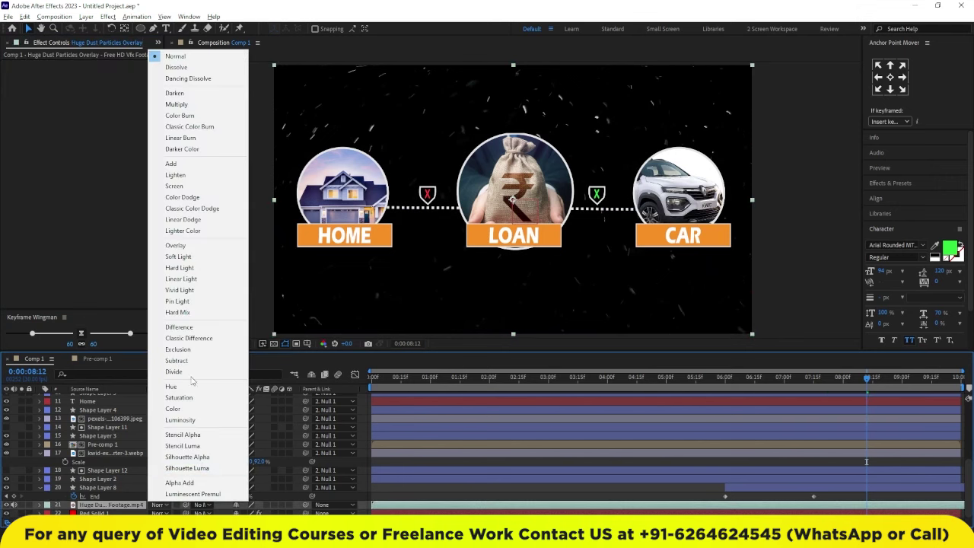
left_click(182, 187)
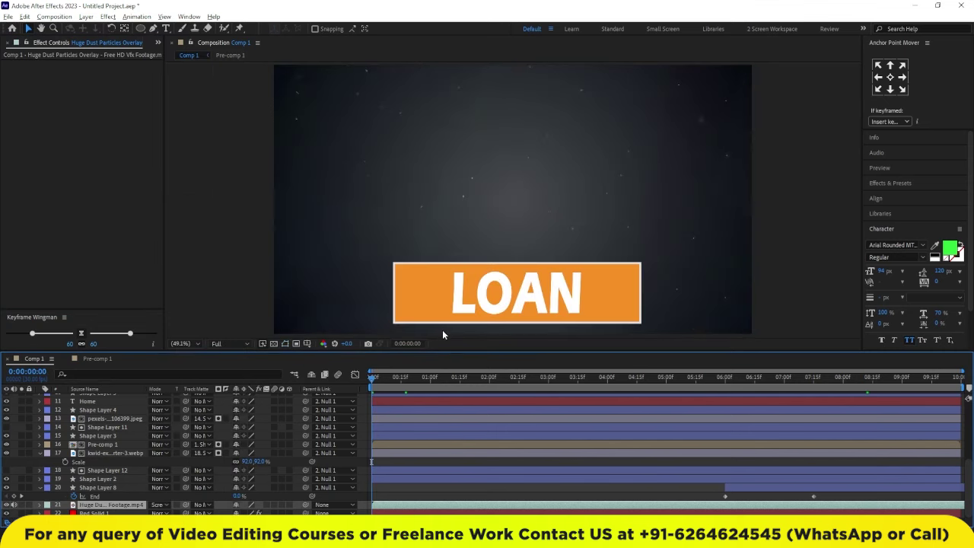